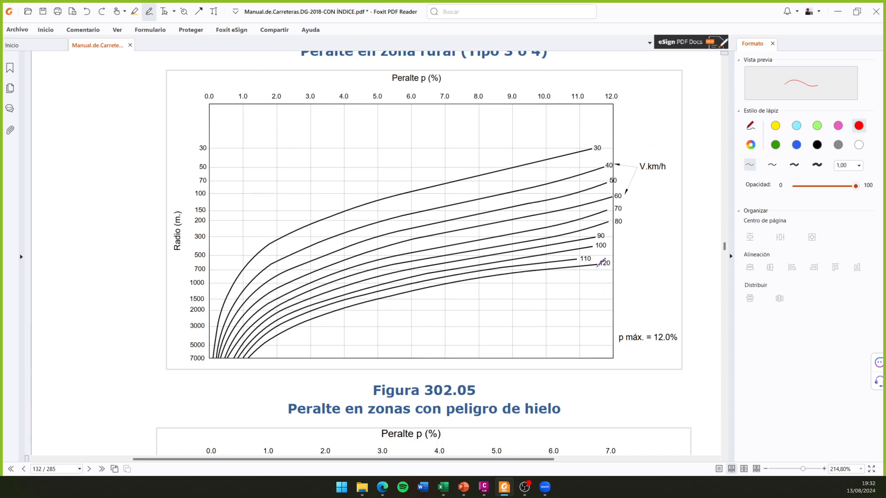
- Examine the superelevation charts in Figura 302.04 and Figura 302.05 of the road design manual
left_click(732, 204)
scroll(671, 247, "down", 6)
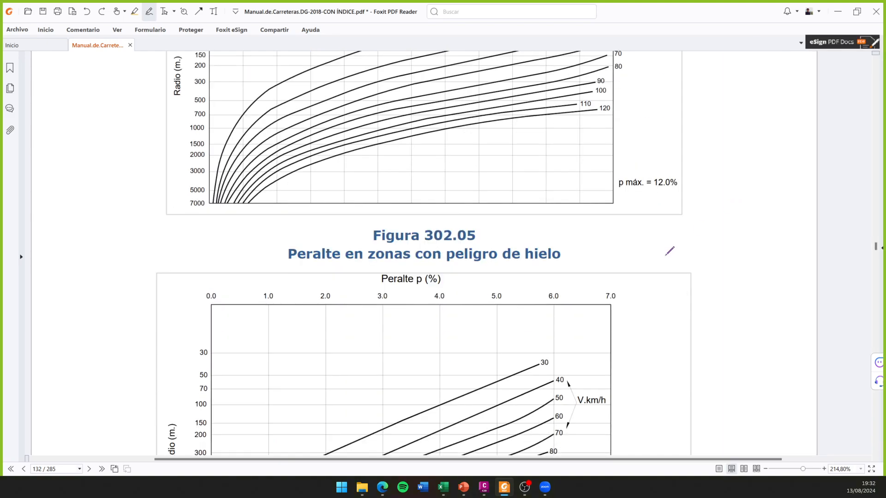
scroll(646, 249, "down", 3)
scroll(554, 226, "up", 2)
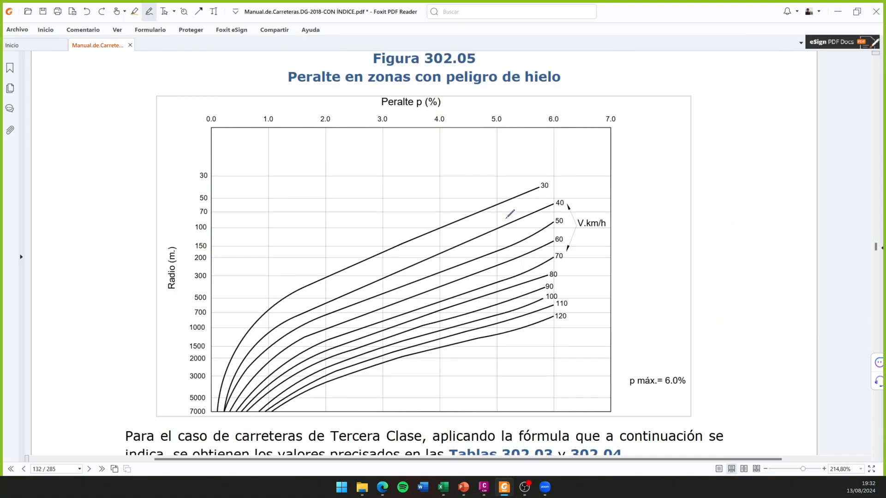
scroll(420, 230, "down", 2)
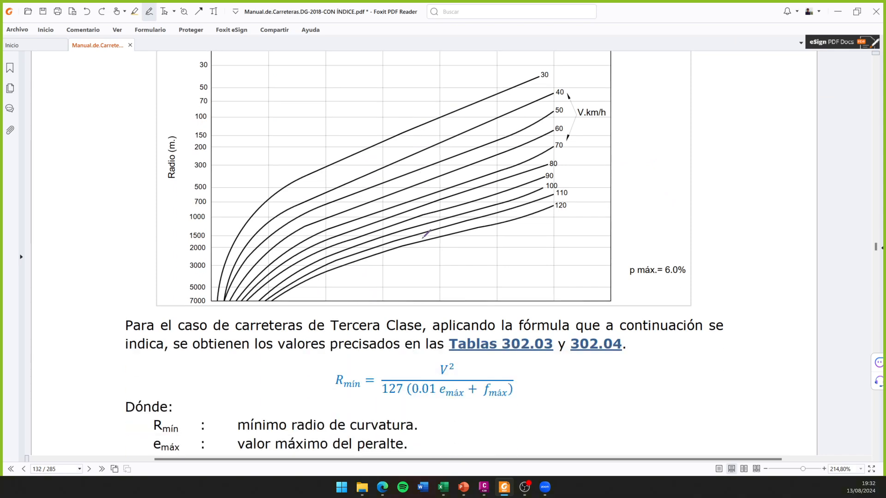
scroll(426, 235, "down", 2)
scroll(539, 334, "up", 2)
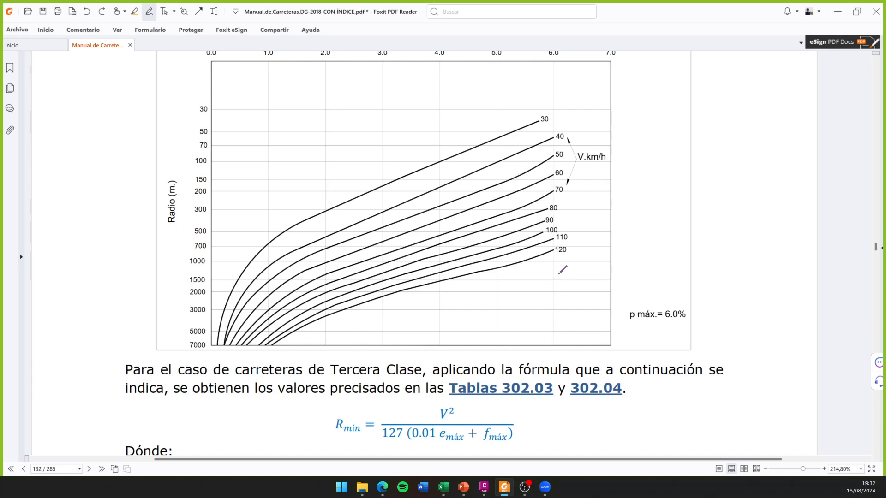
scroll(609, 249, "up", 6)
scroll(660, 278, "up", 1)
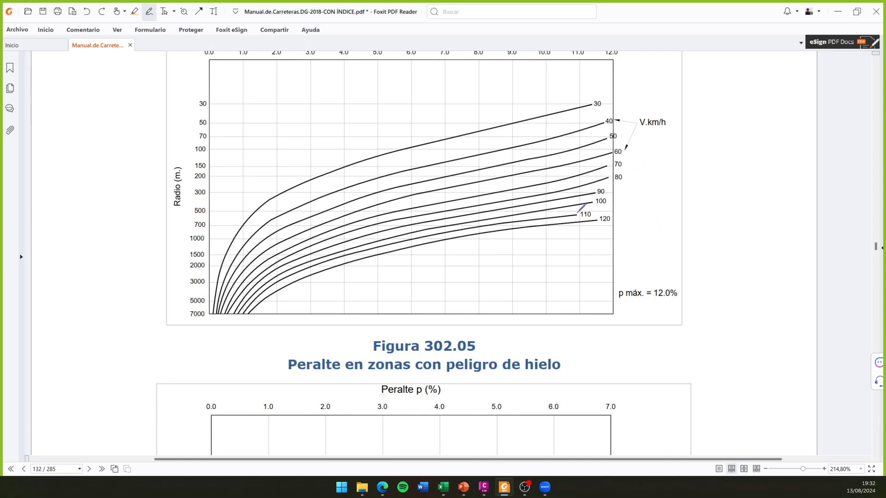
scroll(651, 213, "up", 1)
scroll(653, 212, "up", 5)
scroll(664, 234, "up", 4)
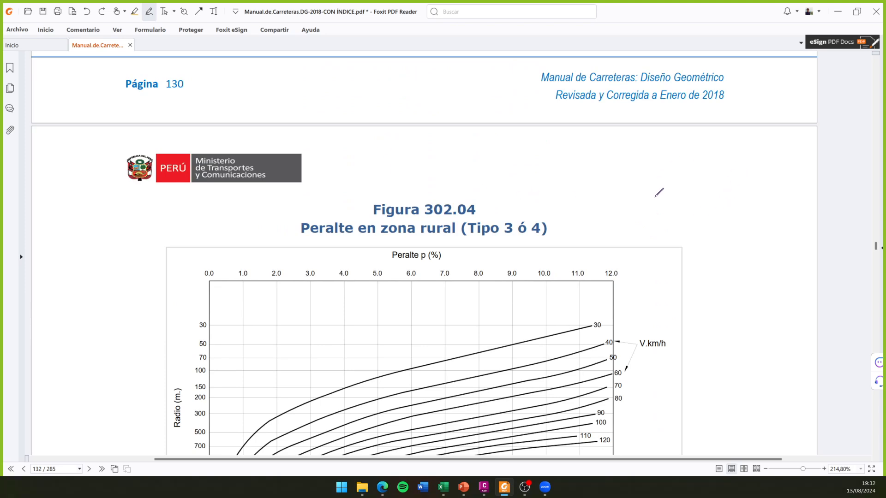
scroll(659, 193, "down", 9)
scroll(696, 245, "down", 4)
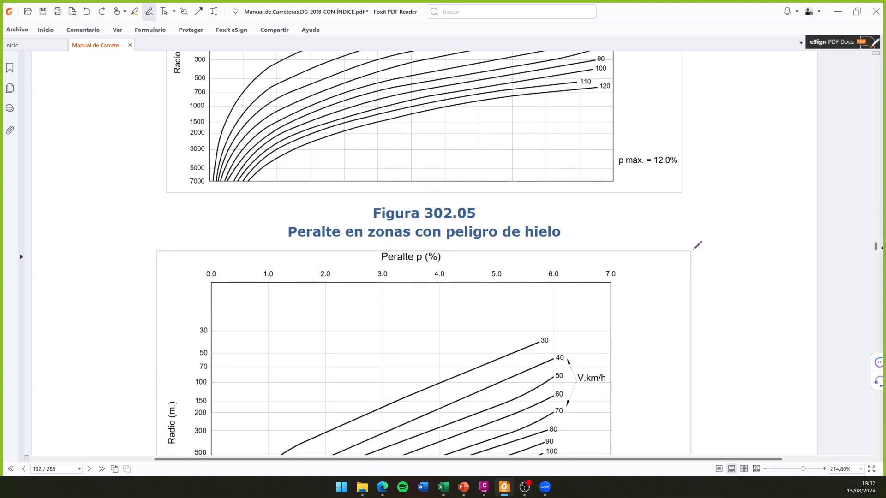
- Switch to the PowerPoint presentation and review the slides with Figura 302.05, the minimum radius formula and Tabla 302.04
mouse_move(506, 485)
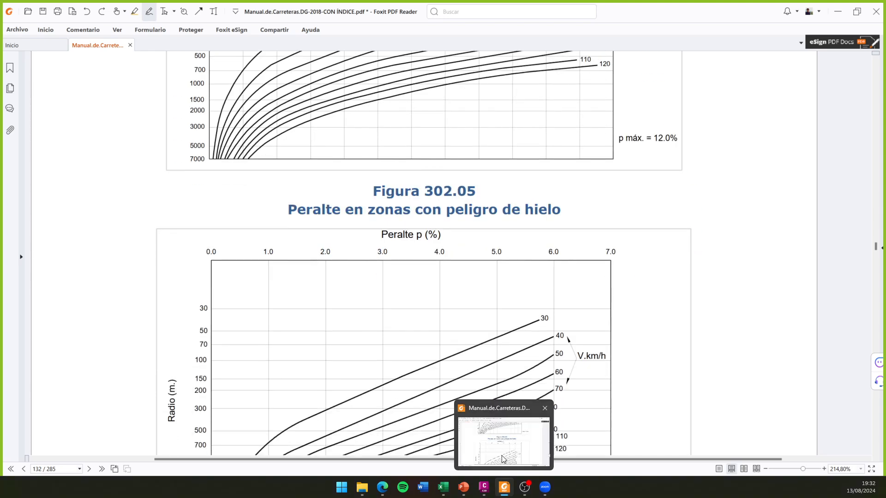
left_click(464, 487)
left_click(21, 333)
key("Down")
key("Down")
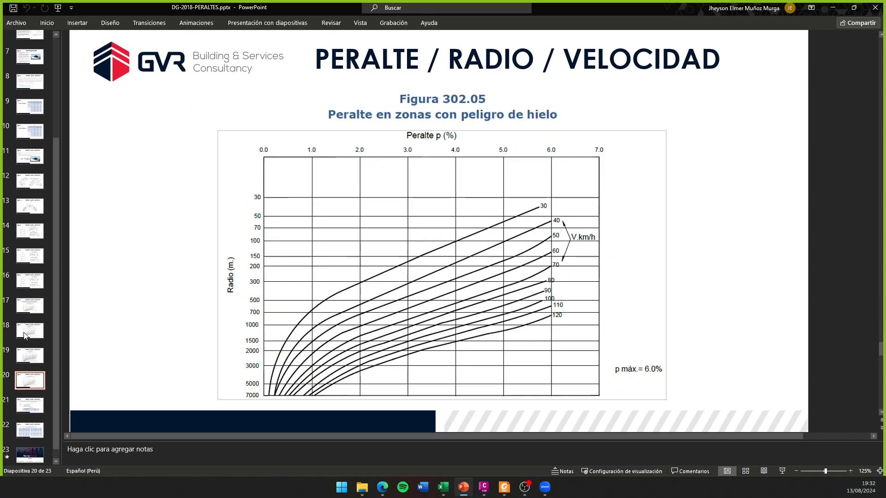
key("Down")
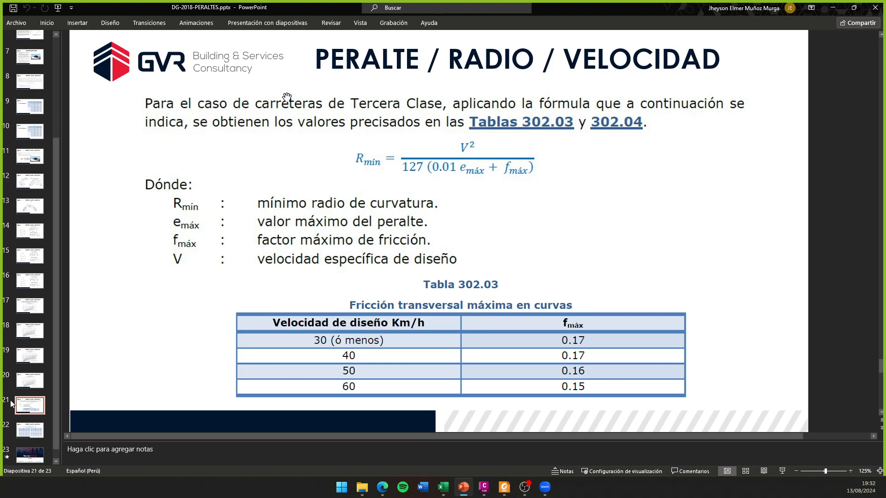
left_click(31, 431)
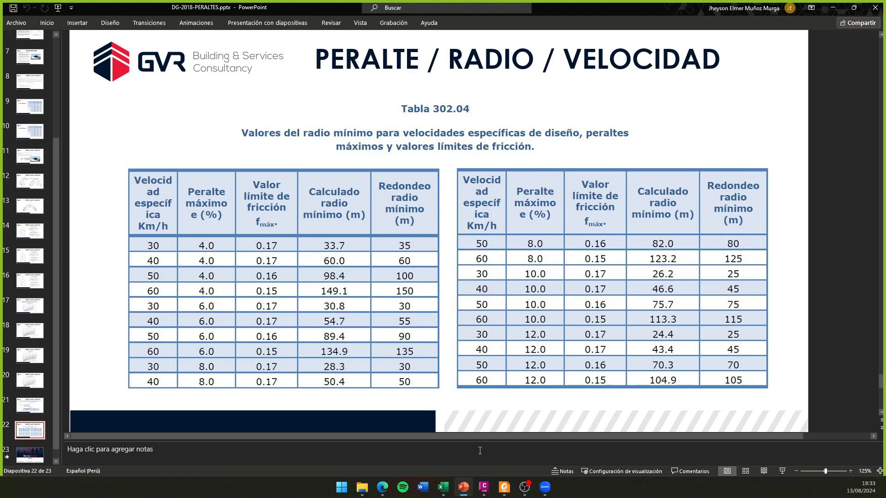
- Switch to Civil 3D and select the road alignment in the BEST FIT ALIGNMENT drawing
left_click(490, 492)
left_click(420, 302)
middle_click_drag(428, 311, 488, 267)
scroll(510, 301, "up", 4)
scroll(520, 312, "down", 4)
scroll(500, 289, "up", 2)
middle_click_drag(573, 281, 547, 296)
left_click(553, 293)
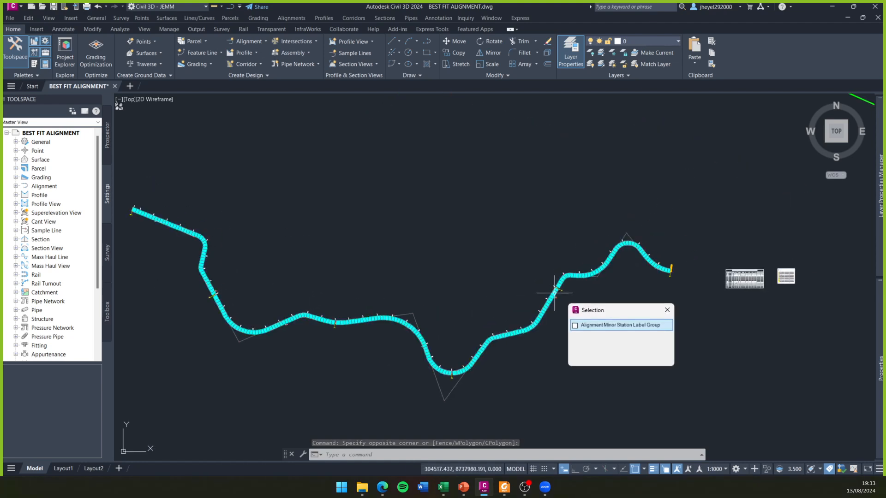
left_click(606, 342)
middle_click_drag(421, 251, 431, 253)
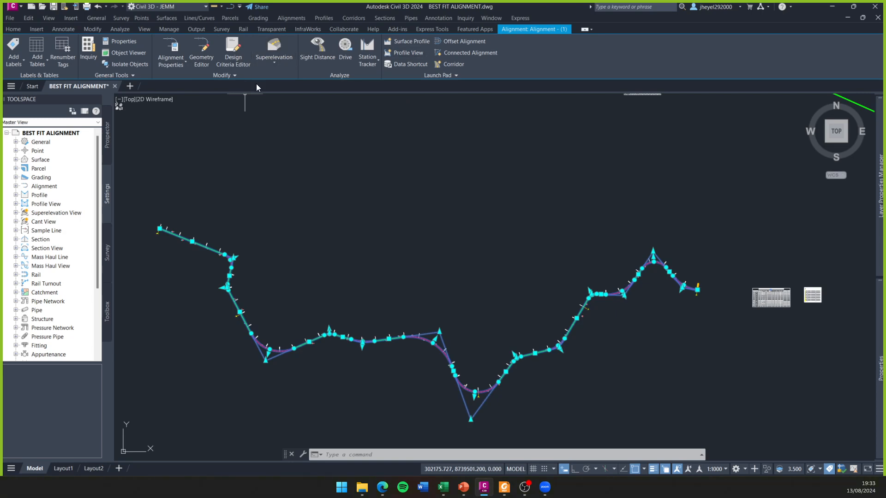
- Open the Design Criteria Editor and bring up its selection dialog for a design criteria file
middle_click_drag(389, 208, 413, 180)
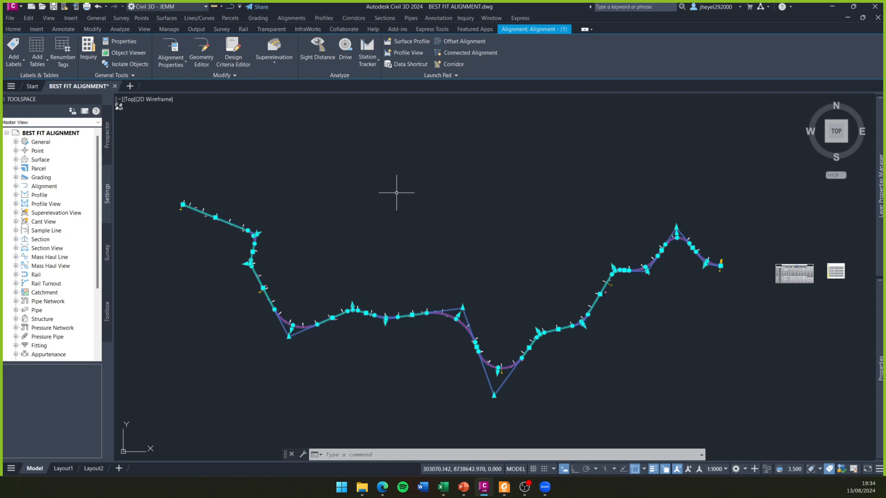
left_click(237, 63)
left_click_drag(331, 129, 281, 120)
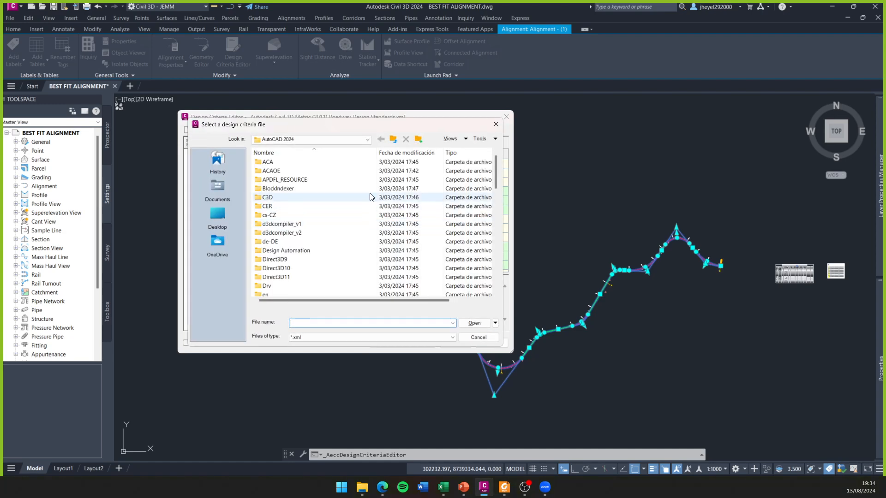
left_click_drag(355, 124, 532, 99)
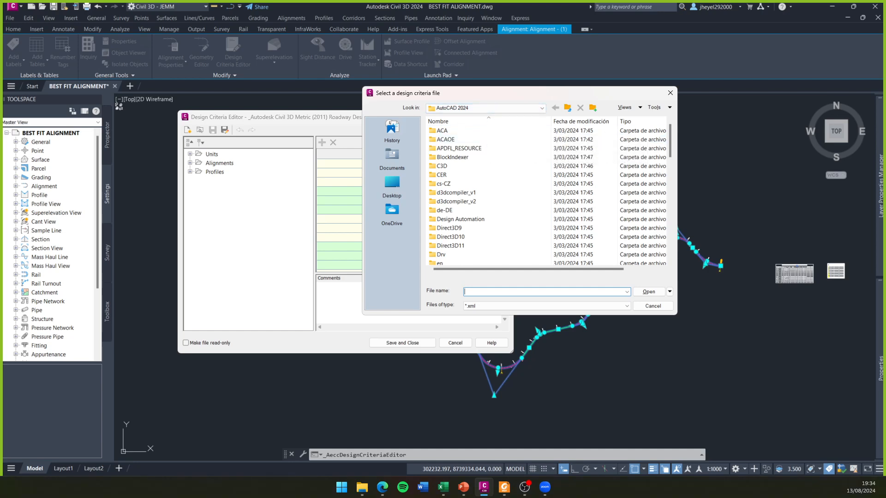
key("alt+Tab")
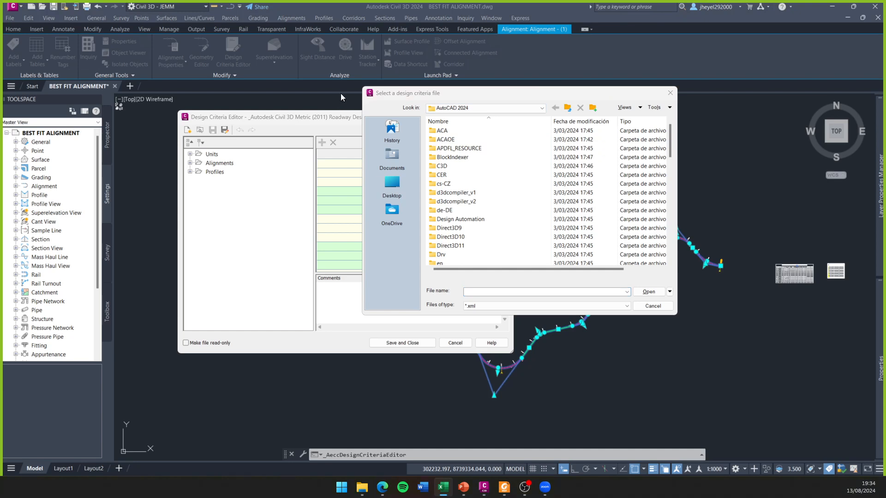
left_click_drag(471, 93, 422, 80)
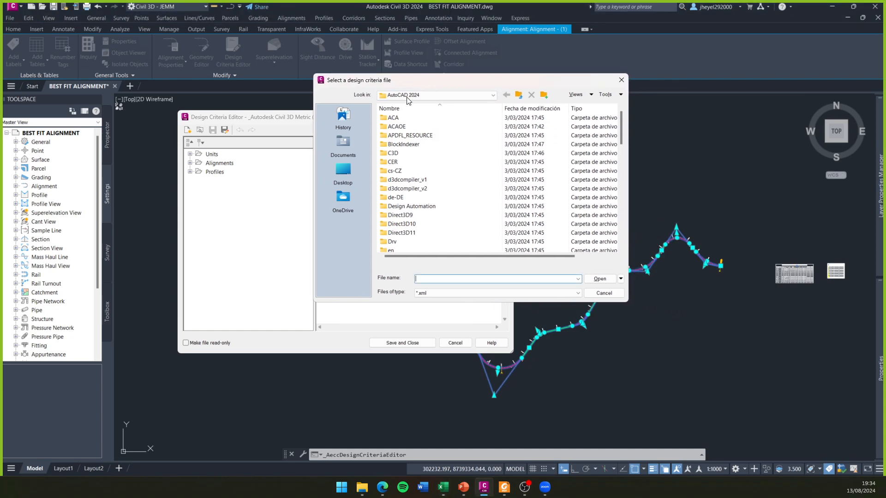
- Browse from the desktop through Este equipo to the Windows-SSD (C:) drive in the design criteria file dialog
left_click(343, 172)
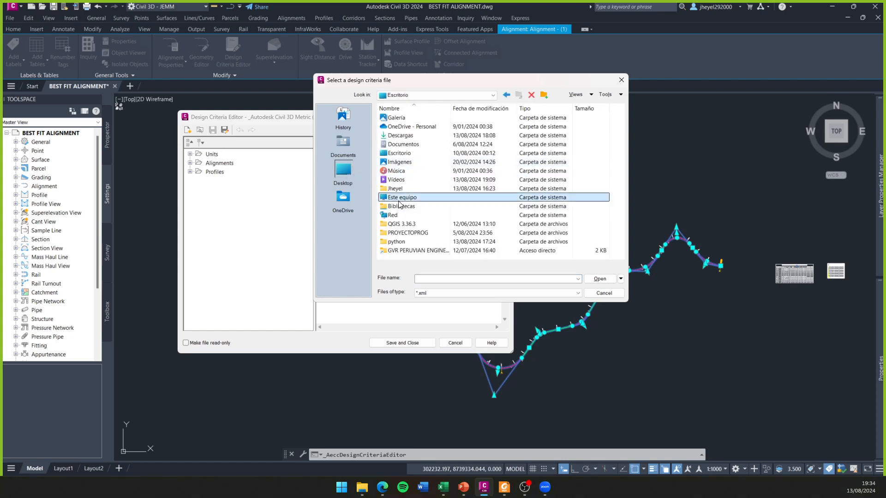
double_click(398, 200)
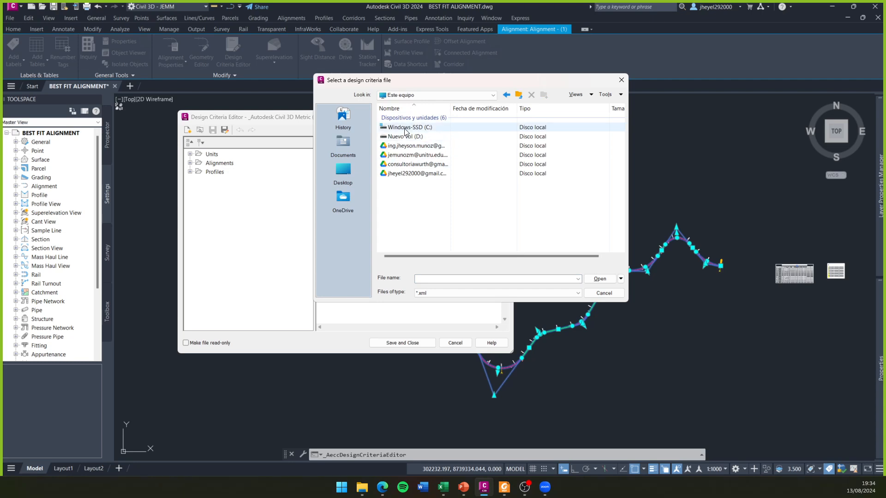
double_click(405, 130)
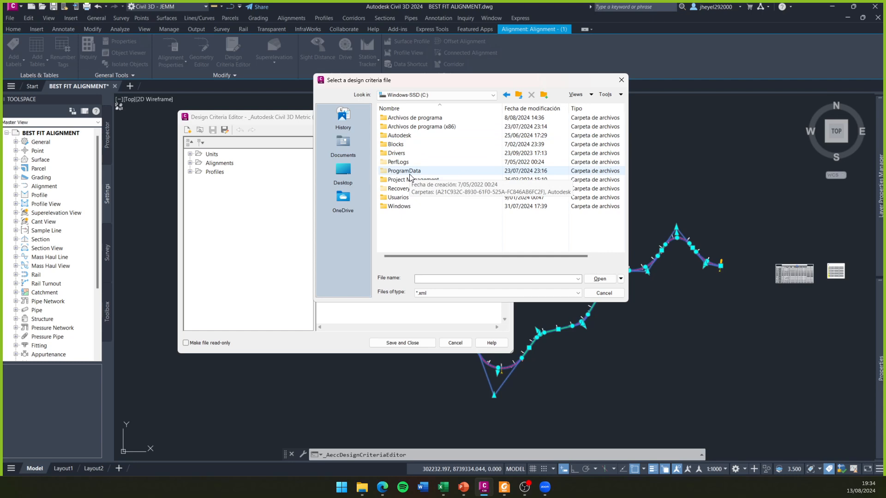
- Open the ProgramData folder in the design criteria file dialog by entering its name as the file name
left_click(428, 280)
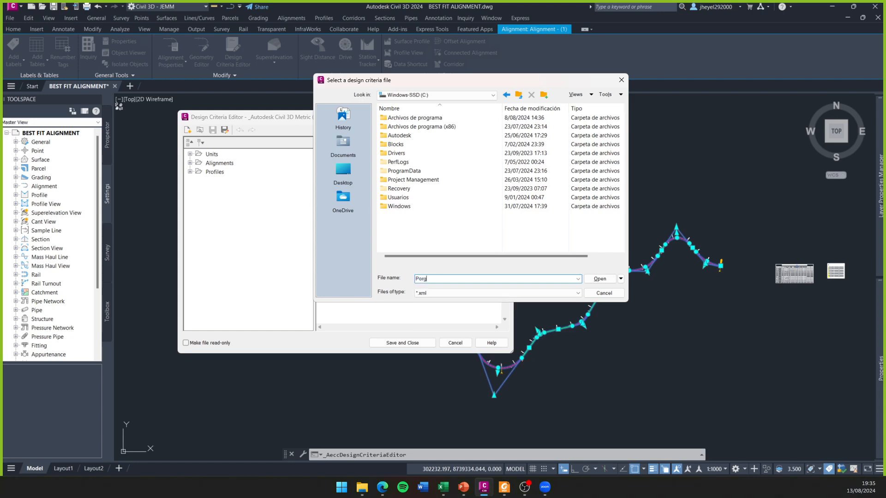
type("Prog")
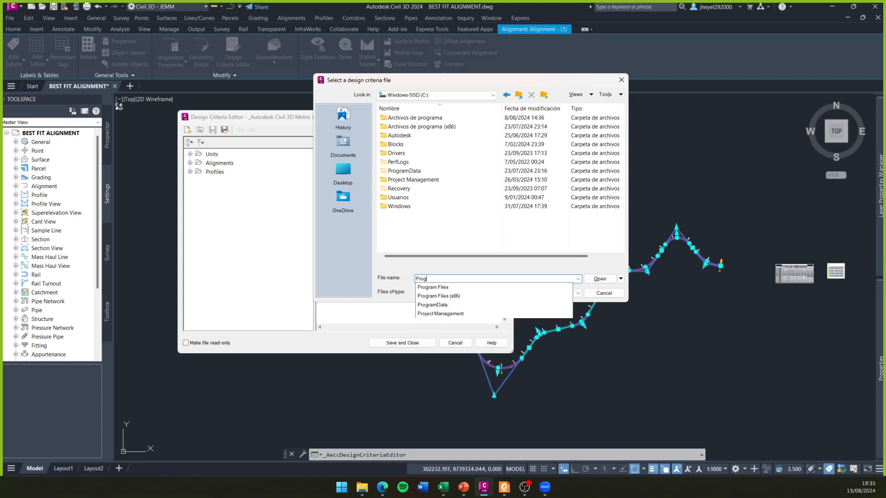
type("ram D")
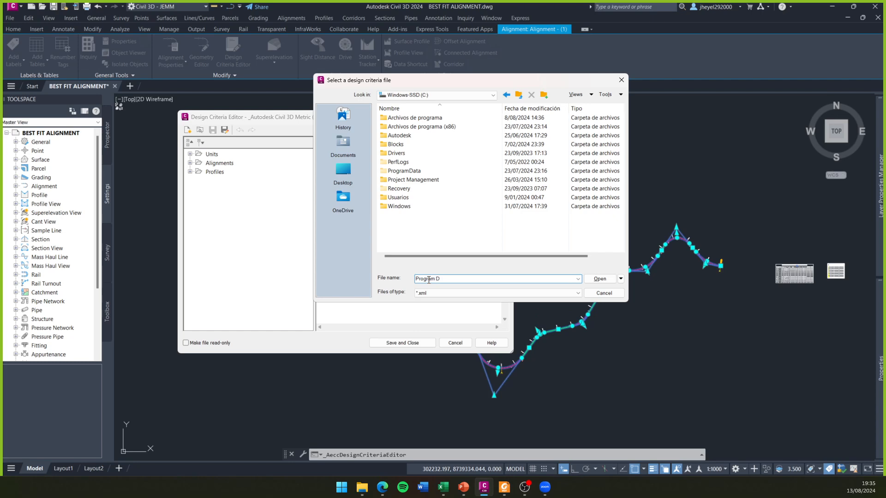
key("BackSpace")
key("BackSpace")
type("mData")
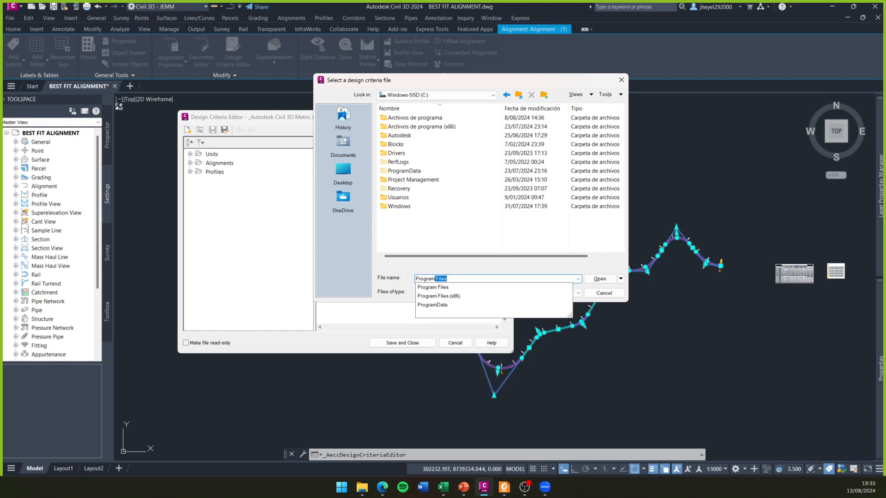
key("Return")
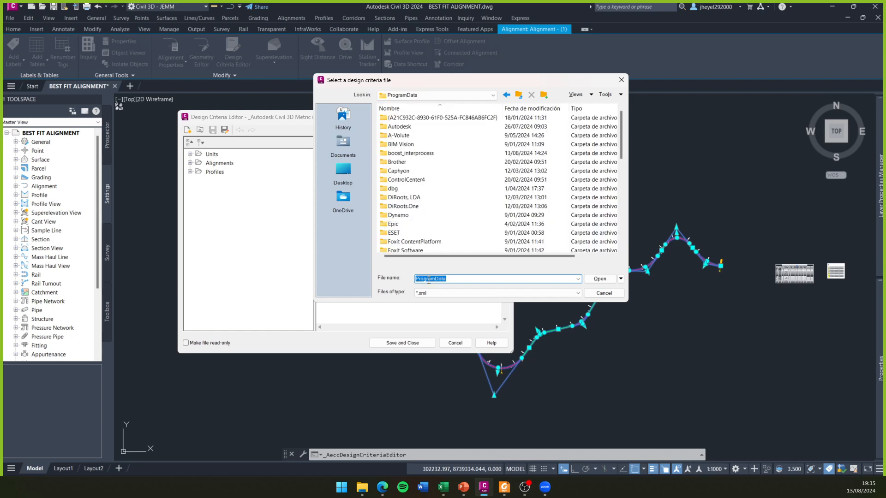
- Return to the Windows-SSD (C:) drive in the design criteria file dialog
left_click(519, 95)
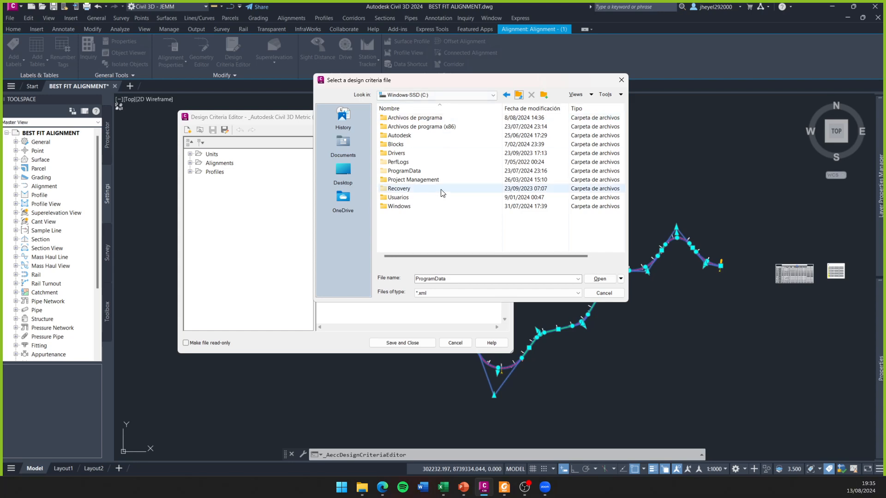
double_click(454, 277)
left_click(418, 245)
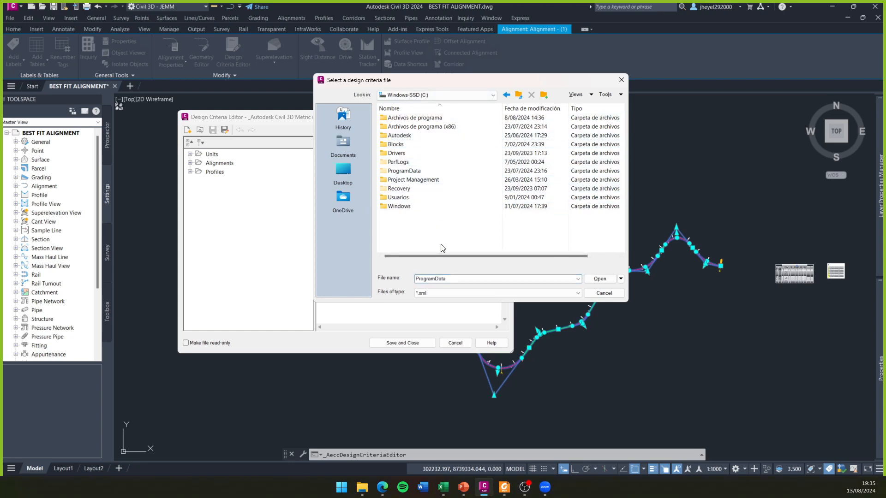
left_click(330, 465)
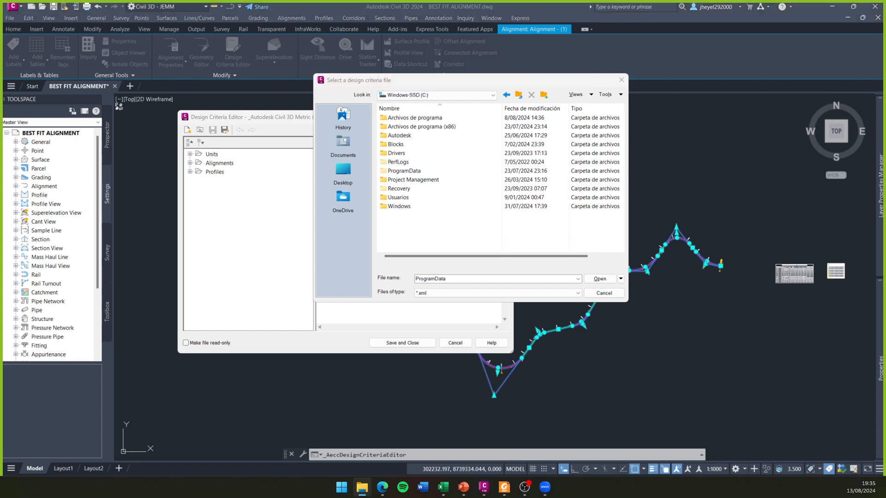
key("alt+Tab")
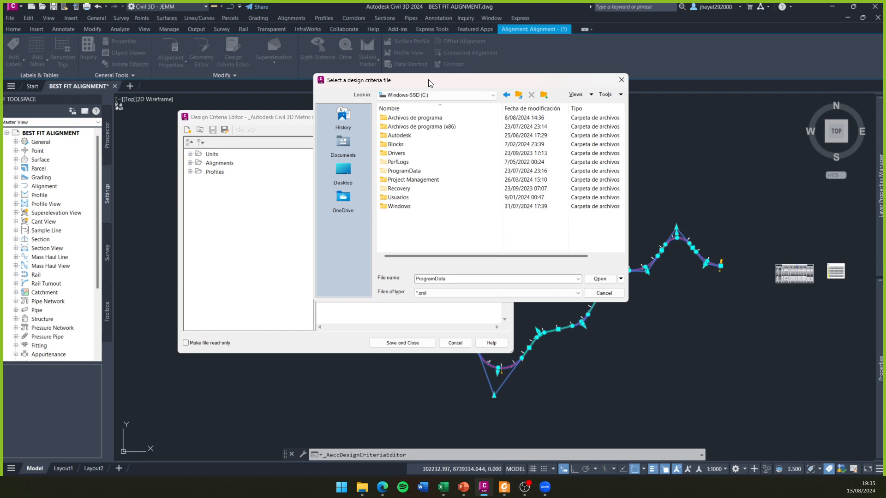
- Check the hidden items display option for the Windows-SSD (C:) drive in File Explorer and close the window
key("super+e")
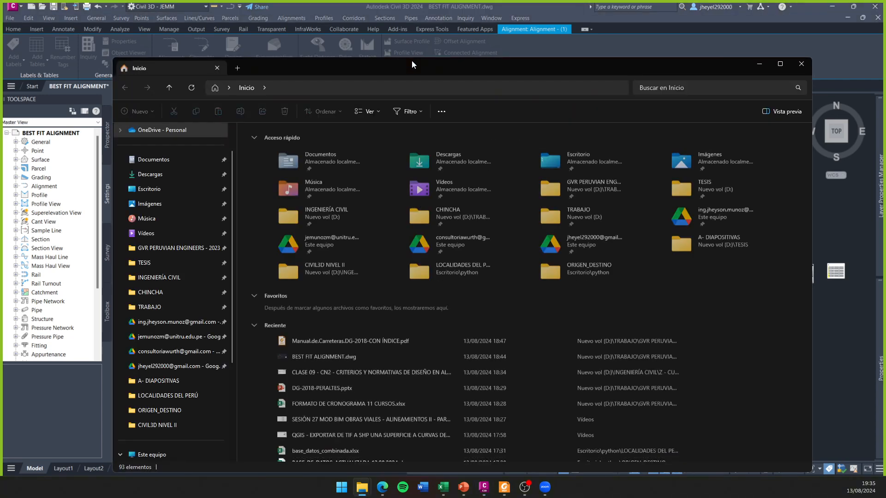
left_click_drag(412, 60, 427, 13)
scroll(173, 329, "down", 3)
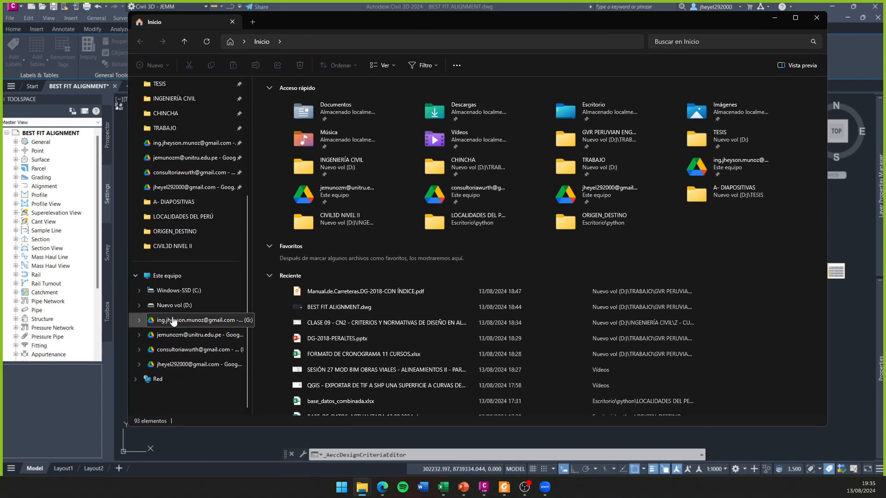
left_click(180, 291)
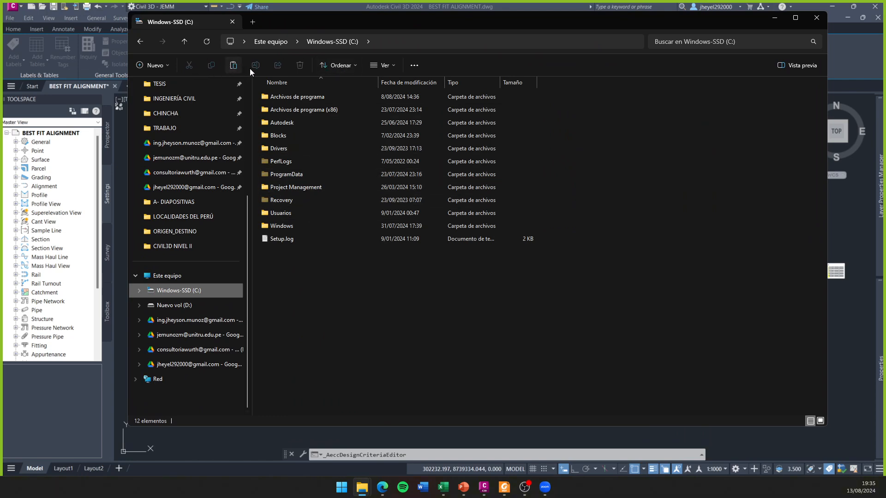
left_click(394, 65)
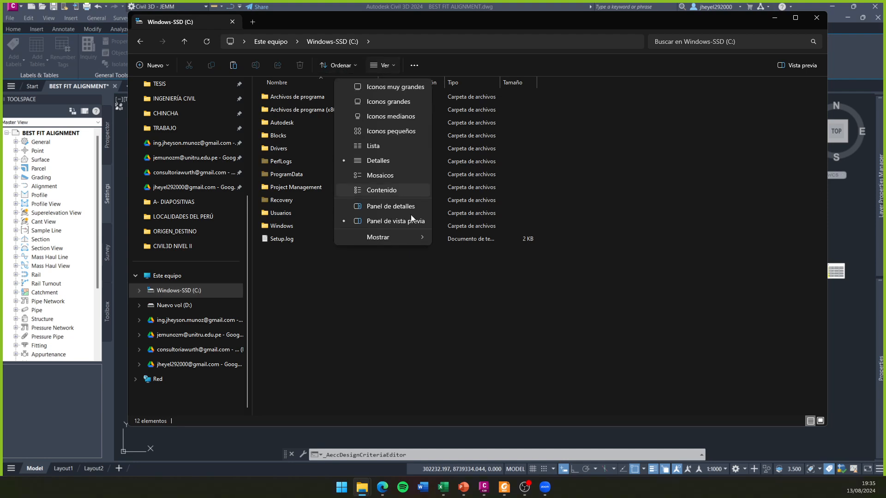
mouse_move(412, 237)
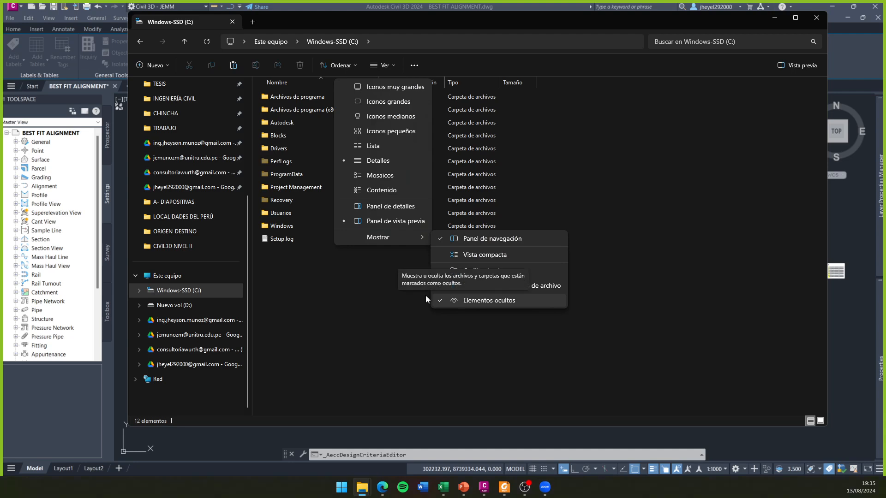
left_click(392, 278)
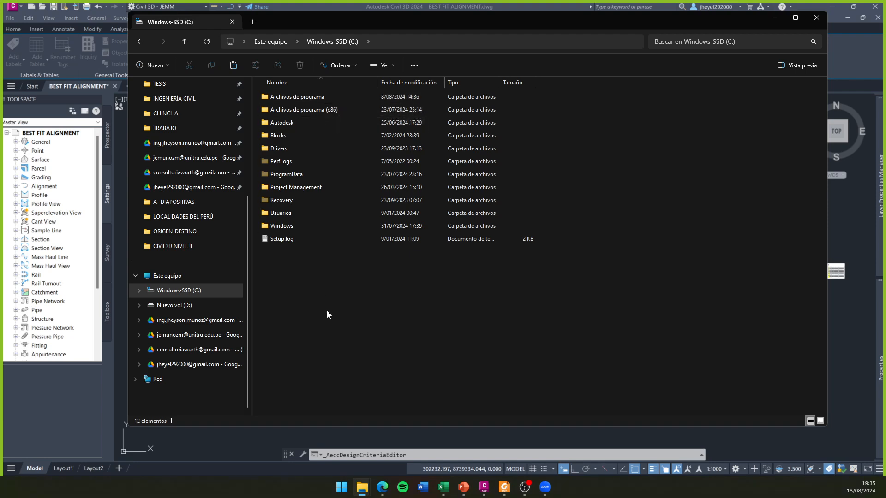
left_click(821, 18)
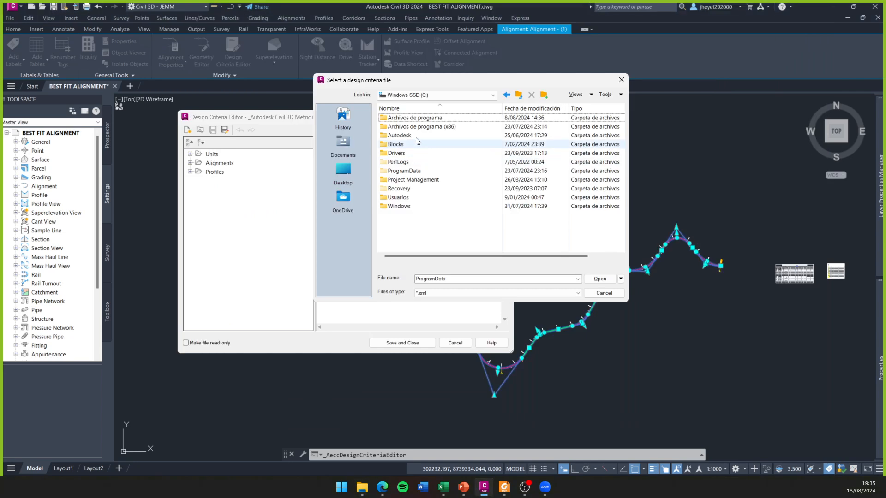
- Browse from the C: drive through ProgramData and Autodesk to the C3D 2024 folder in the design criteria file dialog
double_click(410, 171)
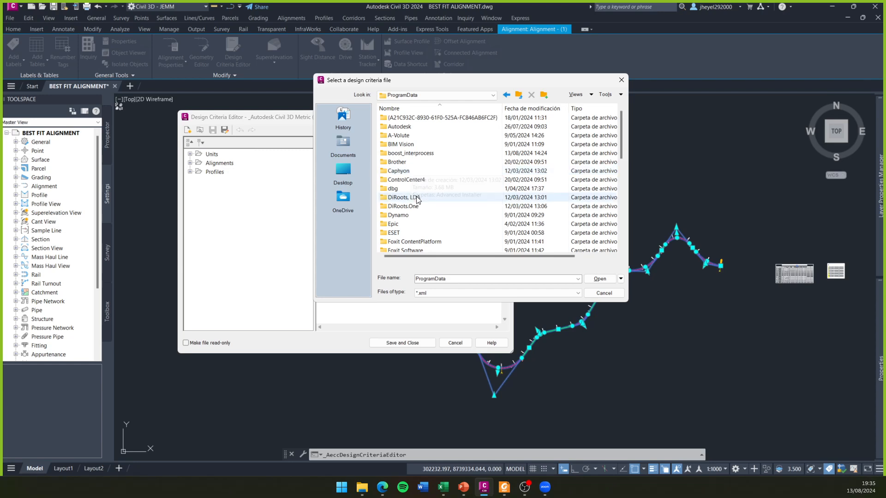
scroll(422, 171, "down", 4)
scroll(423, 173, "up", 4)
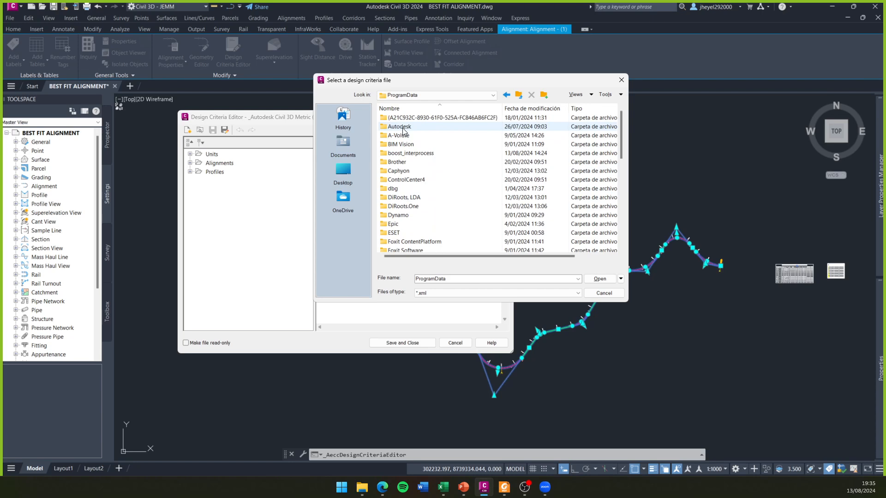
double_click(402, 127)
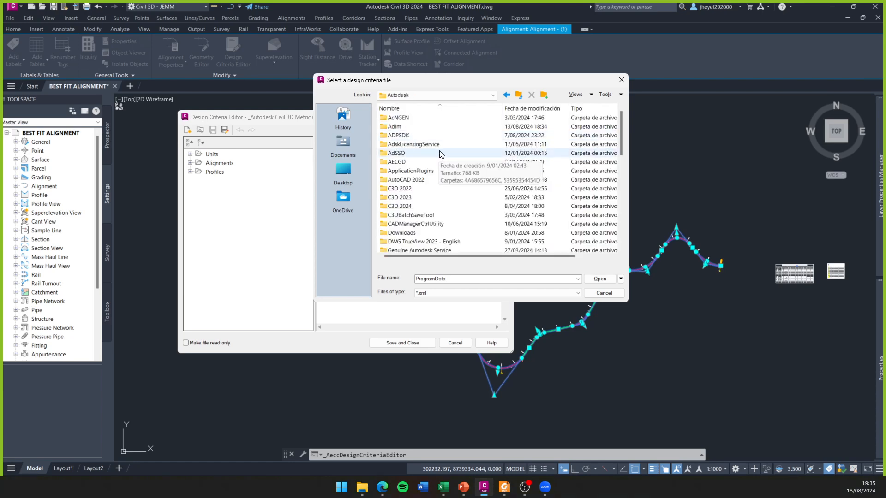
scroll(430, 189, "down", 1)
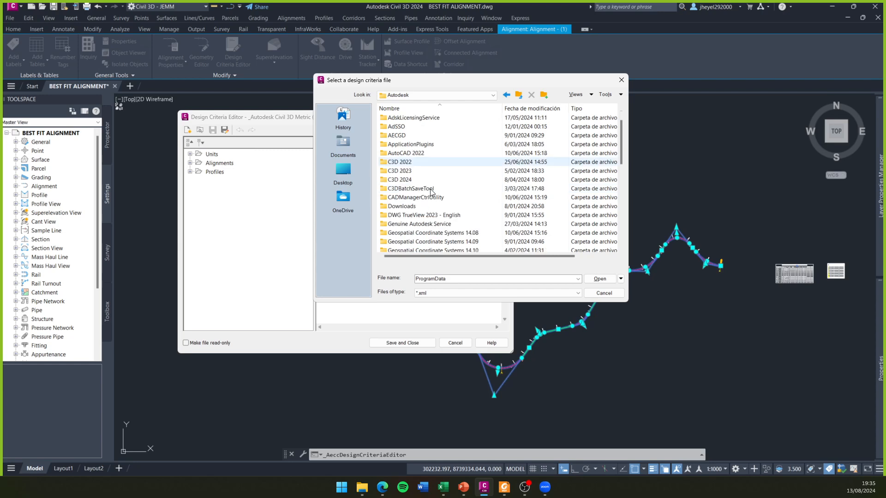
left_click(414, 162)
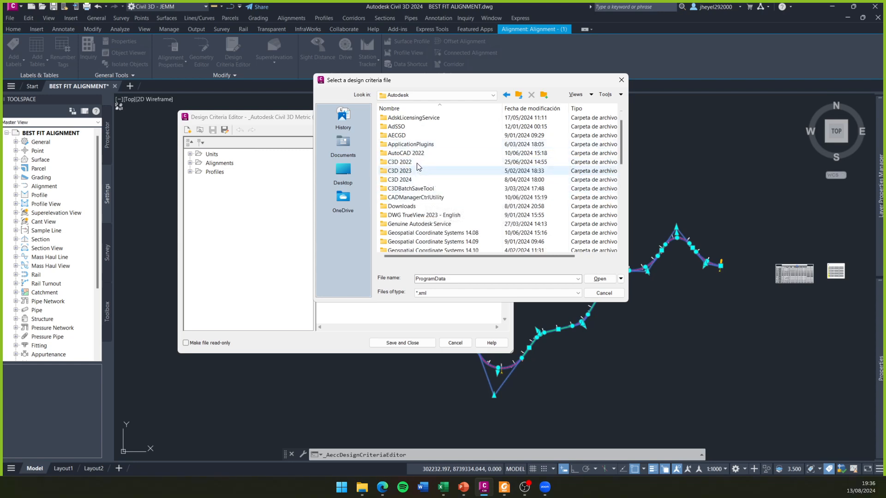
left_click(412, 171)
left_click(417, 180)
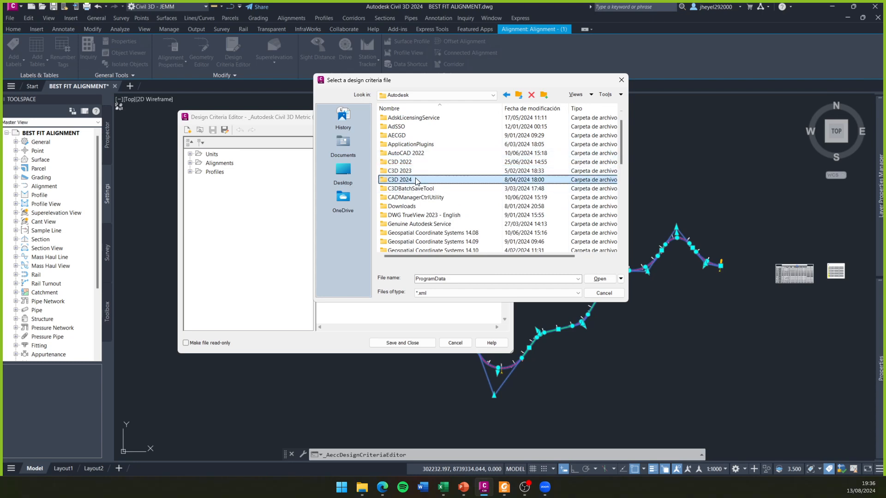
double_click(413, 181)
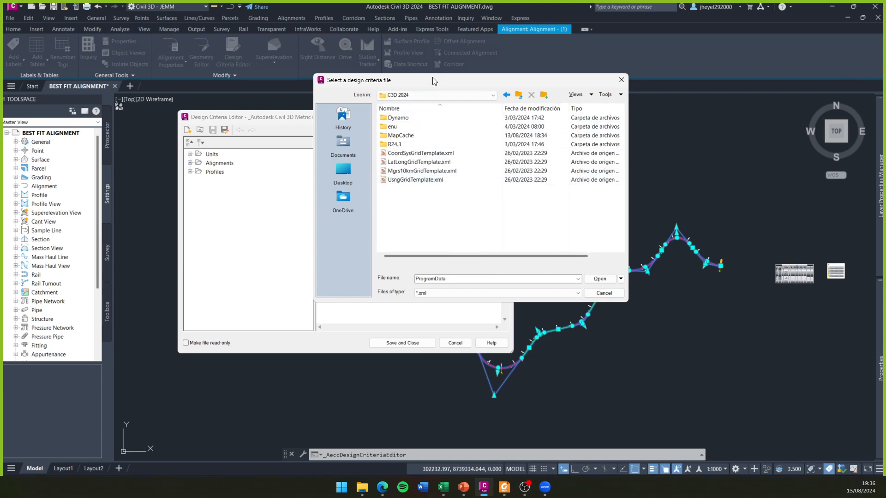
- Browse from C3D 2024 through enu, Data and Corridor Design Standards to the Metric folder
left_click_drag(432, 77, 432, 87)
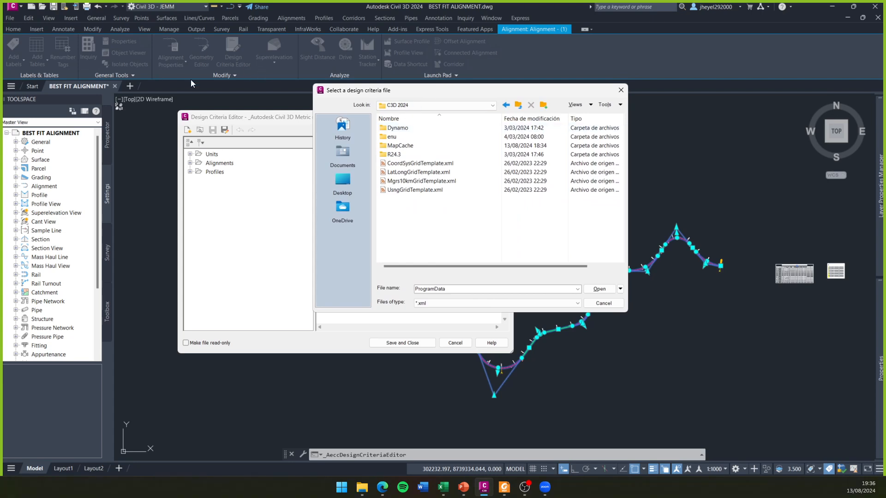
left_click_drag(409, 93, 395, 88)
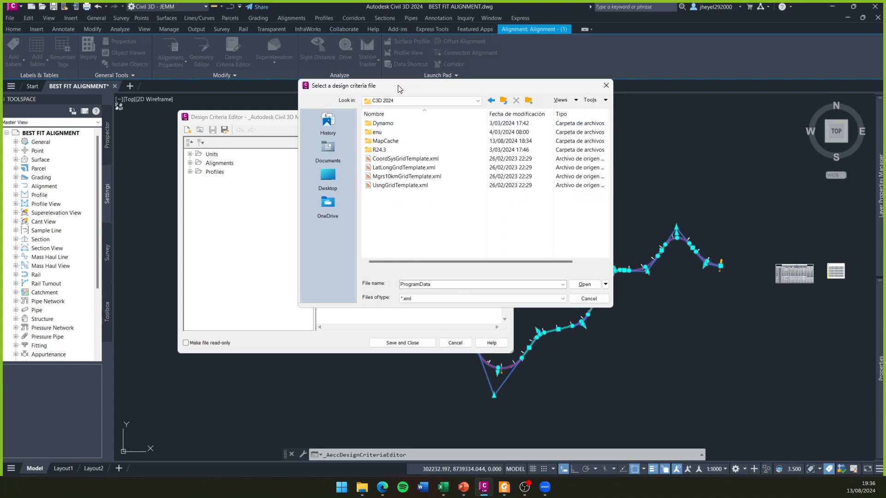
double_click(388, 133)
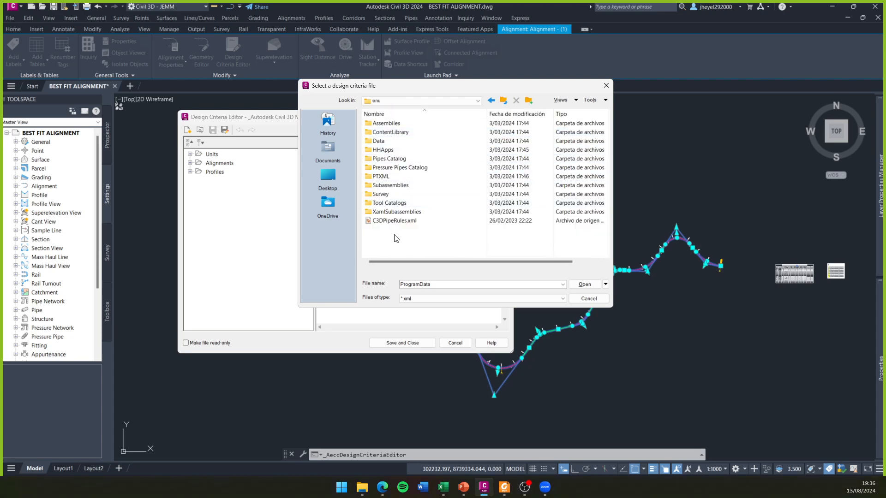
double_click(376, 141)
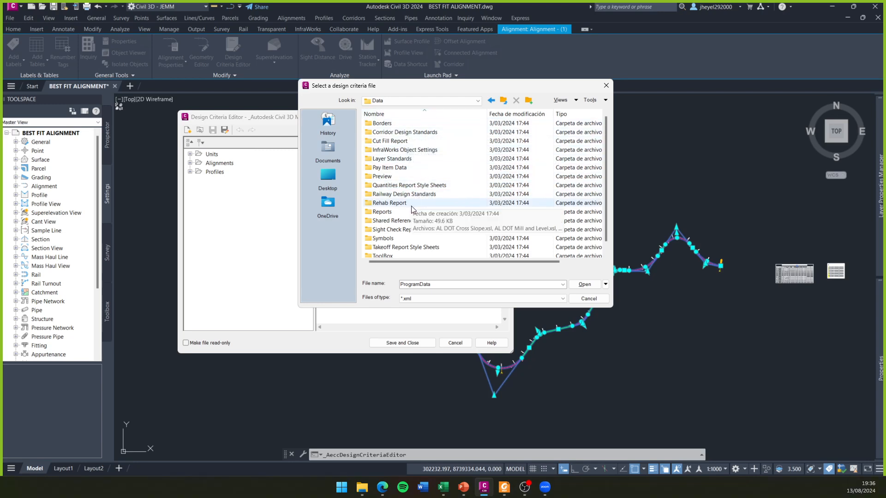
scroll(413, 217, "down", 1)
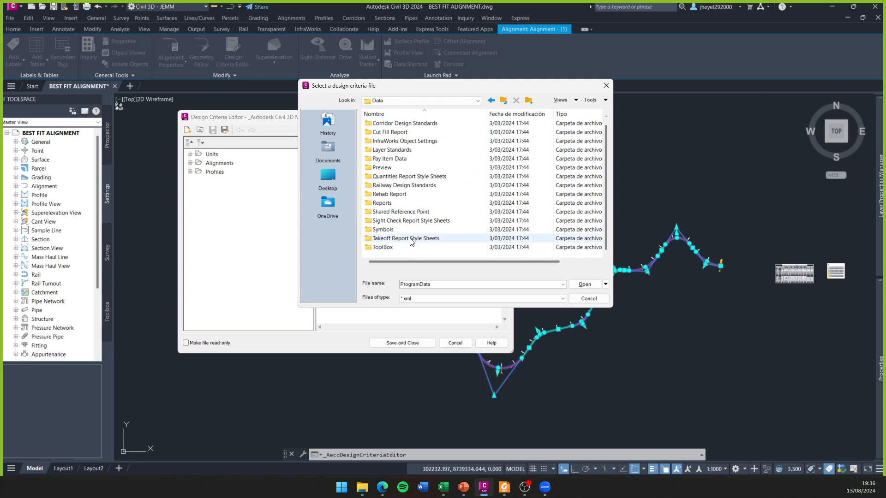
scroll(406, 221, "up", 1)
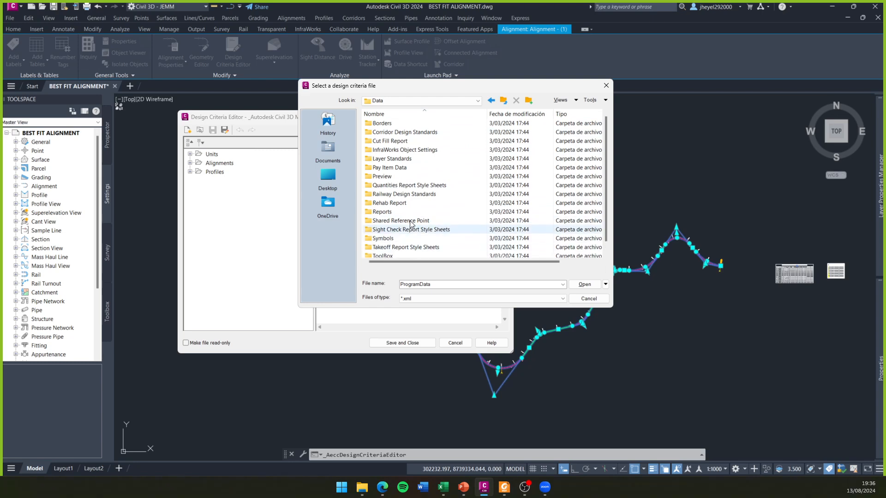
double_click(396, 132)
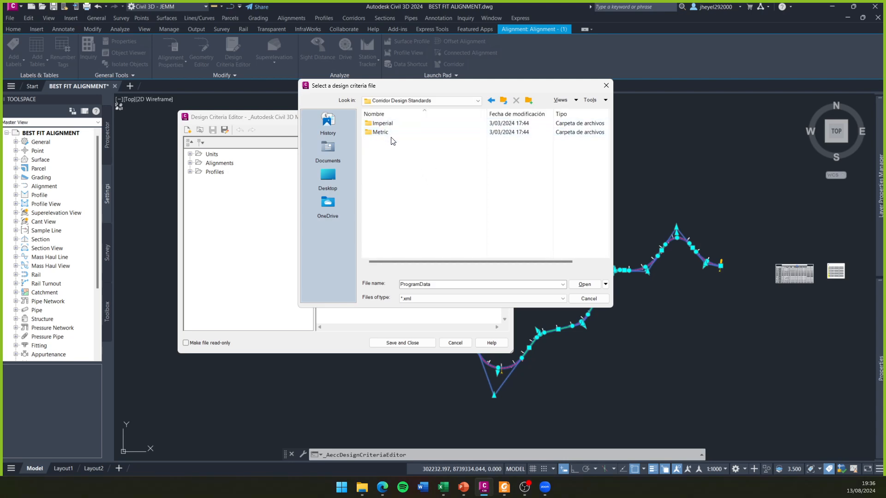
double_click(394, 133)
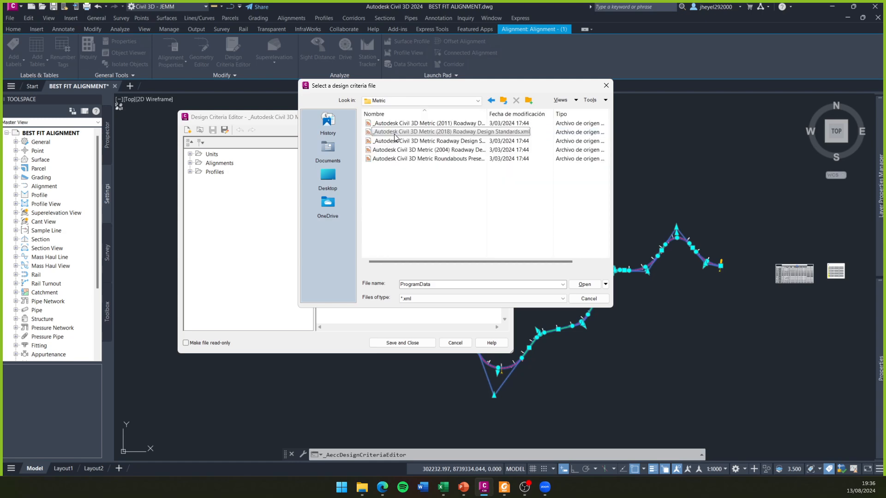
- Widen the name column to show full file names and open _Autodesk Civil 3D Metric (2011) Roadway Design Standards.xml
left_click_drag(449, 90, 344, 93)
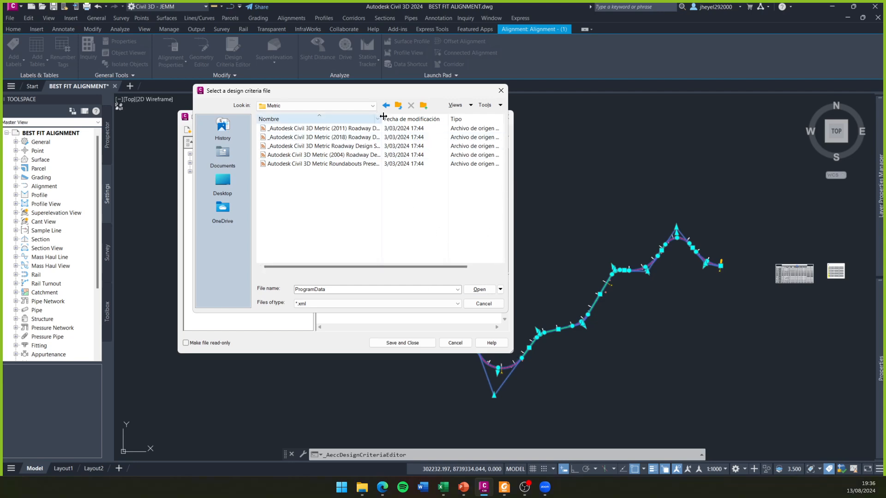
left_click_drag(446, 119, 450, 120)
left_click_drag(405, 265, 312, 237)
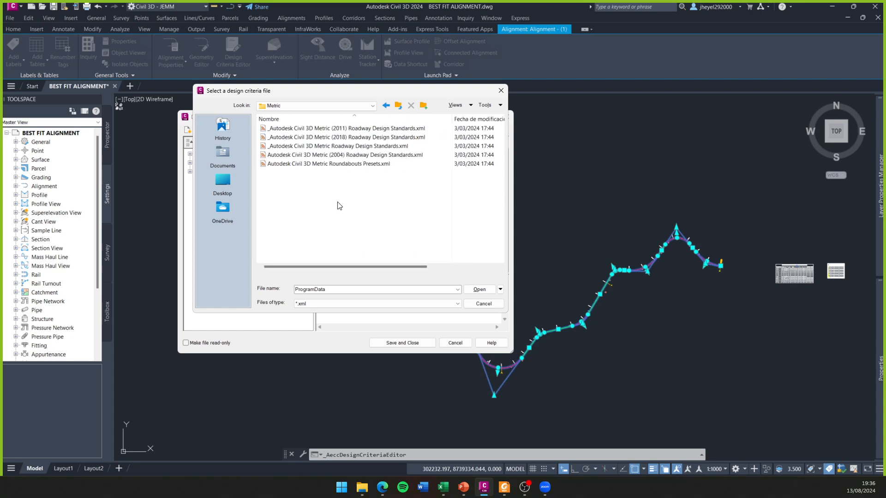
left_click_drag(378, 100, 603, 112)
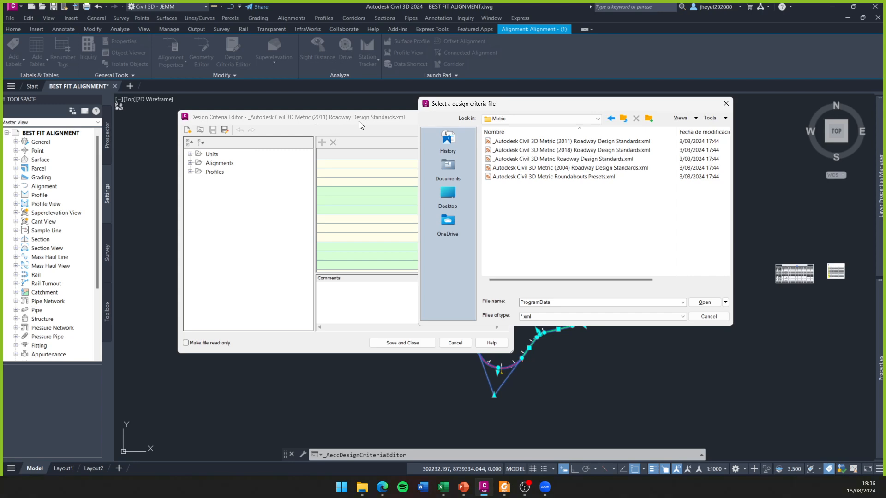
left_click(572, 142)
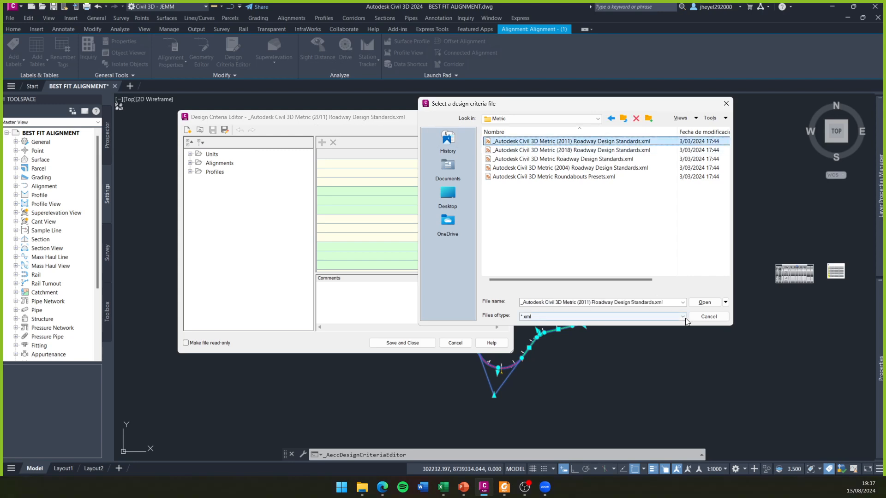
left_click(709, 304)
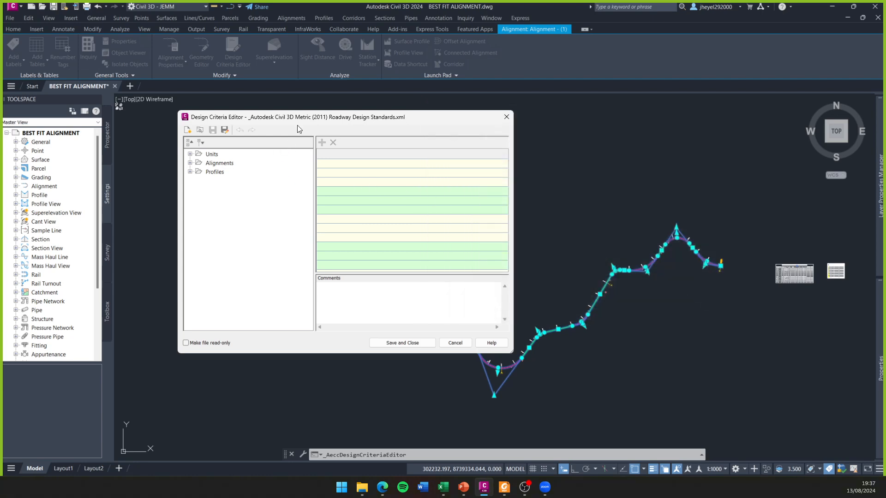
- Reposition the Design Criteria Editor window and widen it
left_click_drag(305, 119, 302, 105)
left_click_drag(505, 337, 606, 343)
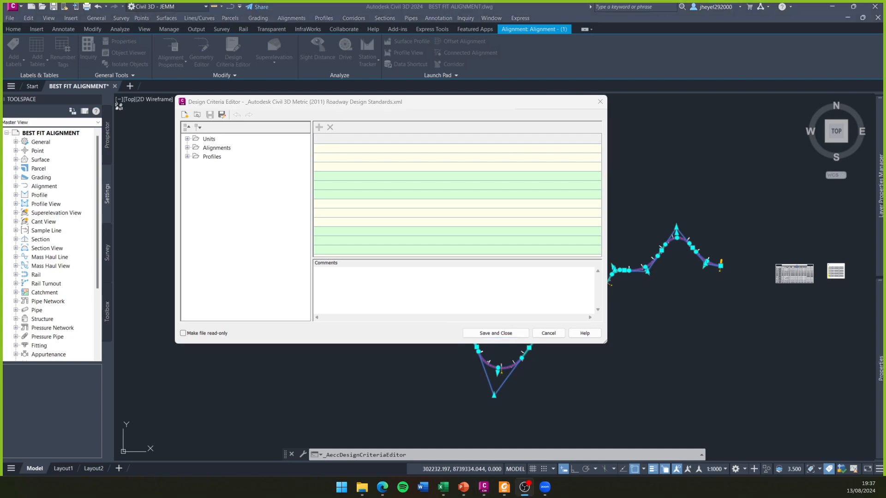
left_click(264, 227)
- Examine the Units category and the WideningMethods under Alignments in the design criteria tree
left_click(187, 139)
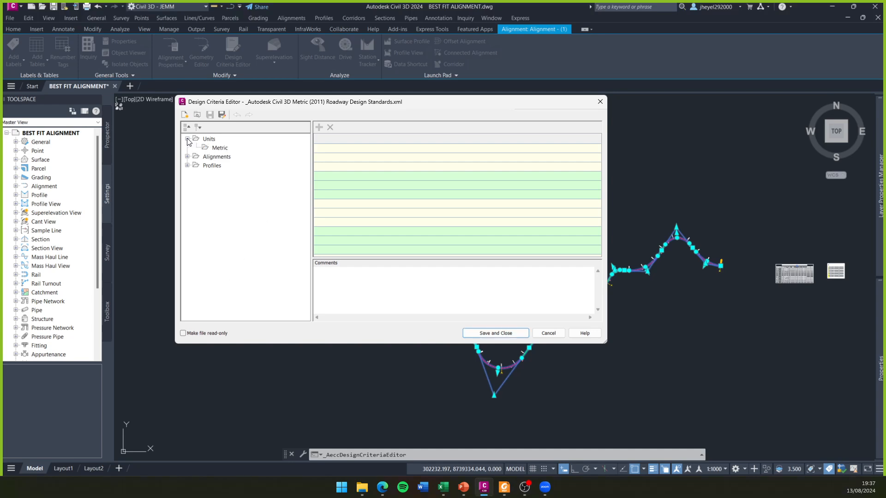
left_click(188, 139)
left_click(187, 148)
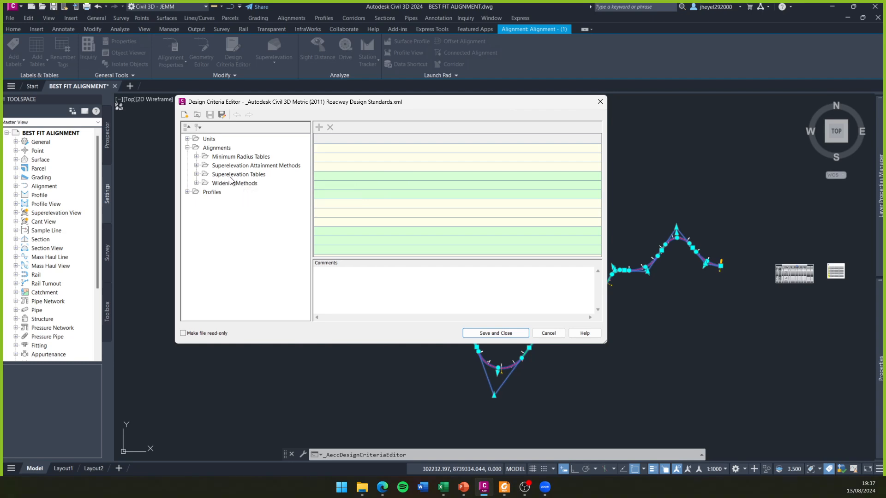
left_click(197, 184)
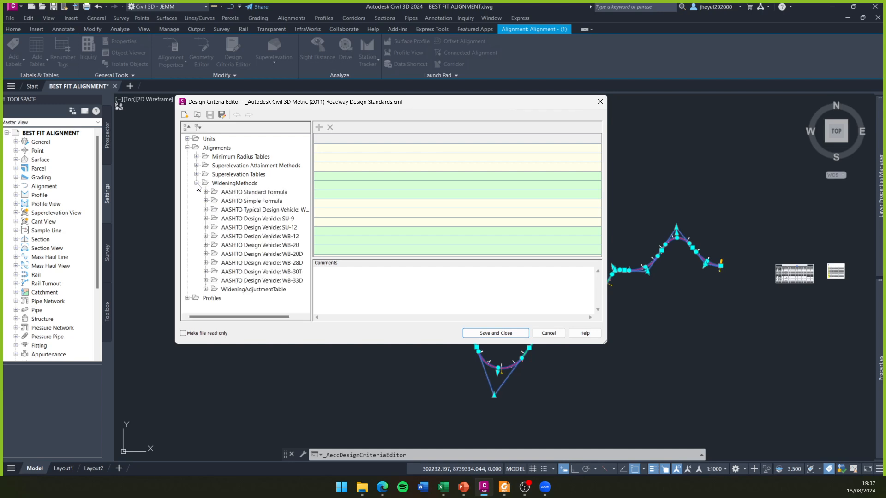
left_click(197, 184)
- Expand Minimum Radius Tables under Alignments and look over the AASHTO 2011 Metric eMax table names
left_click(196, 157)
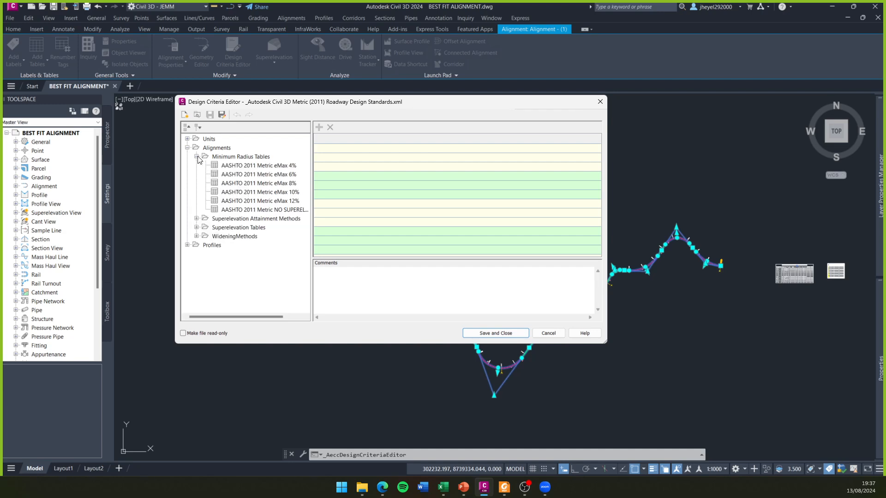
left_click_drag(257, 317, 245, 193)
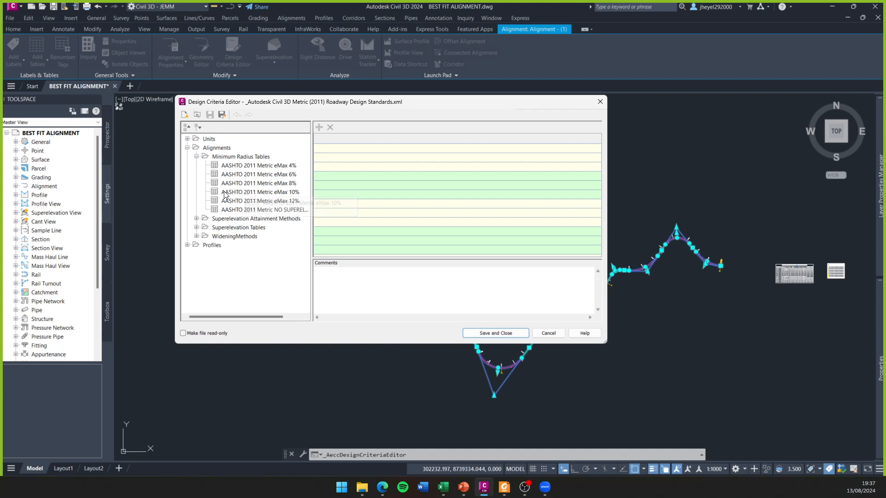
mouse_move(262, 317)
left_mouse_down()
mouse_move(282, 313)
mouse_move(270, 315)
left_mouse_up()
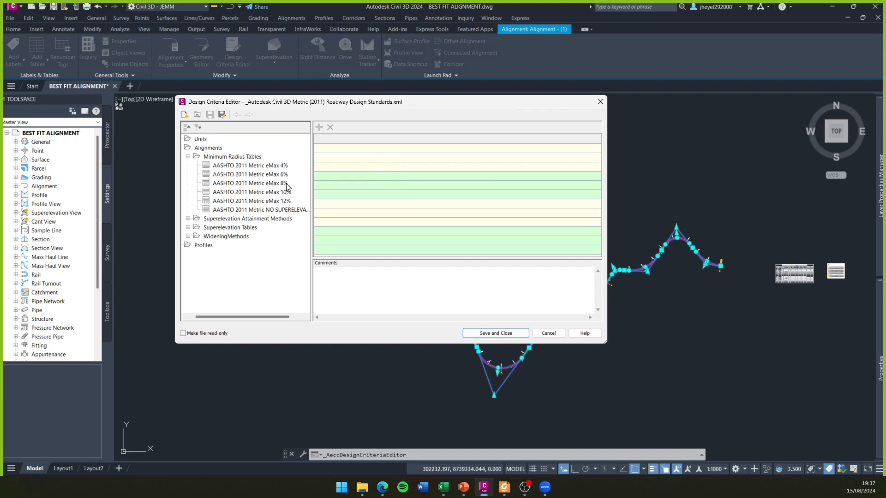
mouse_move(257, 316)
left_mouse_down()
mouse_move(289, 315)
mouse_move(262, 318)
left_mouse_up()
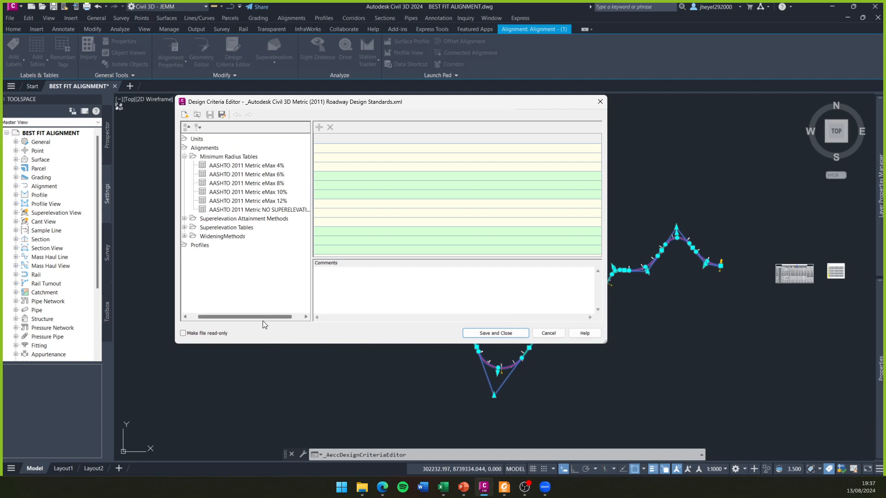
- Display the AASHTO 2011 Metric eMax 4% minimum radius table and move the Design Criteria Editor aside
left_click(238, 167)
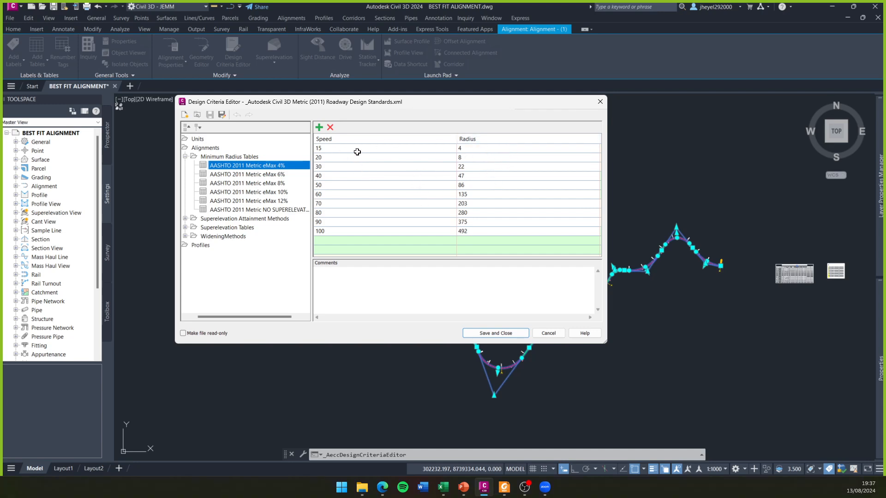
left_click_drag(376, 104, 309, 103)
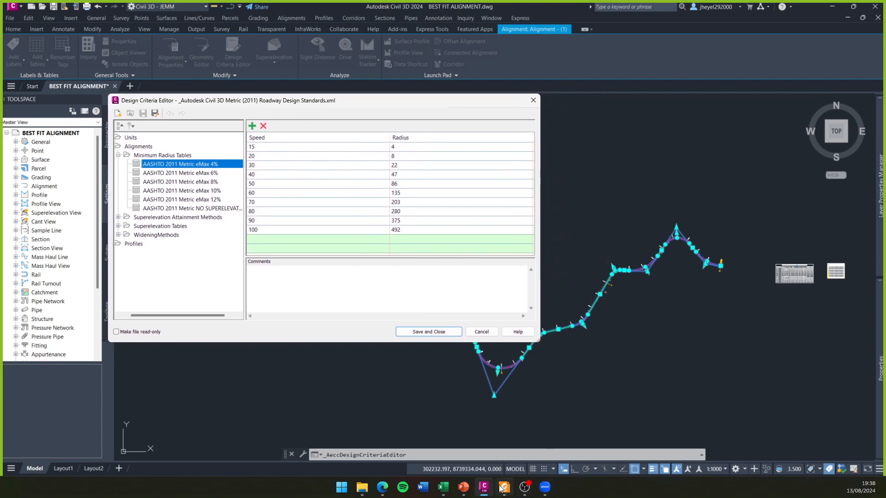
left_click(464, 487)
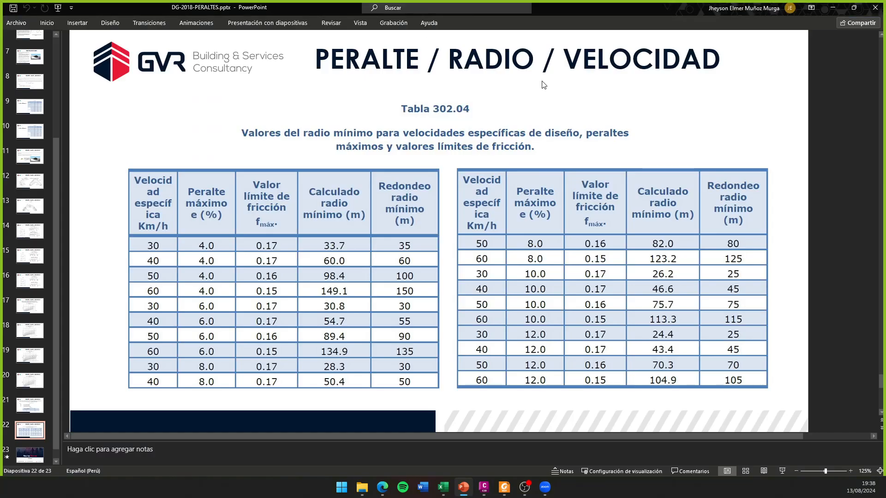
left_click(829, 8)
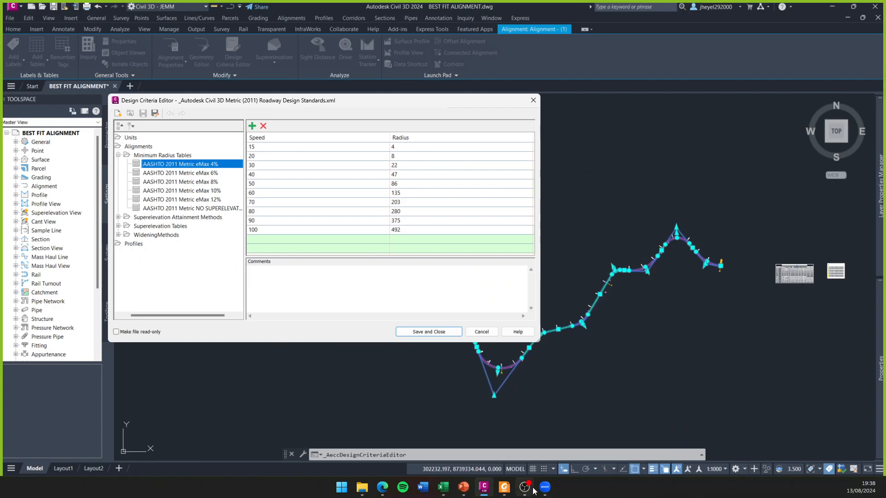
- Switch to the road design manual in Foxit and place it side by side with the Design Criteria Editor
left_click(504, 487)
left_click_drag(356, 9, 876, 146)
left_click(541, 163)
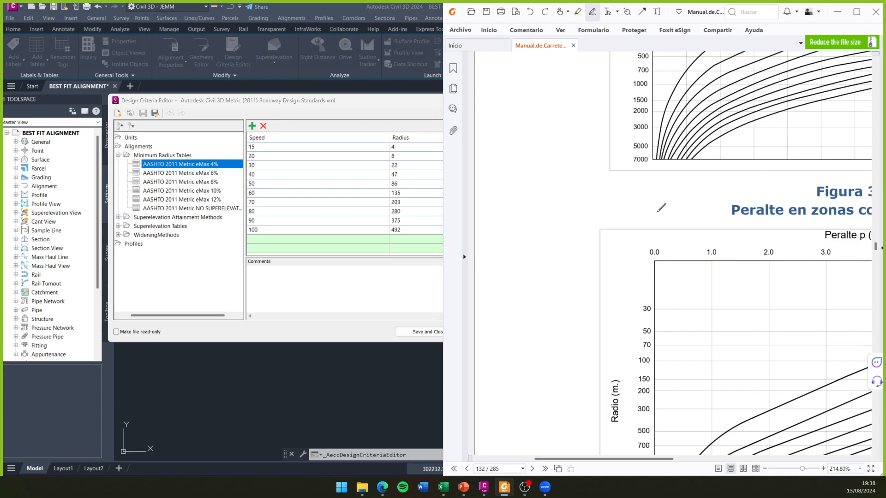
- Find Tabla 302.02 in the manual and compare its 4% urban-area radii with the 2011 eMax 4% table
scroll(667, 197, "down", 3, "ctrl")
scroll(677, 206, "up", 15)
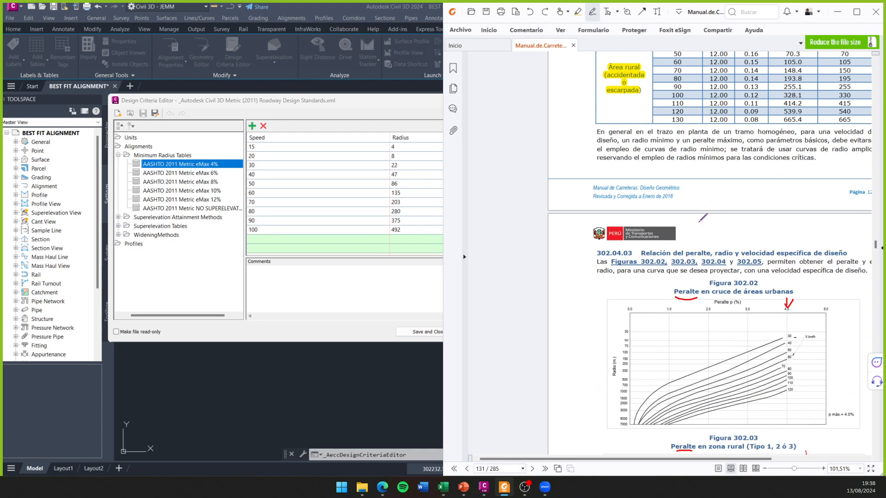
scroll(701, 217, "up", 10)
scroll(719, 231, "up", 1)
scroll(715, 278, "down", 2)
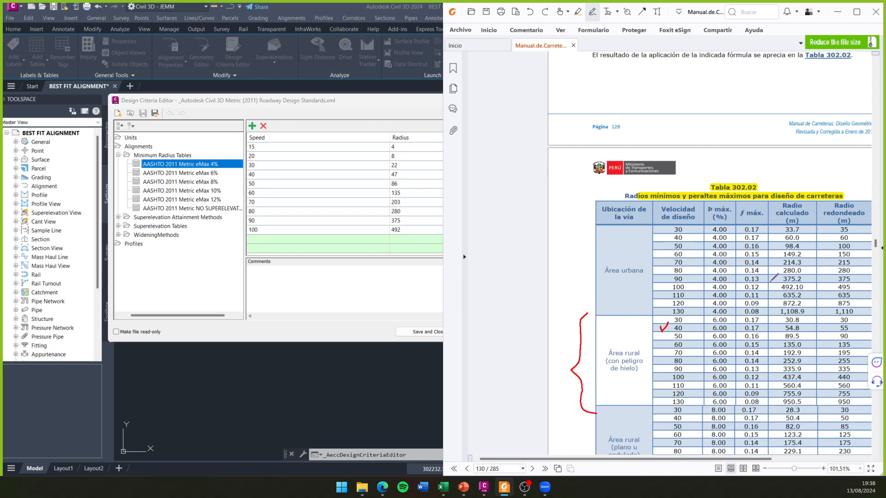
scroll(771, 275, "up", 1, "ctrl")
scroll(775, 275, "right", 3)
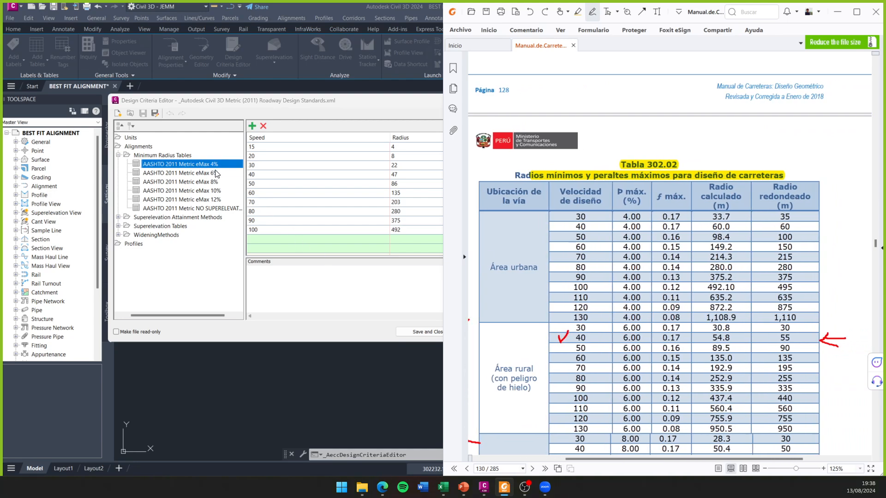
scroll(615, 260, "down", 2)
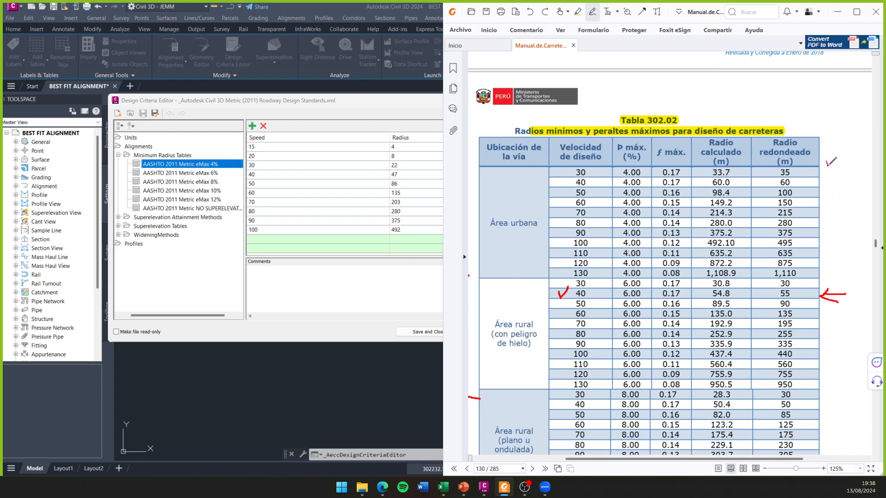
mouse_move(808, 161)
left_mouse_down()
mouse_move(834, 249)
mouse_move(808, 280)
left_mouse_up()
- Compare the AASHTO 2011 Metric eMax 6% minimum radius table with the 6% rural rows of Tabla 302.02
left_click(199, 174)
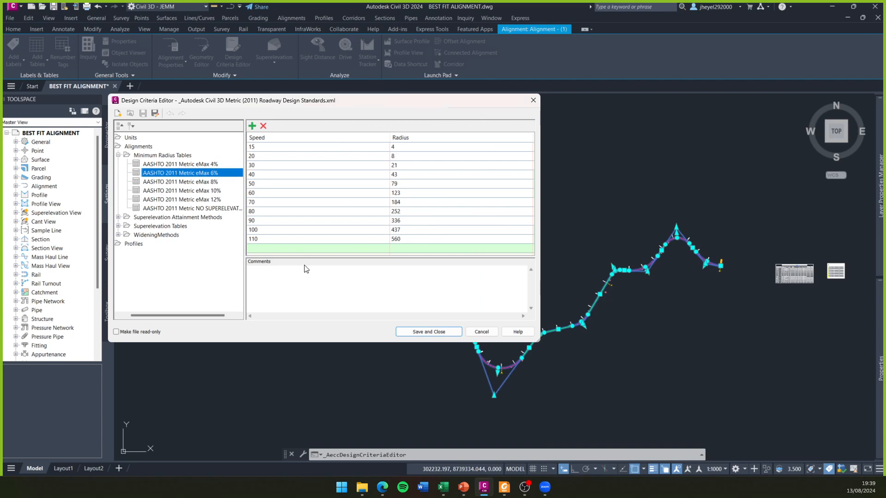
left_click(504, 487)
scroll(678, 228, "down", 3)
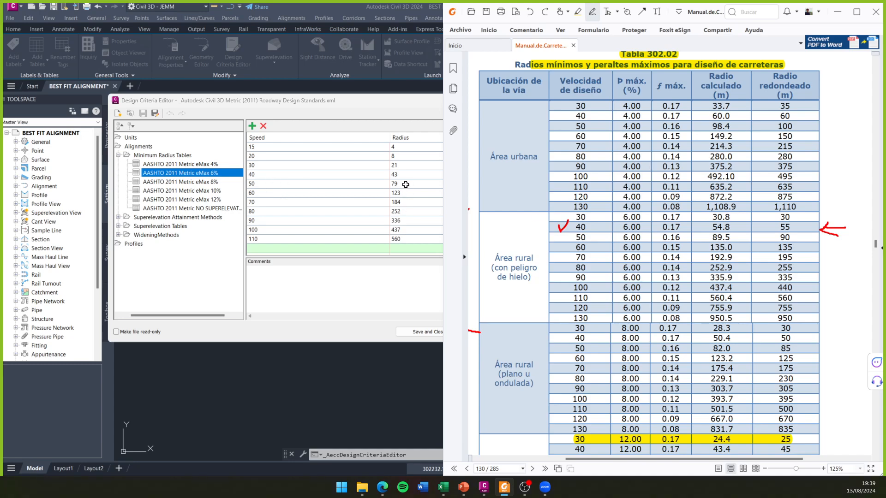
- Examine the AASHTO 2011 Metric eMax 10% and 12% radius tables against the 8% and 12% rows of Tabla 302.02
left_click(209, 191)
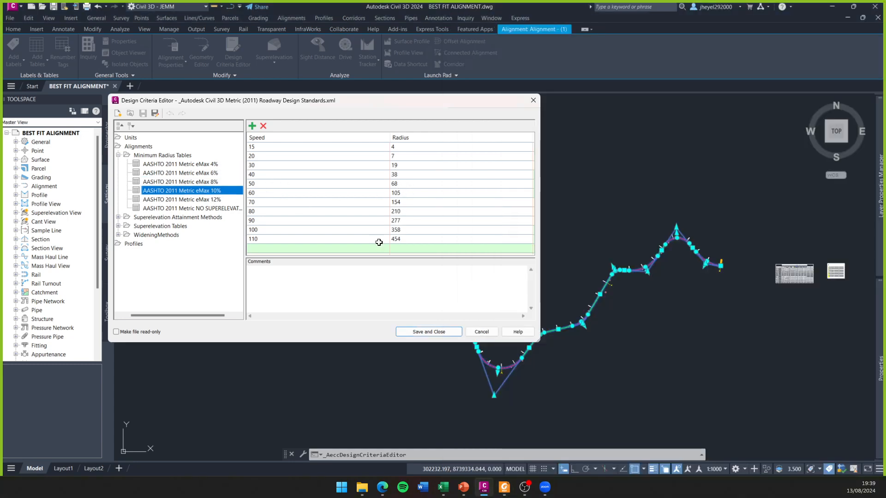
left_click(504, 487)
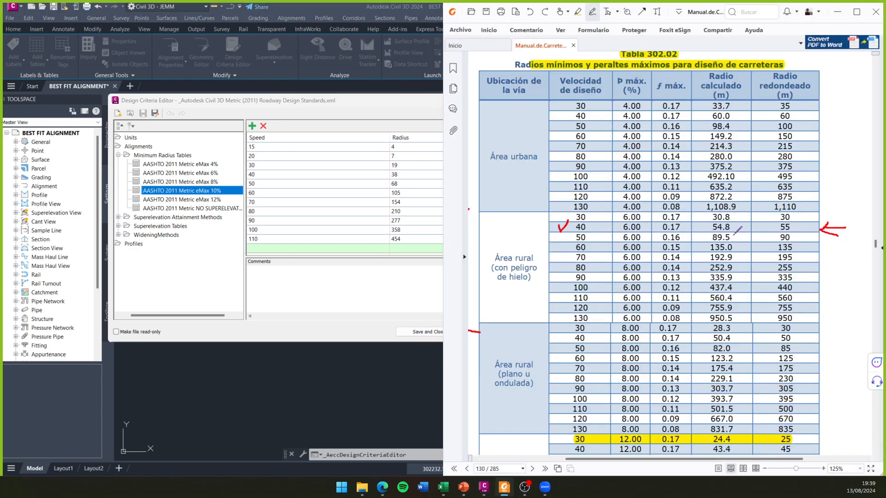
scroll(655, 266, "down", 6)
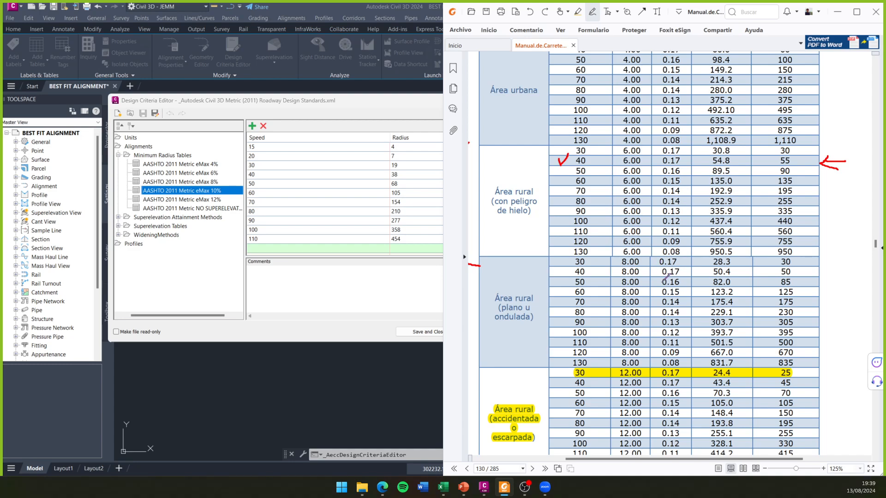
scroll(667, 316, "down", 1)
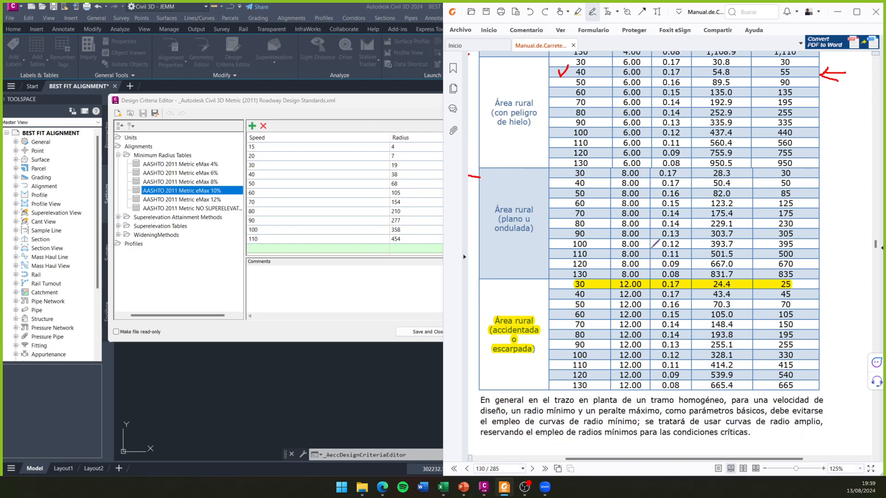
scroll(658, 245, "down", 8)
scroll(659, 244, "up", 7)
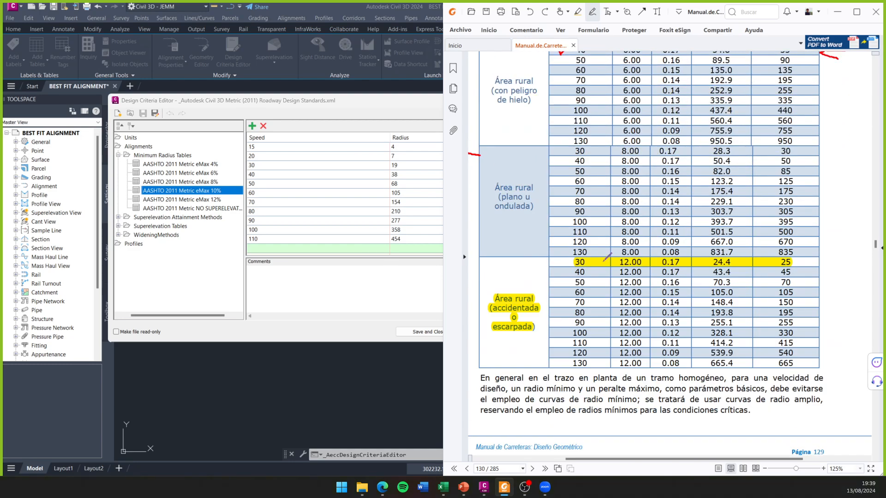
left_click(210, 200)
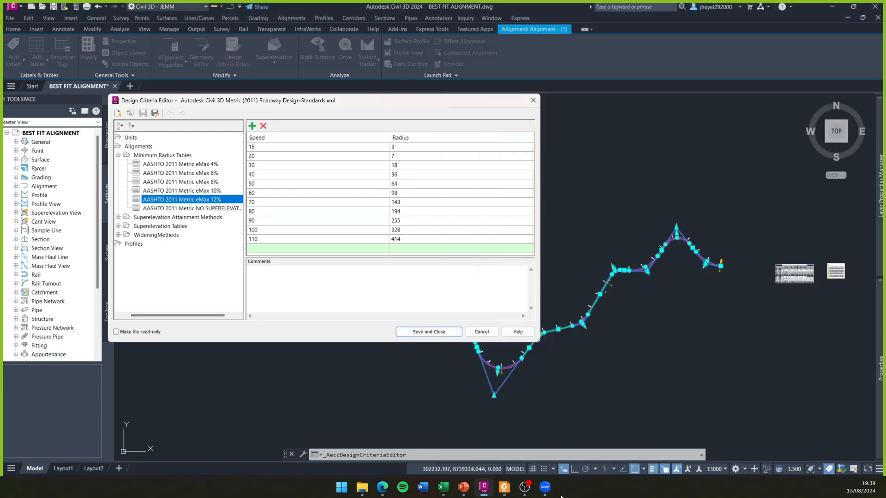
left_click(504, 487)
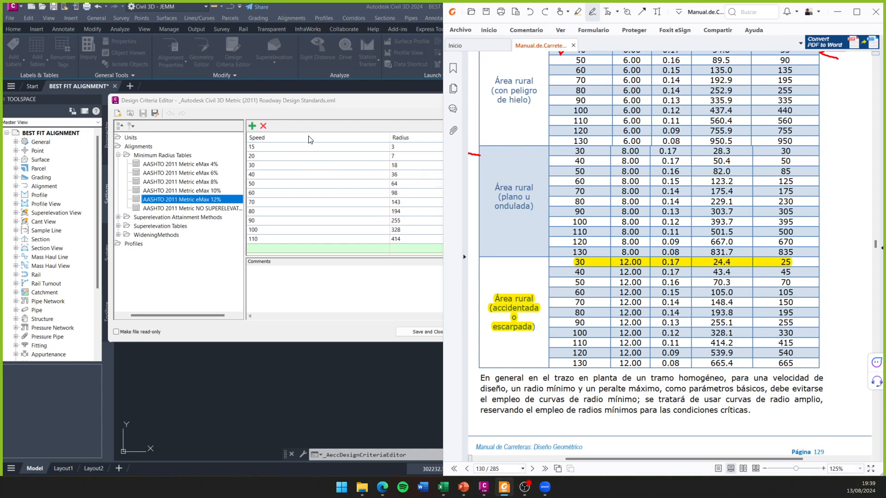
- Load the design criteria file _Autodesk Civil 3D Metric (2018) Roadway Design Standards.xml into the Design Criteria Editor
left_click(327, 99)
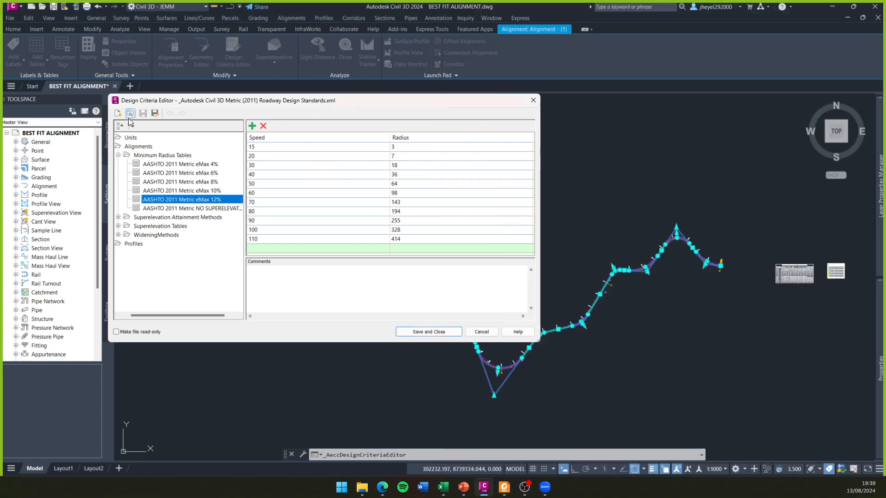
left_click(131, 113)
left_click(586, 151)
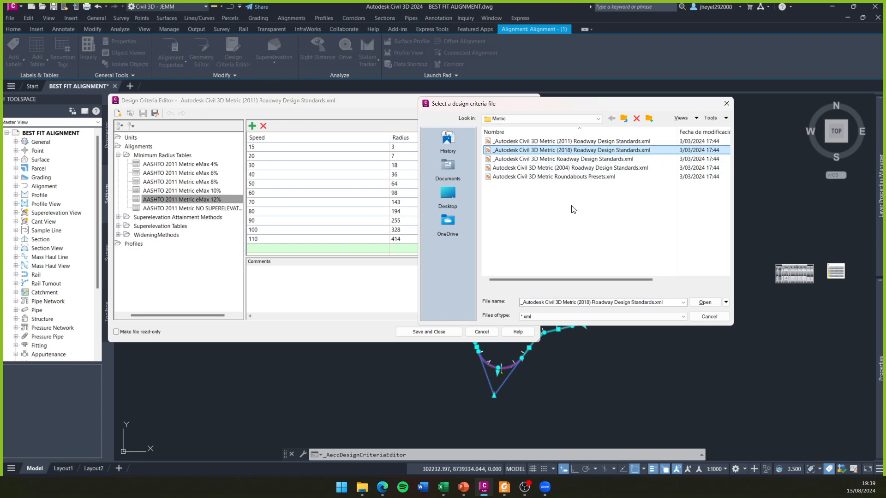
left_click(705, 302)
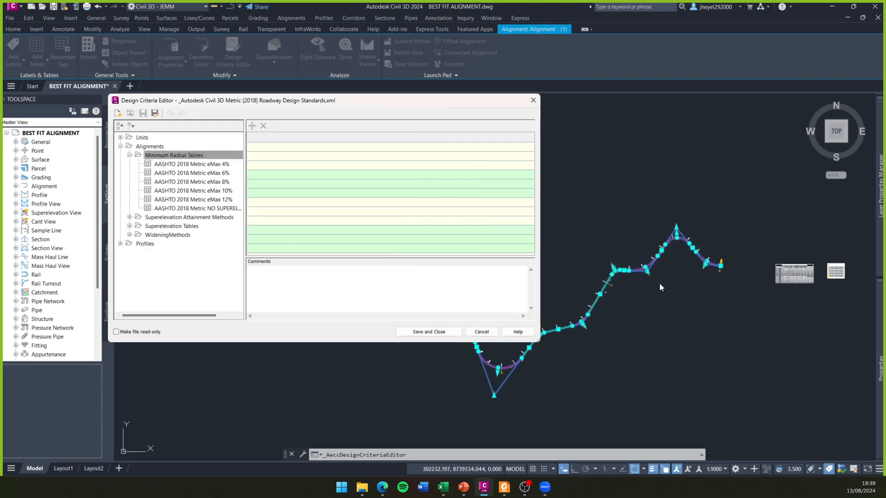
- Compare the AASHTO 2018 Metric eMax 4% minimum radius table with the radii in the manual's Tabla 302.02
left_click(208, 165)
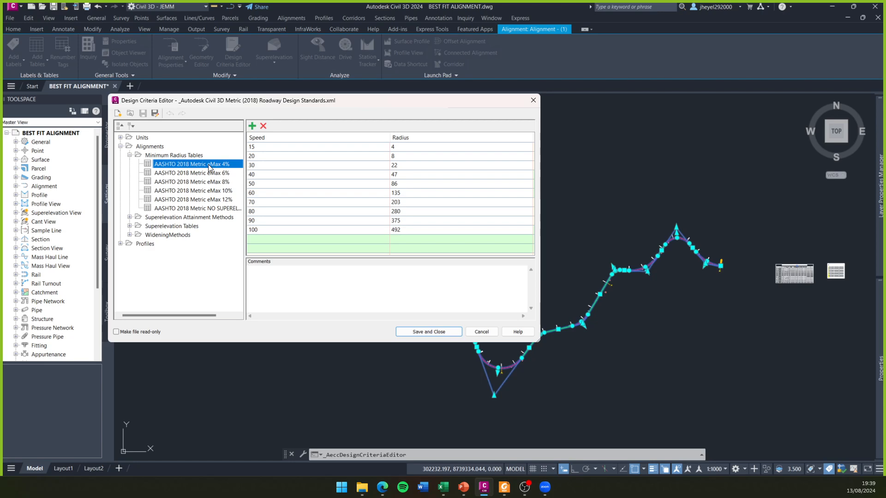
left_click(503, 487)
scroll(623, 234, "up", 5)
scroll(624, 234, "up", 1)
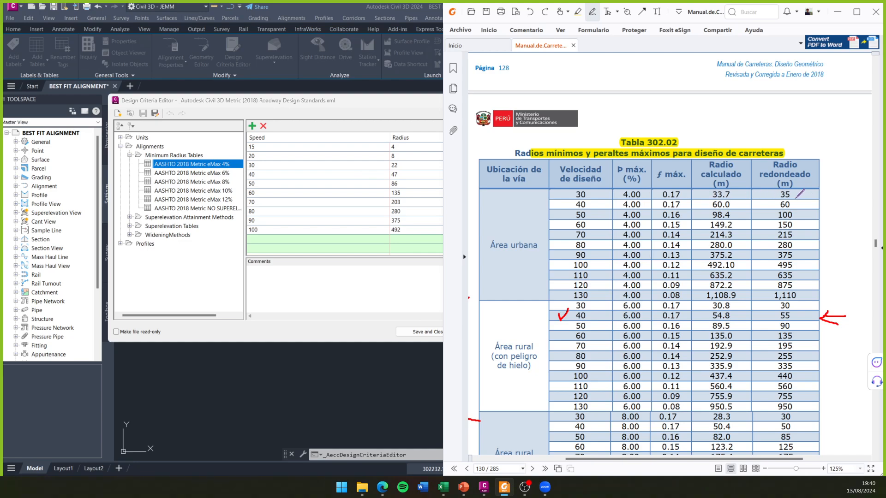
scroll(800, 193, "down", 5)
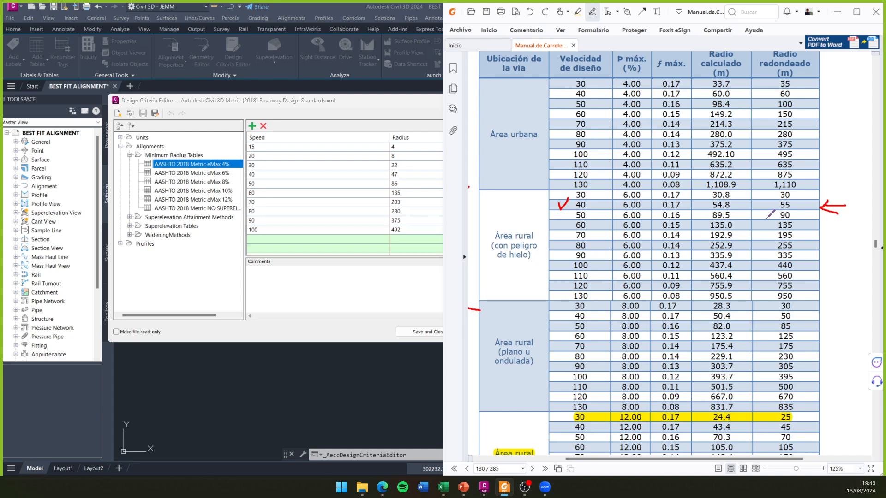
- View the AASHTO 2018 Metric eMax 10% and 8% radius tables and check the 8% values against Tabla 302.02
left_click(193, 192)
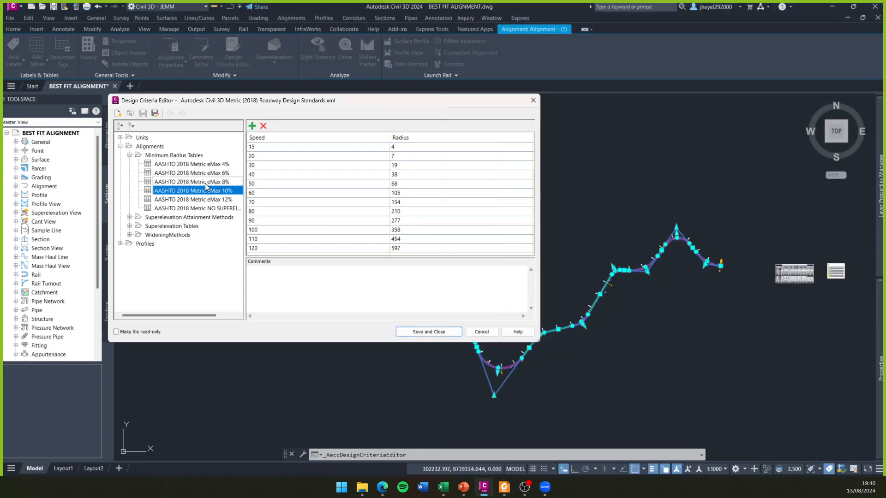
left_click(205, 183)
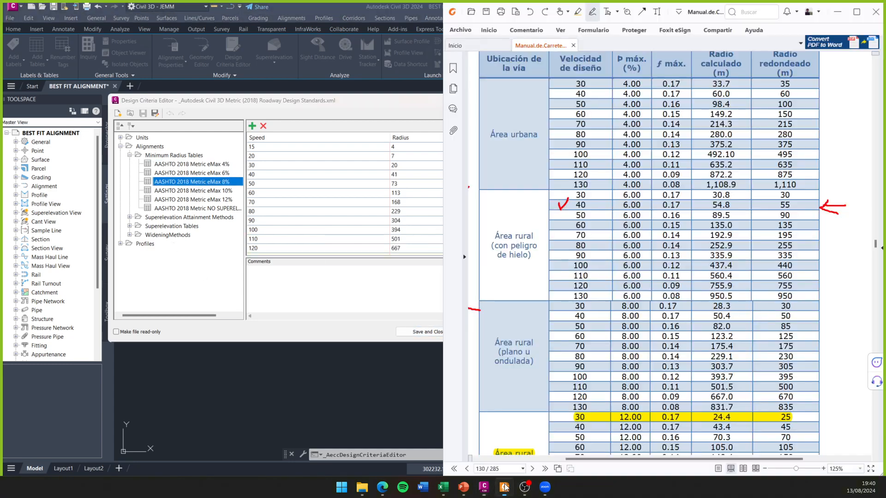
left_click(505, 486)
scroll(669, 196, "down", 2)
scroll(670, 196, "down", 4)
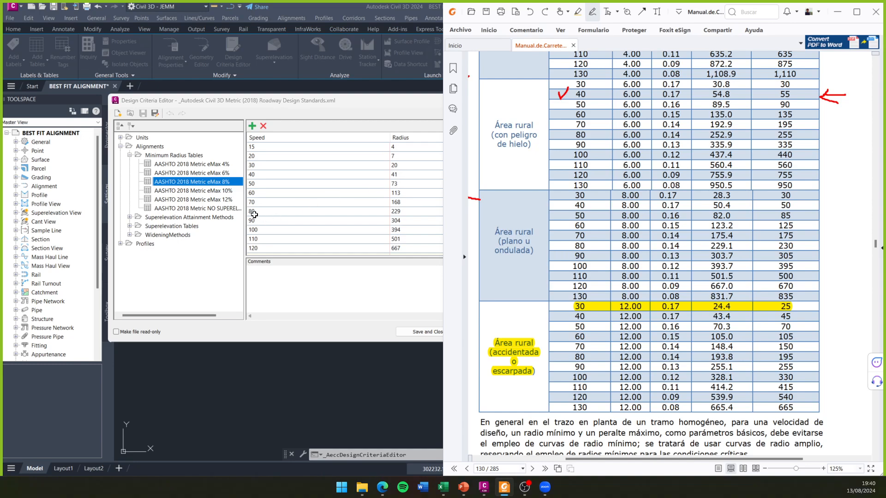
- Expand Superelevation Tables down to SuperelevationTypeByTable under AASHTO 2018 Metric eMax 4%
left_click(236, 107)
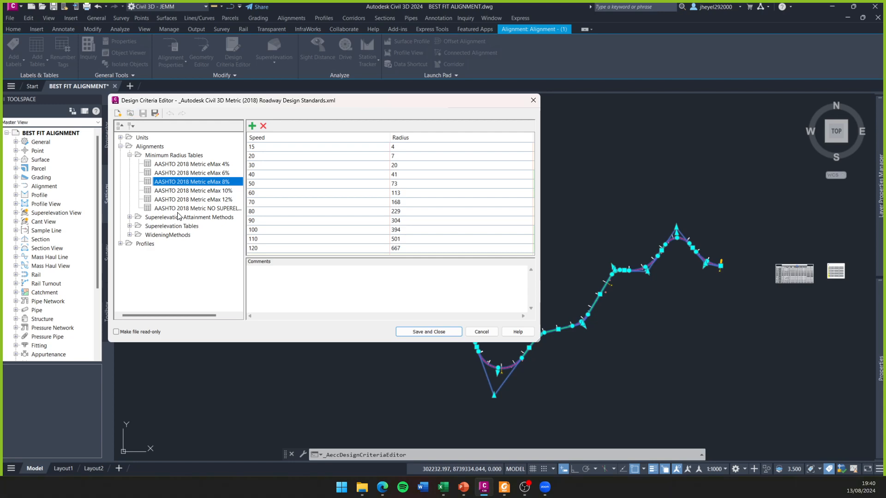
left_click(129, 226)
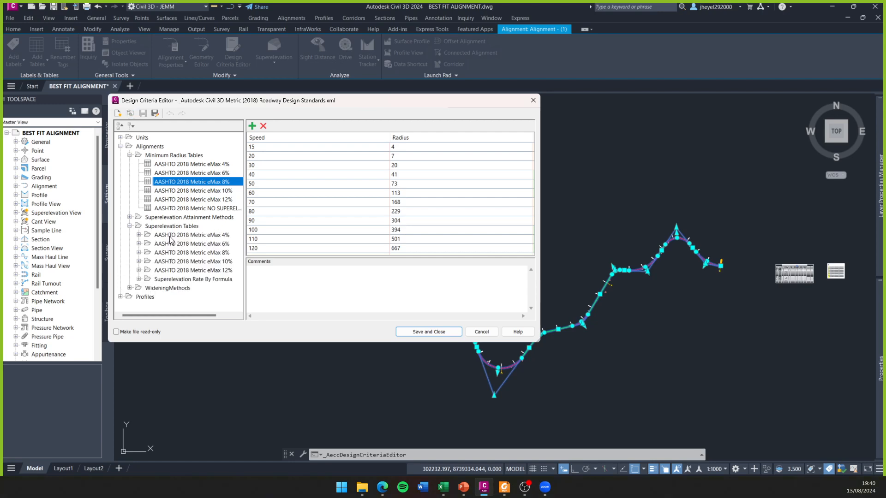
left_click(185, 235)
left_click(190, 251)
left_click(195, 245)
left_click(139, 235)
left_click(179, 244)
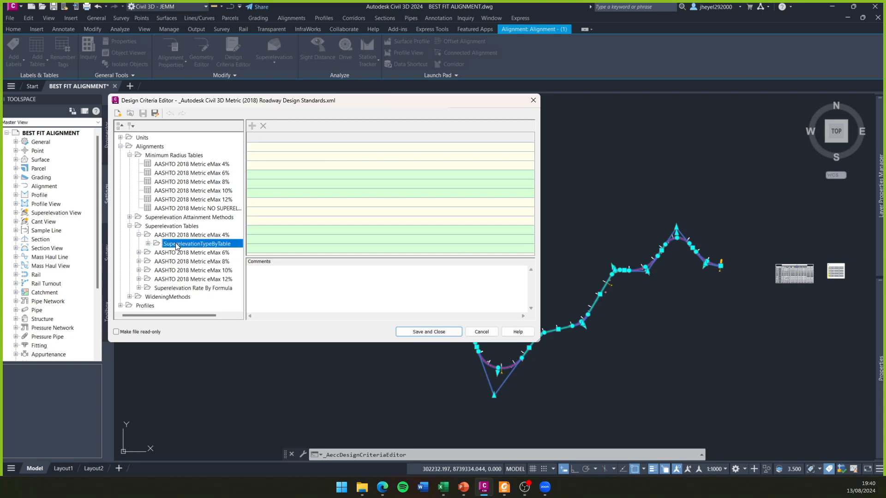
left_click(149, 244)
- Examine the radius and superelevation rate tables for several eMax 4% design speeds between 20 and 70
left_click(182, 235)
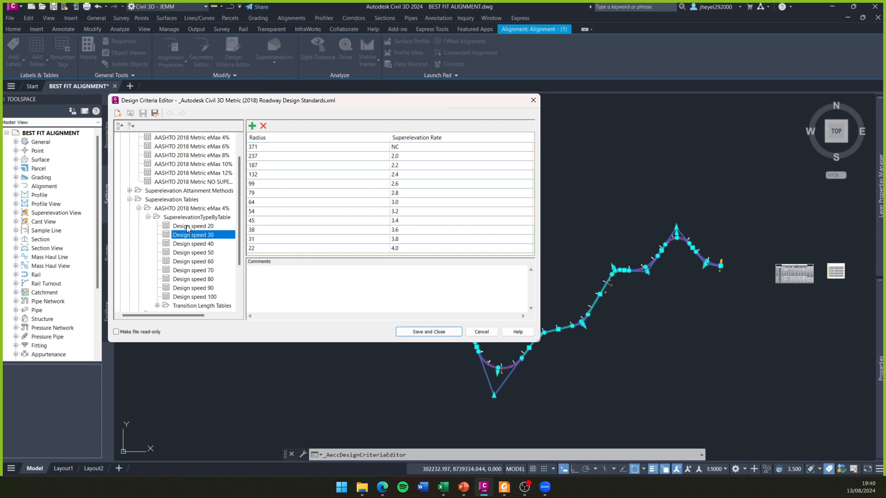
left_click(194, 255)
left_click(194, 237)
left_click(195, 254)
left_click(196, 270)
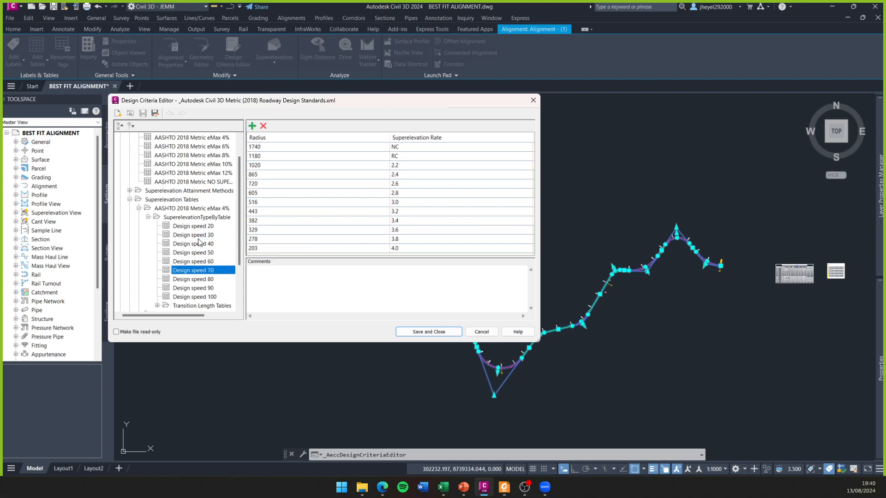
left_click(198, 235)
left_click(198, 227)
left_click(200, 242)
left_click(205, 226)
left_click(202, 246)
left_click(205, 225)
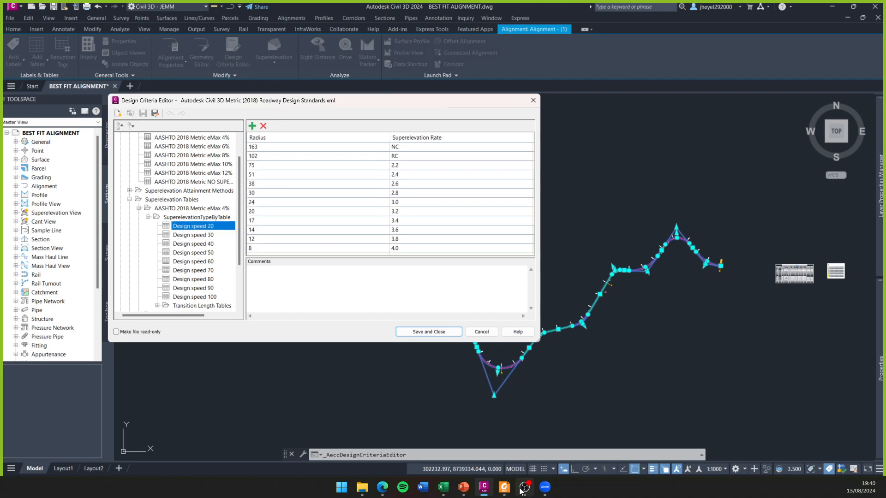
- Compare the Design speed 20 superelevation table with the manual's peralte Figuras 302.02 and 302.03 and Tabla 302.02
left_click(504, 487)
scroll(620, 303, "down", 3)
scroll(620, 302, "down", 6)
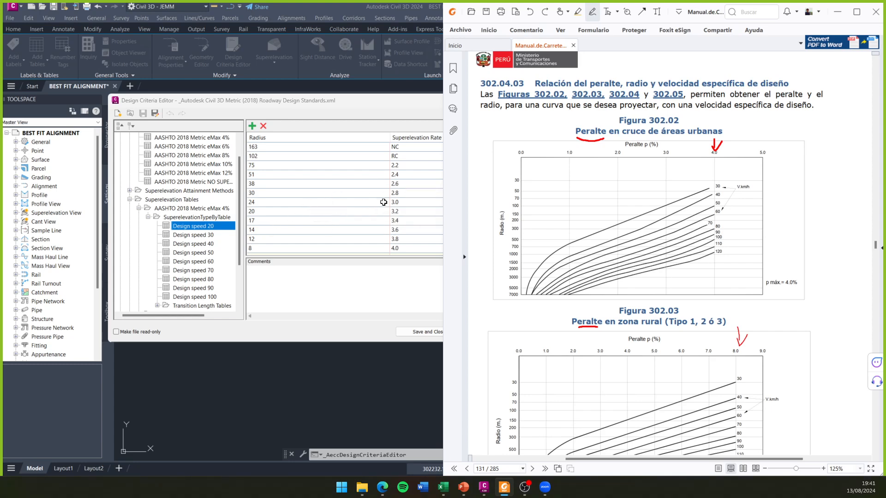
scroll(626, 201, "up", 15)
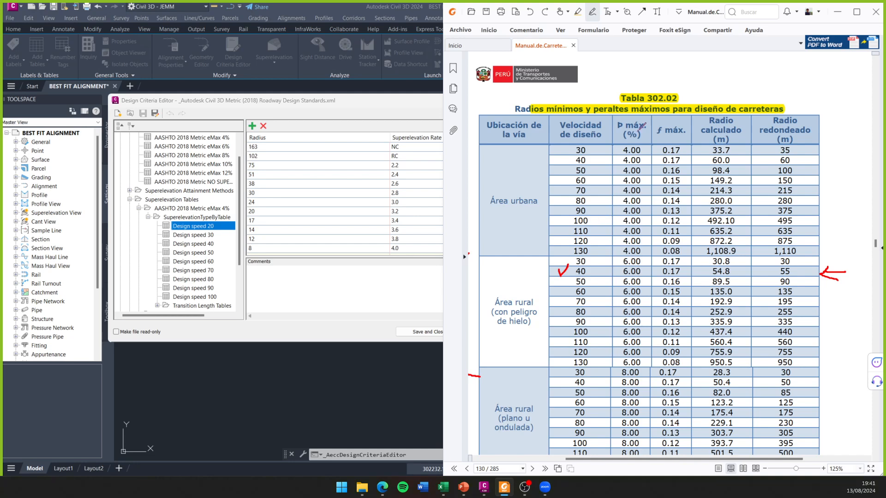
mouse_move(776, 67)
left_mouse_down()
mouse_move(753, 96)
mouse_move(780, 82)
left_mouse_up()
key("ctrl+z")
key("ctrl+z")
- Load the _Autodesk Civil 3D Metric Roadway Design Standards.xml criteria file from the Metric folder into the Design Criteria Editor
left_click(324, 106)
left_click(130, 113)
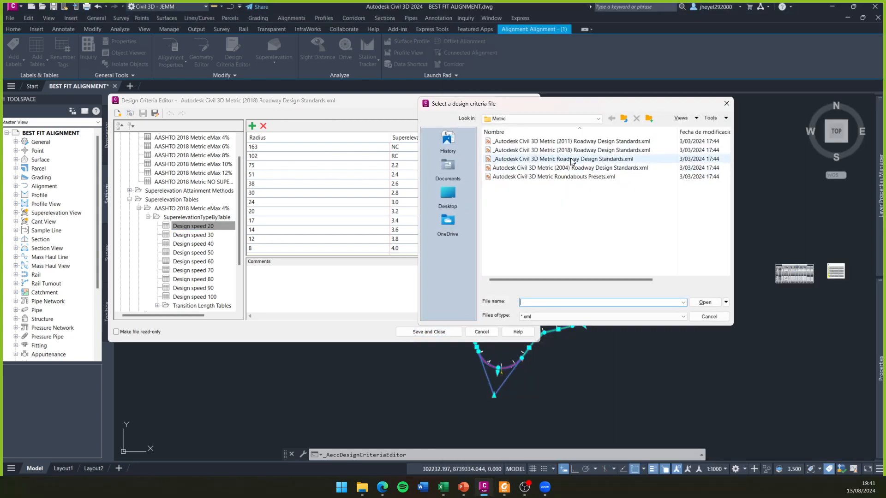
left_click(507, 161)
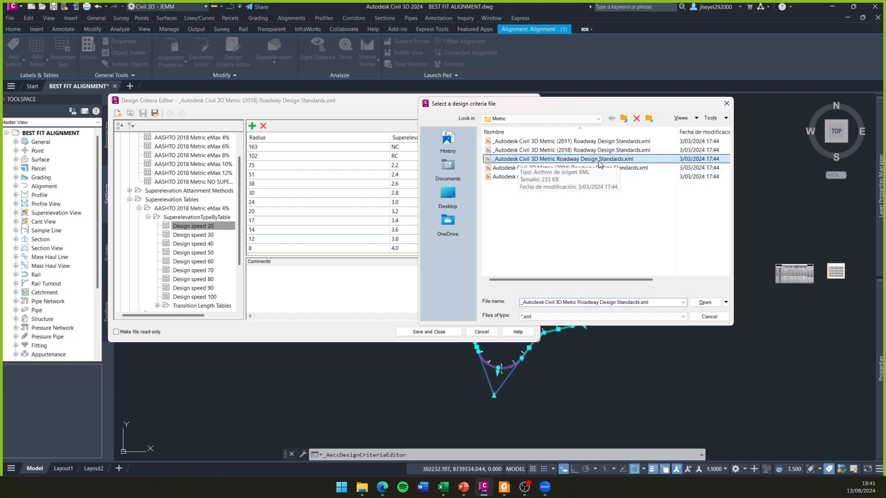
left_click(704, 302)
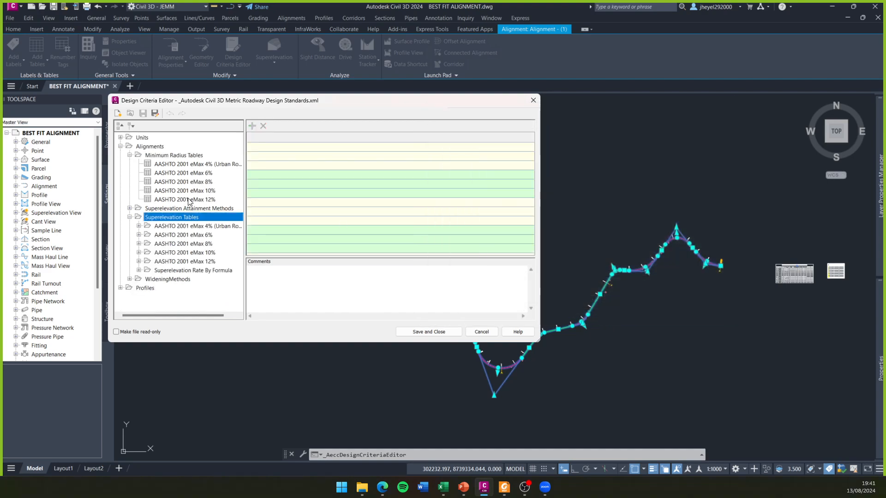
- Compare the AASHTO 2001 eMax 4% minimum radius table with the Área urbana rows of the manual's Tabla 302.02, removing temporary marks
left_click(182, 164)
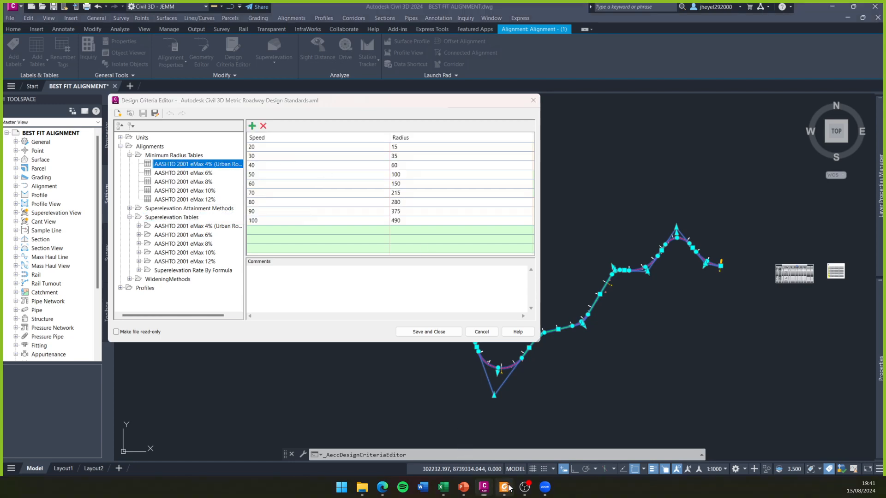
left_click(504, 487)
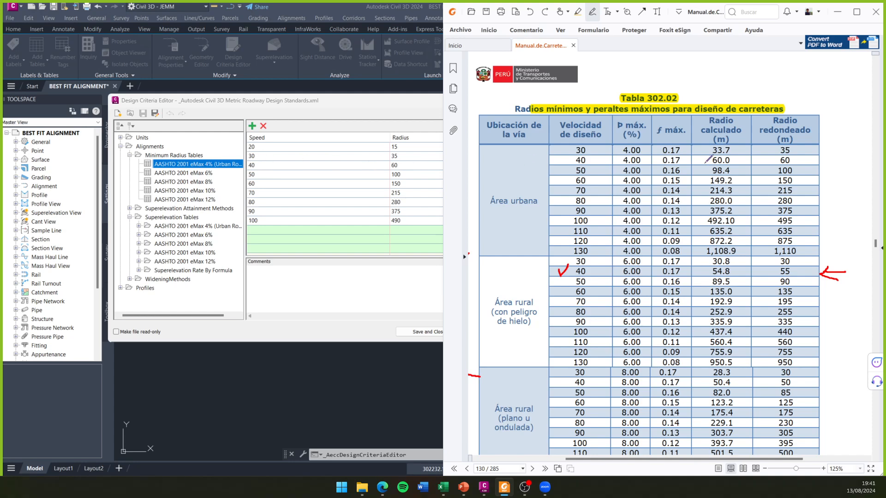
left_click_drag(801, 145, 822, 126)
key("ctrl+z")
left_click_drag(825, 208, 808, 223)
key("ctrl+z")
key("ctrl+z")
key("ctrl+z")
- Compare the AASHTO 2001 eMax 6% minimum radius table with the 6% Área rural rows of Tabla 302.02
left_click(176, 173)
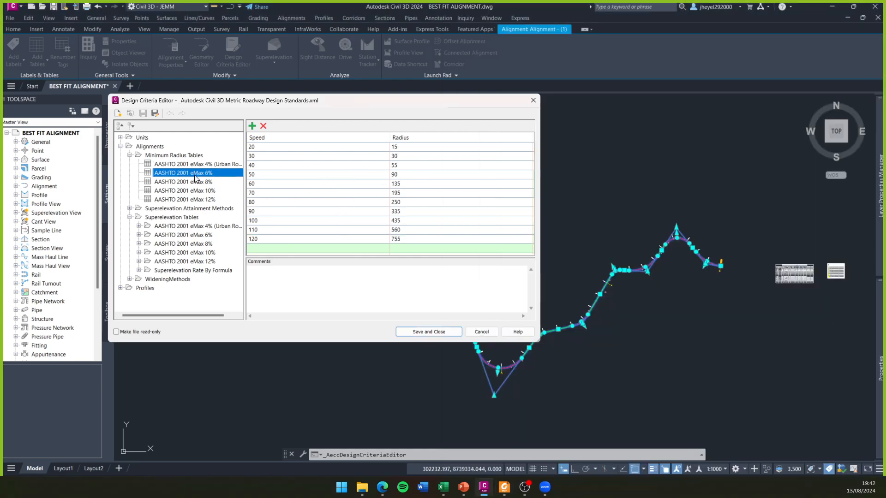
left_click(505, 492)
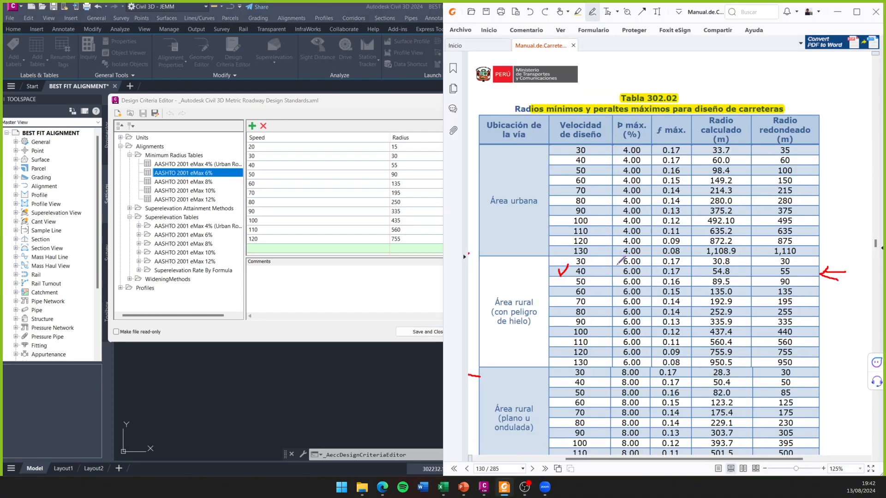
scroll(619, 270, "down", 3)
scroll(624, 253, "down", 1)
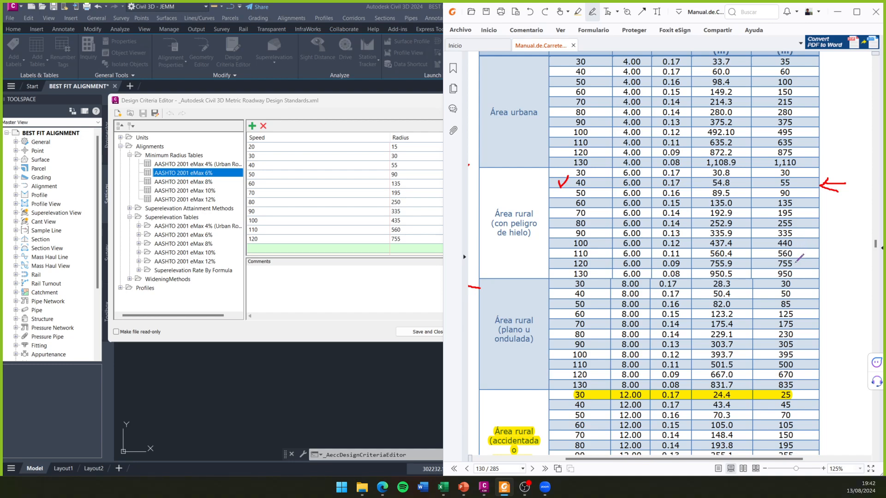
- Check the AASHTO 2001 eMax 8% minimum radius table, including the speed 50 radius, against the 8% rows of Tabla 302.02
left_click(179, 182)
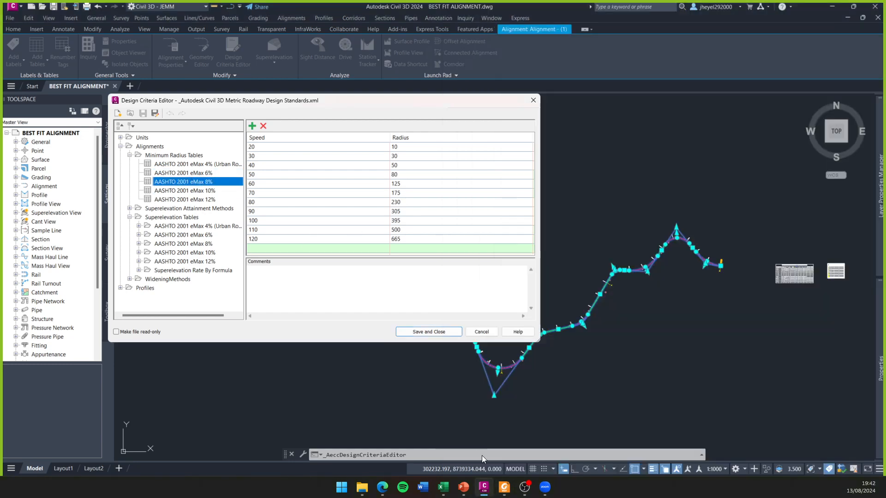
left_click(504, 486)
scroll(748, 251, "down", 3)
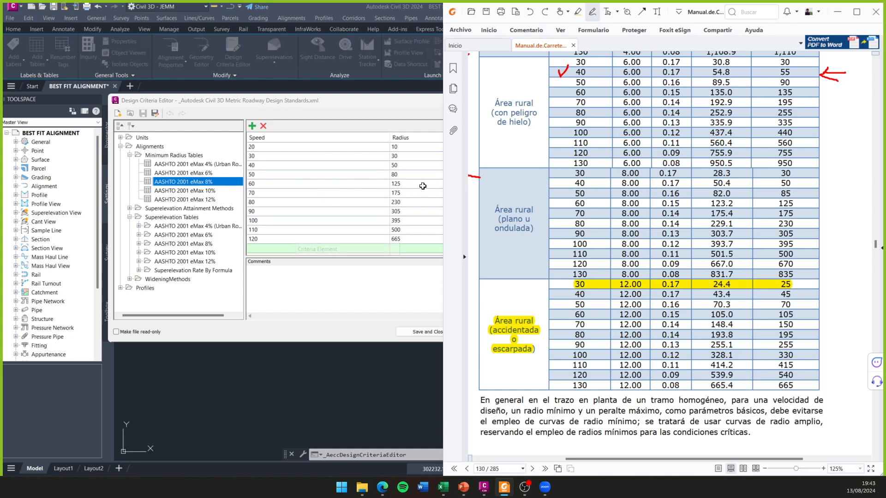
left_click(412, 175)
left_click(411, 174)
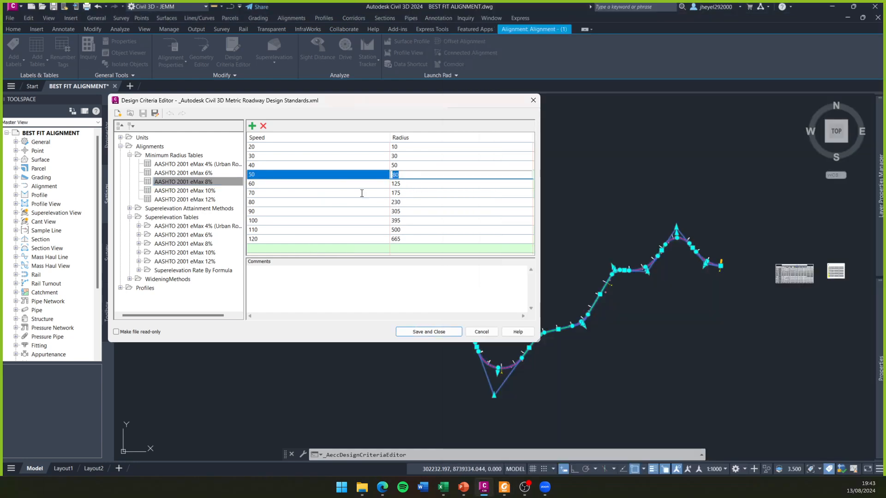
left_click(190, 182)
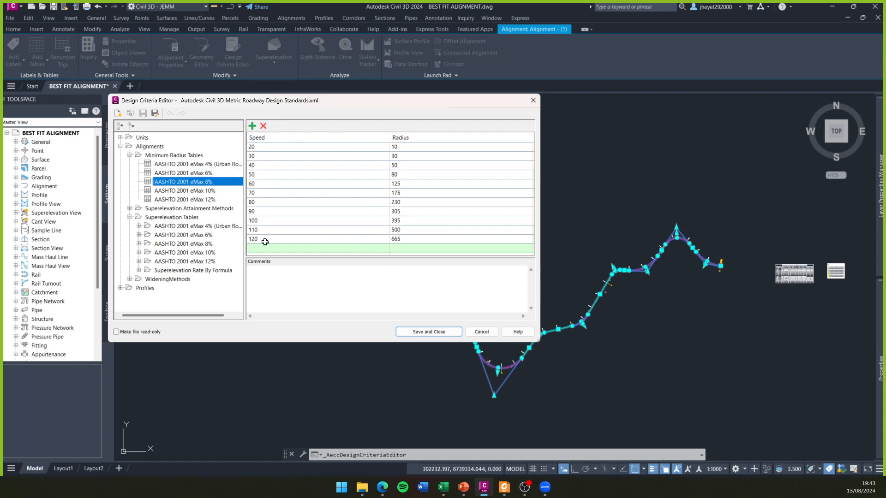
left_click_drag(286, 102, 304, 95)
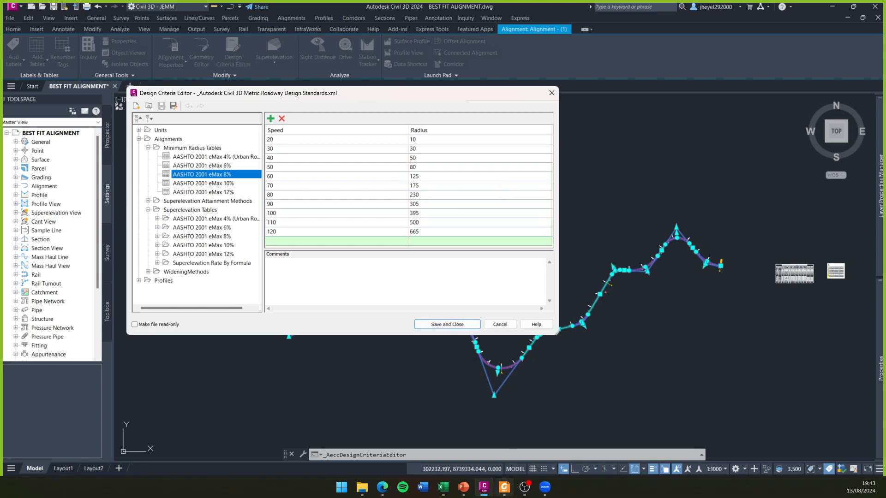
- Review Tabla 302.04 in the manual, covering minimum radius values by specific speed, maximum peralte and friction limit
left_click(504, 487)
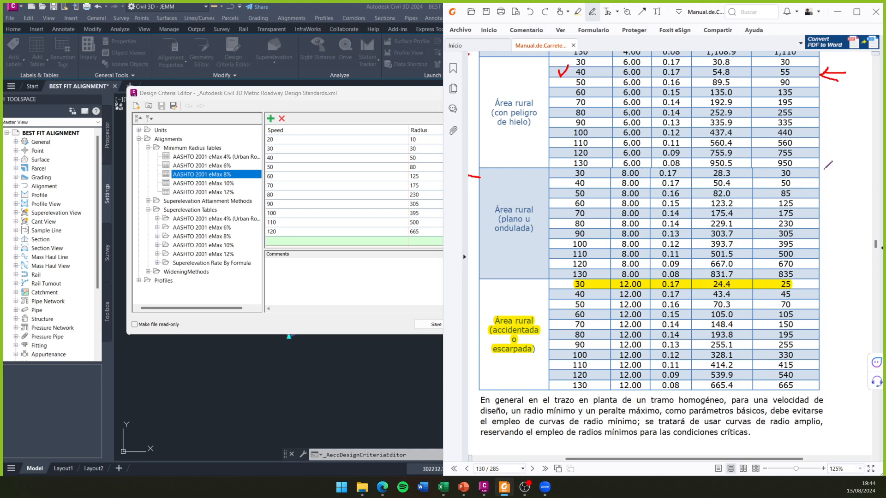
scroll(828, 165, "down", 10)
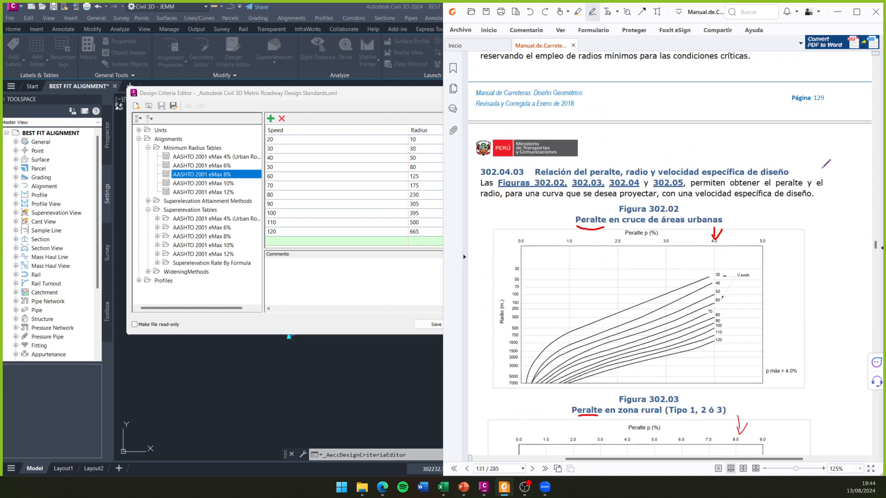
scroll(825, 164, "down", 15)
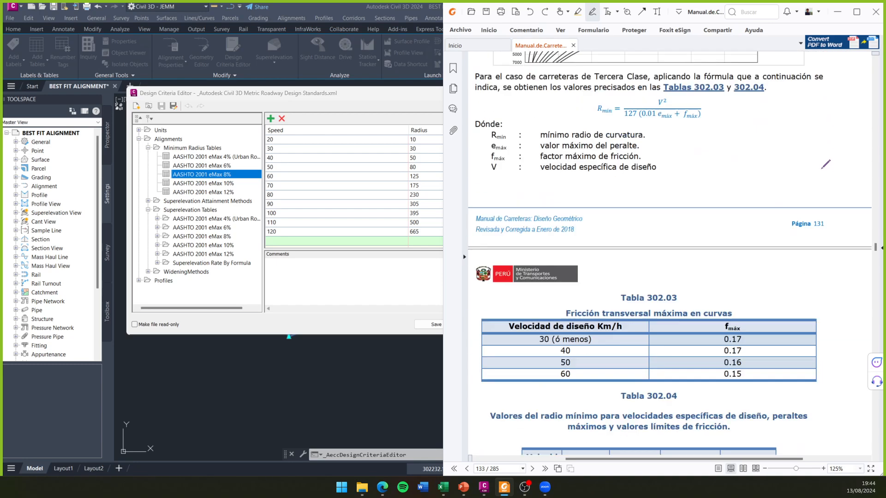
scroll(825, 165, "down", 3)
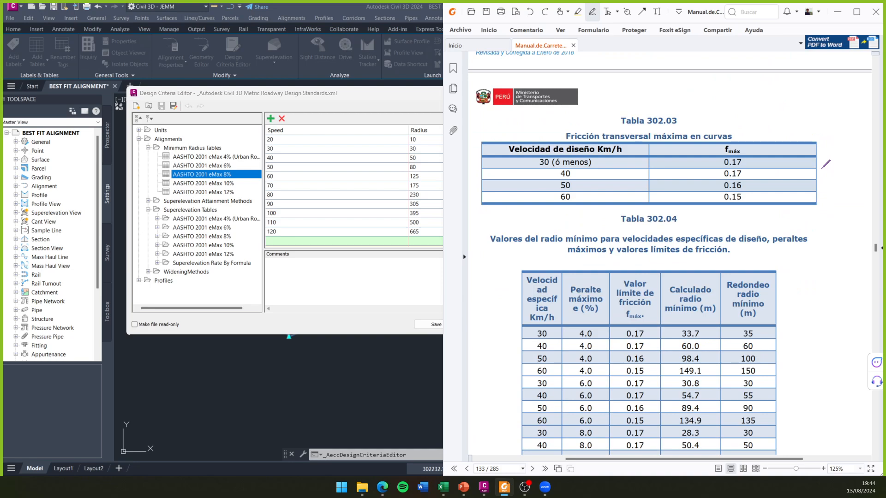
scroll(825, 165, "down", 4)
mouse_move(845, 123)
left_mouse_down()
mouse_move(806, 164)
mouse_move(835, 164)
left_mouse_up()
key("ctrl+z")
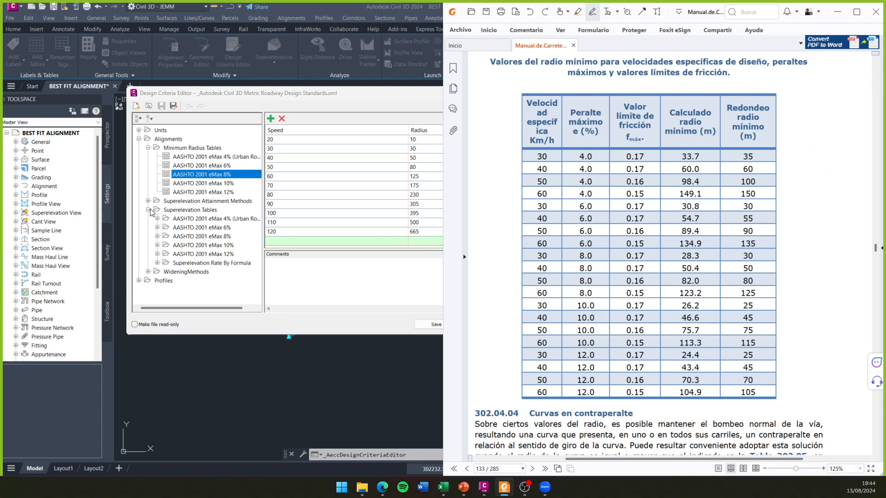
- Collapse Minimum Radius Tables and expand SuperelevationTypeByTable under the AASHTO 2001 eMax 4% superelevation tables
left_click(148, 148)
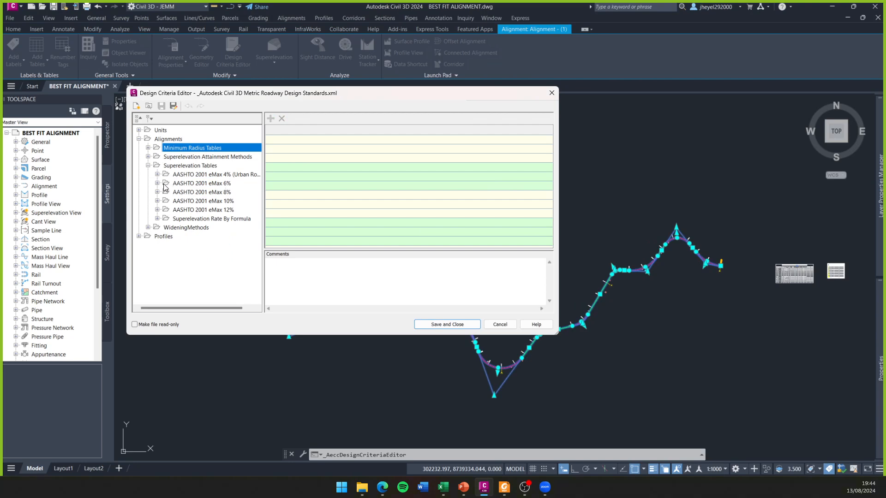
left_click(157, 184)
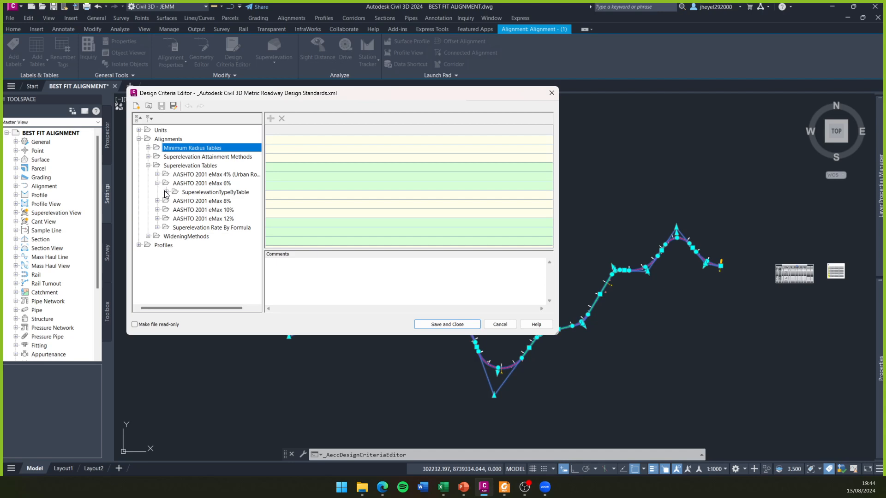
left_click(504, 488)
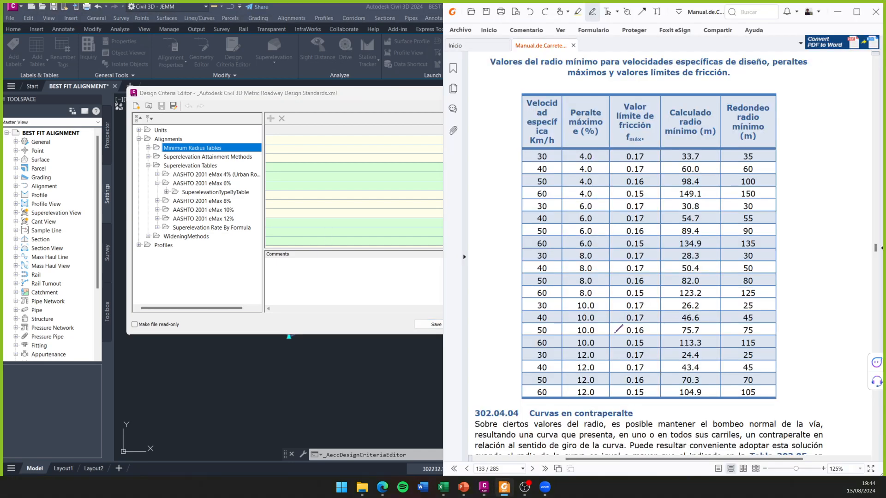
left_click(157, 184)
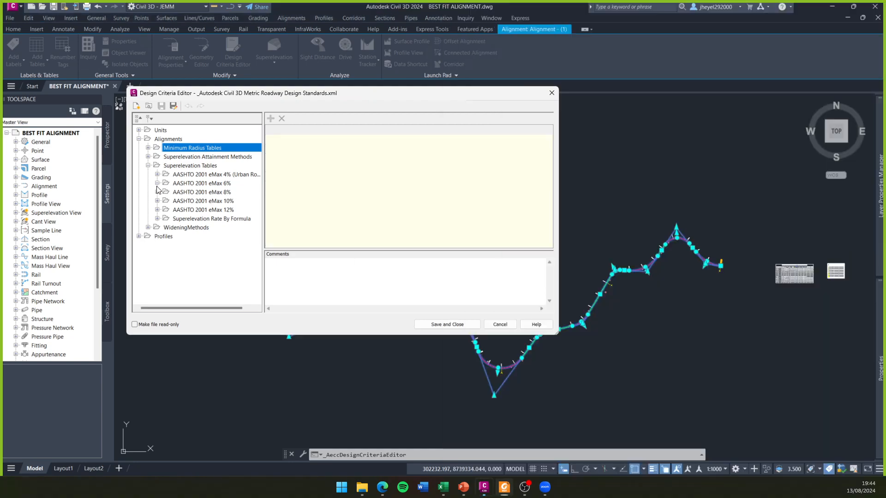
left_click(157, 174)
left_click_drag(279, 96, 210, 94)
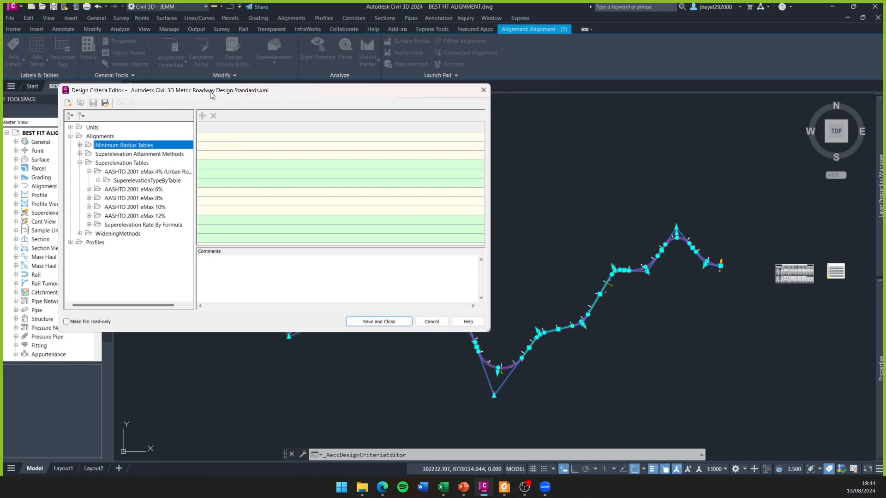
left_click(98, 180)
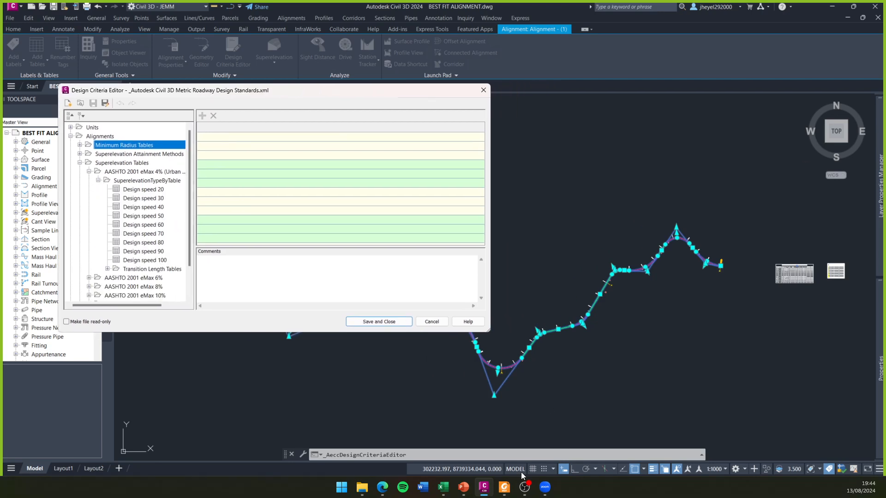
- View the eMax 4% superelevation tables for Design speed 20 and Design speed 30 alongside the manual's Tabla 302.04
left_click(505, 488)
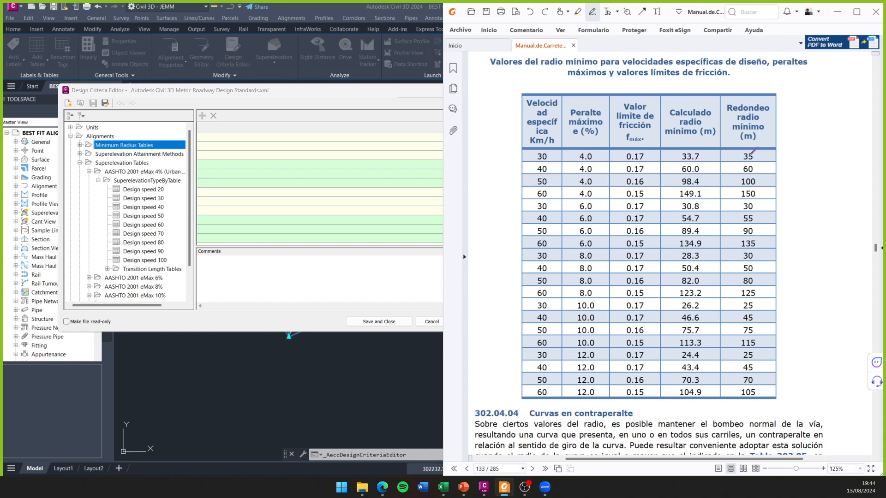
left_click(162, 190)
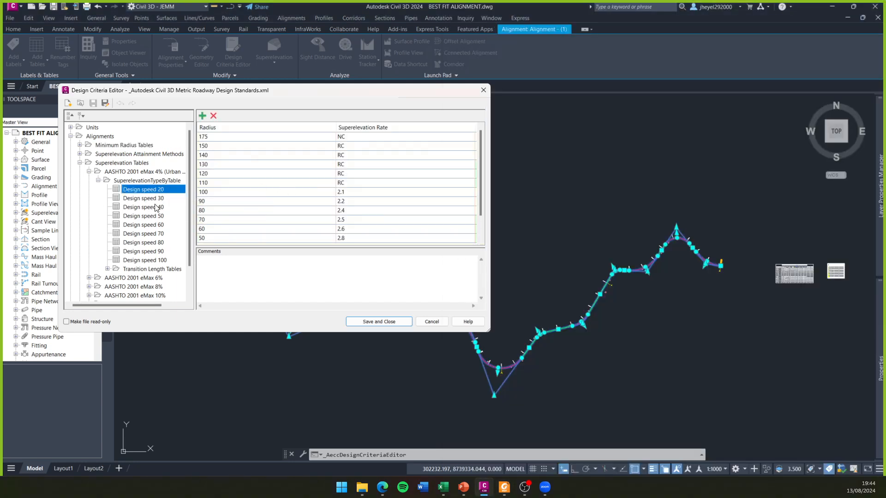
left_click(159, 199)
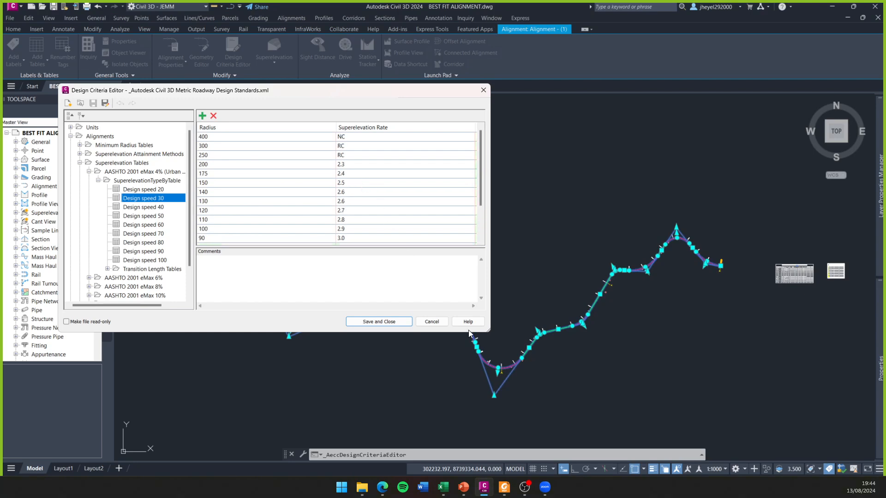
- Underline the 4.0% peralte and the 30 km/h speed in the first row of Tabla 302.04
left_click(503, 490)
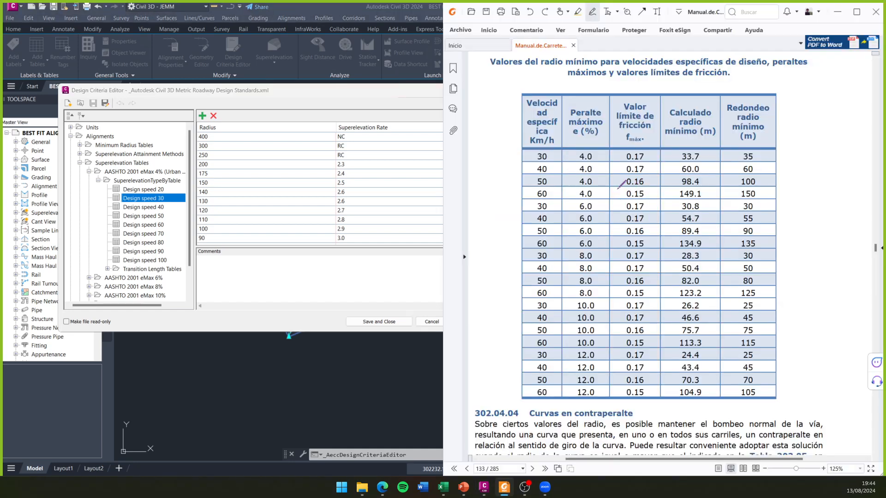
left_click_drag(576, 163, 594, 162)
left_click_drag(538, 162, 549, 161)
- Enlarge Figura 302.02 in the manual to 200% and draw a red arrow at the end of the 30 km/h curve
scroll(710, 223, "up", 3)
scroll(710, 223, "up", 15)
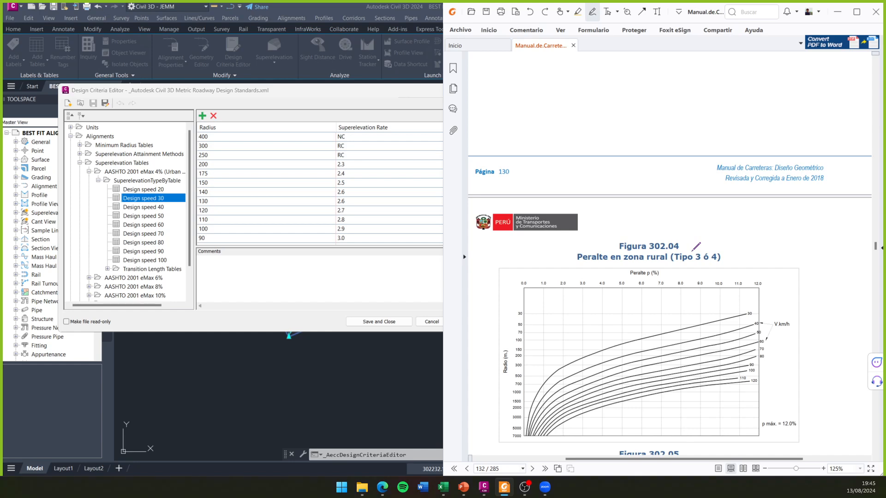
scroll(696, 249, "down", 2)
scroll(720, 277, "up", 10)
scroll(767, 277, "up", 5)
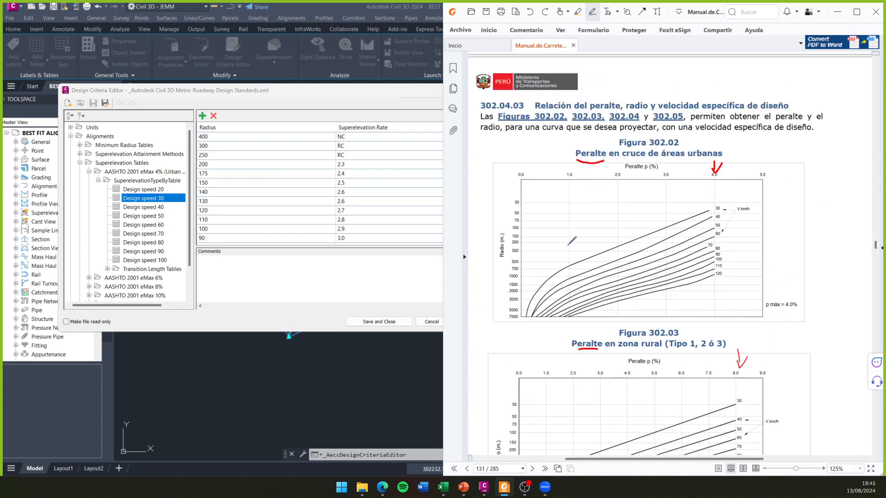
scroll(568, 245, "up", 1, "ctrl")
scroll(576, 240, "up", 2, "ctrl")
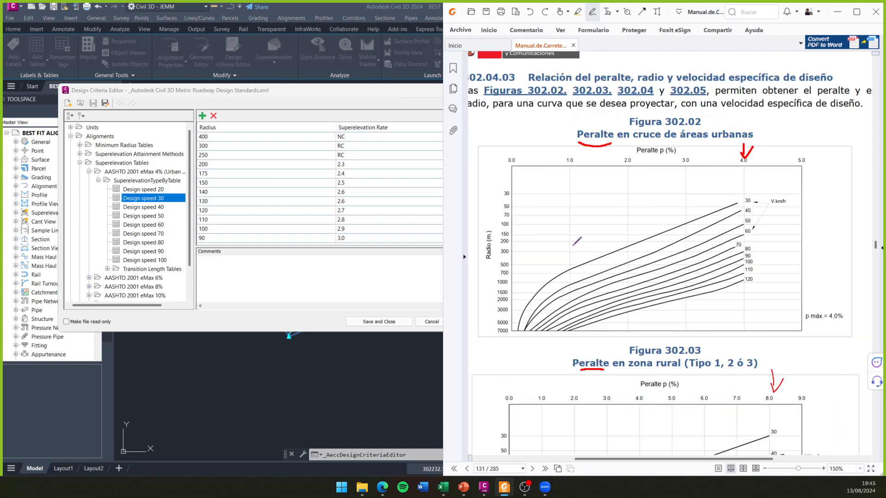
mouse_move(825, 161)
left_mouse_down()
mouse_move(800, 180)
mouse_move(822, 169)
left_mouse_up()
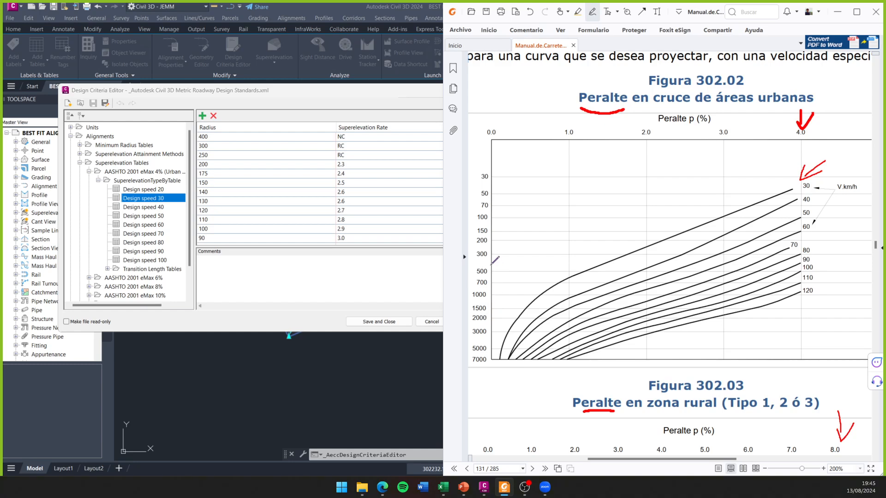
- Trace guide lines from radius 200 to the 30 km/h curve and its peralte in Figura 302.02, and undo them
left_click_drag(489, 263, 513, 263)
key("ctrl+z")
mouse_move(494, 261)
left_mouse_down()
mouse_move(606, 260)
mouse_move(607, 138)
left_mouse_up()
key("ctrl+z")
left_click_drag(494, 241, 664, 239)
left_click_drag(665, 139, 666, 243)
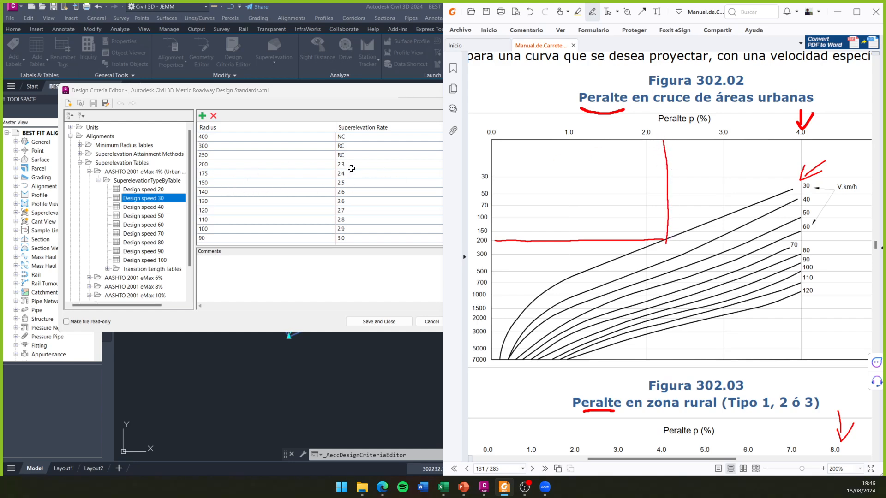
key("ctrl+z")
key("ctrl+z")
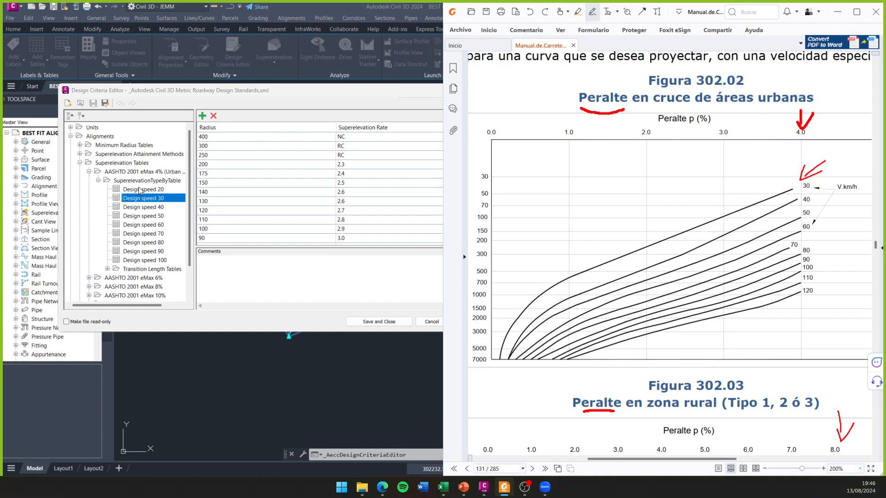
- View the eMax 4% Design speed 70 table and replace the 30 km/h arrow in the manual's Figura 302.02 with one at the 70 km/h curve
left_click(145, 234)
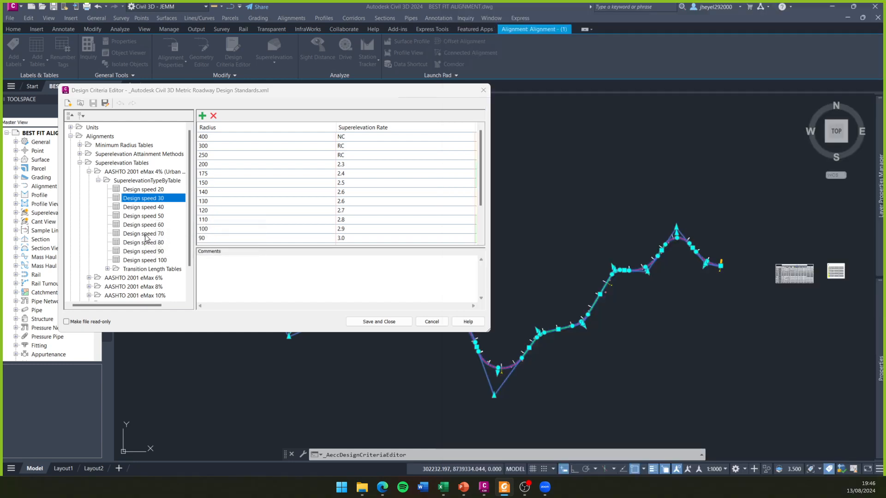
left_click(504, 487)
key("ctrl+z")
key("ctrl+z")
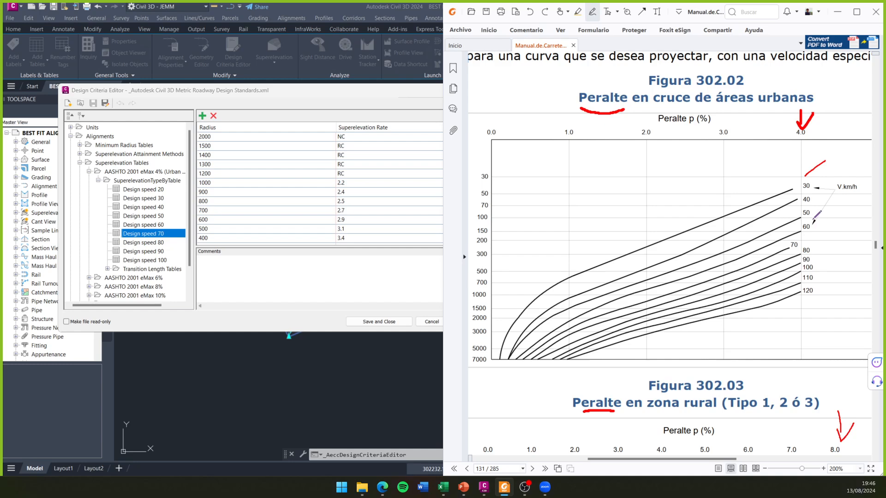
mouse_move(824, 233)
left_mouse_down()
mouse_move(800, 243)
mouse_move(814, 244)
left_mouse_up()
- Trace guide lines from radius 2000 to the 70 km/h curve and up to its peralte in Figura 302.02, and undo them
left_click_drag(489, 319, 587, 320)
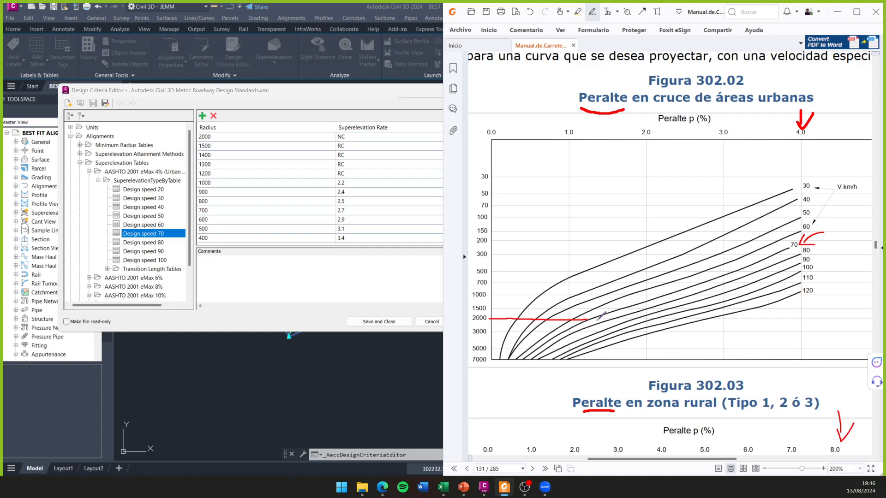
left_click_drag(591, 143, 588, 326)
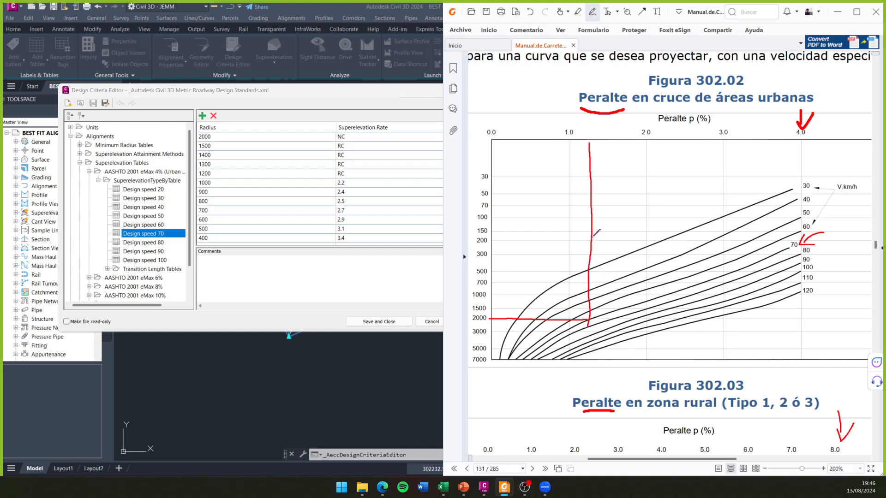
key("ctrl+z")
key("ctrl+z")
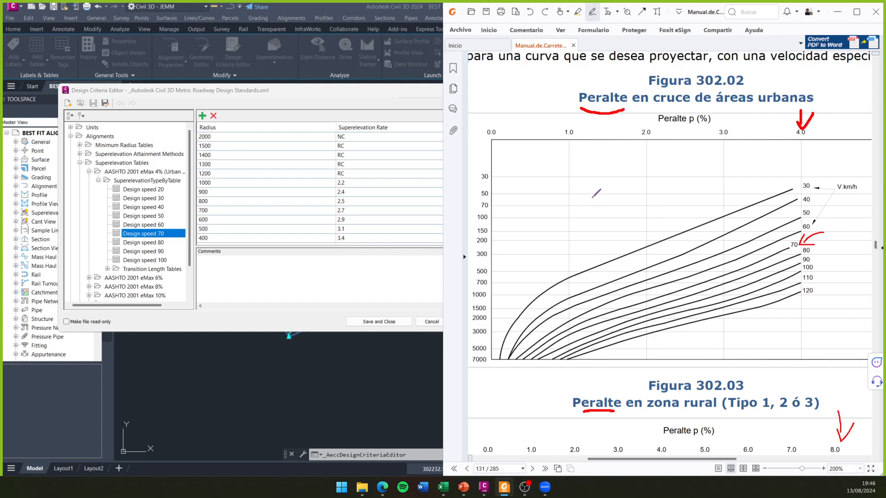
left_click_drag(585, 138, 589, 318)
key("ctrl+z")
- Draw a red vertical guide line from the 70 km/h curve at radius 300 up to the peralte axis in Figura 302.02
left_click_drag(770, 256, 773, 254)
left_click_drag(773, 255, 775, 138)
key("ctrl+z")
left_click_drag(772, 255, 777, 137)
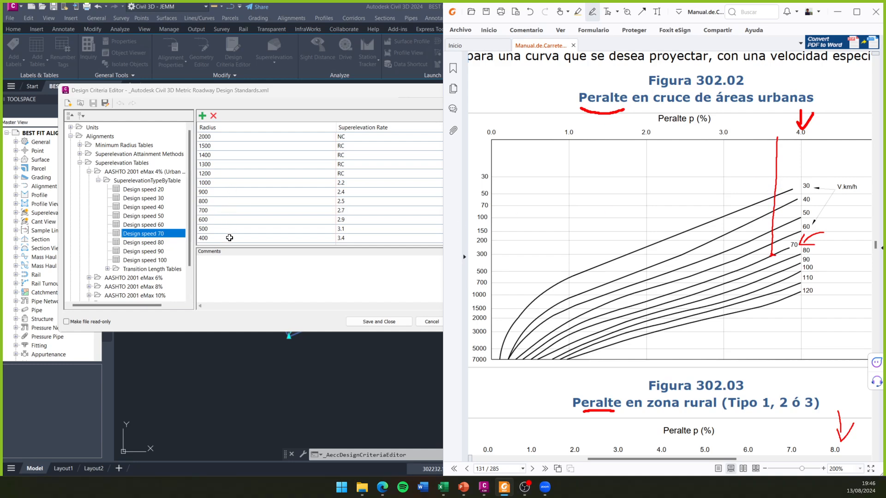
- Check the superelevation rates for radius 400 and radius 300 in the Design speed 70 table
scroll(252, 220, "down", 1)
left_click(259, 218)
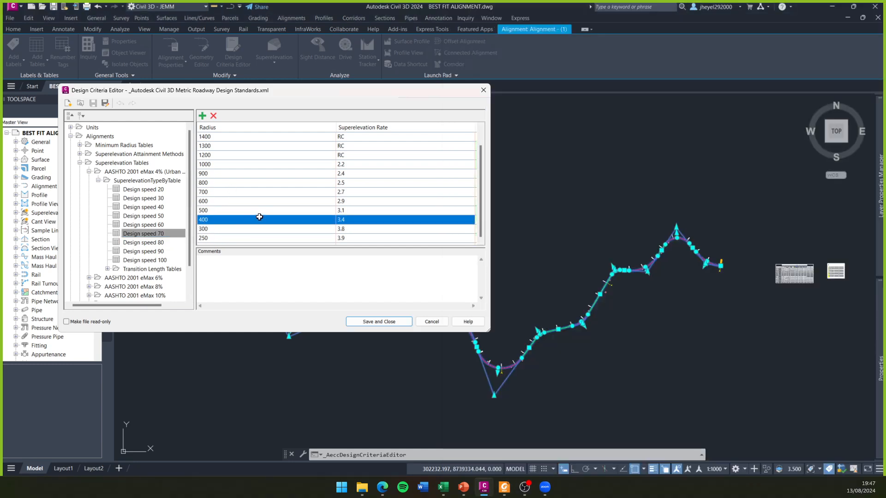
left_click(257, 228)
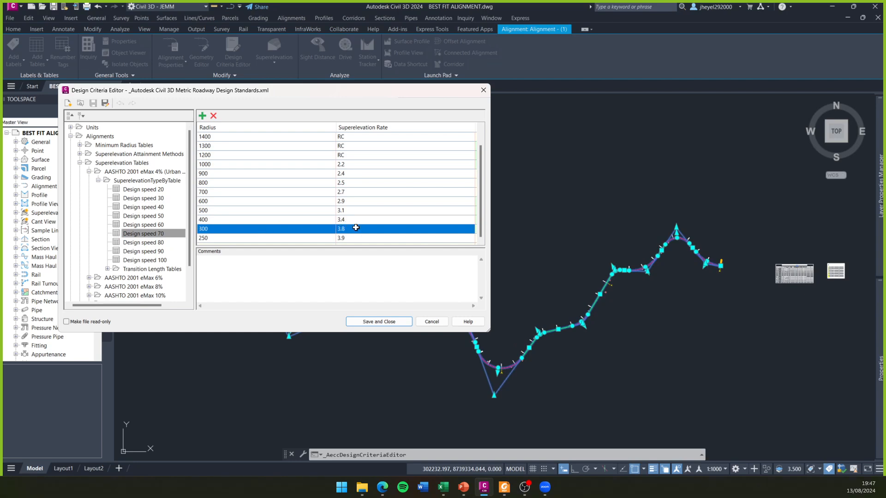
- Switch to the manual and undo the vertical guide line and the arrow at the 70 km/h curve in Figura 302.02
left_click(504, 487)
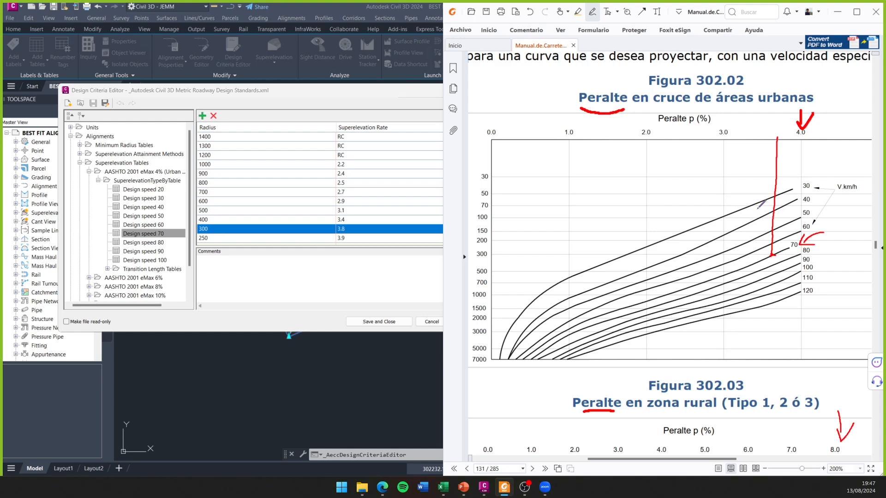
key("ctrl+z")
key("ctrl+z")
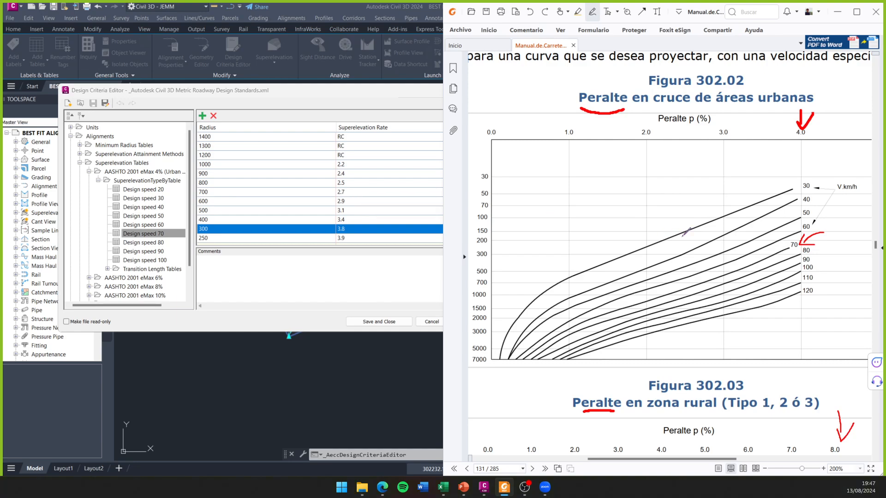
key("ctrl+z")
key("ctrl+z")
- View the eMax 4% tables for Design speed 90 and 80, and browse the AASHTO 2001 eMax 6% and 8% groups
left_click(123, 252)
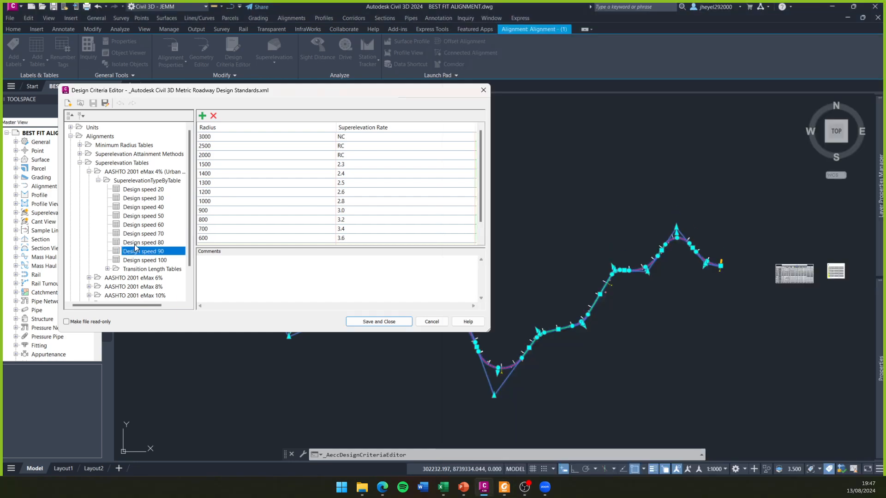
left_click(134, 244)
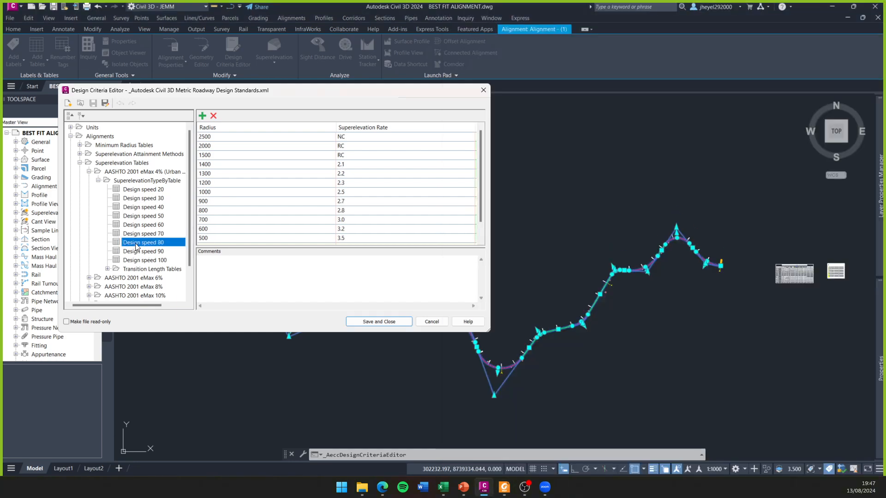
left_click(89, 171)
left_click(89, 180)
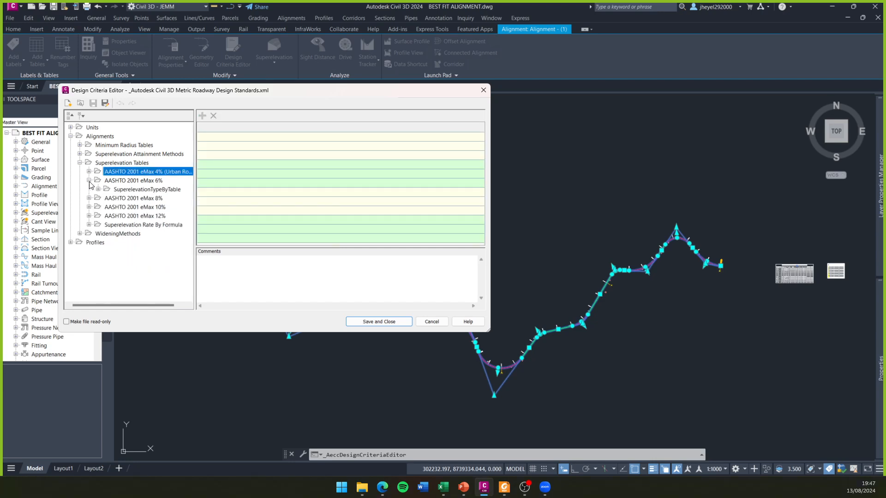
left_click(98, 189)
left_click(89, 172)
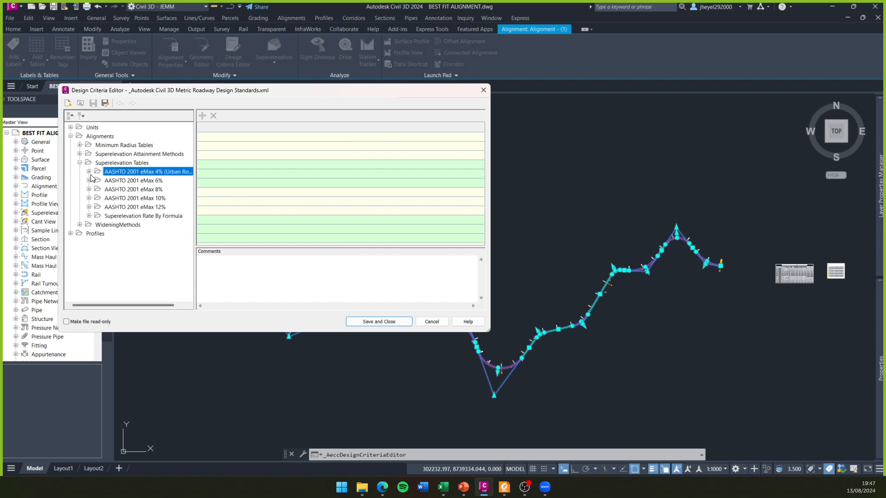
left_click(91, 191)
left_click(91, 191)
- View the SuperelevationFormula values and the Transition Length Tables under Superelevation Rate By Formula
left_click(90, 216)
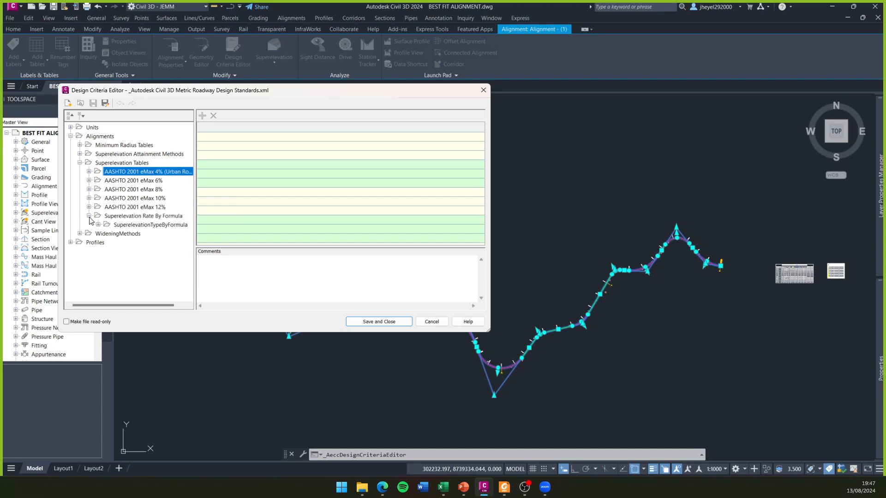
left_click(98, 225)
left_click(140, 234)
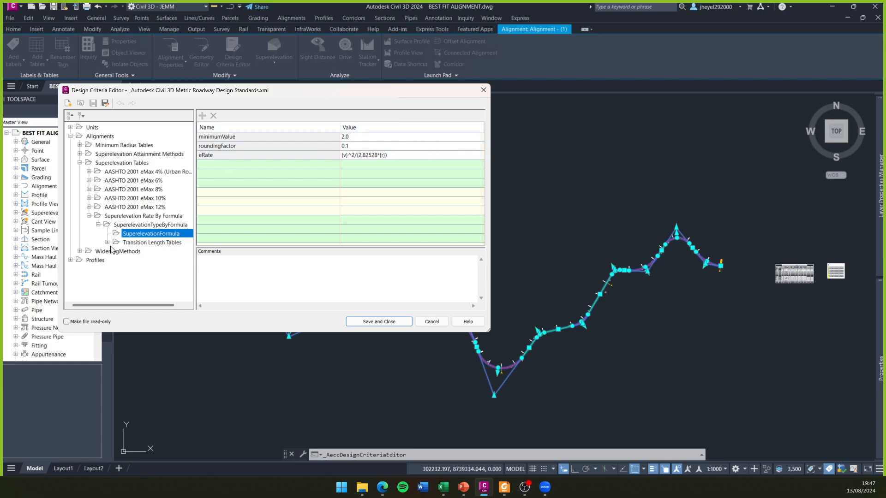
left_click(108, 242)
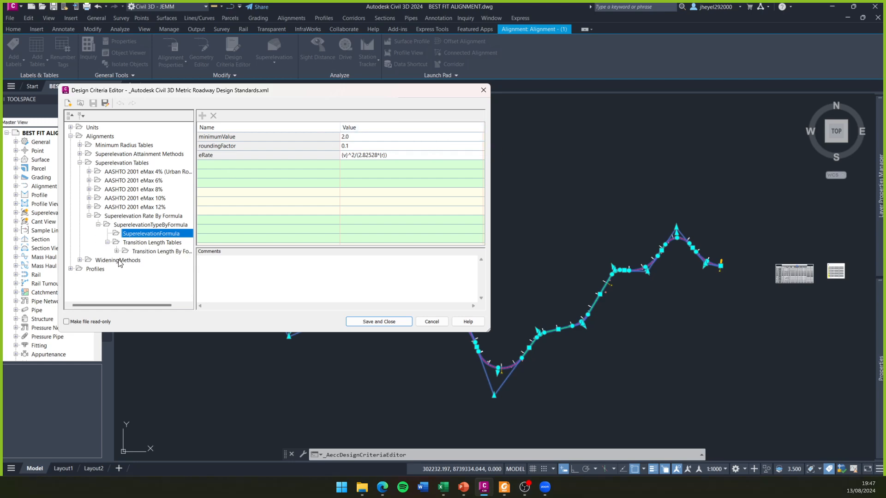
left_click(117, 252)
- Collapse the Superelevation Rate By Formula group, close the Design Criteria Editor and deselect the alignment
left_click(108, 242)
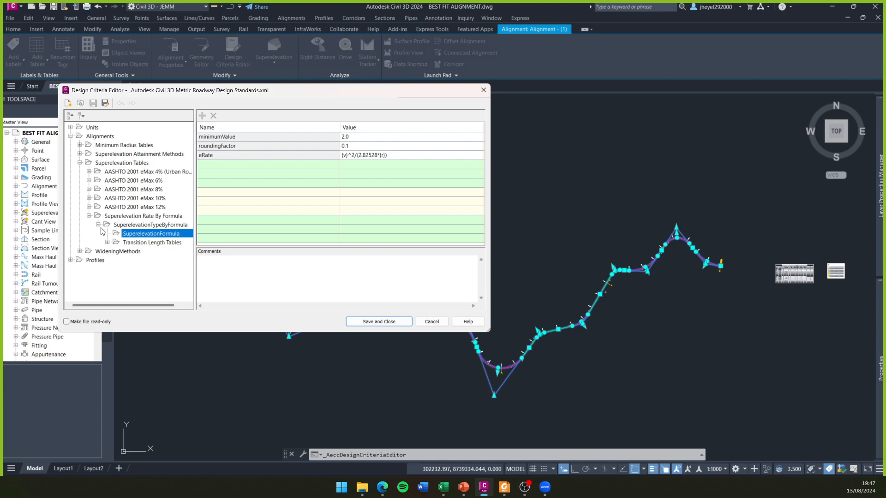
left_click(98, 225)
left_click(89, 217)
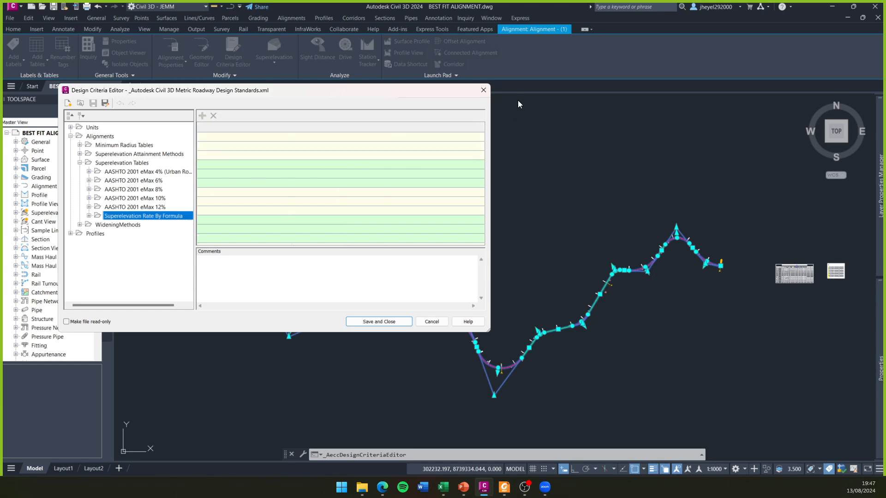
left_click(483, 91)
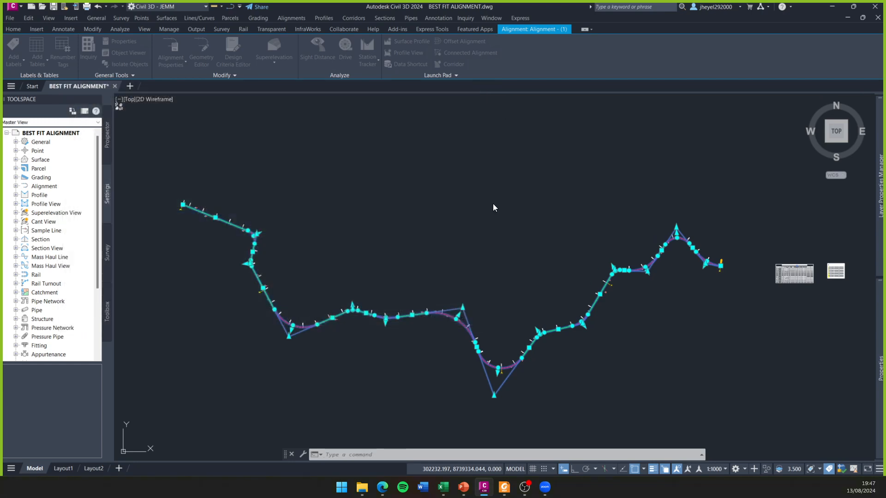
left_click(424, 220)
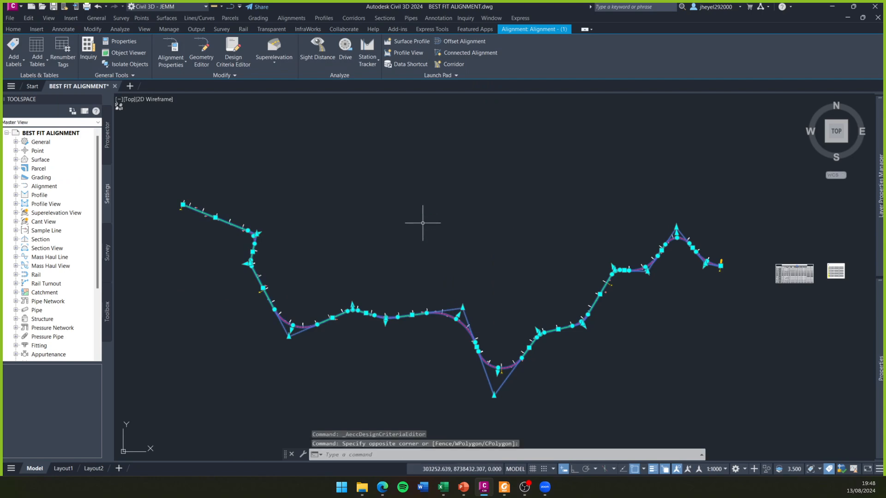
key("Escape")
- Examine the alignment's horizontal curve CN13 near Prog. 4+400 and its adjoining tangents
scroll(236, 240, "up", 4)
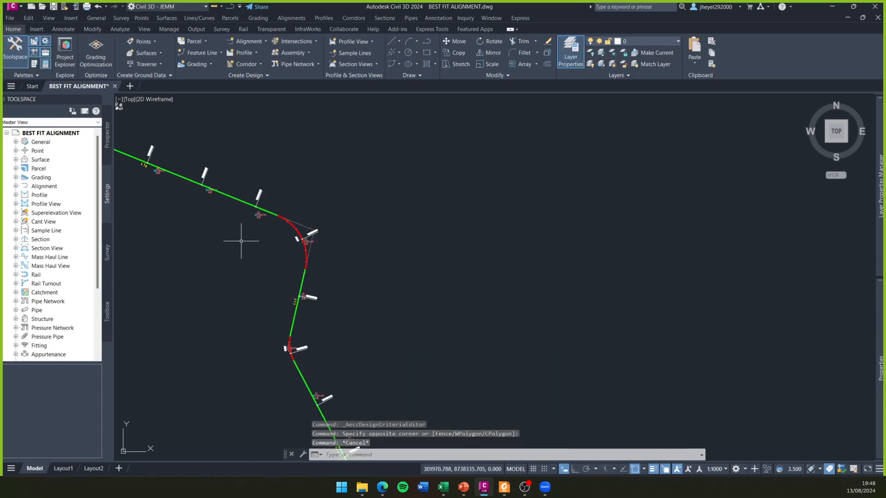
scroll(295, 244, "up", 2)
scroll(384, 251, "up", 3)
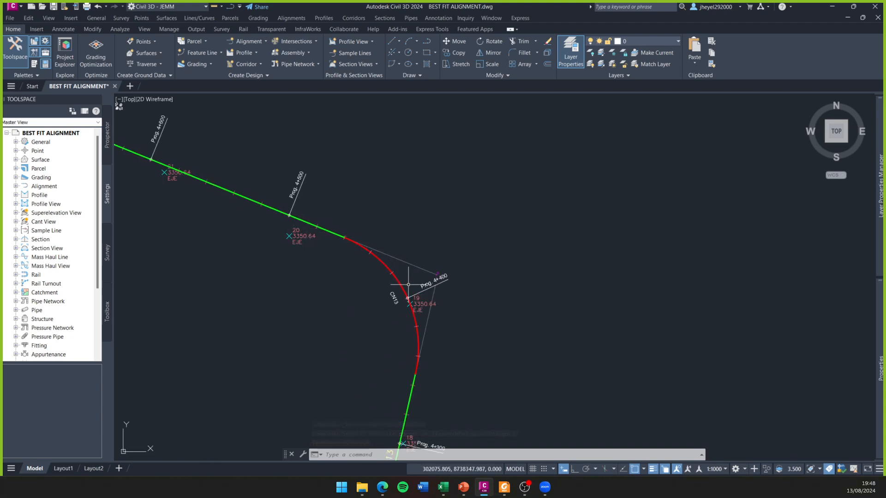
scroll(362, 301, "down", 3)
scroll(370, 273, "up", 3)
scroll(390, 267, "up", 2)
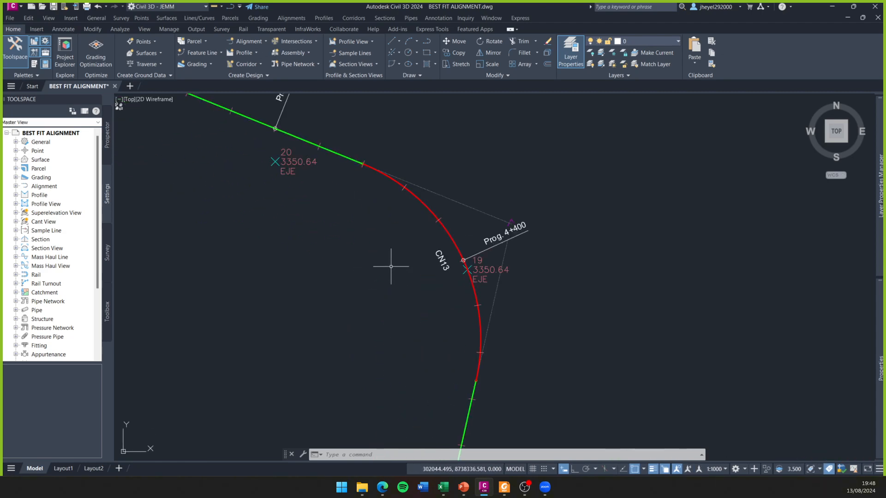
scroll(351, 219, "down", 2)
scroll(351, 219, "down", 2)
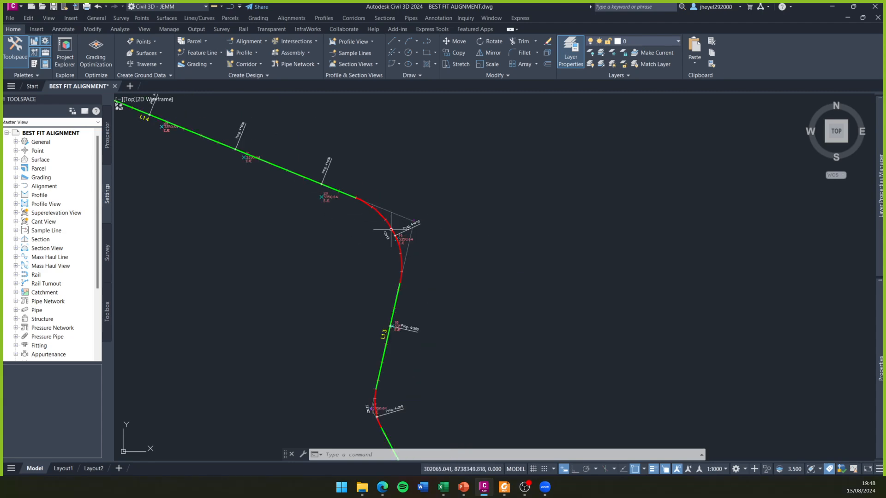
mouse_move(373, 222)
middle_mouse_down()
mouse_move(457, 267)
mouse_move(439, 234)
mouse_move(409, 283)
middle_mouse_up()
scroll(470, 285, "up", 4)
scroll(388, 164, "down", 5)
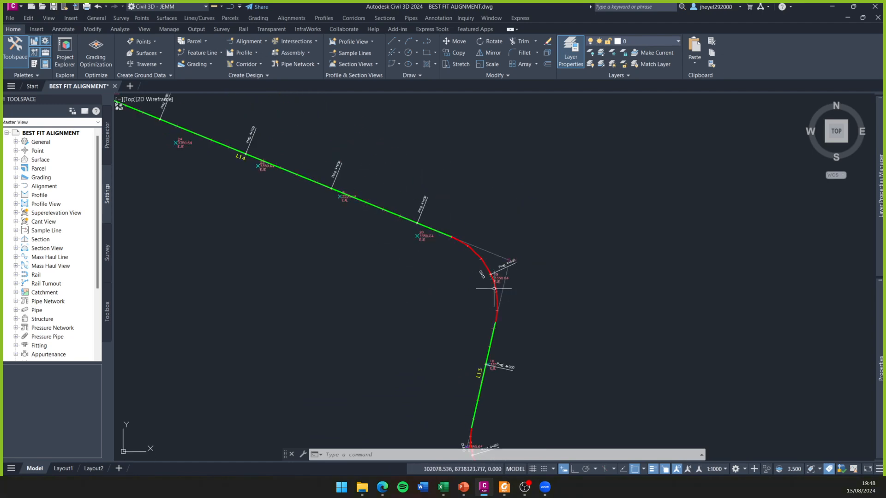
- Examine the alignment's wide curve CN11 around Prog. 3+600 to 3+800, including its start near point 13, and the overall alignment
middle_click_drag(534, 283, 449, 241)
scroll(468, 325, "up", 4)
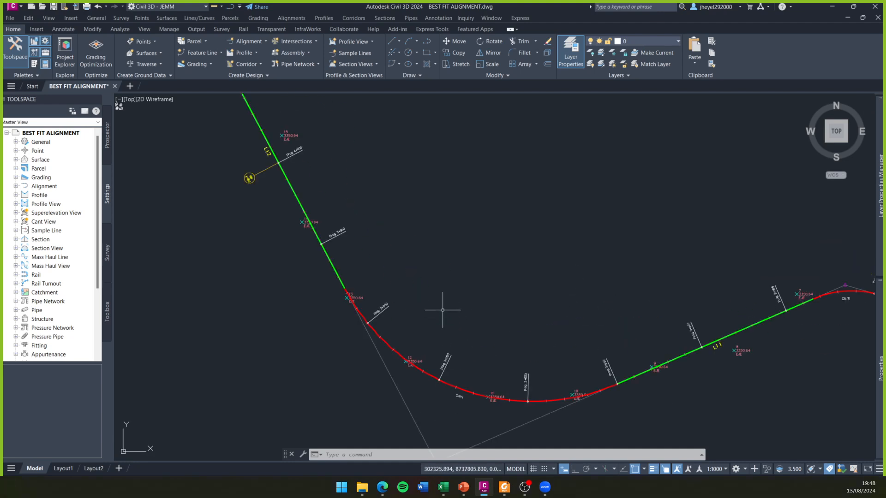
scroll(439, 310, "down", 2)
left_click(363, 279)
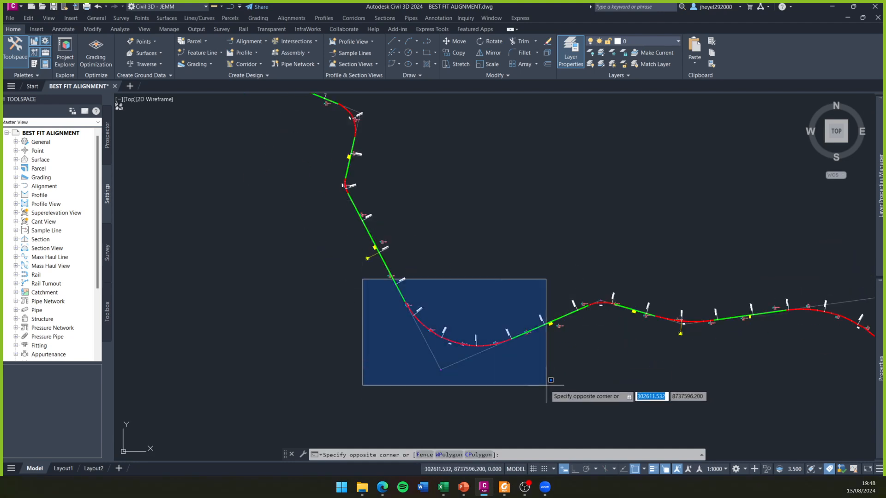
key("Escape")
scroll(471, 317, "up", 2)
scroll(421, 362, "up", 2)
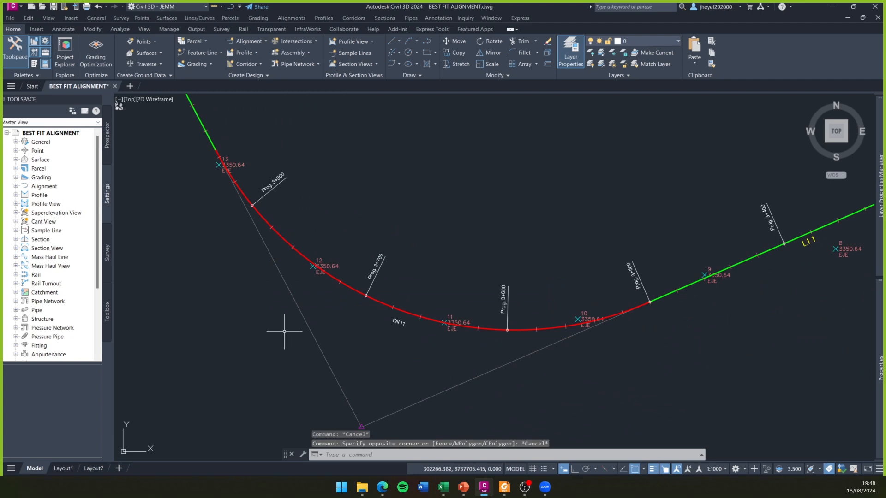
scroll(291, 316, "up", 3)
mouse_move(301, 254)
middle_mouse_down()
mouse_move(401, 401)
mouse_move(376, 352)
middle_mouse_up()
mouse_move(366, 312)
left_mouse_down()
mouse_move(417, 286)
mouse_move(455, 360)
mouse_move(406, 390)
mouse_move(369, 319)
left_mouse_up()
mouse_move(455, 347)
middle_mouse_down()
mouse_move(442, 288)
mouse_move(402, 215)
middle_mouse_up()
mouse_move(361, 237)
left_mouse_down()
mouse_move(403, 262)
mouse_move(364, 271)
left_mouse_up()
key("Escape")
scroll(378, 249, "up", 4)
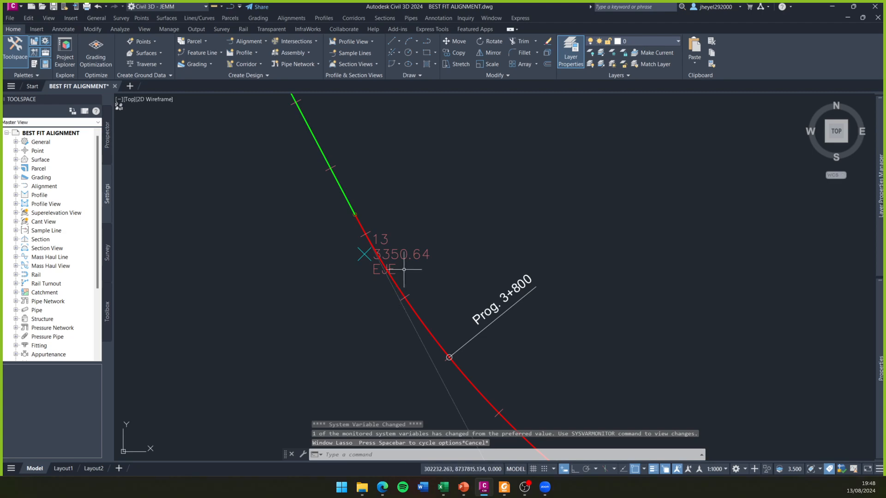
scroll(414, 294, "down", 3)
scroll(461, 277, "down", 8)
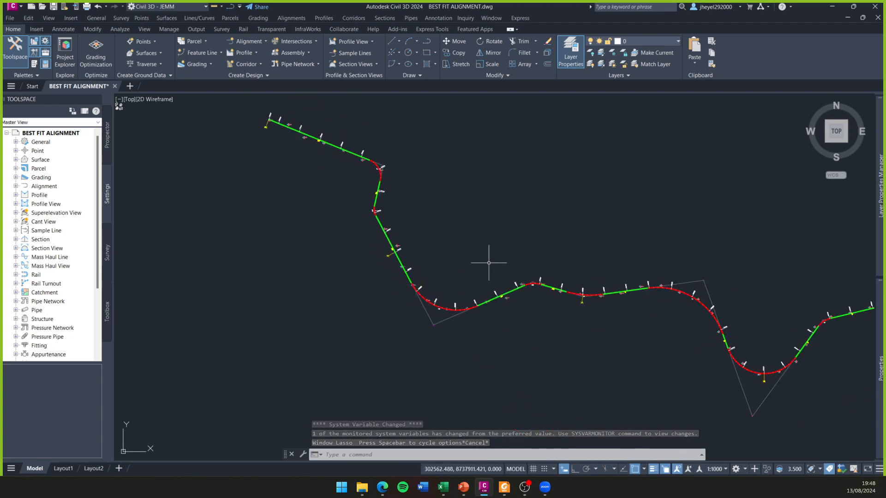
scroll(431, 292, "up", 3)
mouse_move(463, 285)
middle_mouse_down()
mouse_move(420, 271)
mouse_move(461, 263)
middle_mouse_up()
scroll(424, 270, "down", 2)
scroll(471, 273, "up", 2)
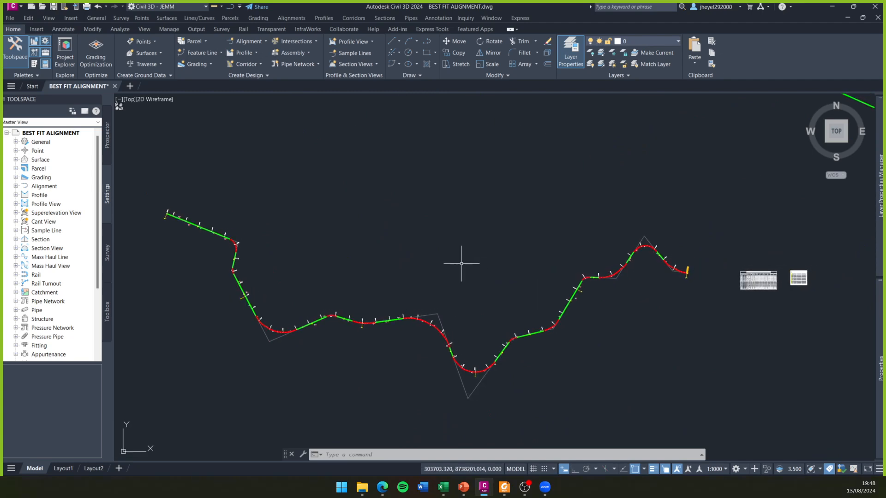
- Maximize the DG-2018 manual and review Tabla 302.02 and the minimum radius formula in section 302.04.02
left_click(504, 487)
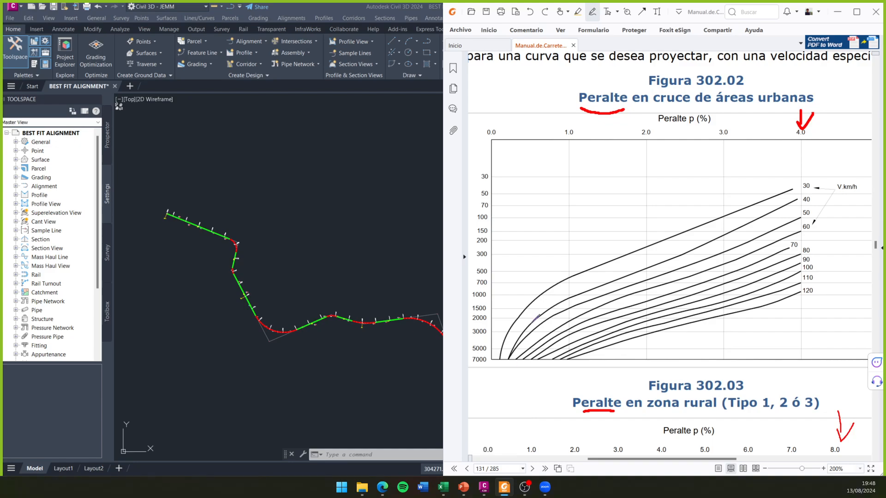
double_click(704, 10)
scroll(547, 360, "up", 4)
scroll(543, 296, "down", 2, "ctrl")
scroll(547, 286, "up", 10)
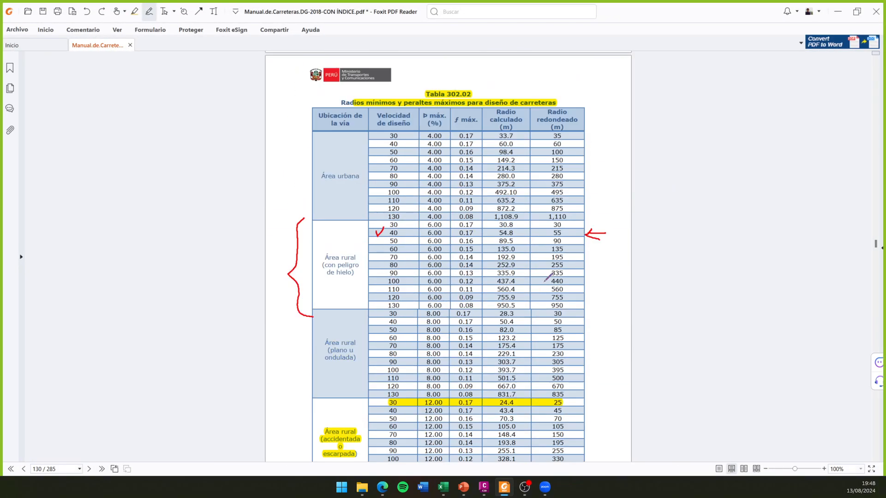
scroll(549, 272, "up", 8)
scroll(549, 272, "down", 5)
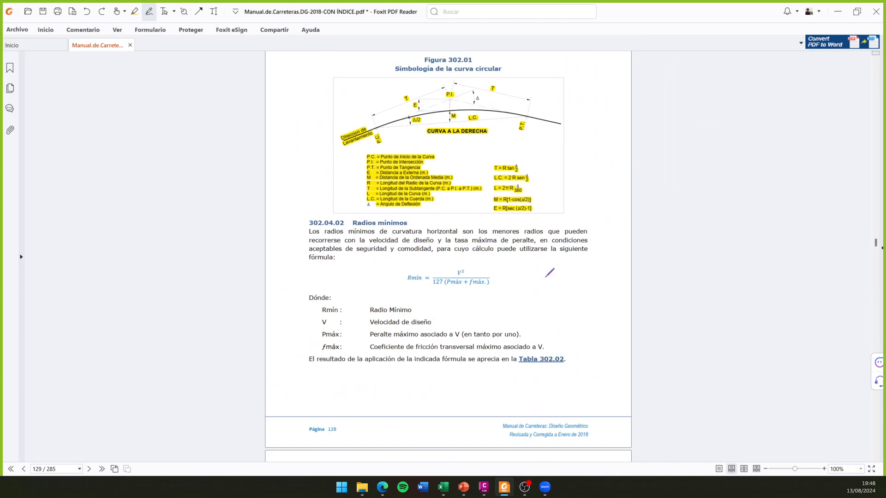
- Review section 302.02 of the manual, covering design considerations, minimum curve length and maximum deflection without a circular curve
scroll(549, 273, "up", 7)
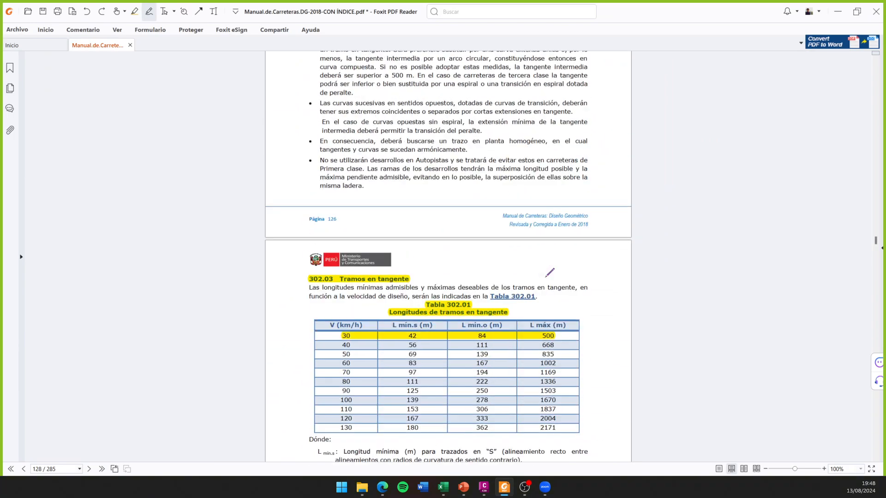
scroll(550, 272, "up", 7)
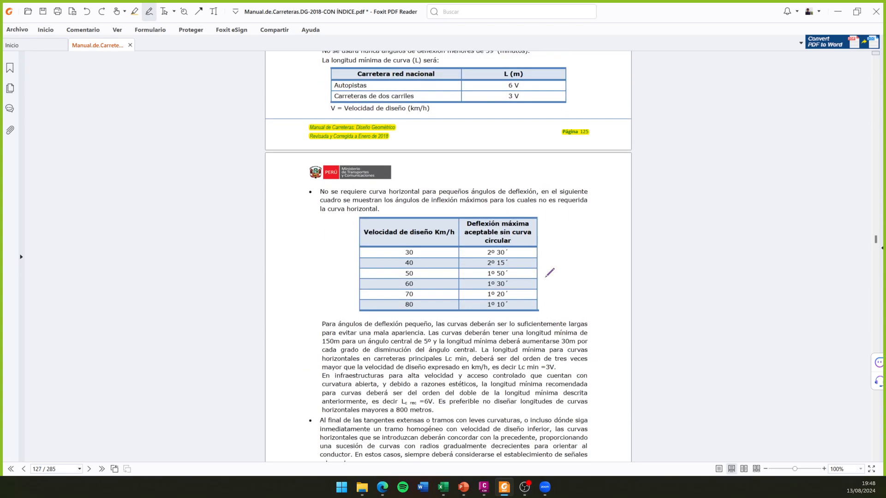
scroll(549, 272, "up", 3)
scroll(549, 273, "down", 15)
scroll(549, 273, "up", 10)
scroll(550, 273, "up", 7)
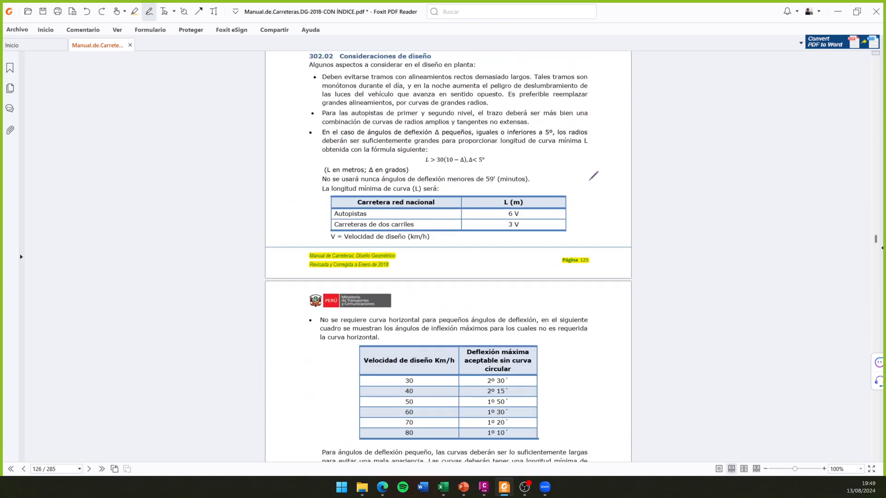
- Examine Tabla 302.01 on tangent lengths and the definitions of L mín.s, L mín.o and L máx
scroll(530, 229, "down", 20)
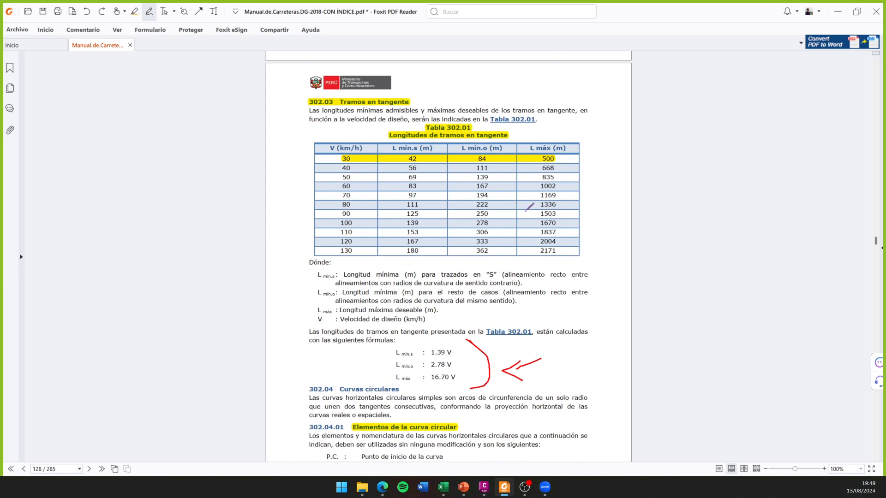
scroll(530, 112, "up", 1, "ctrl")
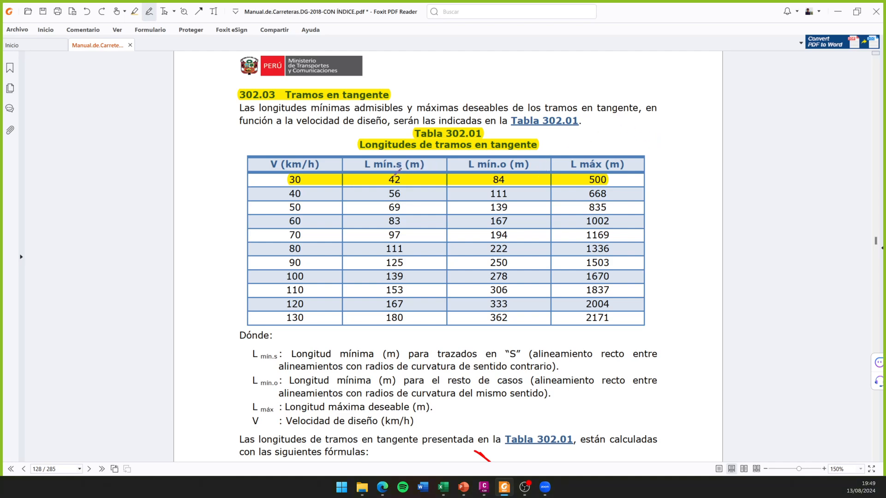
scroll(684, 197, "down", 2)
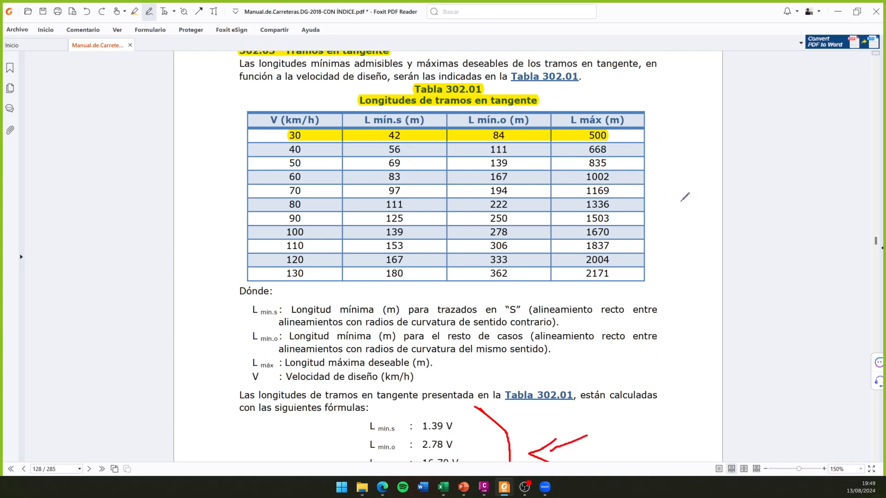
scroll(590, 239, "down", 1)
scroll(488, 300, "up", 1)
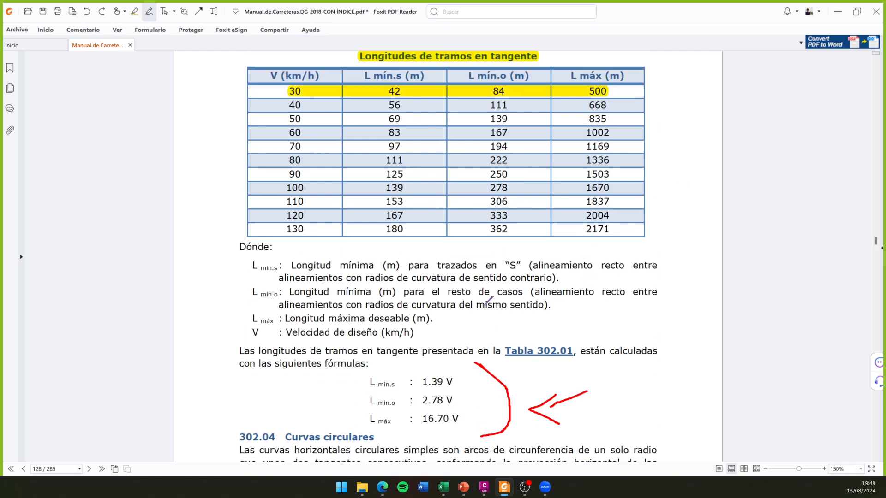
scroll(556, 291, "up", 1)
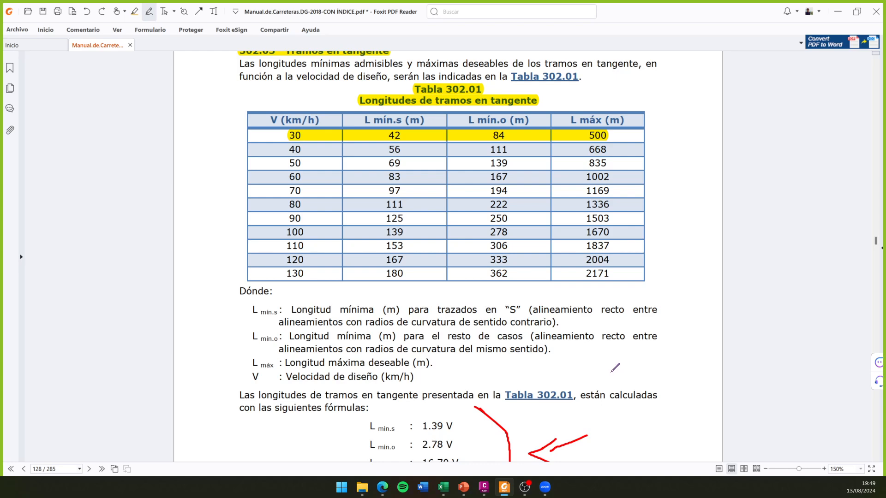
- Sketch a curve, its exit tangent and an opposite-direction curve in red beside the L mín.o definition, marking the tangent's length
left_click_drag(608, 373, 670, 359)
left_click_drag(608, 372, 583, 343)
key("ctrl+z")
mouse_move(608, 372)
left_mouse_down()
mouse_move(584, 366)
mouse_move(562, 345)
mouse_move(571, 357)
left_mouse_up()
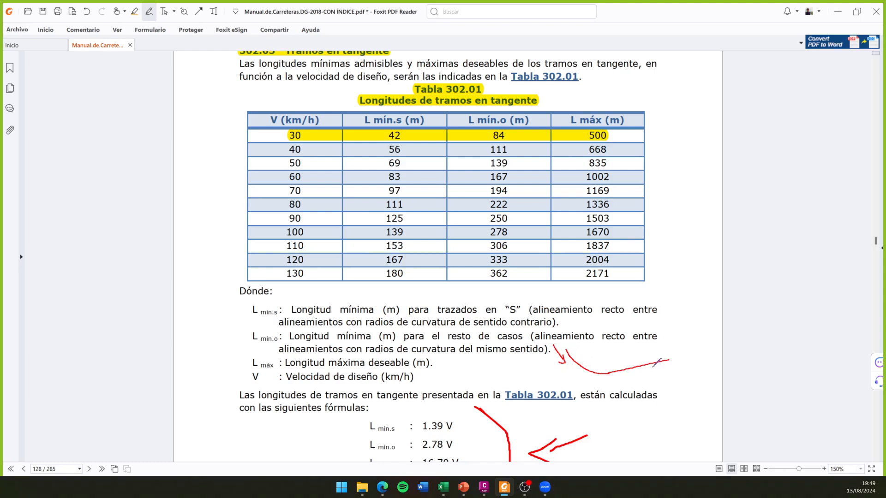
mouse_move(667, 360)
left_mouse_down()
mouse_move(697, 359)
mouse_move(713, 372)
left_mouse_up()
mouse_move(617, 378)
left_mouse_down()
mouse_move(624, 387)
mouse_move(667, 380)
left_mouse_up()
- Undo the sketch's second curve and tangent mark, and redraw a curve turning the same direction with a length mark along the tangent
key("ctrl+z")
key("ctrl+z")
key("ctrl+z")
key("ctrl+z")
mouse_move(668, 360)
left_mouse_down()
mouse_move(692, 342)
mouse_move(699, 307)
left_mouse_up()
mouse_move(613, 375)
left_mouse_down()
mouse_move(614, 384)
mouse_move(676, 379)
left_mouse_up()
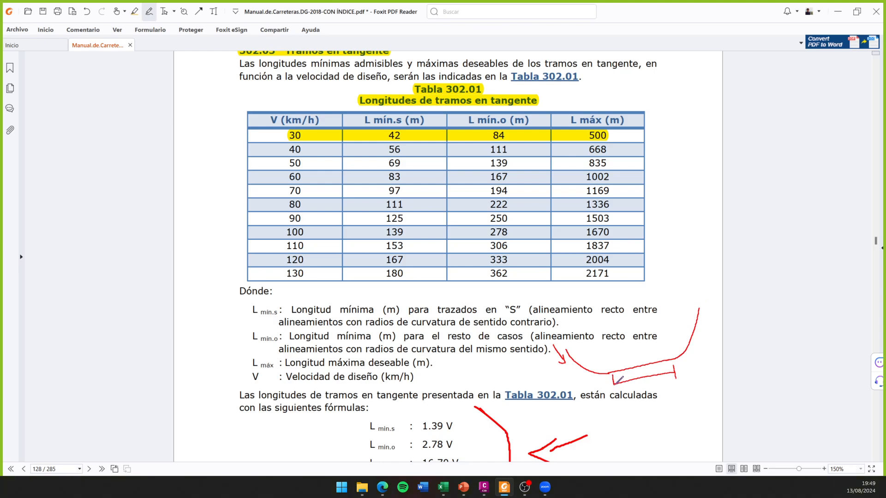
- Undo all the freehand strokes of the two-curve sketch, keeping the earlier red bracket and arrow beside the formulas
key("ctrl+z")
key("ctrl+z")
key("ctrl+z")
key("ctrl+z")
key("ctrl+z")
key("ctrl+z")
key("ctrl+z")
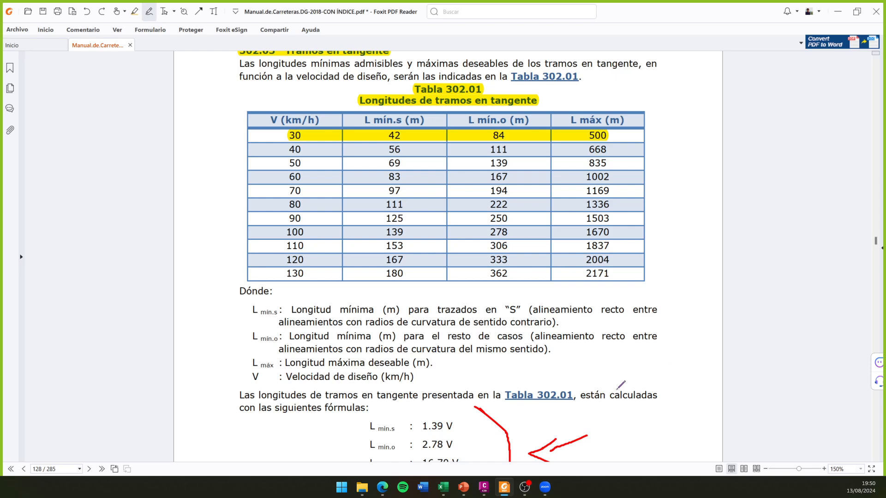
- Examine the tangent length formulas for L mín.s, L mín.o and L máx below Tabla 302.01, together with their definitions
scroll(632, 374, "down", 1)
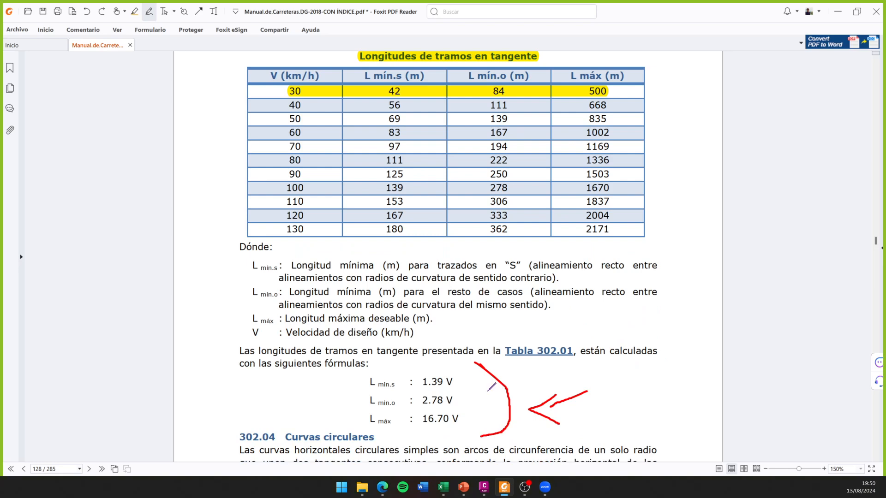
scroll(490, 385, "down", 2)
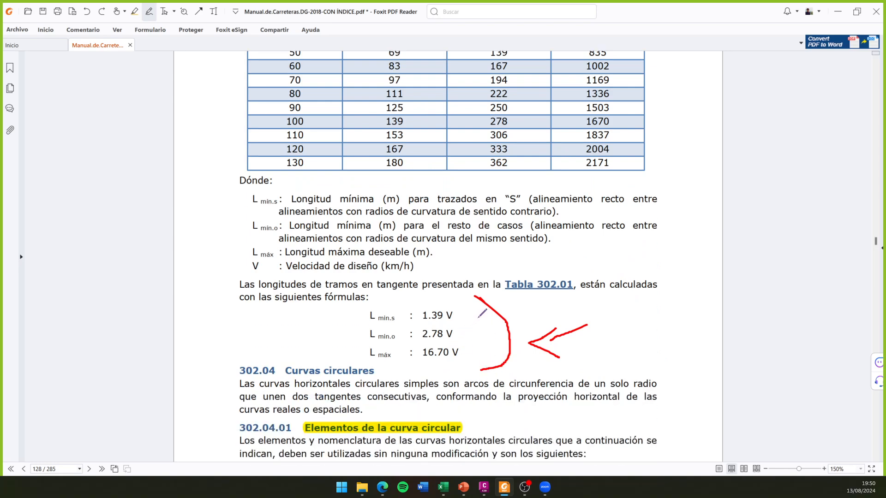
scroll(517, 327, "up", 1)
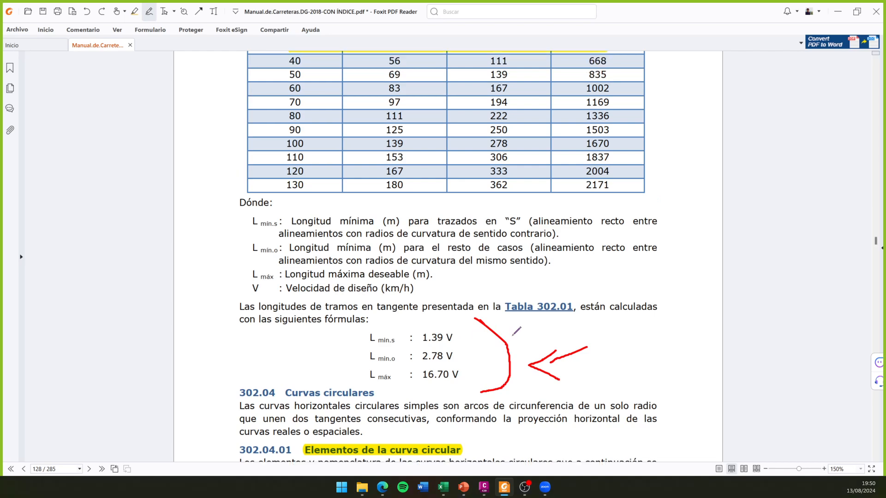
scroll(516, 331, "down", 1)
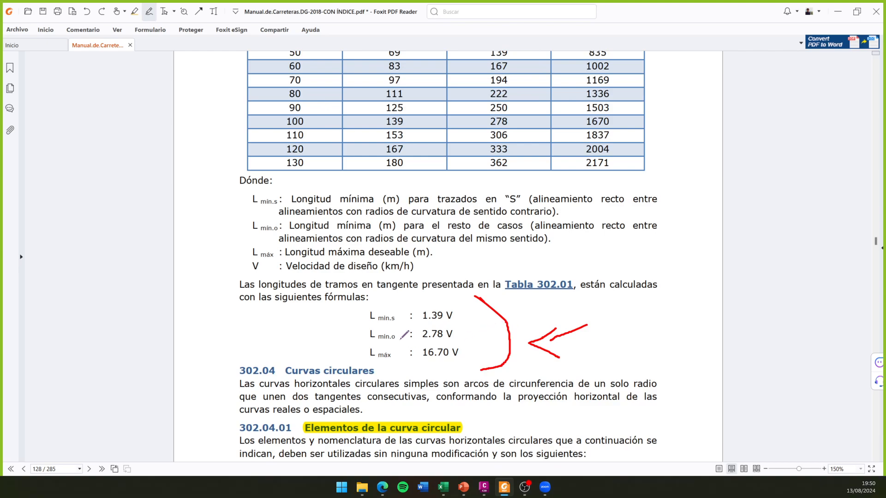
scroll(381, 348, "up", 1, "ctrl")
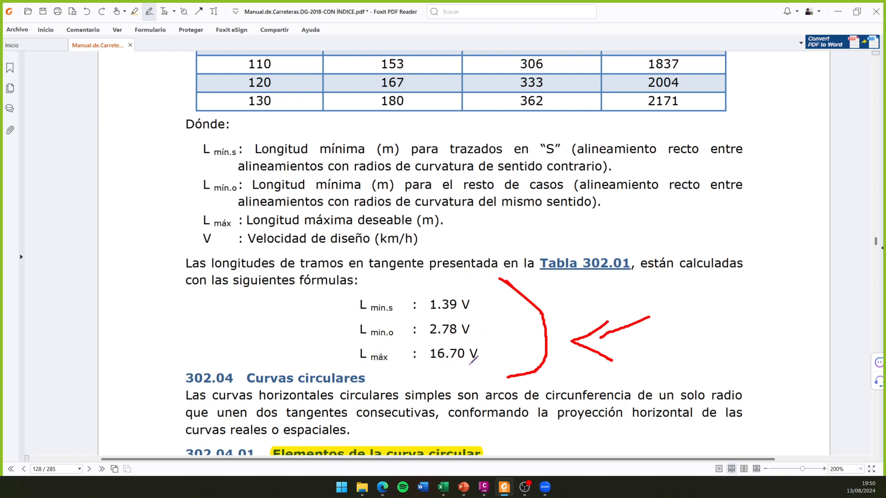
scroll(475, 347, "up", 1)
scroll(480, 341, "down", 1)
scroll(536, 303, "up", 3)
scroll(301, 321, "down", 4)
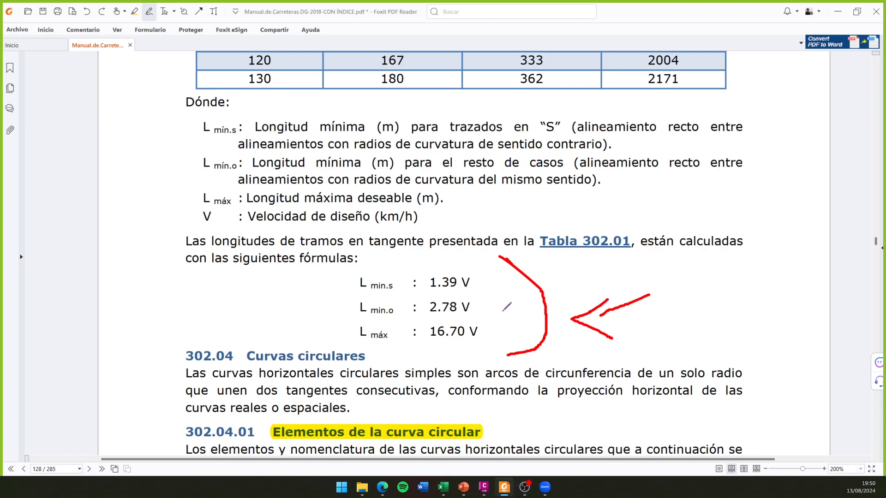
scroll(506, 307, "up", 1)
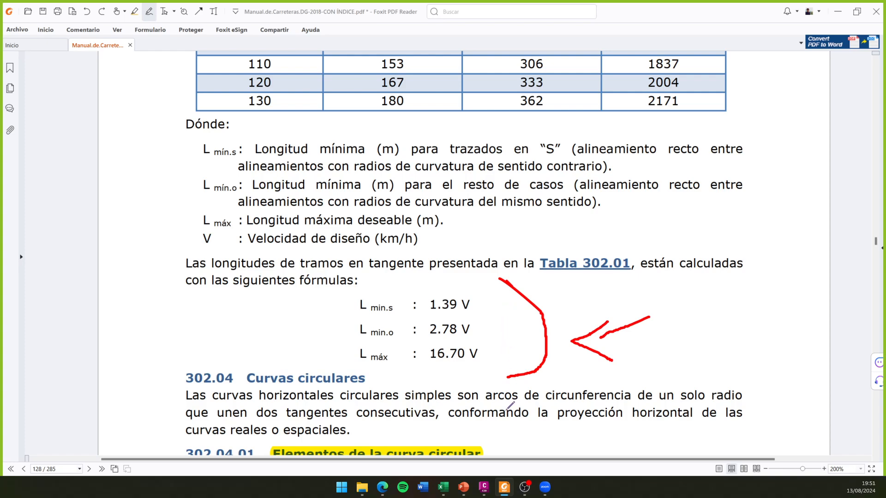
- Switch to Civil 3D and select the road alignment, keeping its full length in view
left_click(483, 486)
middle_click_drag(439, 258, 461, 267)
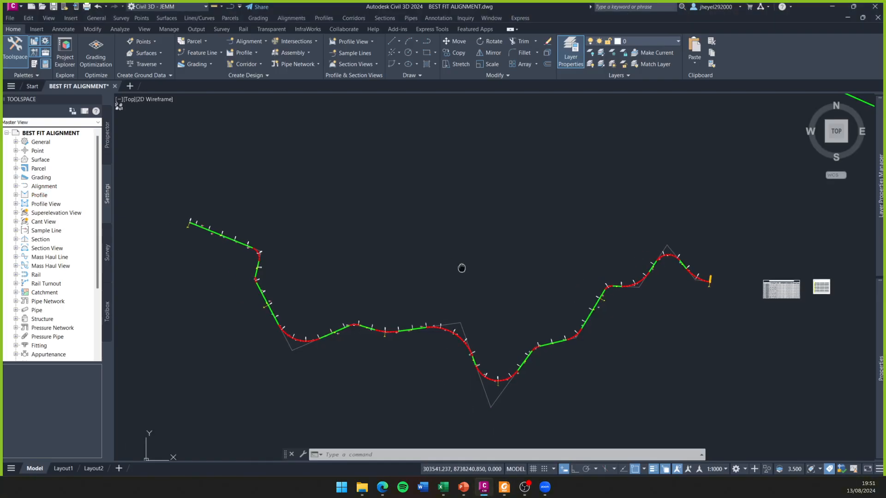
scroll(437, 344, "up", 2)
scroll(438, 343, "down", 2)
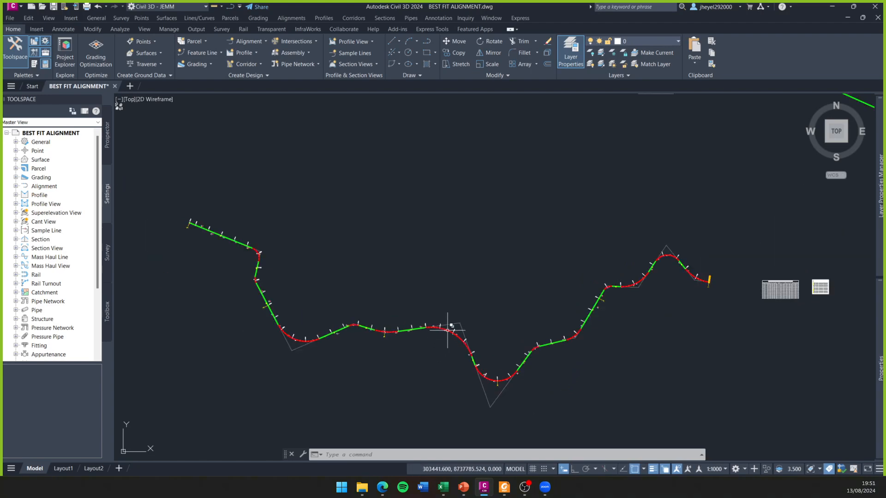
left_click(451, 333)
left_click(491, 378)
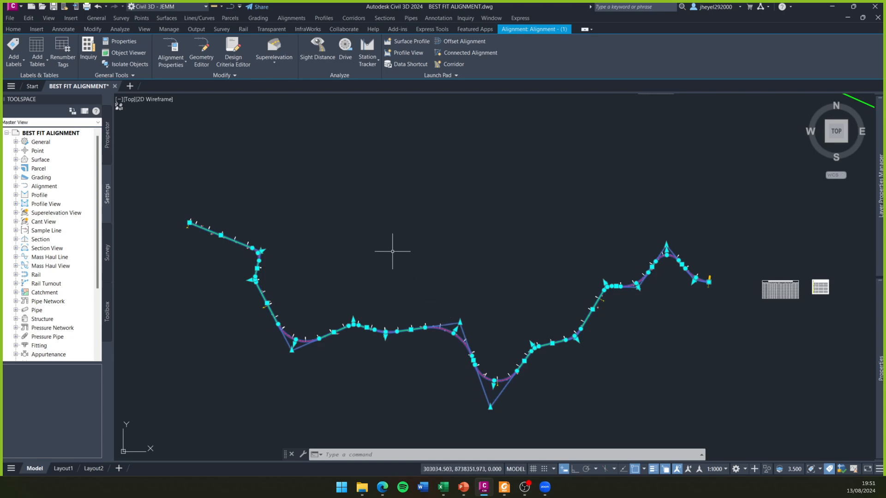
middle_click_drag(414, 259, 419, 238)
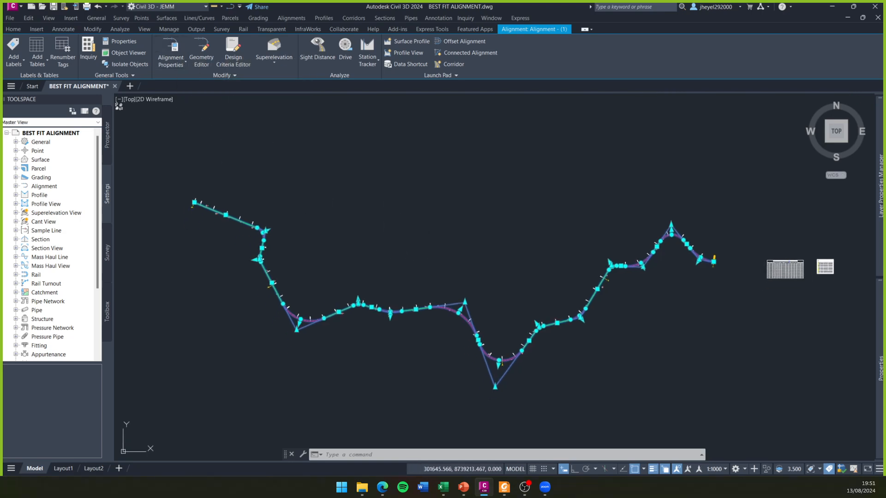
- Open the selected alignment's Alignment Properties with its Design Criteria settings shown over the drawing
left_click(176, 50)
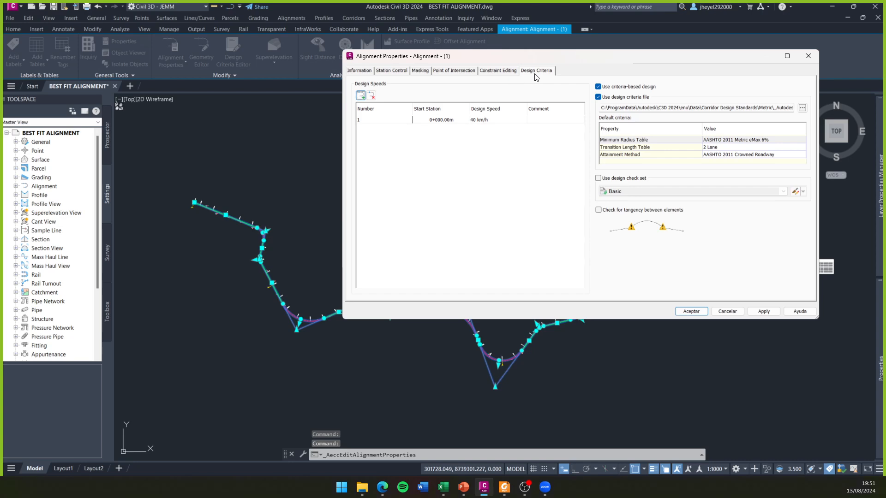
left_click(809, 56)
right_click(388, 237)
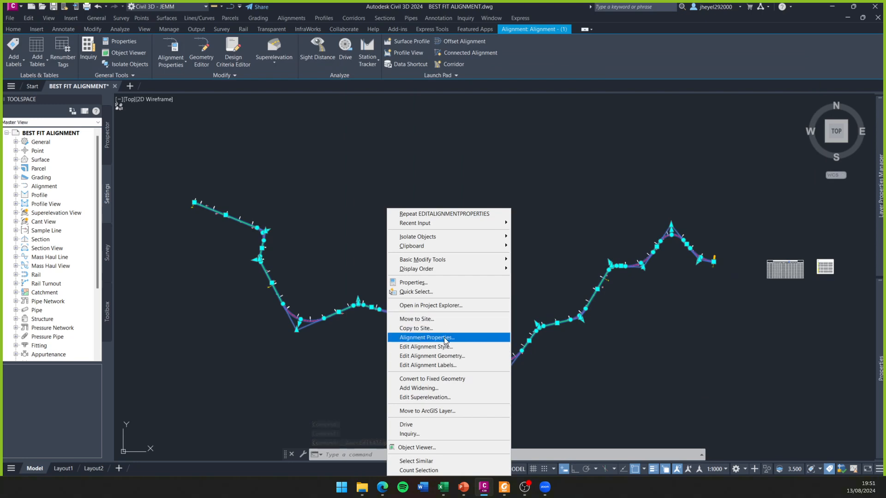
left_click(444, 337)
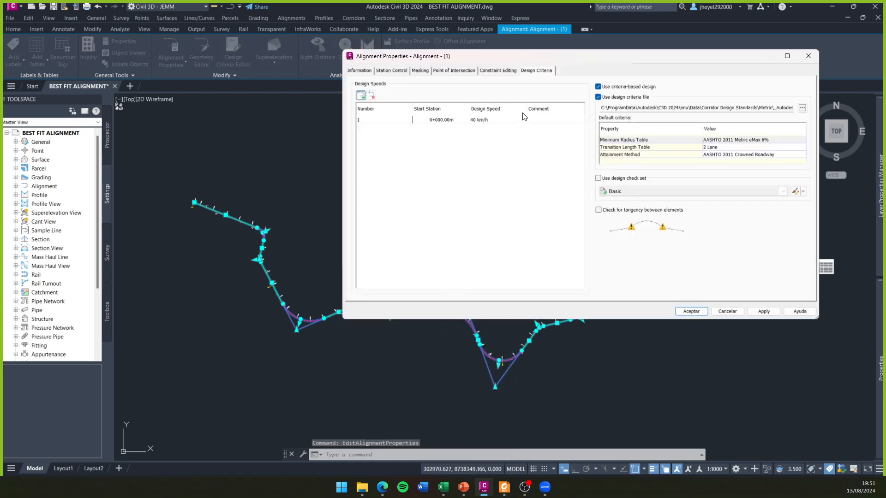
left_click_drag(556, 59, 473, 90)
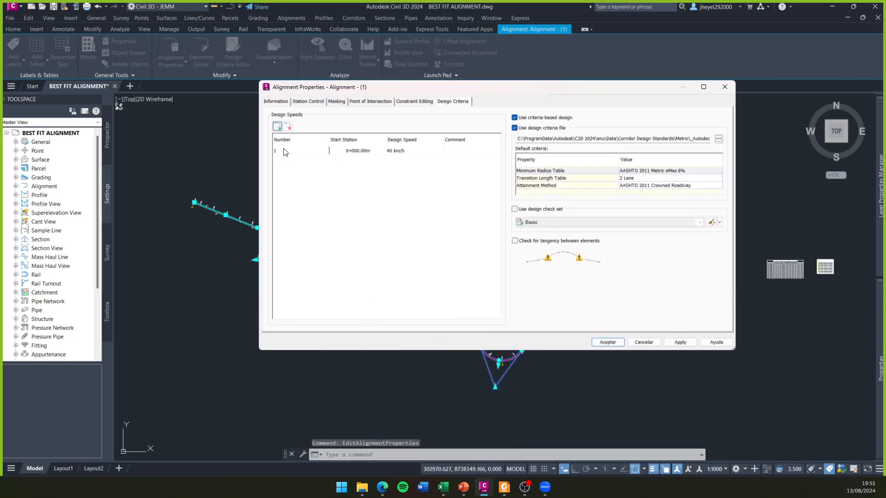
- Examine the start station and design speed of the alignment's first design speed entry
left_click(349, 152)
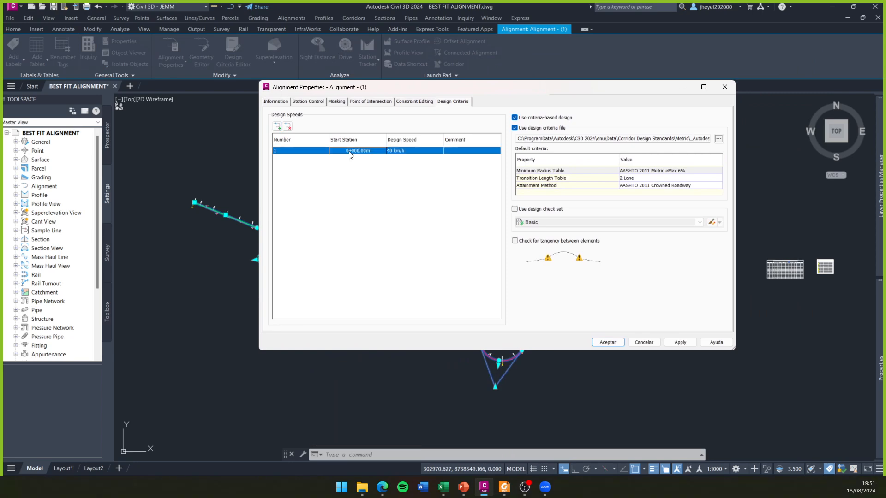
left_click(429, 150)
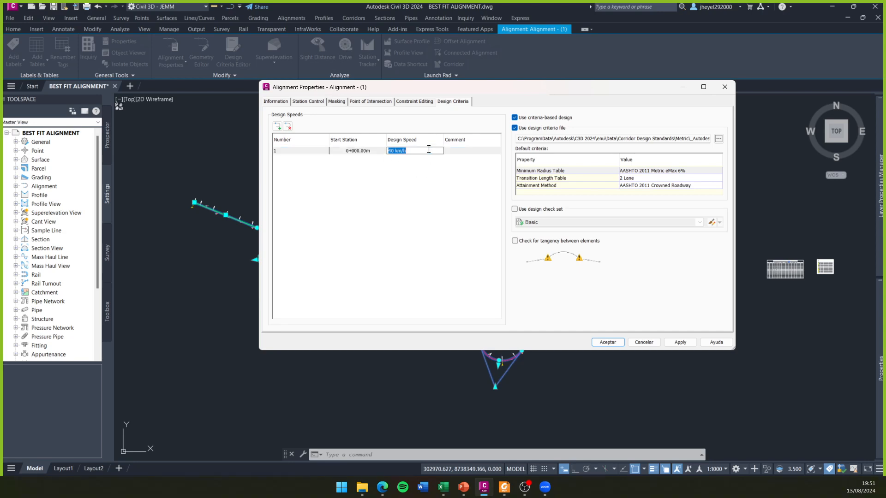
left_click(423, 193)
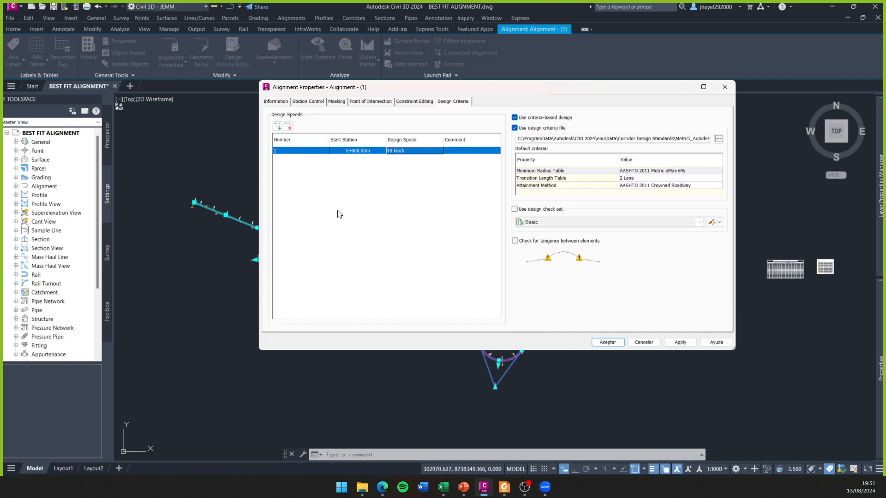
left_click(350, 209)
left_click_drag(528, 90, 462, 103)
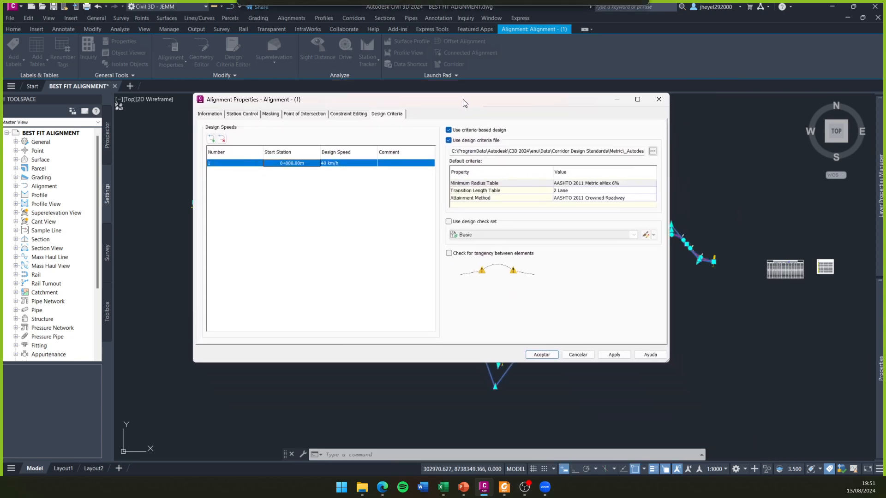
- Turn off criteria-based design for the alignment and turn it back on
left_click(449, 139)
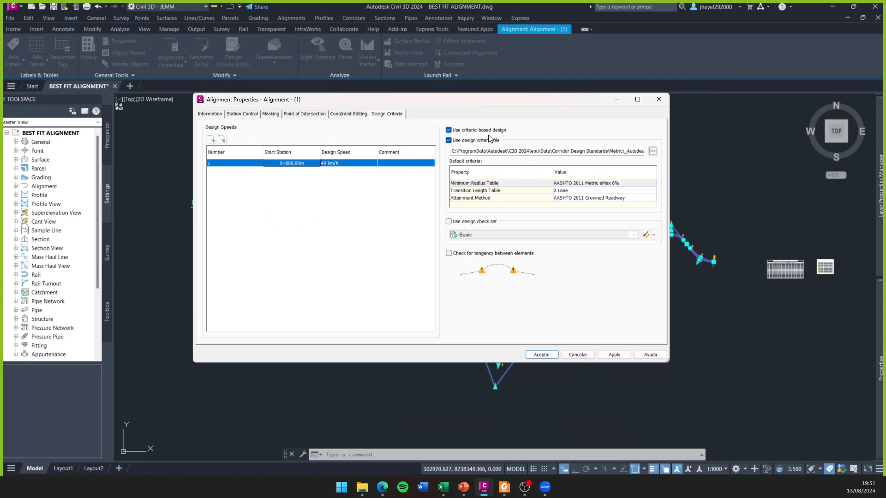
left_click(449, 131)
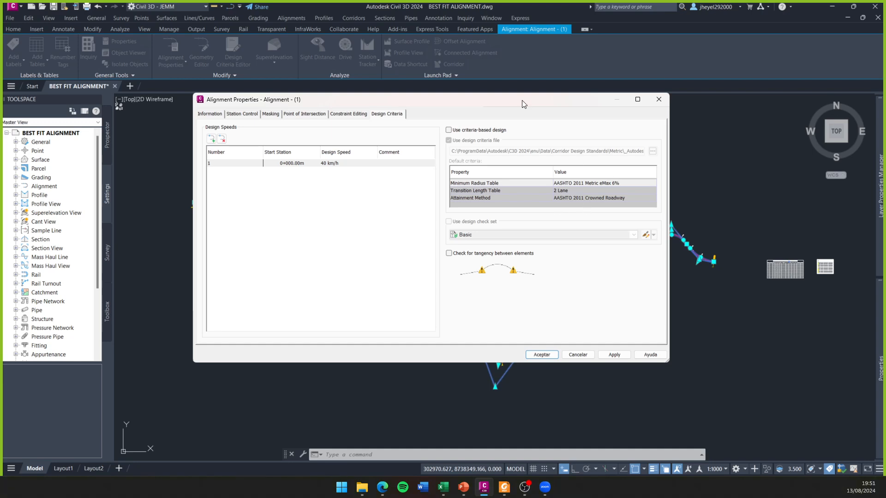
left_click_drag(513, 94, 494, 107)
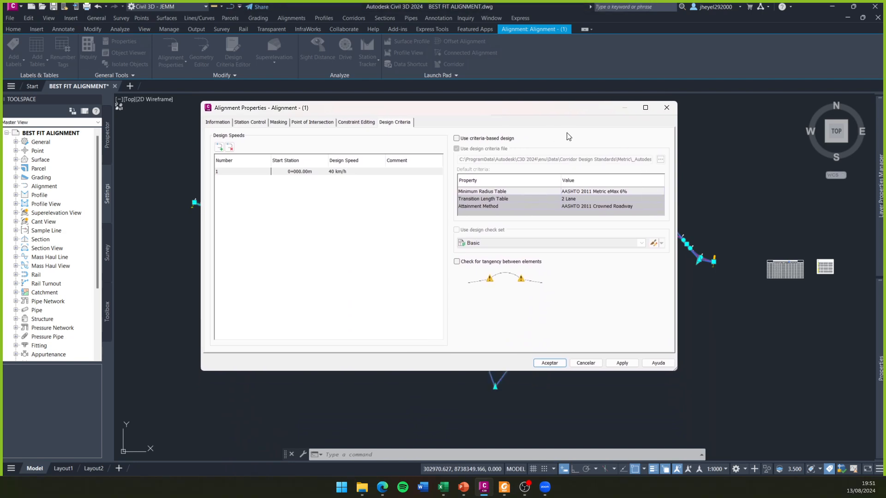
left_click(457, 138)
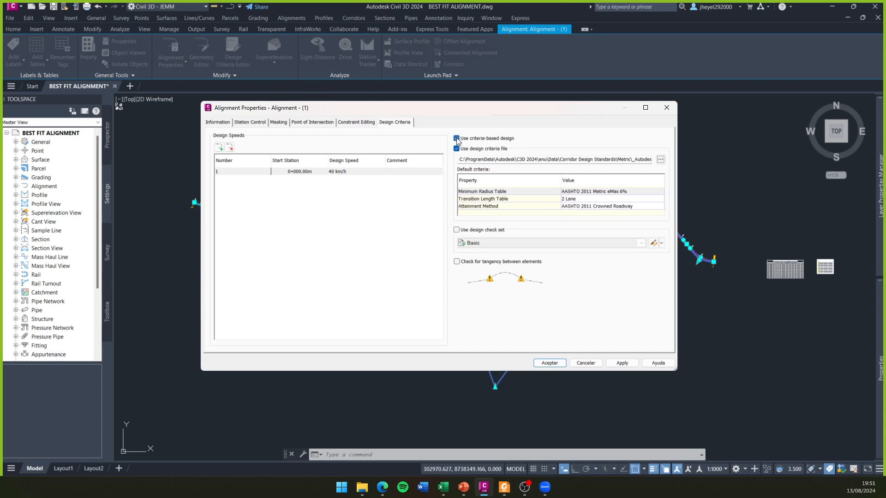
left_click_drag(480, 110, 479, 145)
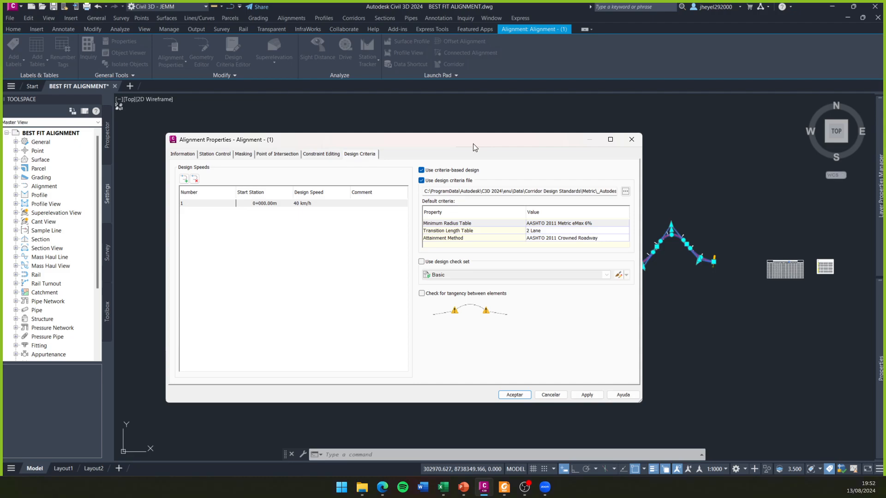
- Switch to the DG-2018 manual in Foxit PDF Reader, review the tangent length formulas, and return to the alignment properties in Civil 3D
left_click(506, 491)
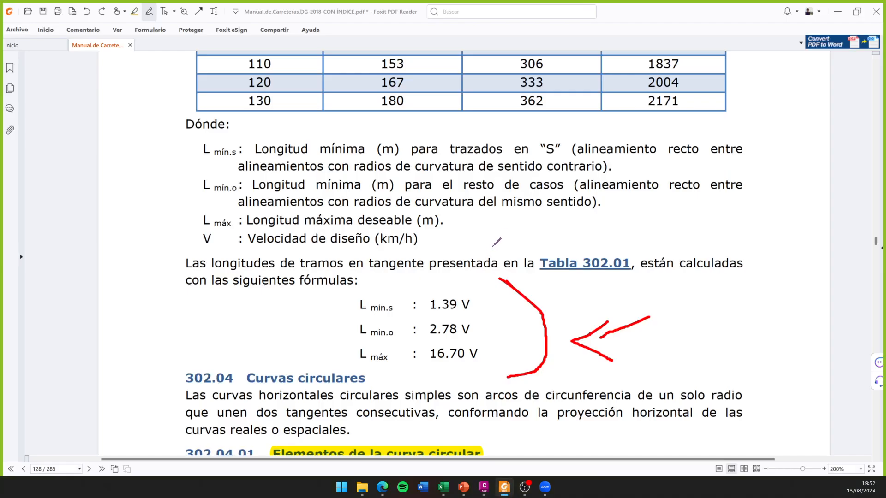
scroll(497, 218, "down", 2, "ctrl")
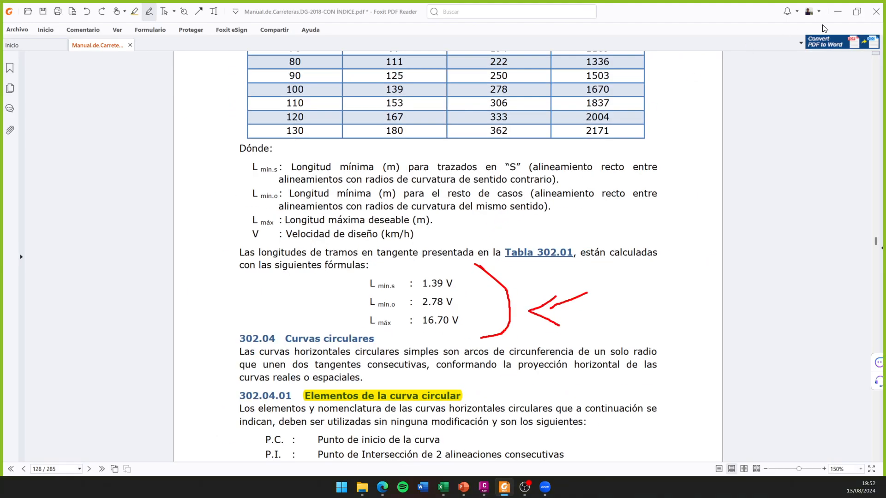
key("alt+Tab")
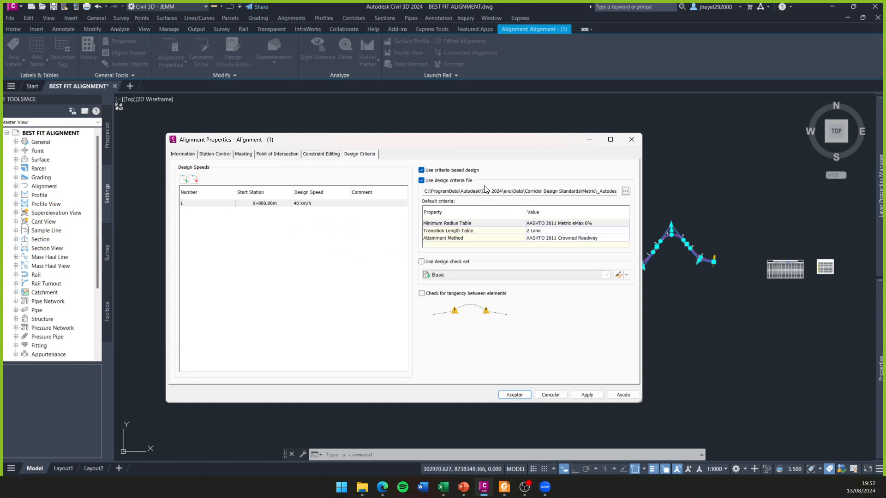
- Turn the design criteria file off and back on, view the selectable metric criteria files, and close the alignment properties without choosing one
left_click(421, 180)
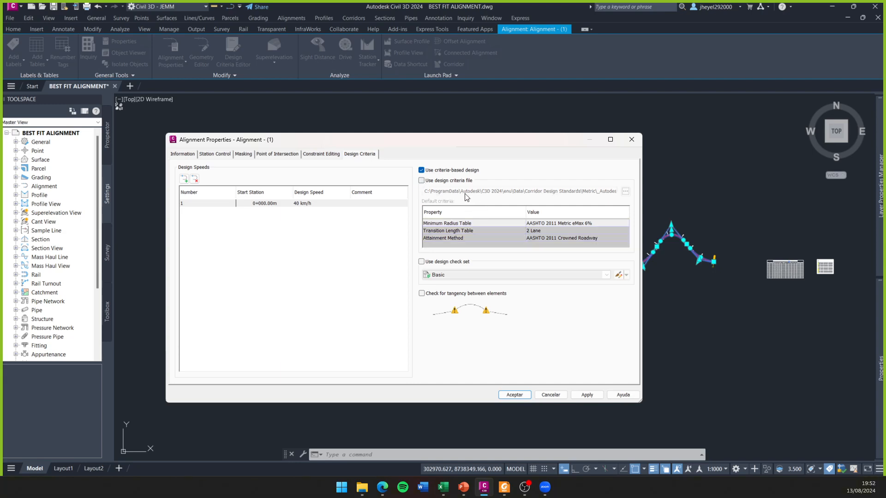
left_click(421, 180)
left_click(626, 191)
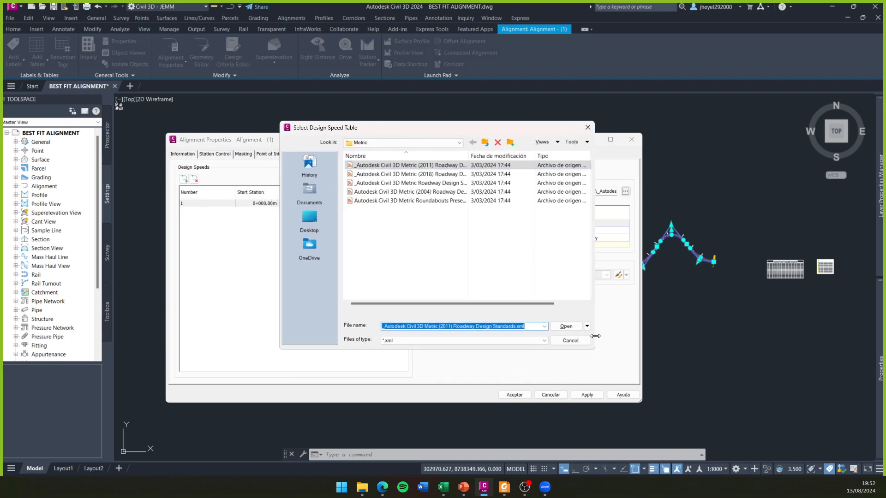
left_click(587, 128)
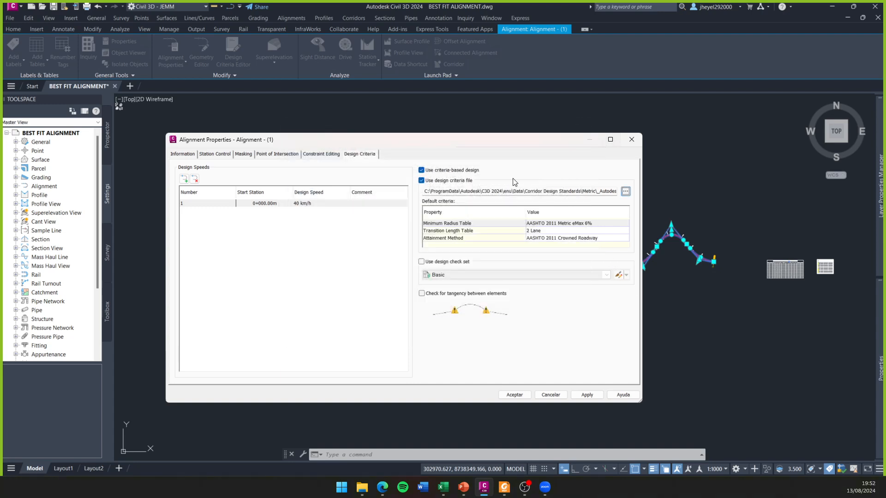
left_click(632, 139)
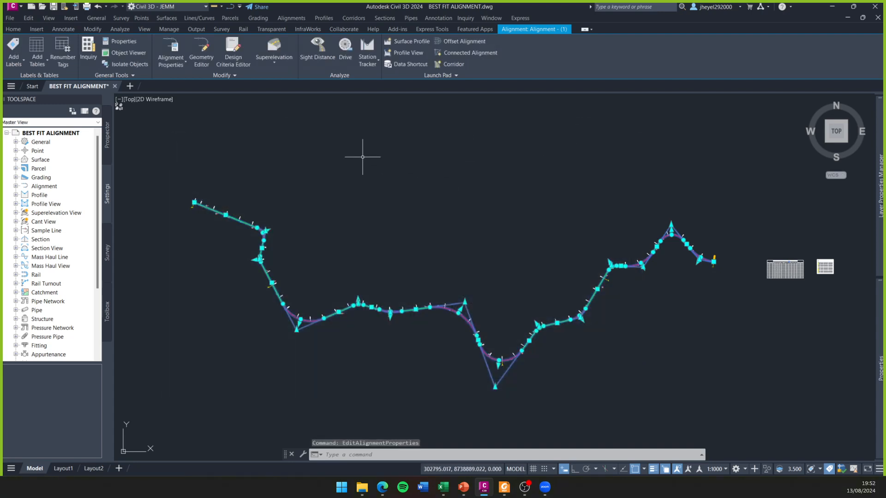
- Open the Design Criteria Editor for the alignment and look through the metric design criteria files available to load
left_click(230, 45)
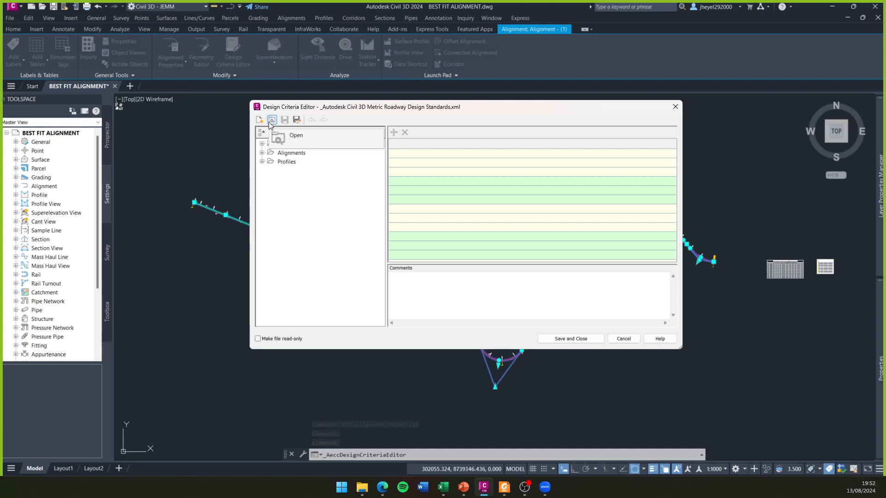
left_click(272, 120)
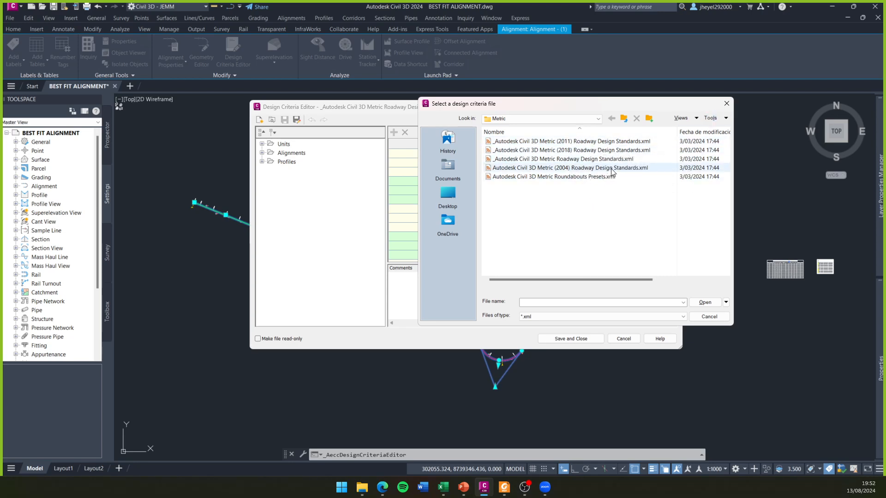
left_click(588, 159)
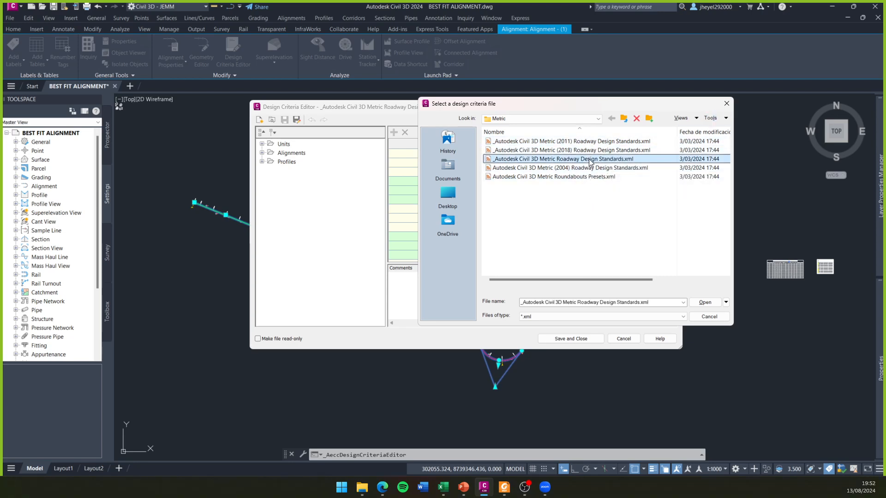
left_click(727, 104)
- Load the file _Autodesk Civil 3D Metric (2018) Roadway Design Standards.xml in the Design Criteria Editor
left_click_drag(388, 114, 404, 113)
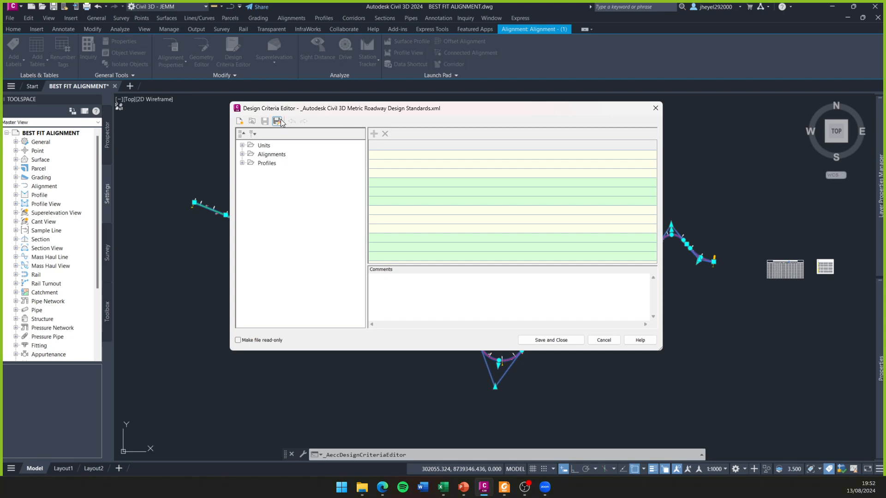
left_click(252, 120)
left_click(530, 150)
left_click(705, 302)
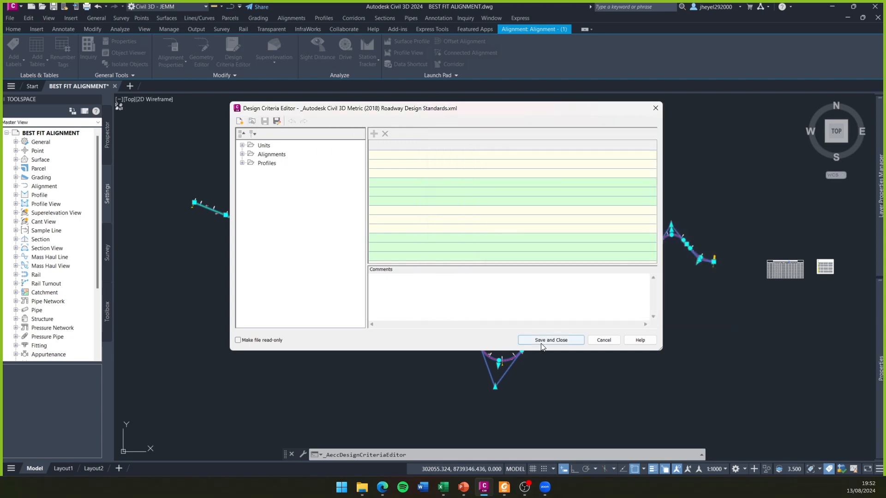
- Examine the speeds and radii in the AASHTO 2018 Metric eMax 8% minimum radius table, and close the Design Criteria Editor
left_click(242, 154)
left_click(252, 163)
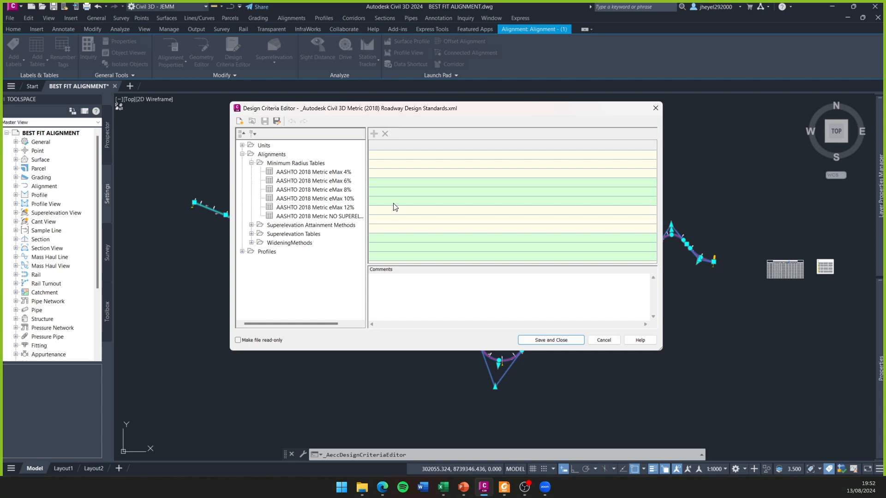
left_click(306, 191)
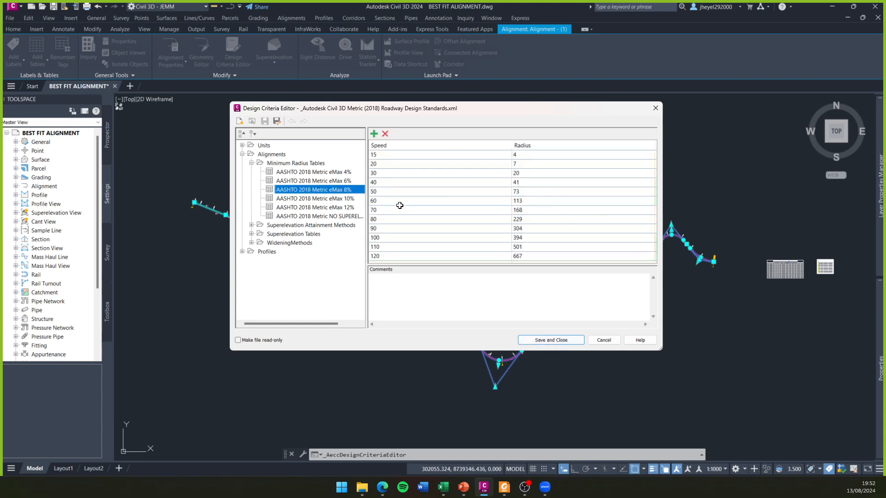
left_click(656, 108)
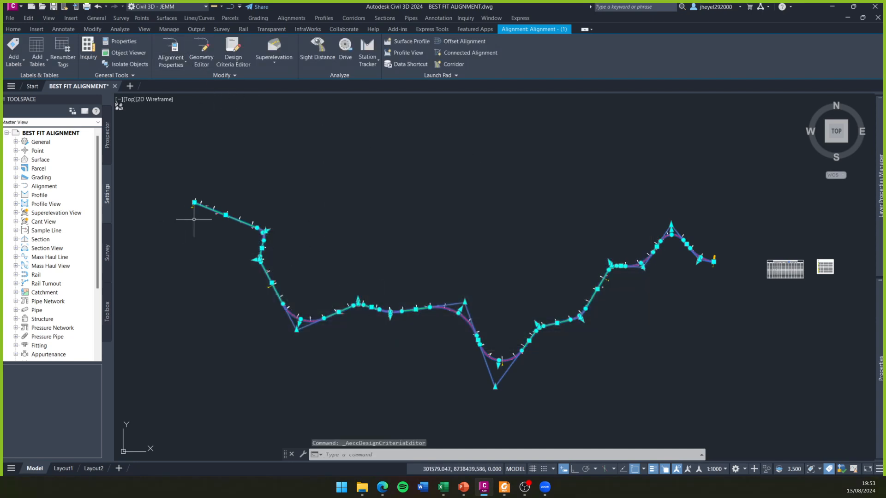
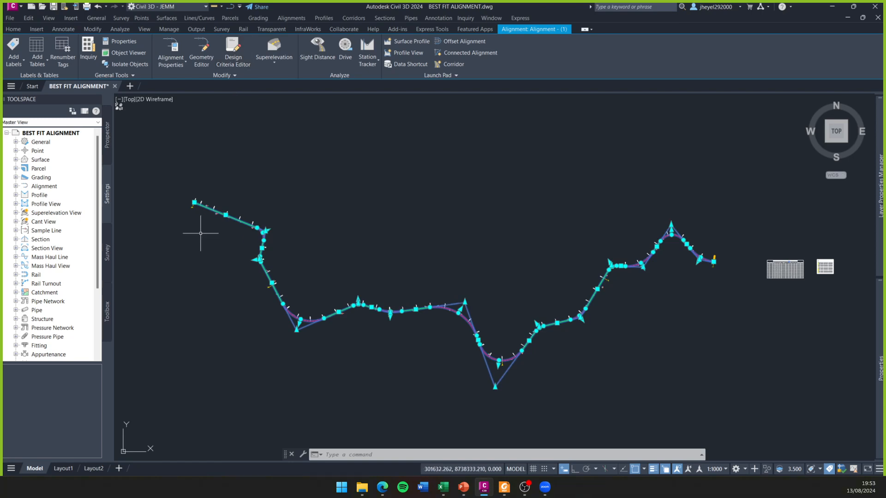
- Load the design criteria file _Autodesk Civil 3D Metric Roadway Design Standards.xml in the alignment's properties
left_click(172, 52)
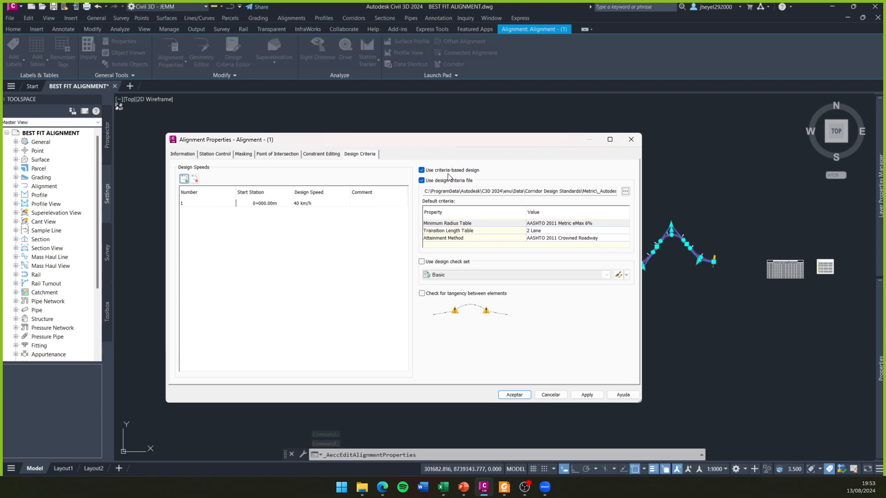
left_click(625, 191)
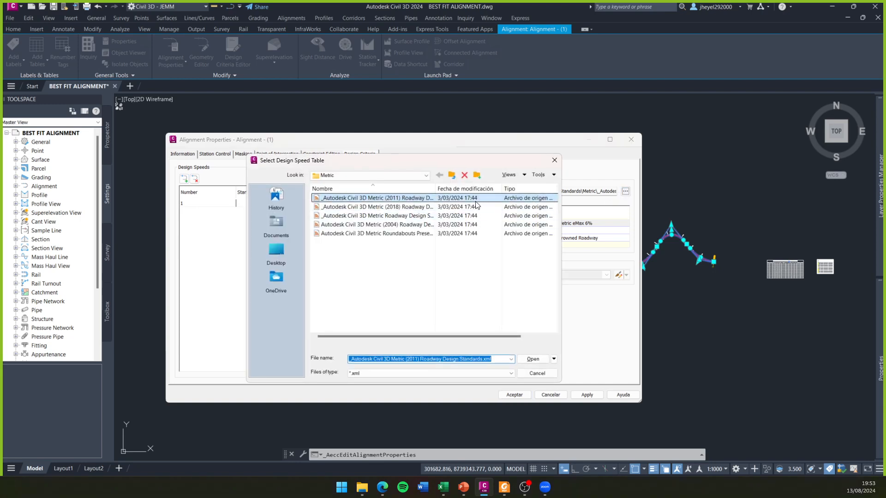
left_click_drag(490, 191, 499, 191)
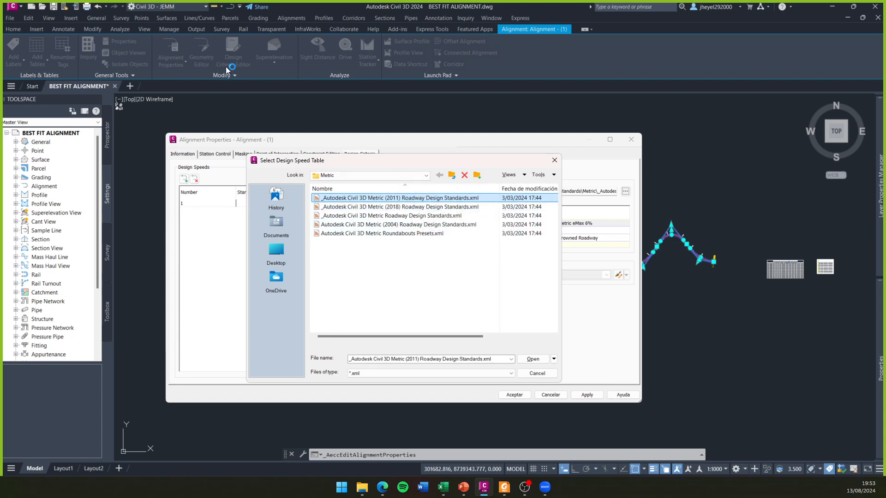
left_click(409, 218)
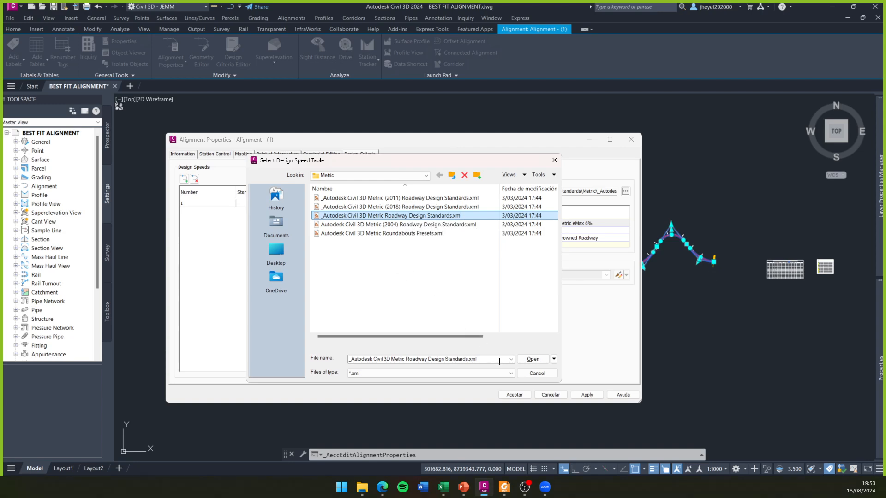
left_click(534, 359)
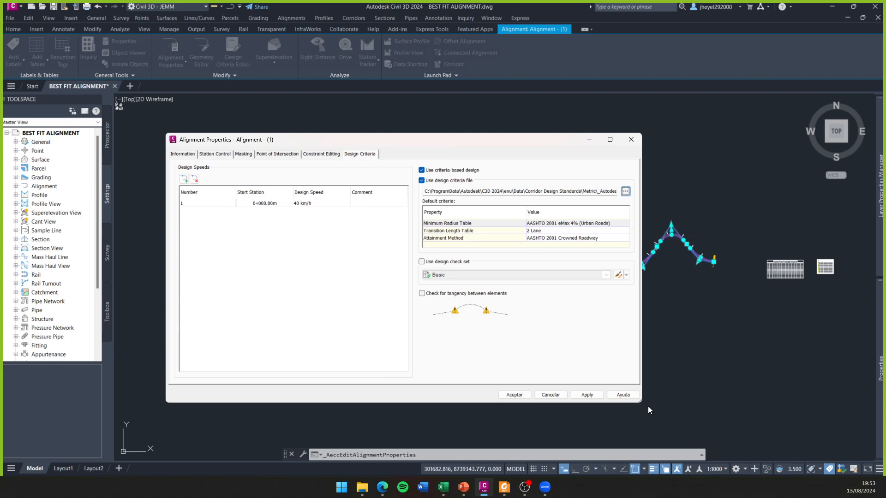
- Set the default Minimum Radius Table to AASHTO 2001 eMax 8%
left_click_drag(643, 401, 740, 401)
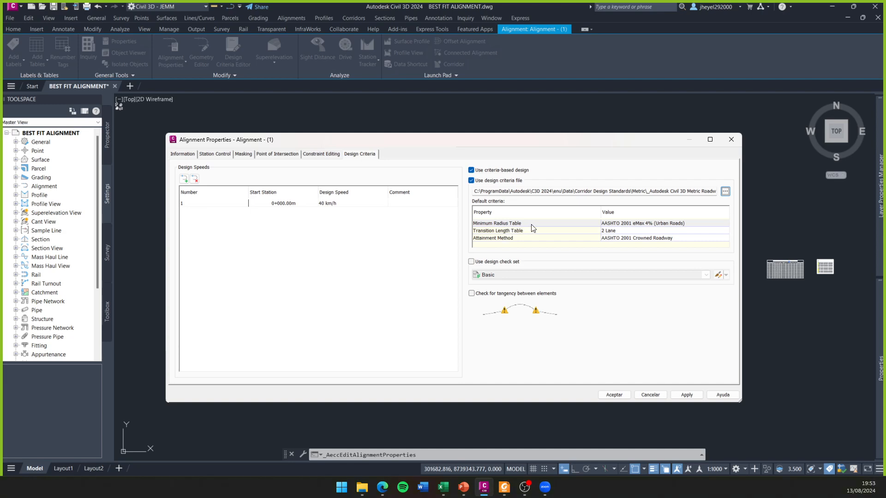
left_click(657, 226)
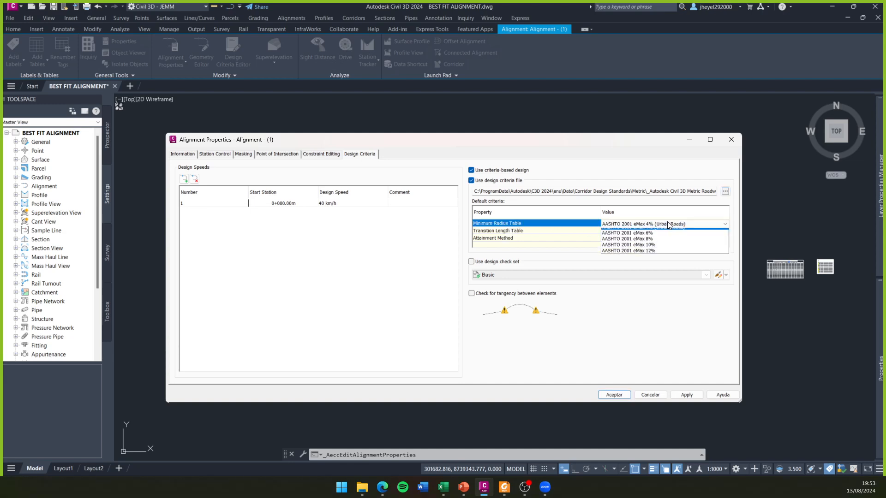
left_click(694, 223)
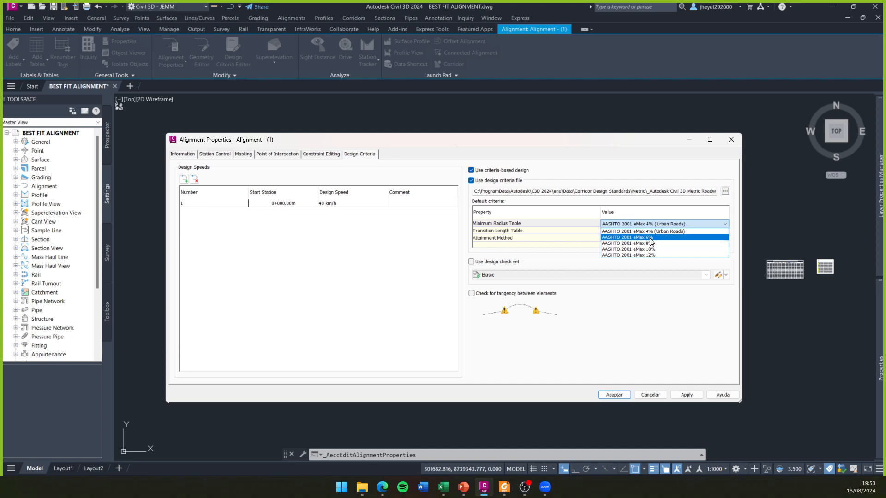
left_click(650, 243)
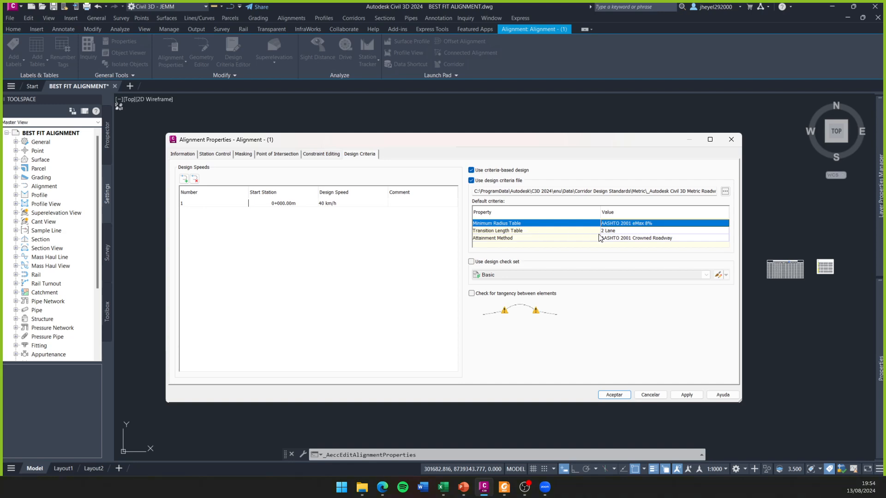
- Look at the Attainment Method entry in the alignment's default criteria
left_click(681, 239)
left_click(680, 239)
left_click(680, 238)
left_click(667, 238)
left_click(665, 238)
left_click(714, 235)
left_click(737, 235)
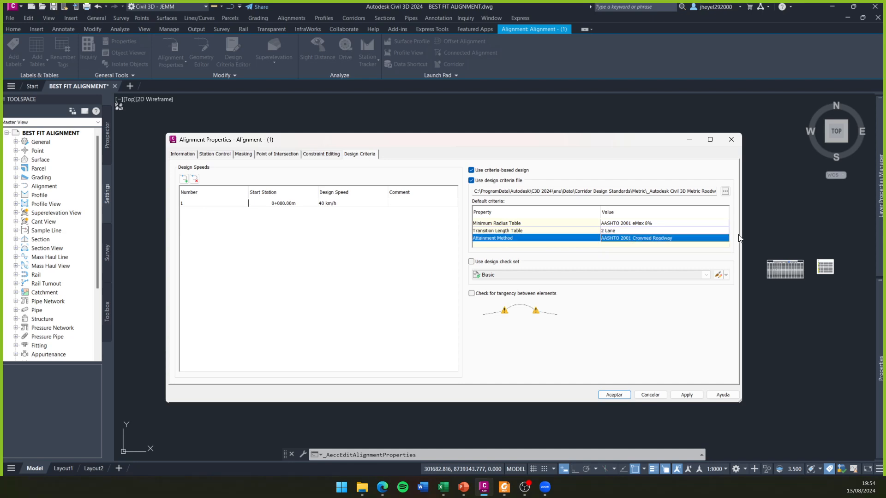
- Switch to the DG-2018-PERALTES.pptx presentation, review the superelevation transition diagrams on slide 15, and return to Civil 3D
left_click(464, 487)
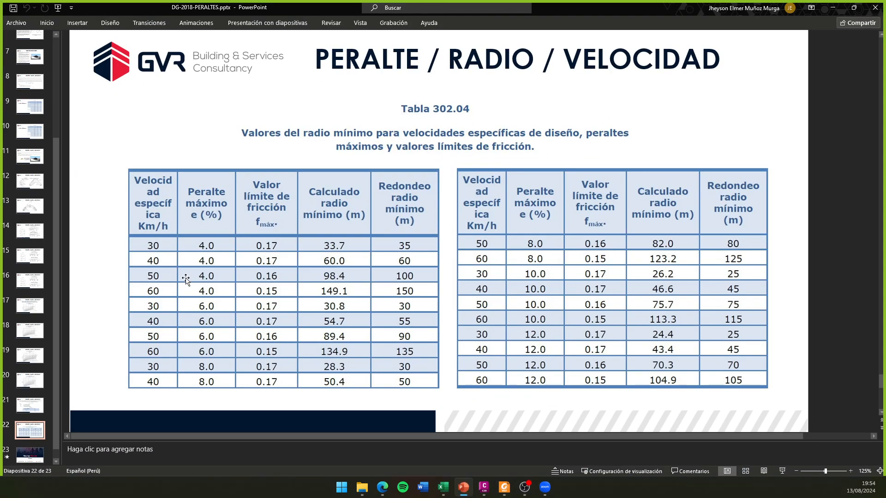
scroll(26, 212, "down", 1)
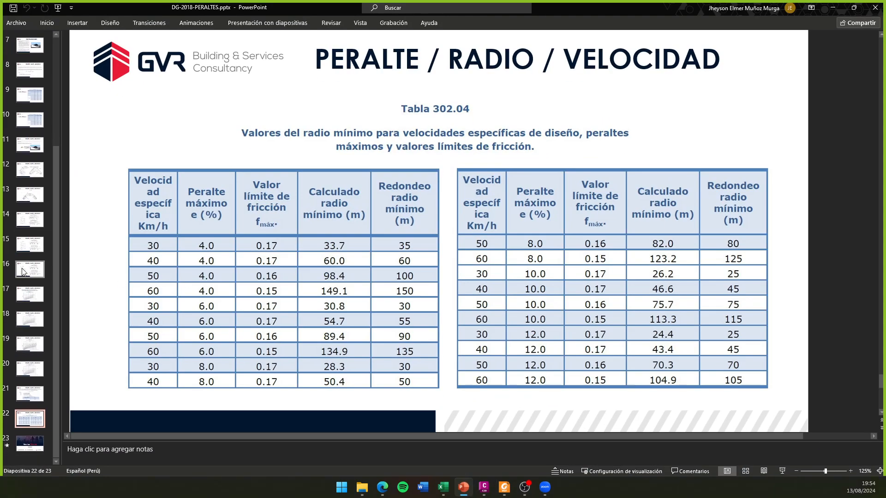
left_click(30, 245)
left_click(246, 339)
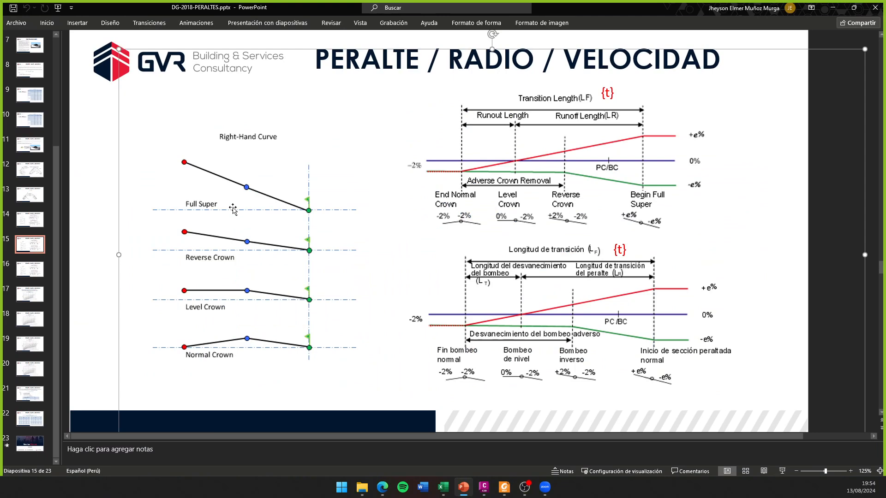
left_click(107, 360)
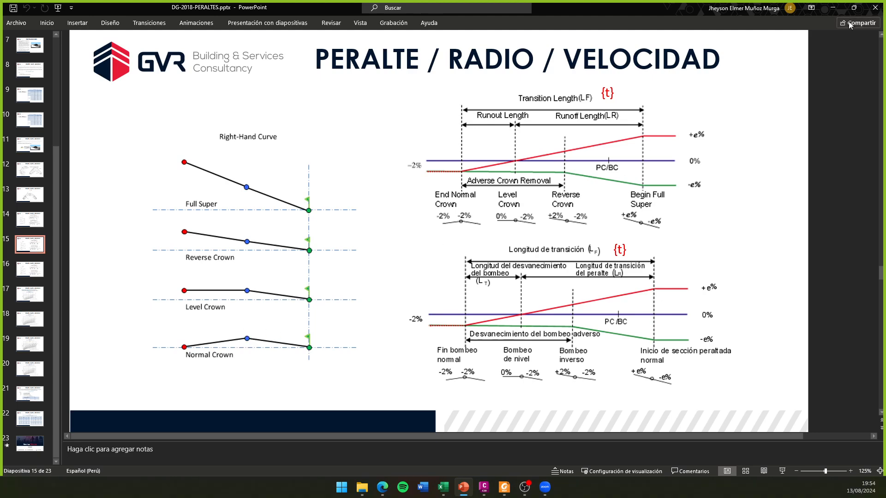
left_click(833, 8)
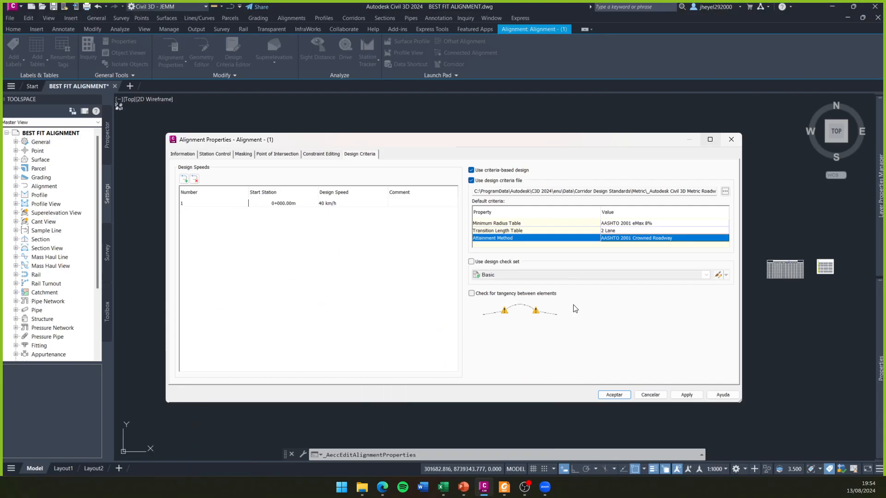
- Choose AASHTO 2001 Crowned Roadway as the alignment's attainment method
left_click(683, 242)
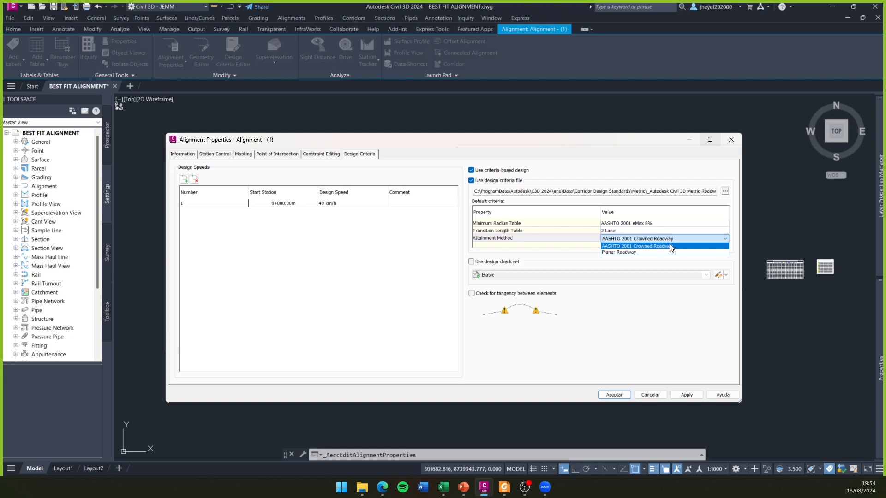
left_click(672, 246)
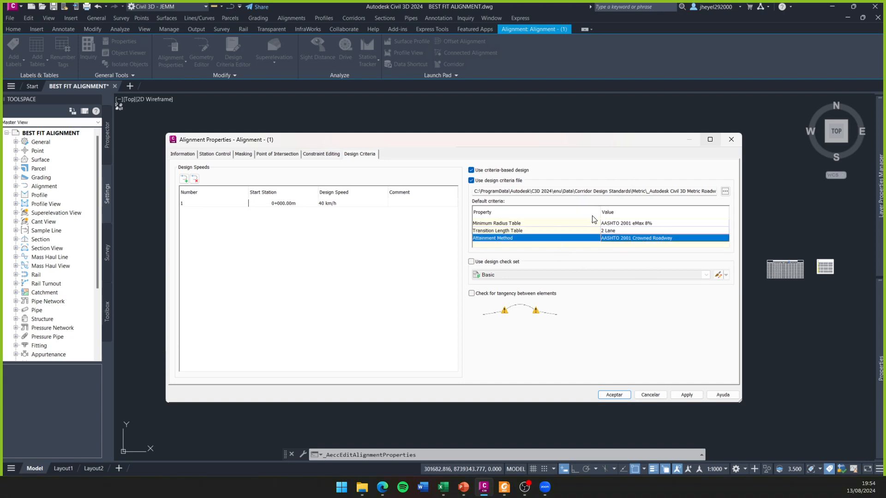
left_click_drag(697, 138, 680, 114)
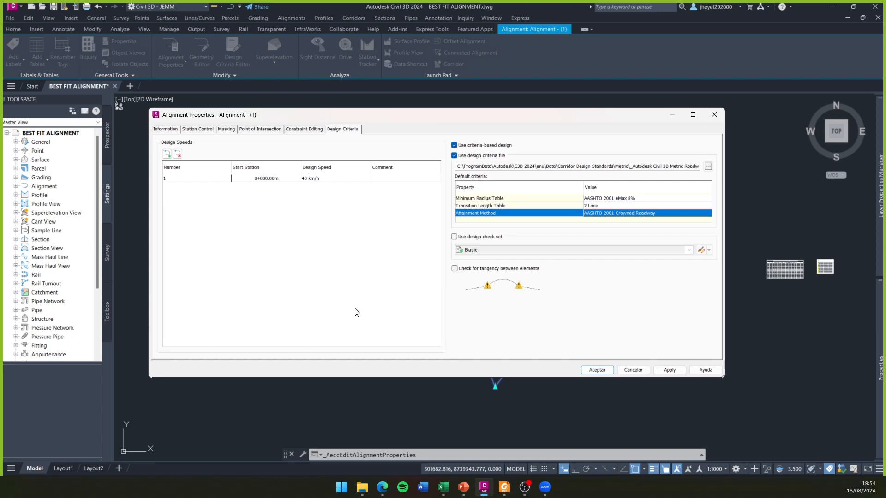
- Open Paint and draw a black circle about 185 × 182 pixels in the upper middle of the canvas
key("super")
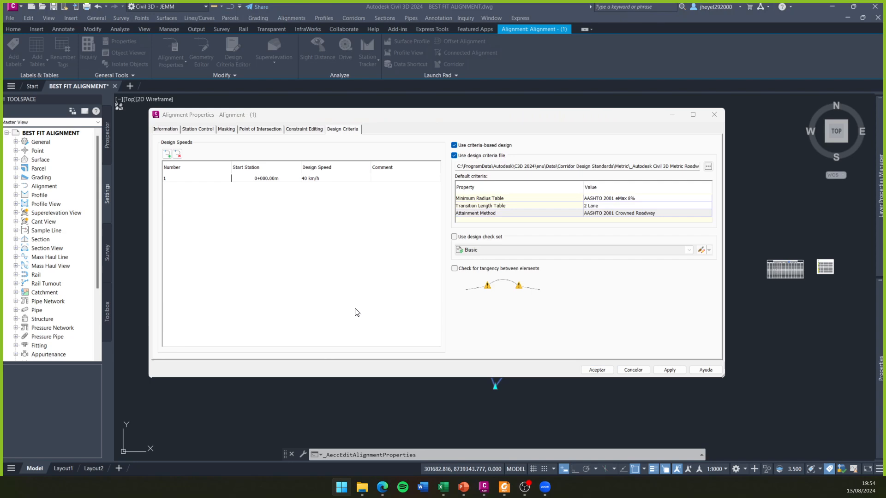
key("Return")
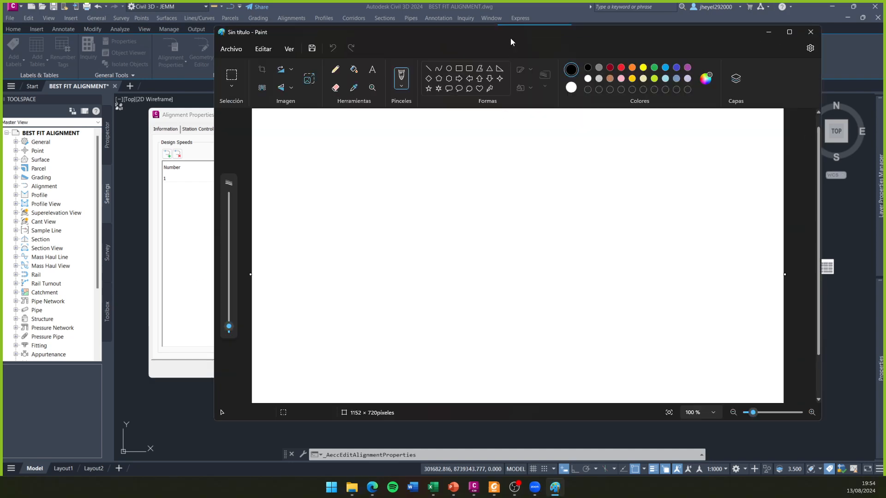
left_click_drag(511, 38, 412, 51)
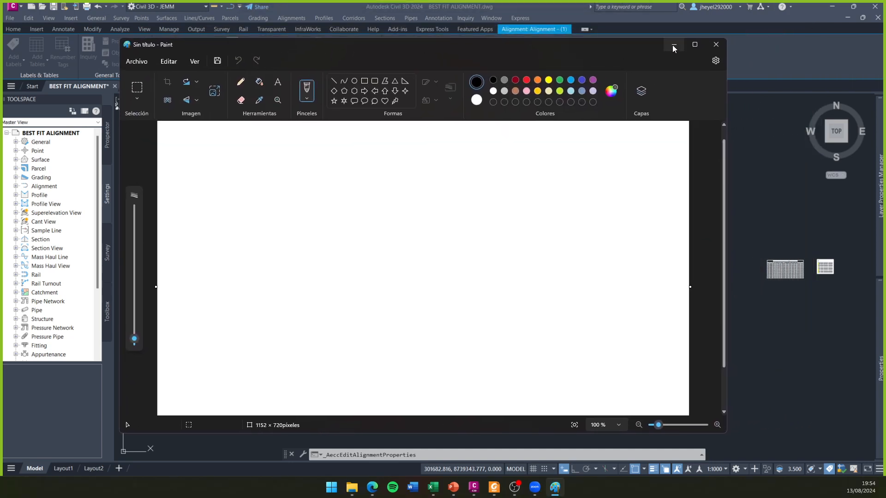
left_click(355, 81)
mouse_move(301, 184)
left_mouse_down()
mouse_move(347, 208)
mouse_move(387, 270)
left_mouse_up()
- Draw two black straight lines tangent to the circle, about 276 × 285 pixels down-left and about 528 × 160 pixels down-right
left_click(334, 81)
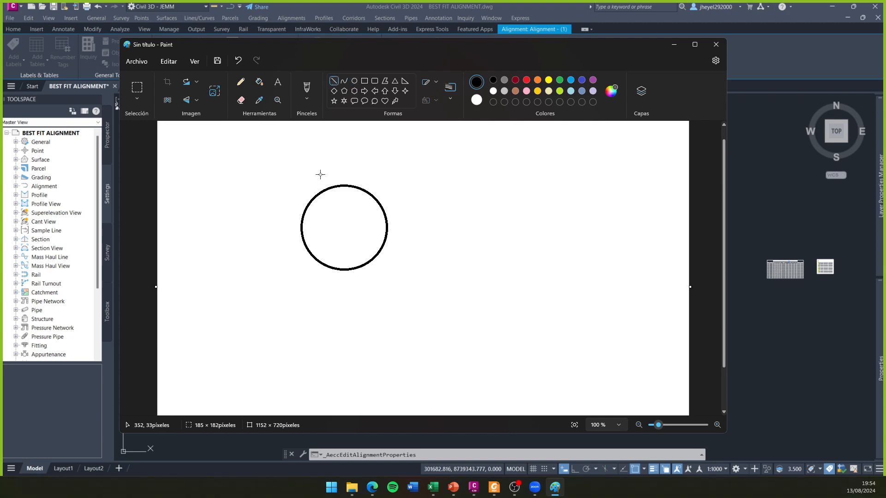
left_click_drag(315, 197, 188, 328)
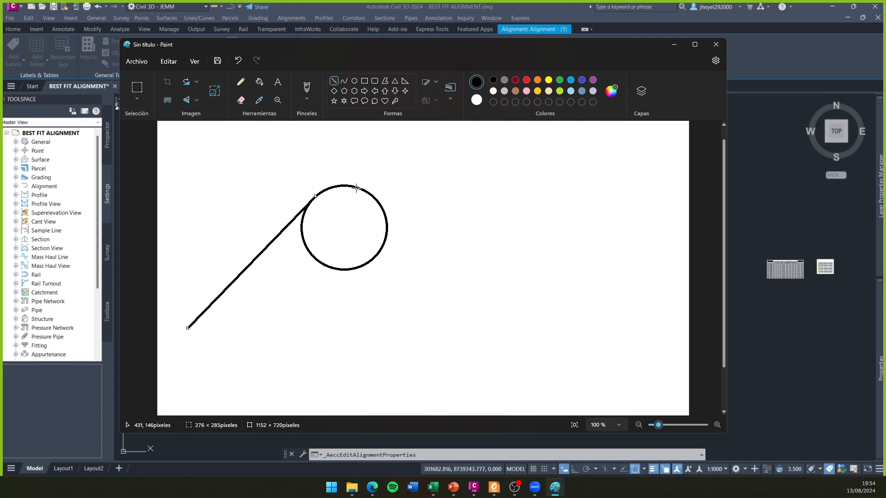
left_click_drag(355, 187, 542, 268)
key("ctrl+z")
left_click_drag(356, 187, 598, 260)
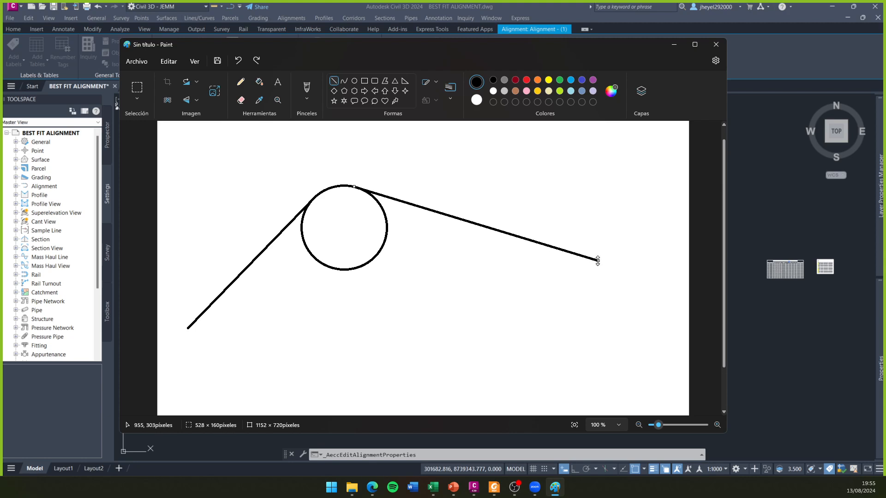
- Erase the lower part of the circle with an enlarged eraser, leaving only the arc that joins the two tangent lines
left_click(240, 99)
left_click_drag(357, 213, 366, 294)
left_click_drag(371, 259, 344, 269)
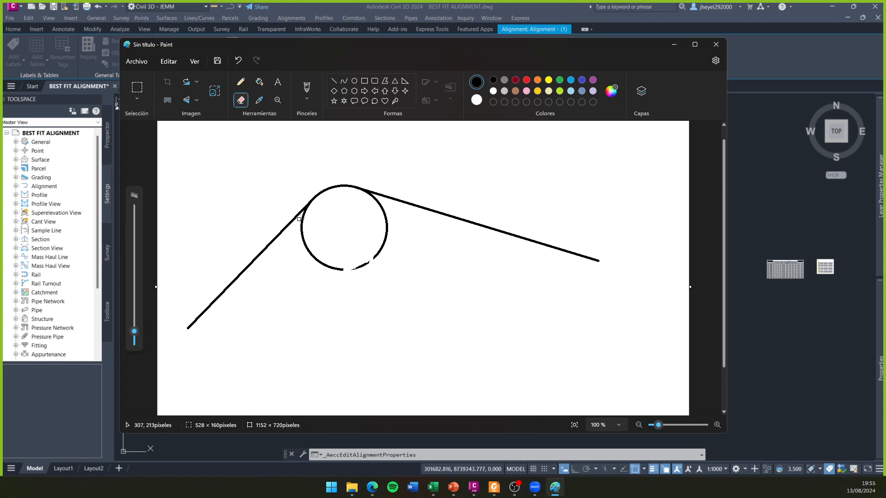
left_click_drag(306, 213, 301, 237)
key("ctrl+z")
left_click_drag(136, 330, 140, 267)
mouse_move(374, 269)
left_mouse_down()
mouse_move(328, 269)
mouse_move(321, 255)
mouse_move(320, 241)
mouse_move(363, 223)
mouse_move(355, 214)
mouse_move(374, 234)
mouse_move(320, 229)
mouse_move(343, 253)
left_mouse_up()
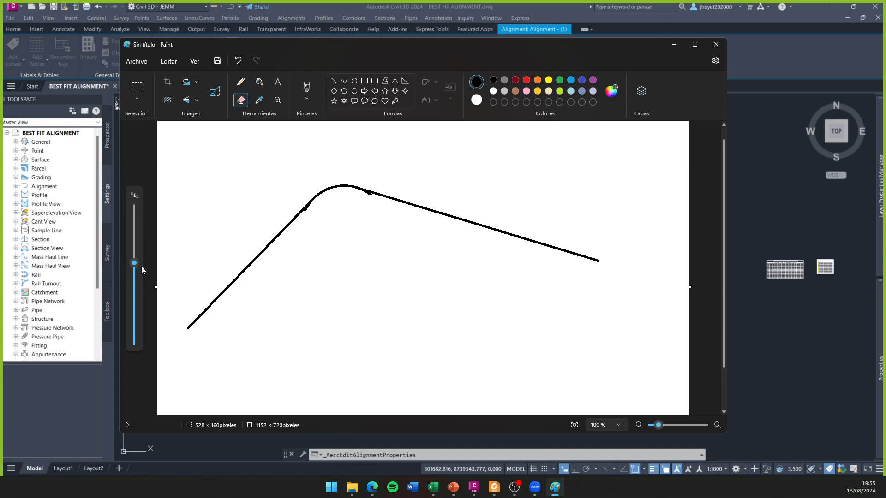
- Try a thin pencil mark near the start of the curve and undo it
left_click_drag(135, 264, 135, 332)
left_click(240, 82)
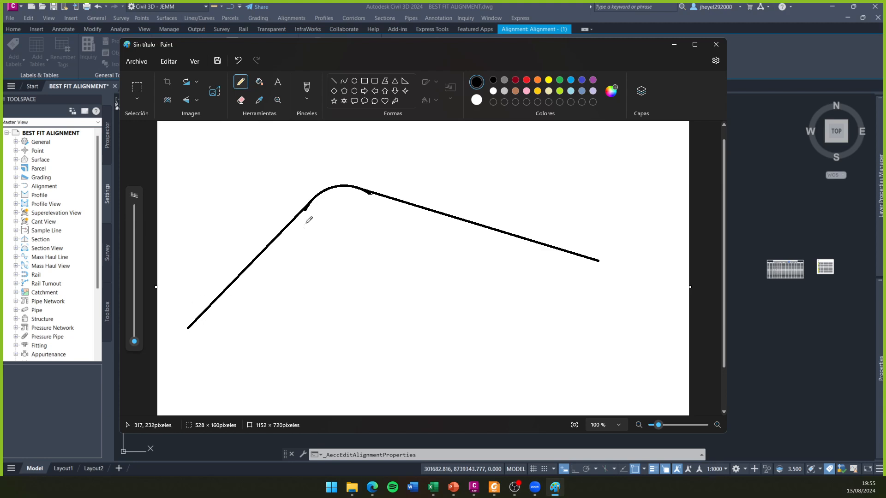
left_click_drag(308, 181, 319, 192)
key("ctrl+z")
- Try marking the top of the curve with a red straight line and a thick red circle, and undo both
left_click(527, 80)
left_click(334, 81)
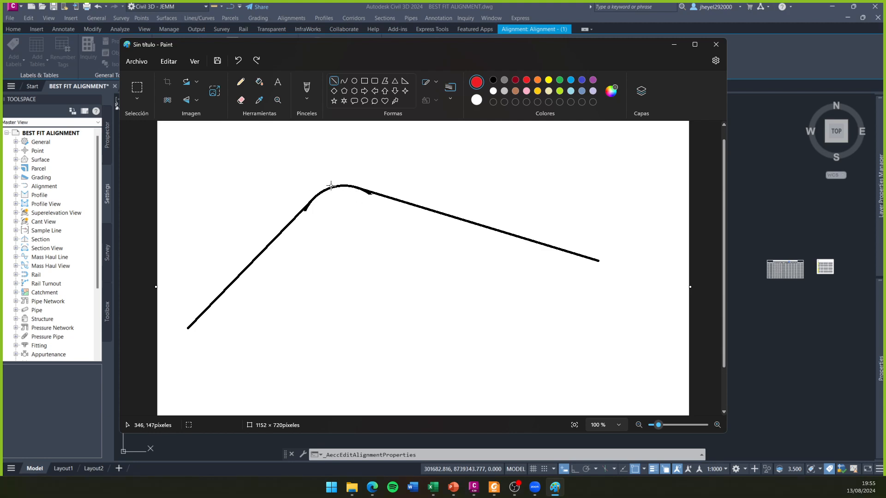
left_click_drag(343, 185, 380, 123)
left_click(343, 200)
left_click(240, 83)
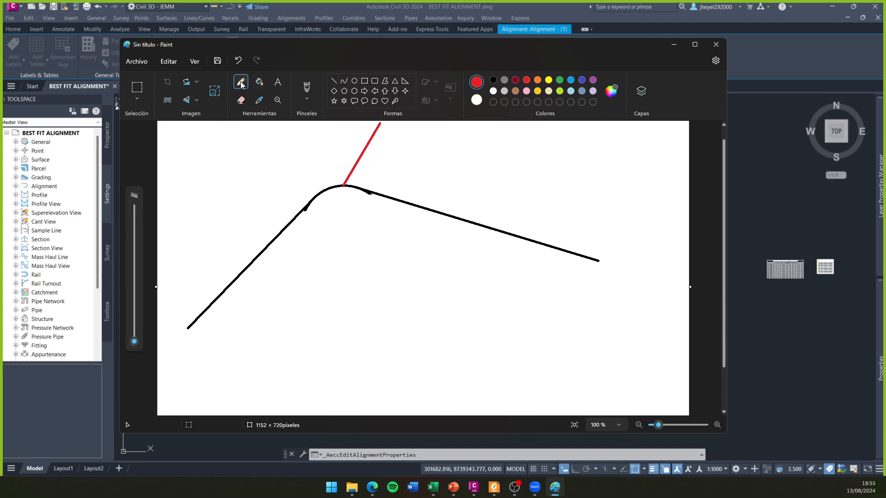
mouse_move(134, 341)
left_mouse_down()
mouse_move(135, 318)
mouse_move(134, 329)
left_mouse_up()
mouse_move(337, 178)
left_mouse_down()
mouse_move(358, 176)
mouse_move(325, 178)
left_mouse_up()
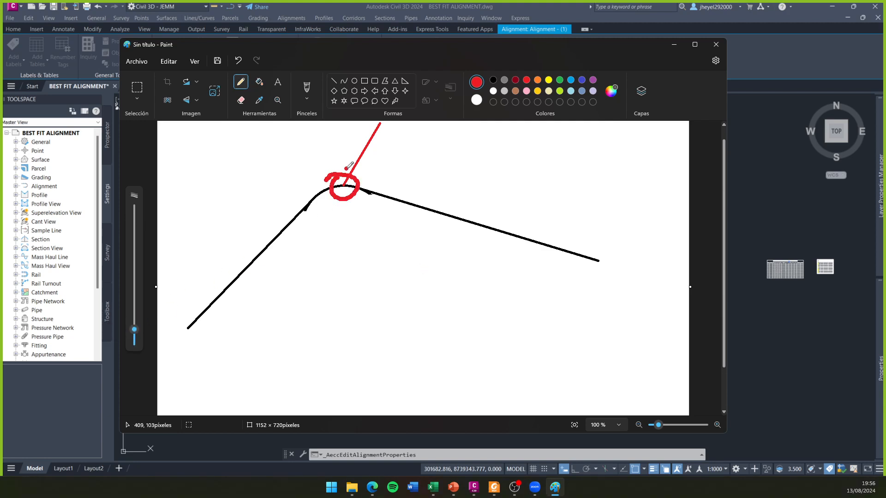
key("ctrl+z")
key("ctrl+z")
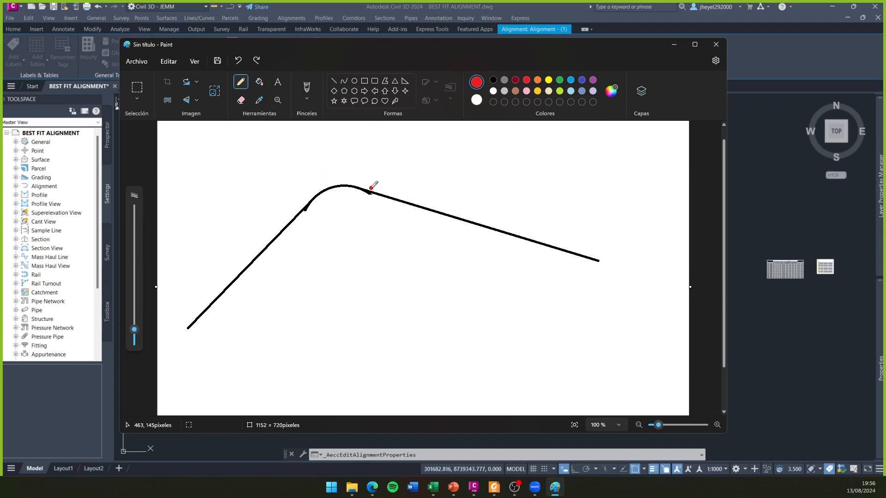
- Sketch a red freehand road edge beneath the alignment, straight at both ends with a raised bump in the middle
left_click_drag(134, 330, 134, 334)
mouse_move(210, 355)
left_mouse_down()
mouse_move(358, 358)
mouse_move(410, 338)
mouse_move(471, 358)
mouse_move(650, 347)
left_mouse_up()
left_click(626, 352)
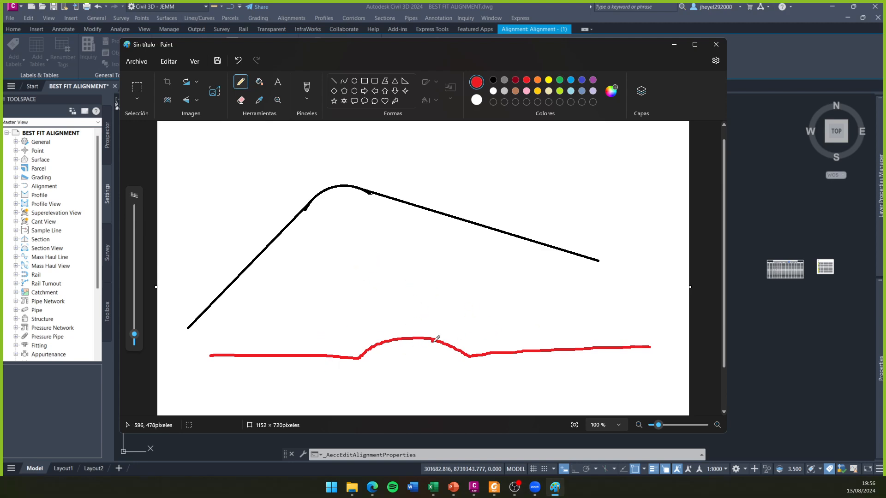
- Try a straight red base line beneath the bump and undo the extra red marks
left_click_drag(358, 358, 482, 355)
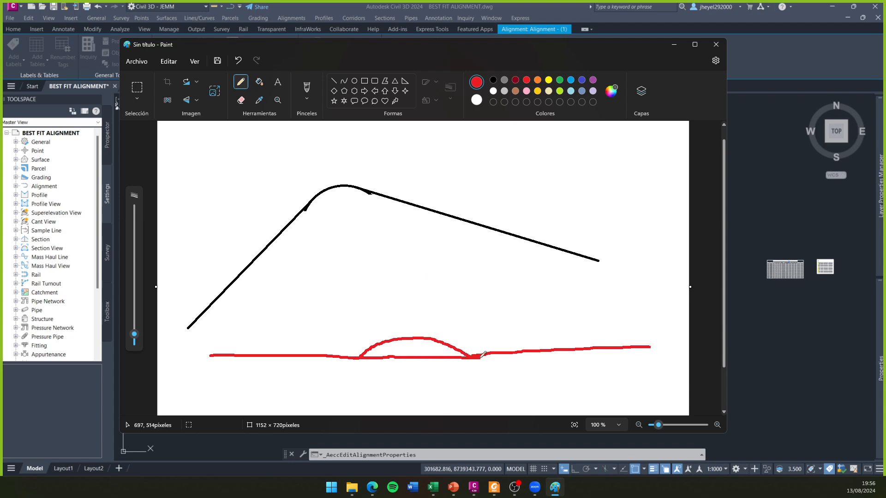
key("ctrl+z")
left_click(465, 196)
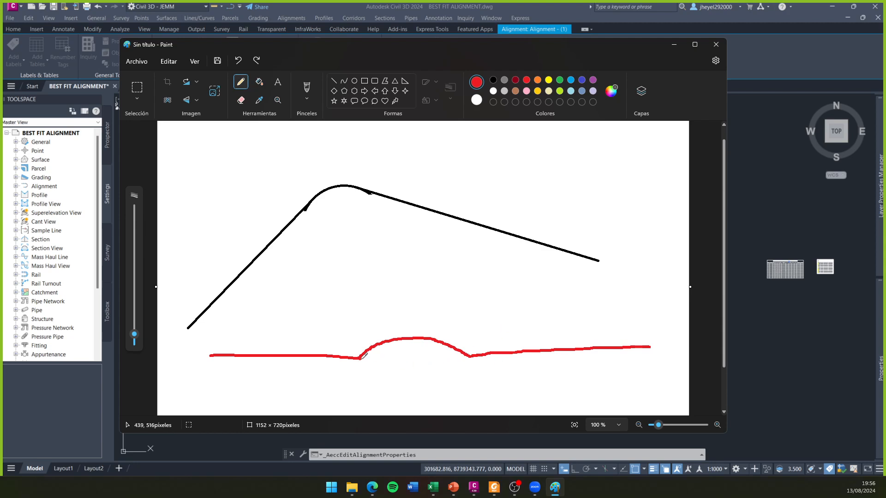
left_click(417, 320)
key("ctrl+z")
- Try thin orange transition strokes at both ends of the red bump, and undo them
left_click(538, 82)
left_click_drag(135, 335, 137, 341)
left_click_drag(332, 356, 375, 345)
left_click_drag(450, 346, 495, 355)
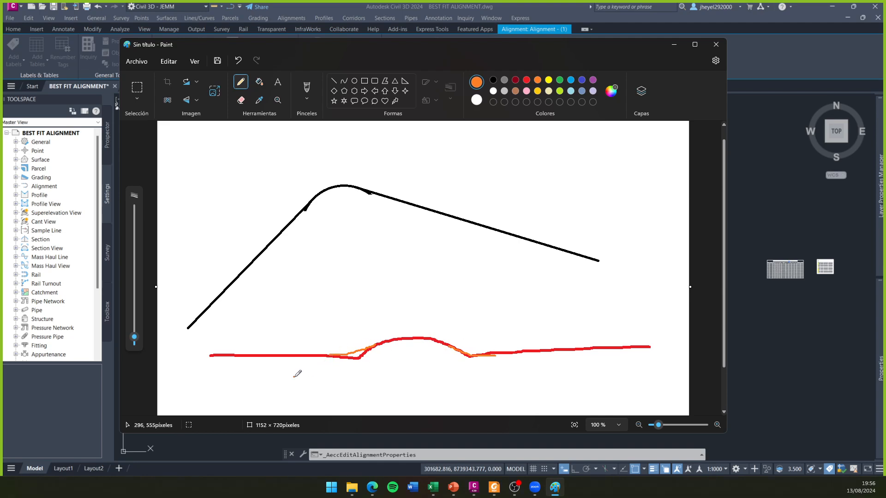
key("ctrl+z")
key("ctrl+z")
- Leave the Paint sketch for Civil 3D's alignment properties and enable the tangency check between elements
left_click_drag(528, 306, 507, 327)
mouse_move(507, 312)
left_mouse_down()
mouse_move(494, 336)
mouse_move(532, 329)
left_mouse_up()
left_click(667, 45)
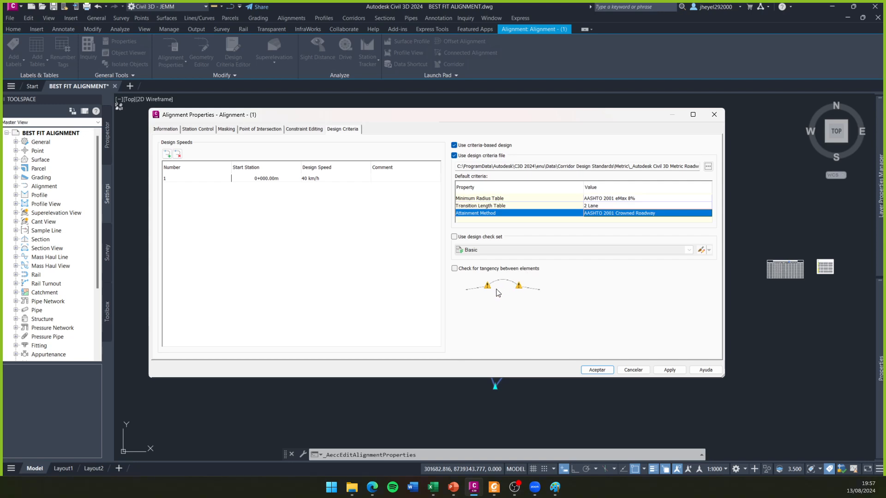
left_click(454, 270)
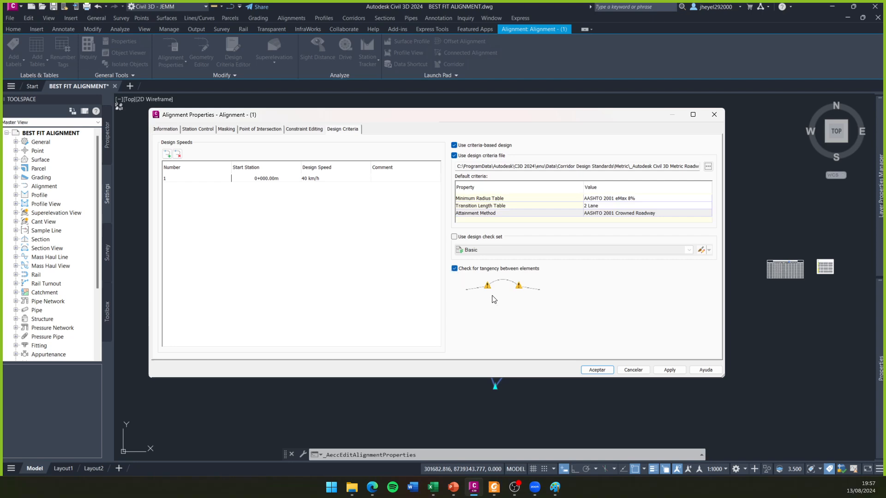
mouse_move(476, 115)
left_mouse_down()
mouse_move(614, 112)
mouse_move(552, 84)
mouse_move(718, 259)
mouse_move(493, 115)
mouse_move(529, 146)
mouse_move(434, 112)
left_mouse_up()
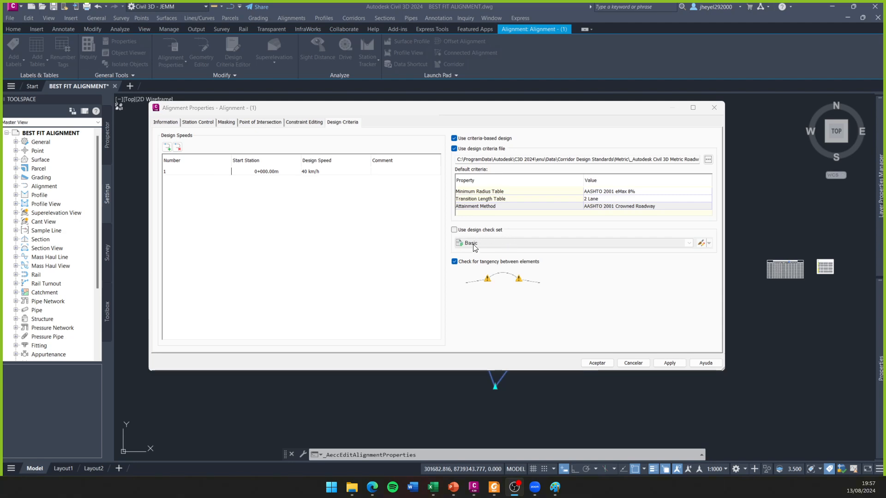
- Enable the use of a design check set for the alignment and look through the available DG-2018 sets
left_click(454, 230)
left_click(690, 243)
key("Up")
key("Up")
key("Up")
key("Up")
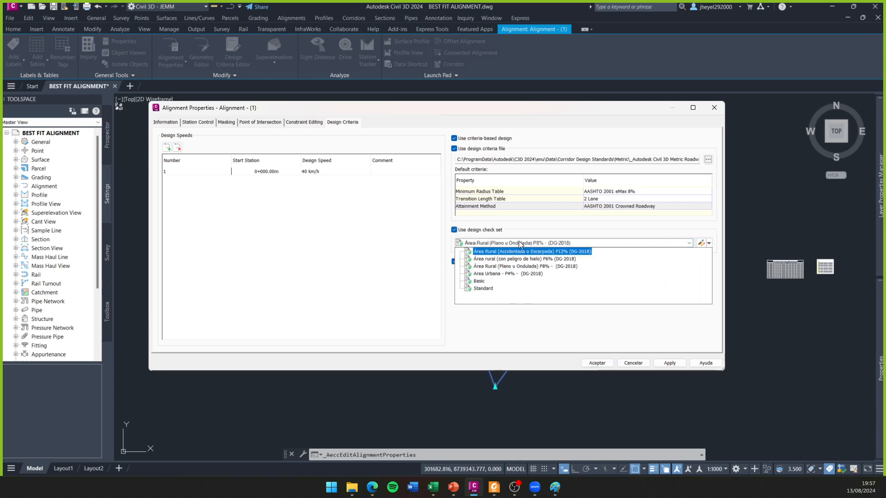
left_click(691, 243)
- Create a new alignment design check set named Curvas_S and show its design checks
left_click(709, 243)
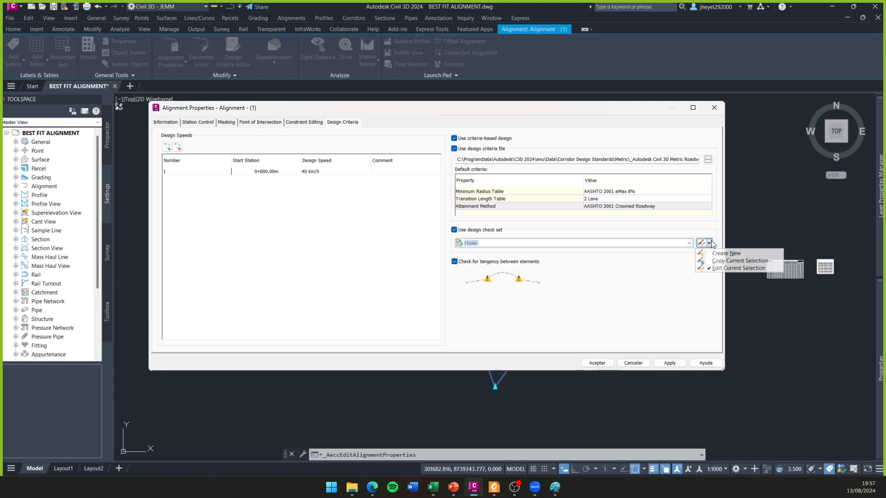
left_click(718, 256)
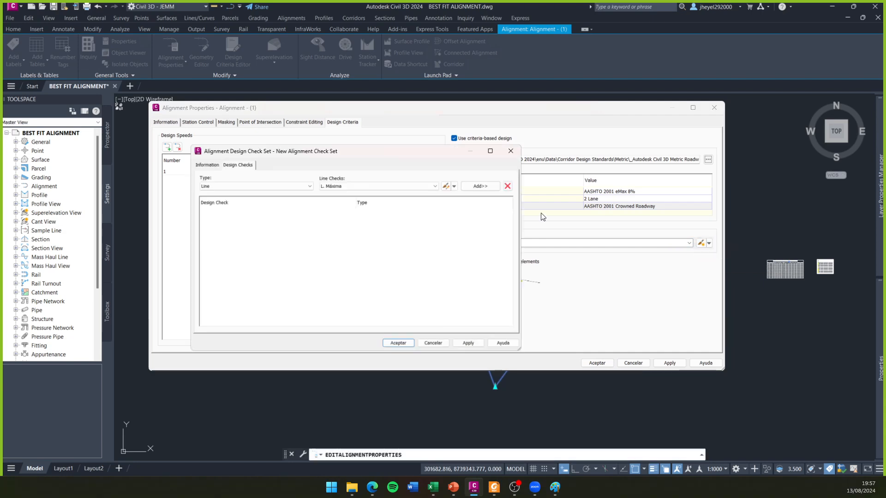
left_click(331, 145)
left_click_drag(391, 168, 285, 190)
type("Curvas_S")
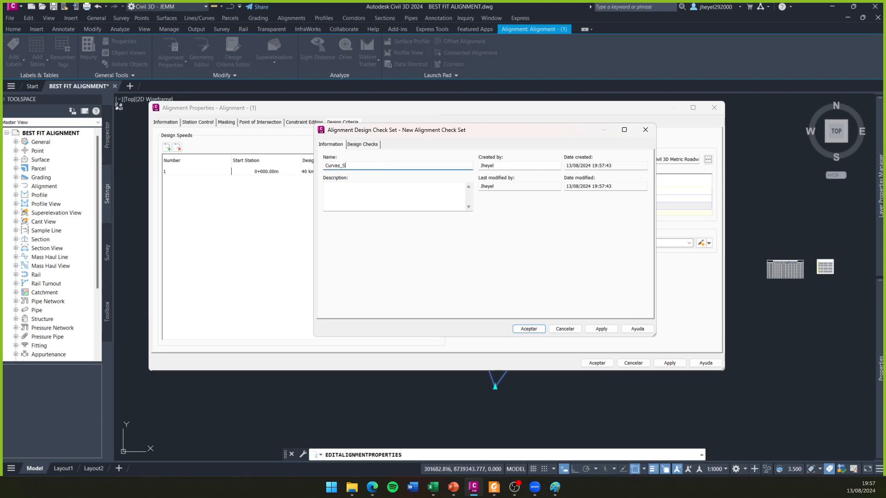
double_click(337, 171)
left_click(362, 145)
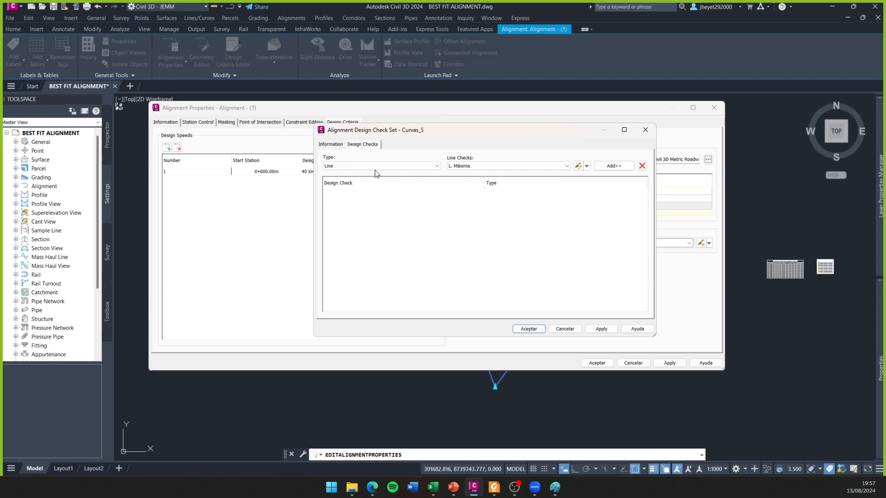
- Create a new line check named "Long. Min S" with the description "Mínima longitud para tramos tangentes en S"
left_click(420, 166)
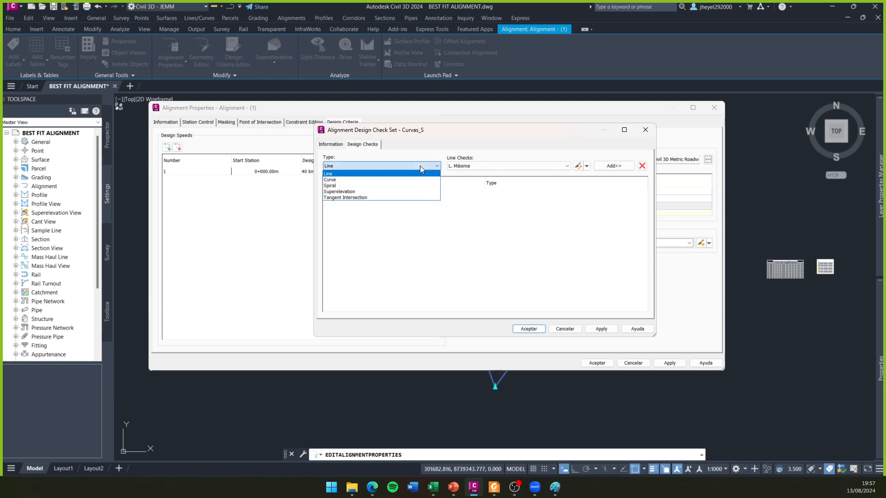
left_click(366, 174)
left_click(530, 167)
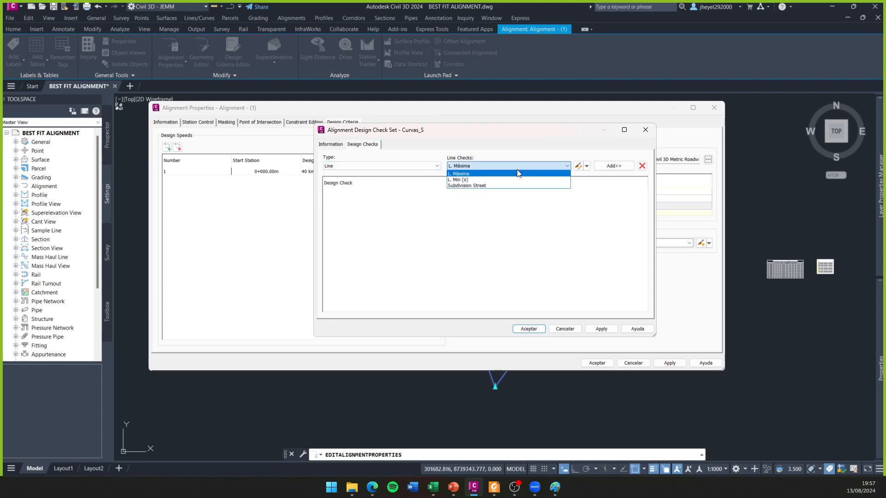
left_click(468, 180)
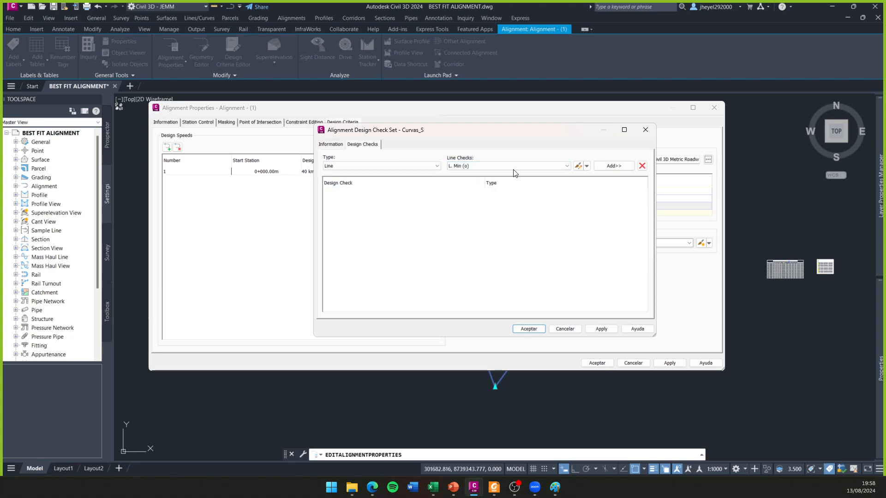
left_click(587, 166)
left_click(603, 176)
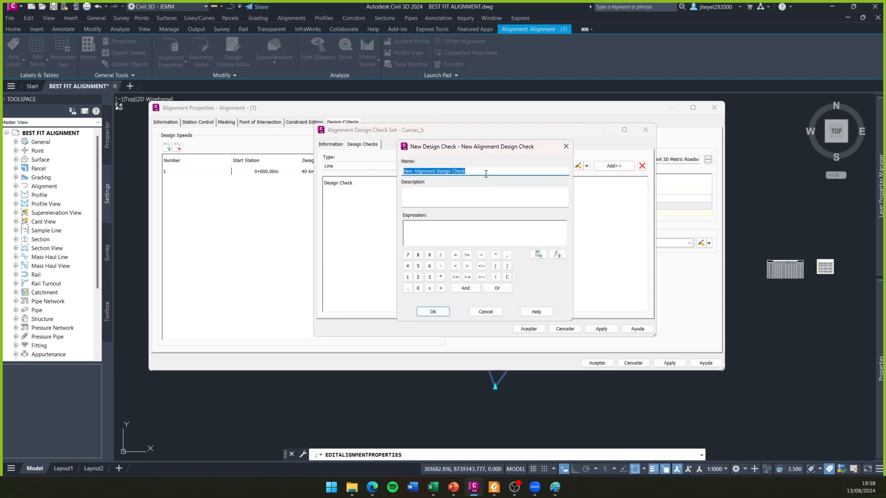
type("Long. Min S")
left_click(432, 192)
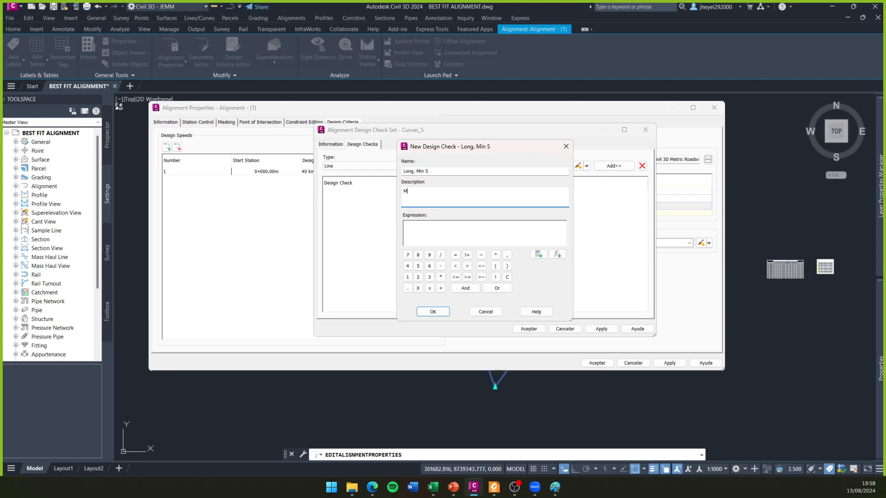
type("Mínima longitud para tramos tangentes en S")
- Consult the tangent length formulas below Tabla 302.01 in the DG-2018 road manual PDF, and return to the empty check expression
left_click(434, 229)
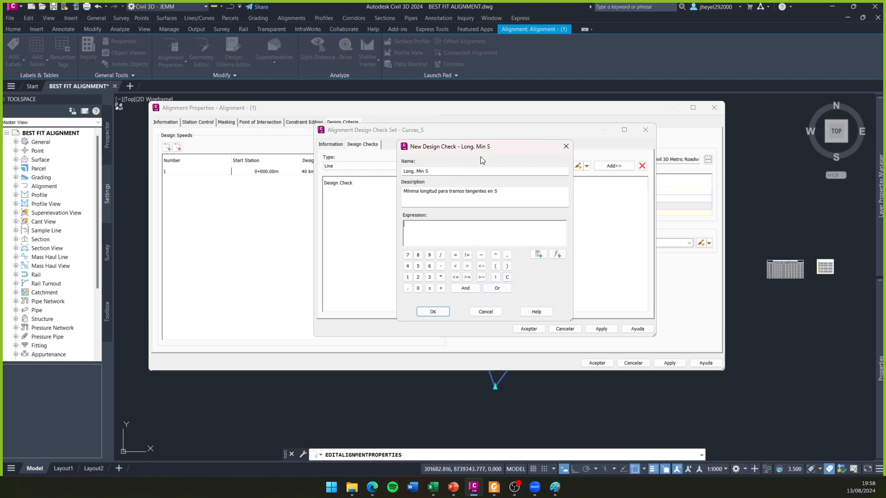
left_click_drag(497, 149, 524, 147)
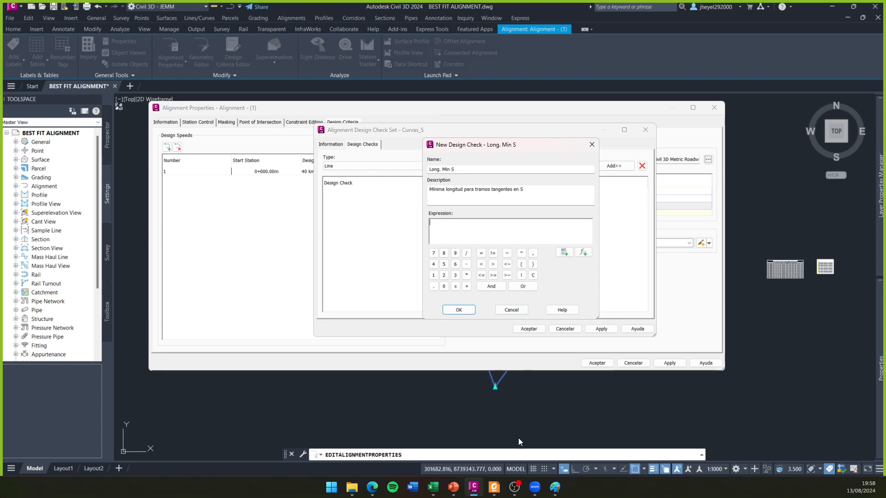
left_click(494, 488)
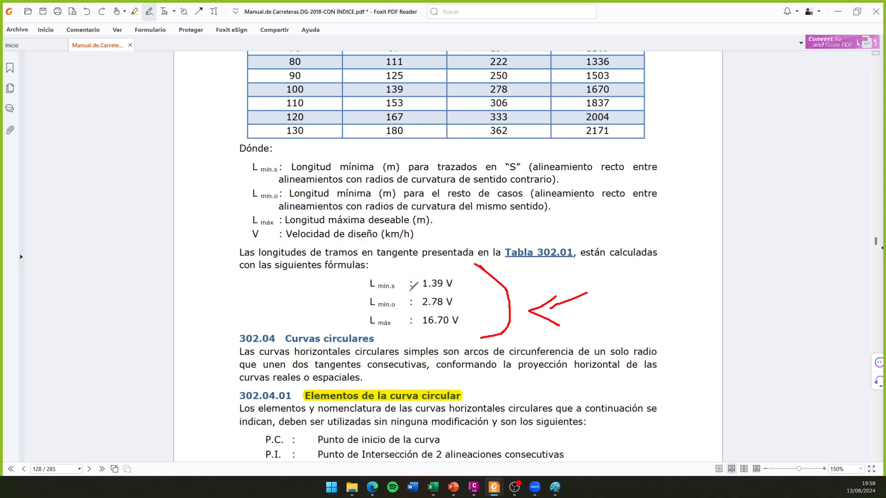
left_click(837, 12)
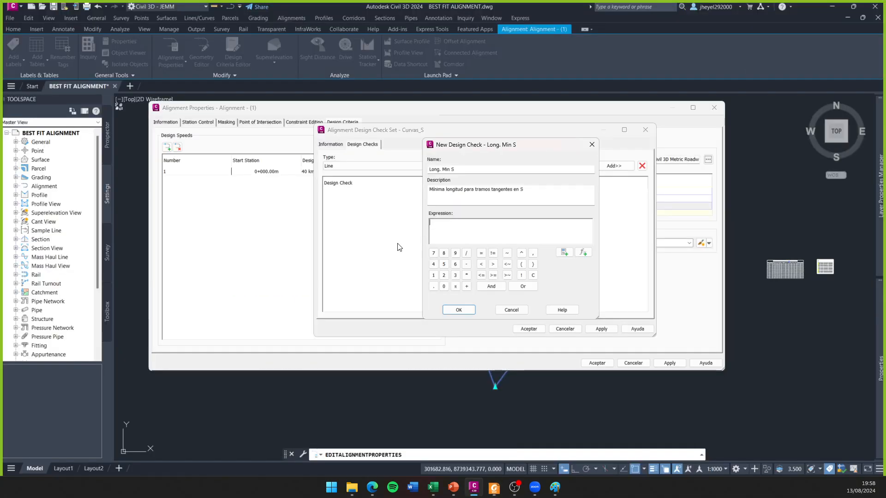
- Define the Long. Min S check expression as Length>=1.39*{Design Speed}
left_click(564, 252)
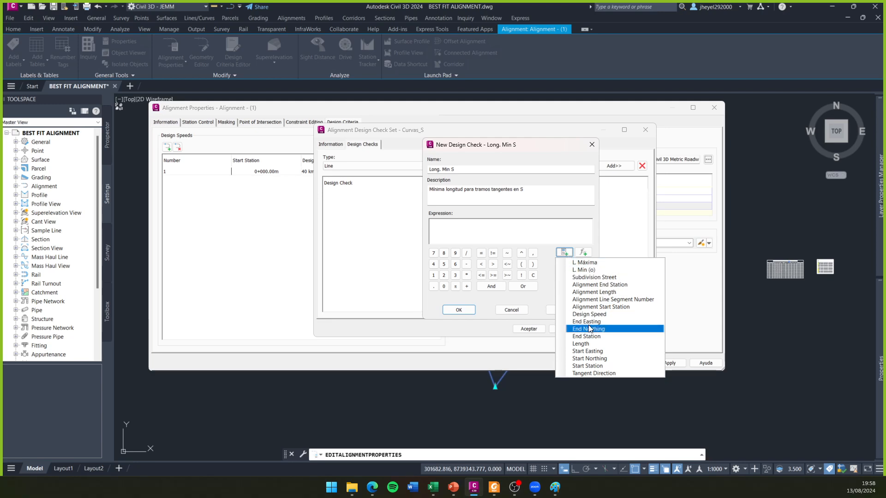
left_click(586, 344)
left_click(493, 275)
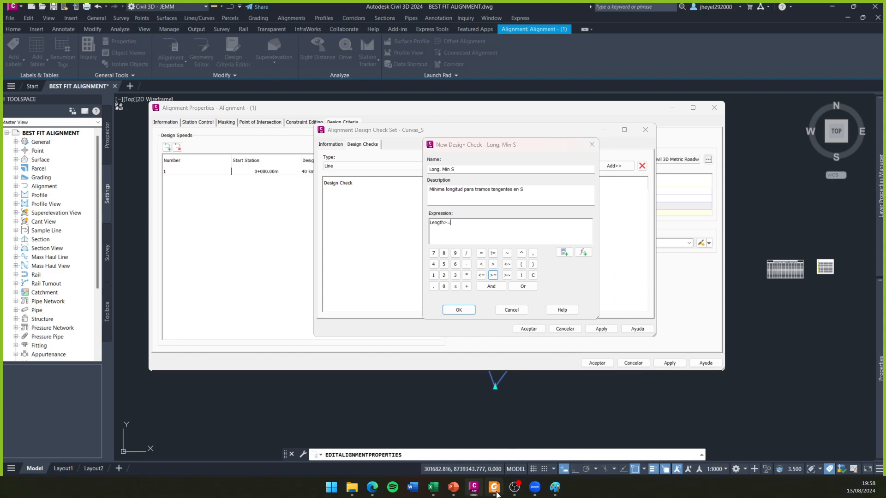
left_click(495, 491)
left_click(494, 488)
type("1.39")
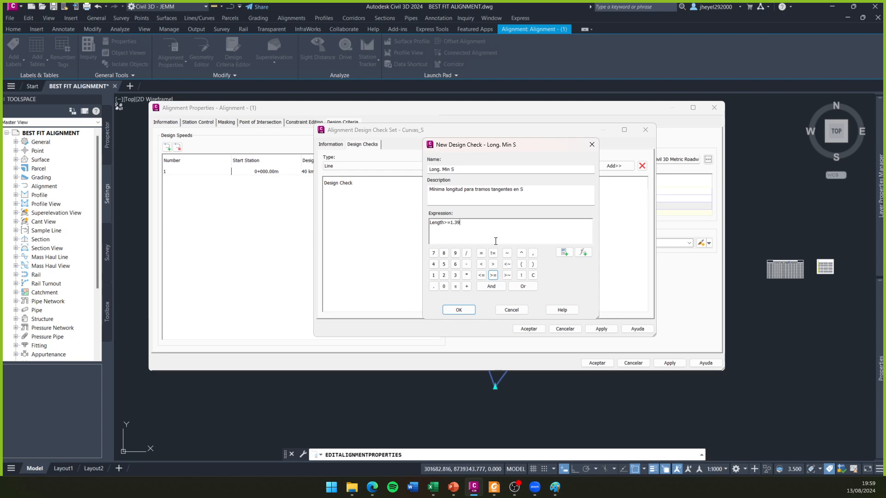
left_click(466, 275)
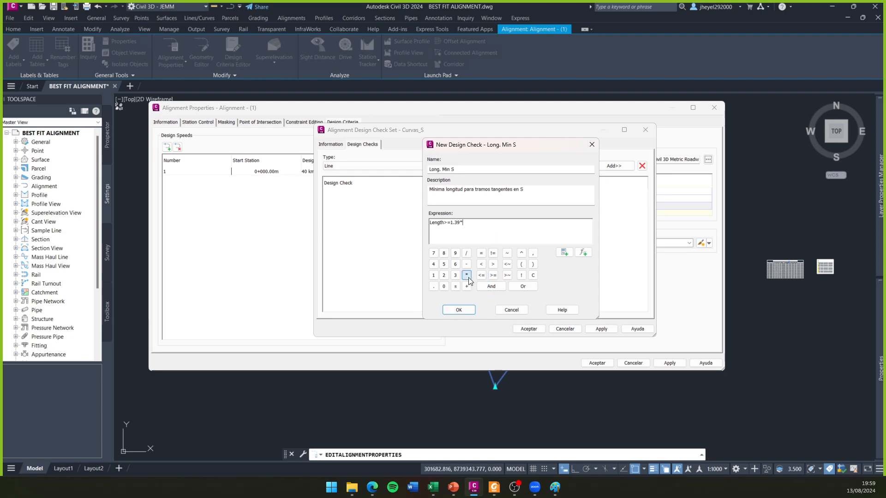
left_click(563, 249)
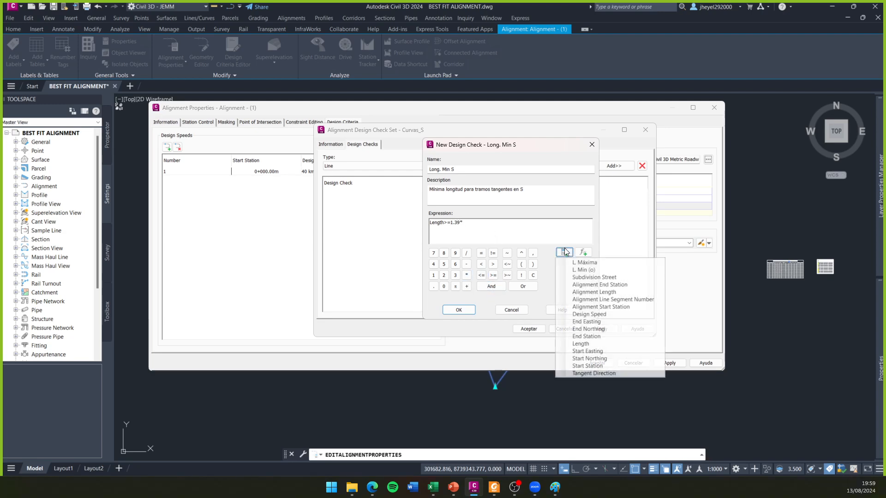
left_click(589, 314)
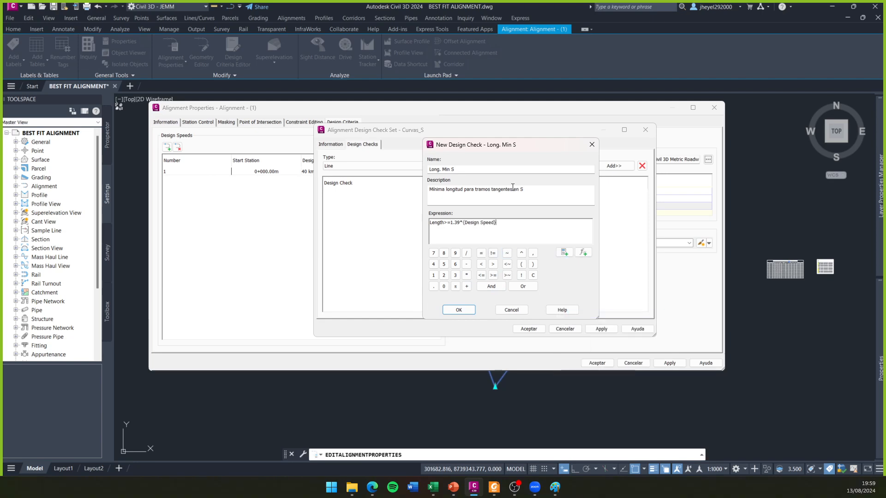
- Save the Long. Min S line check and add it to the Curvas_S design check set
left_click(459, 310)
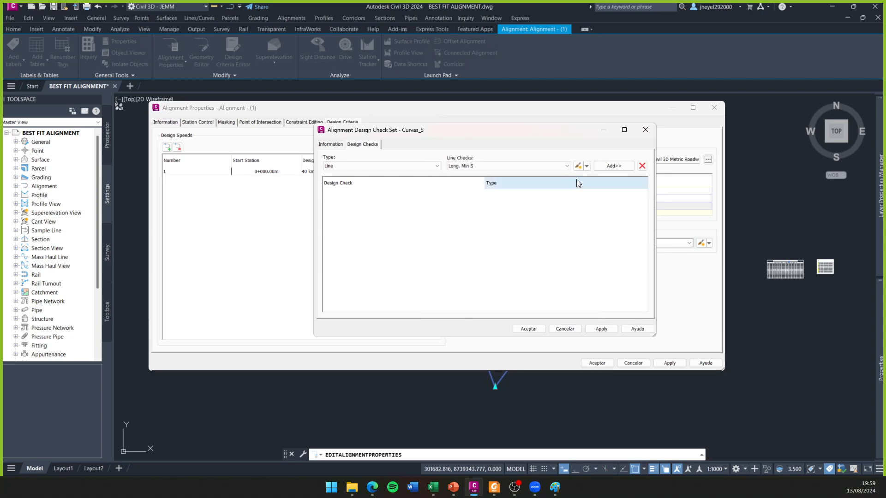
left_click(613, 166)
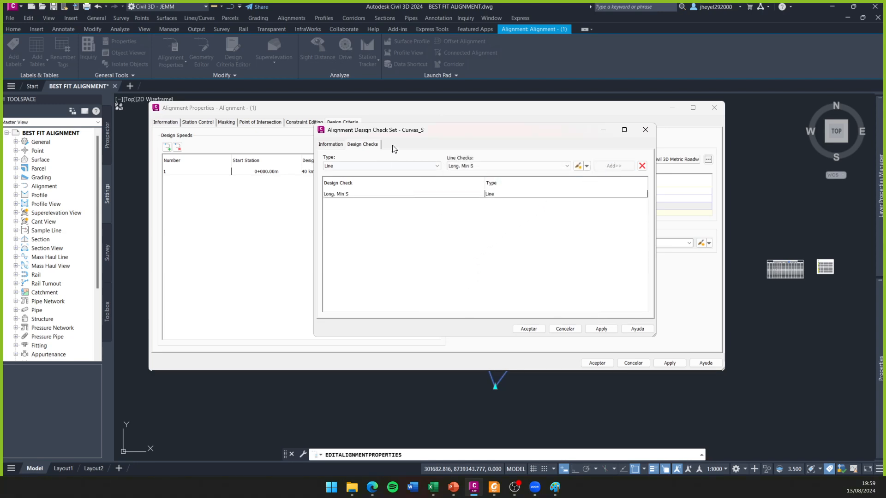
left_click_drag(395, 133, 433, 127)
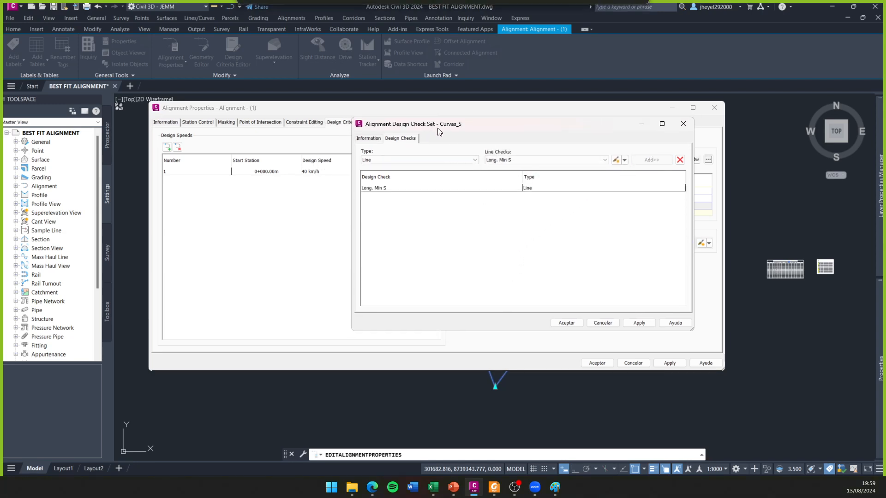
- Look through the other available line checks and accept the Curvas_S set with only Long. Min S
left_click(579, 160)
left_click(530, 168)
left_click(577, 165)
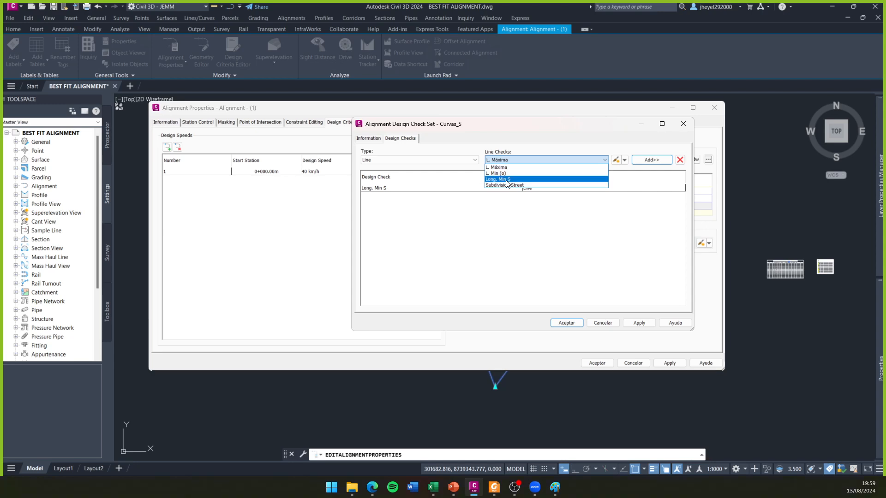
left_click(516, 174)
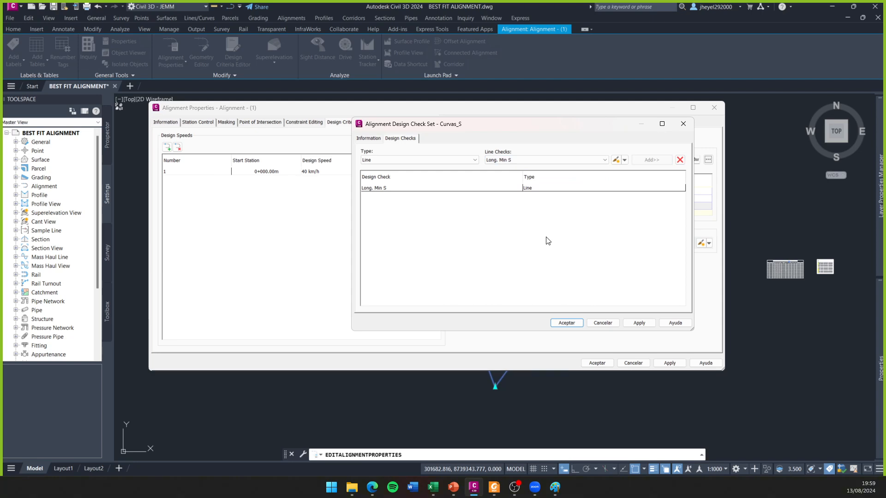
left_click_drag(514, 128, 376, 131)
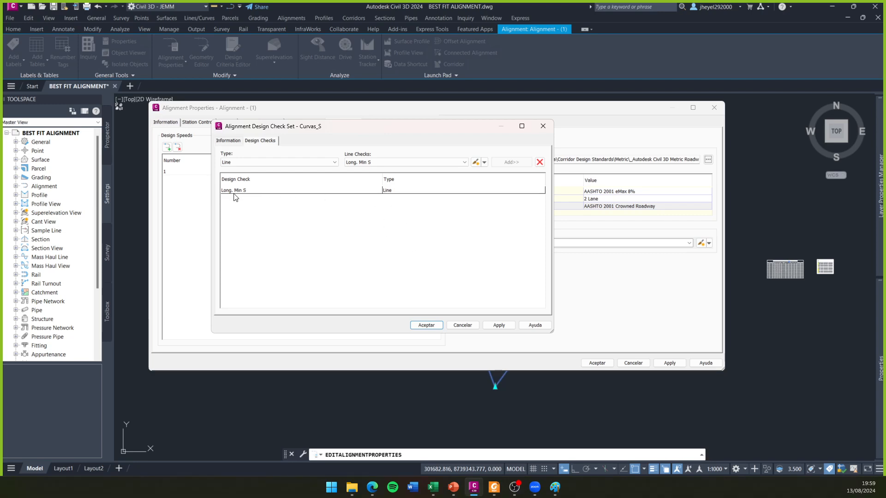
left_click(425, 325)
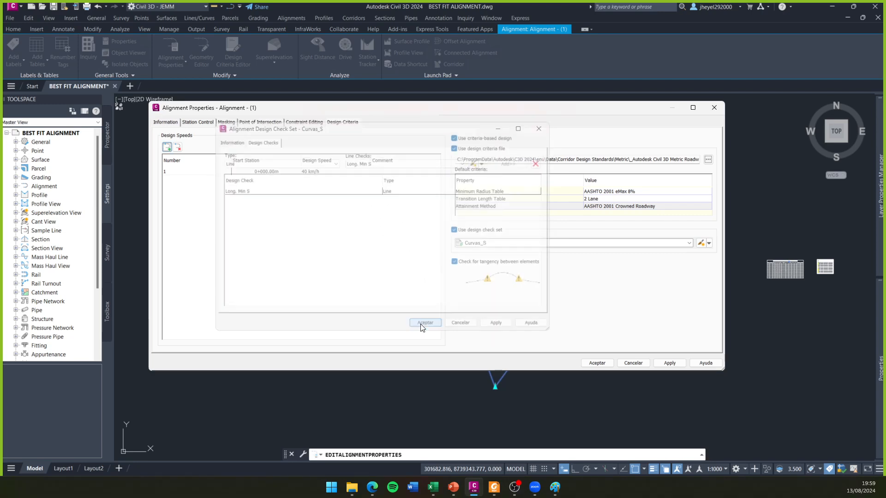
left_click(710, 246)
left_click(736, 261)
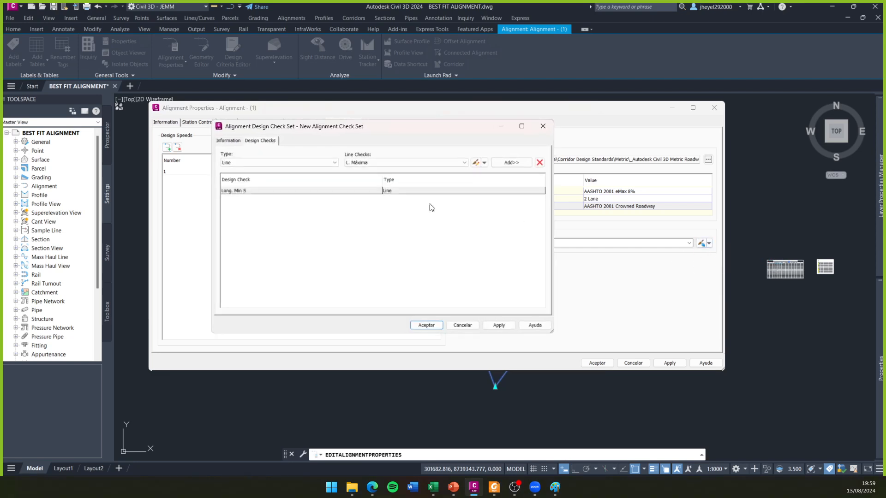
left_click(228, 142)
left_click_drag(289, 162, 203, 168)
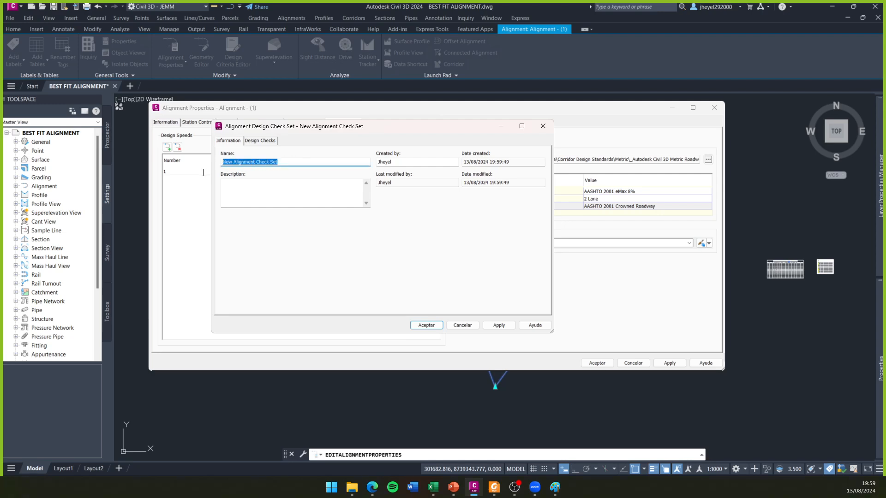
left_click(542, 126)
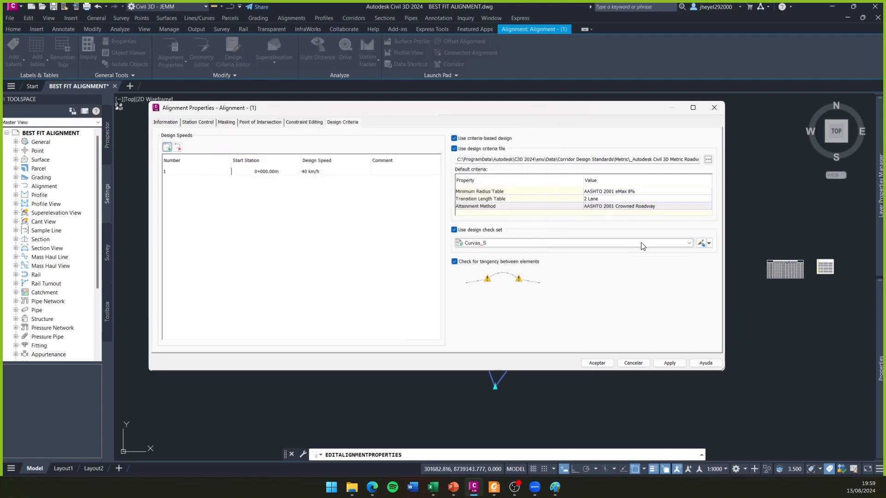
- Create a new alignment design check set named Cuvas_O and display its empty list of design checks
left_click(709, 243)
left_click(727, 253)
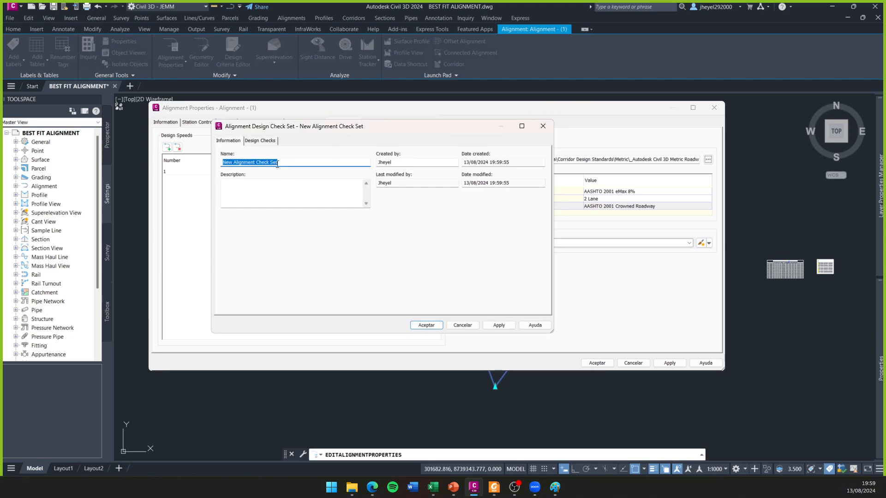
left_click_drag(384, 127, 338, 259)
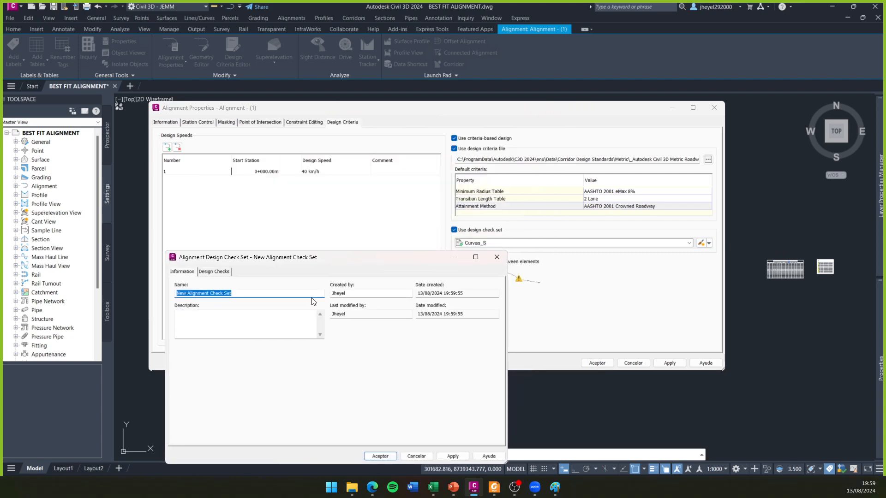
type("Cuvas_O")
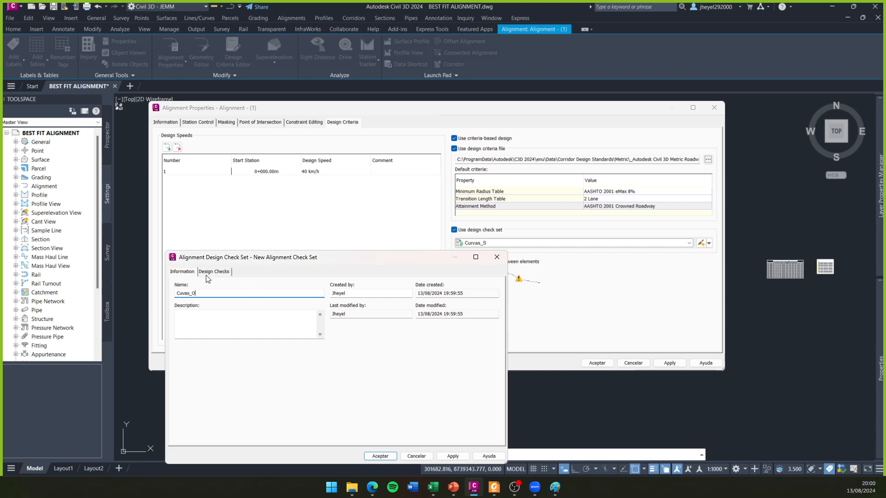
left_click(207, 275)
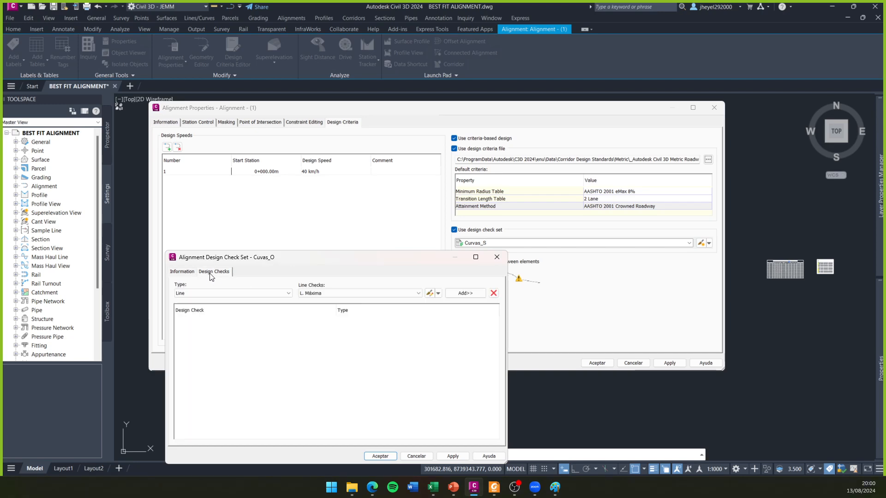
left_click_drag(248, 264, 244, 132)
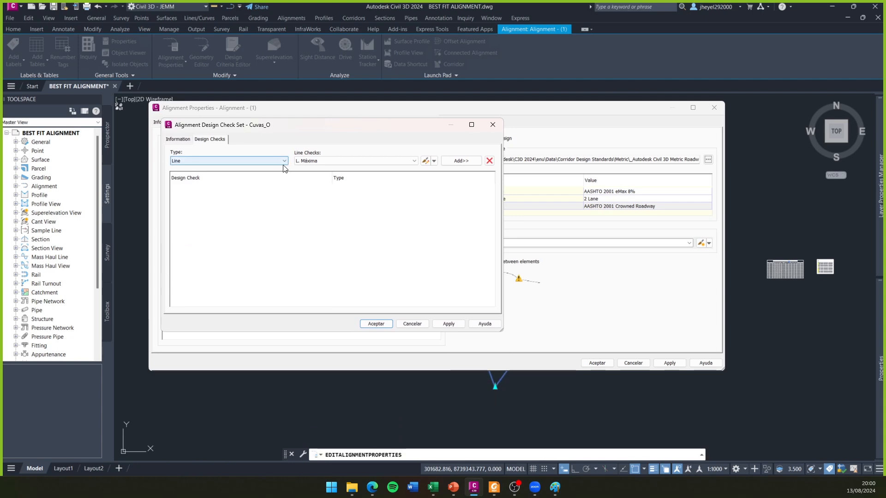
- Choose the existing L. Min (o) line check and examine its expression
left_click(181, 161)
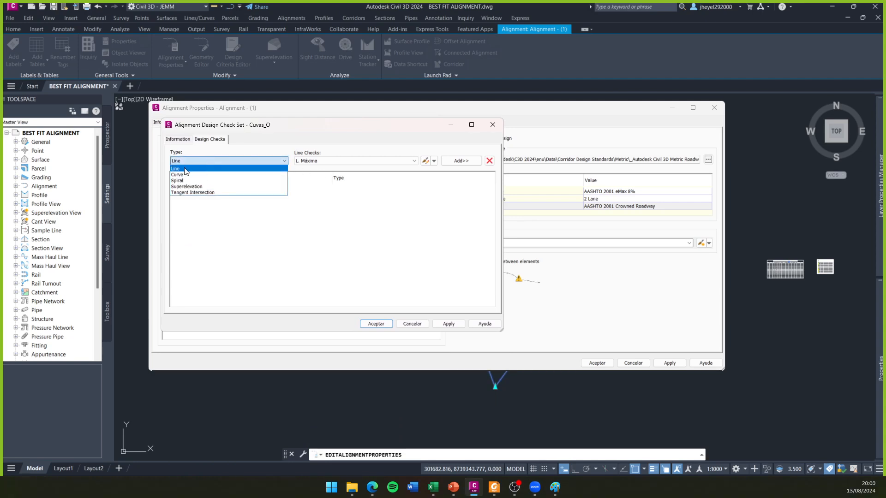
left_click(185, 169)
left_click(396, 162)
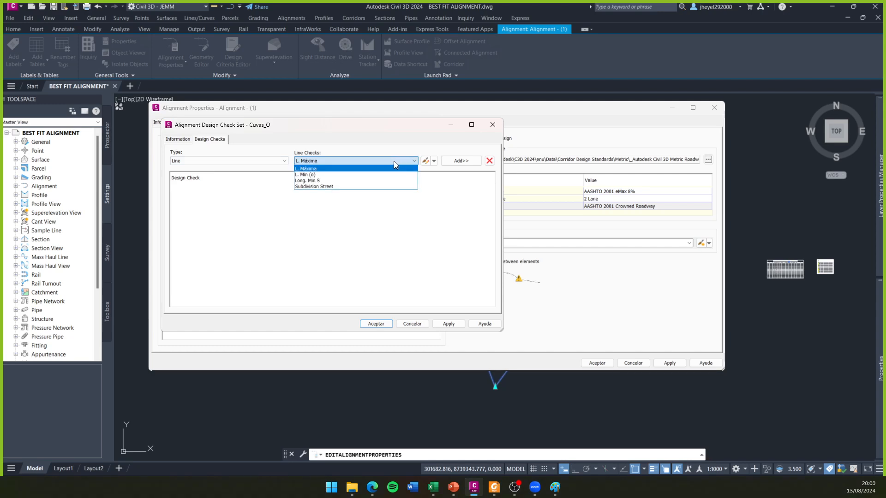
left_click(306, 175)
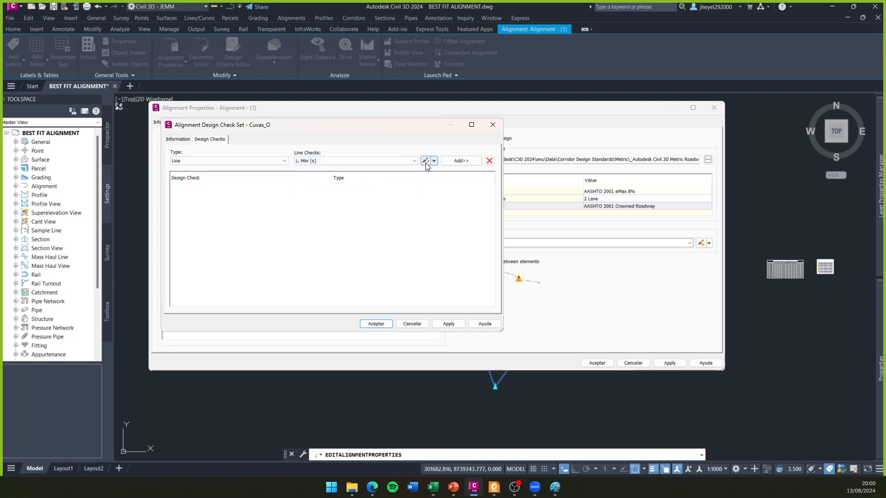
left_click(425, 161)
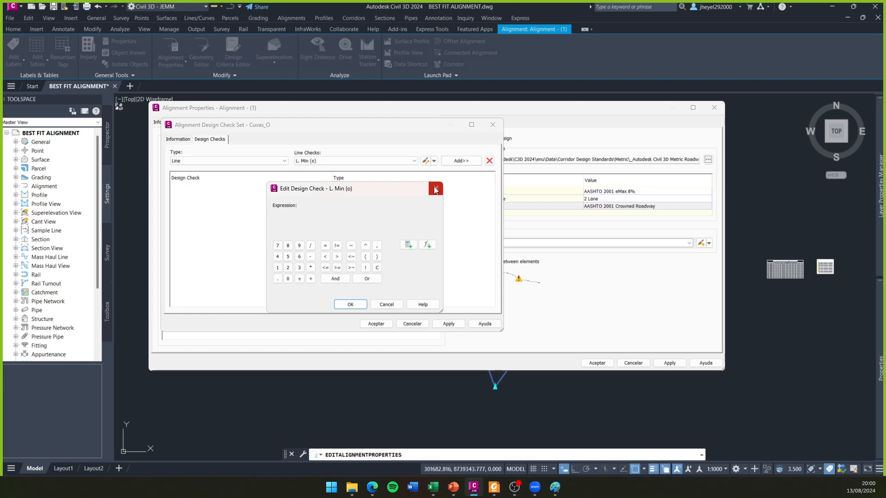
left_click(435, 188)
left_click(426, 161)
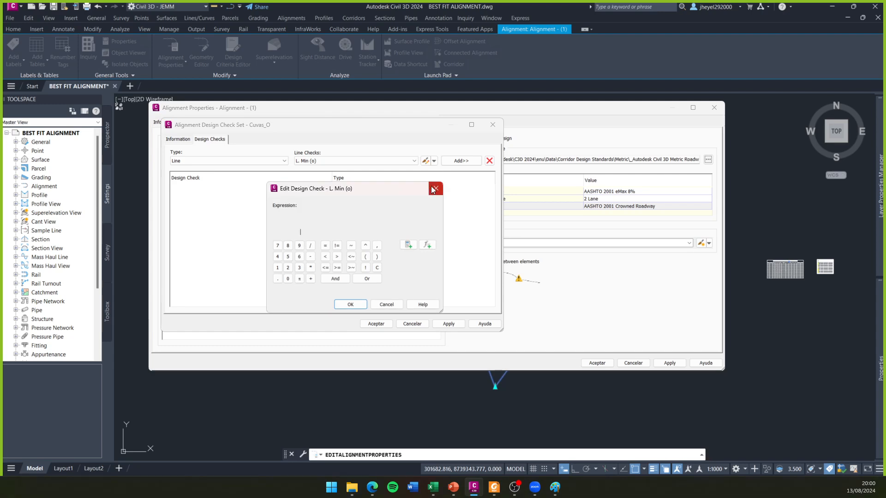
left_click(435, 189)
left_click(462, 162)
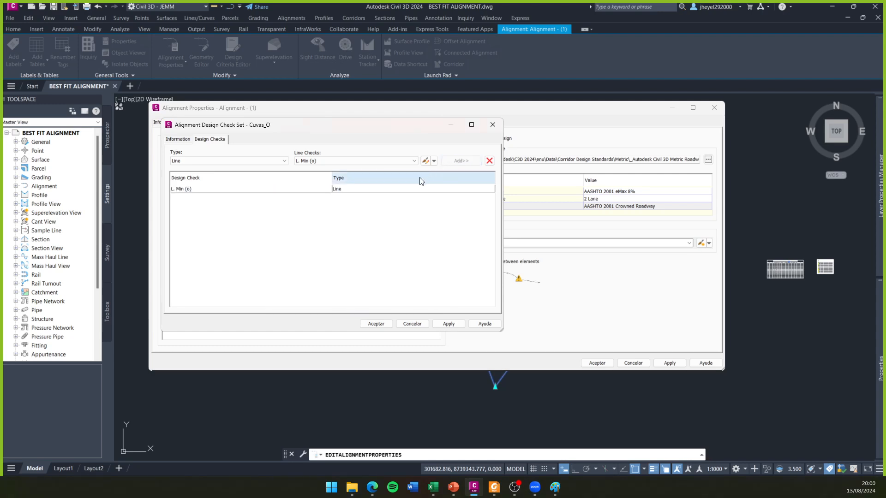
left_click(240, 189)
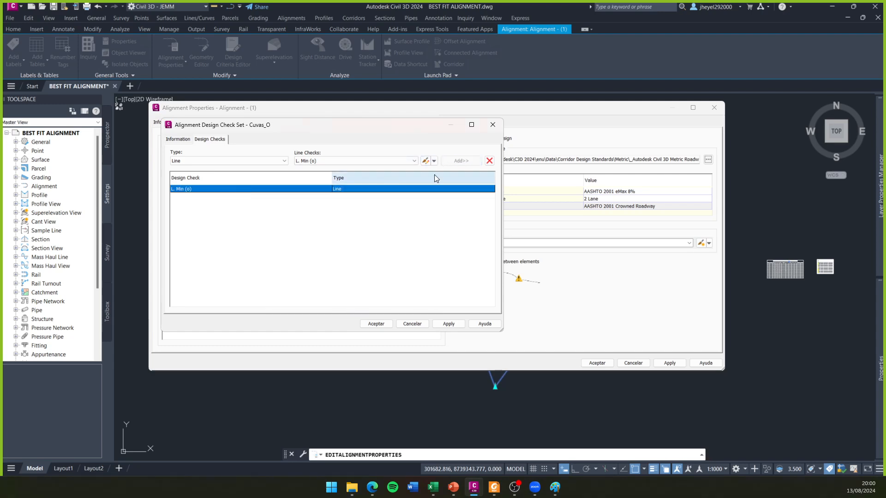
left_click(489, 161)
- Create a new line check named Long. Min O with the description "Longitud del tramo tangente mínimo para curvas en O"
left_click(406, 161)
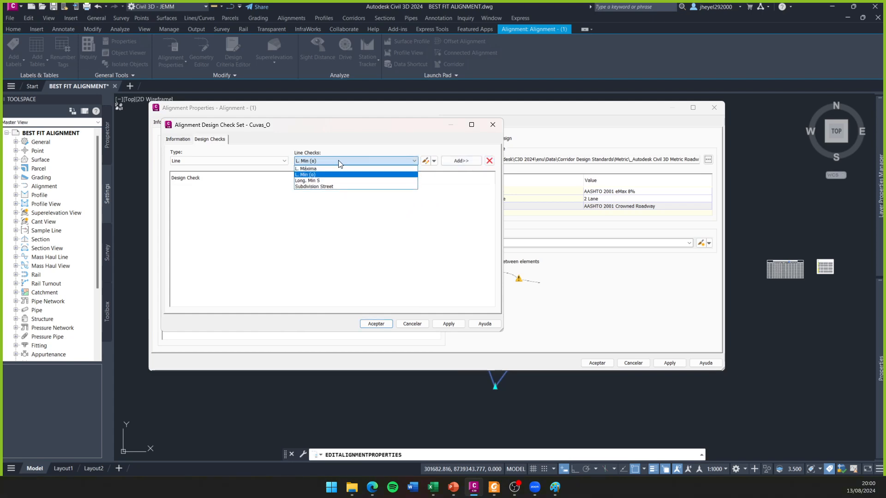
left_click(319, 178)
left_click(434, 161)
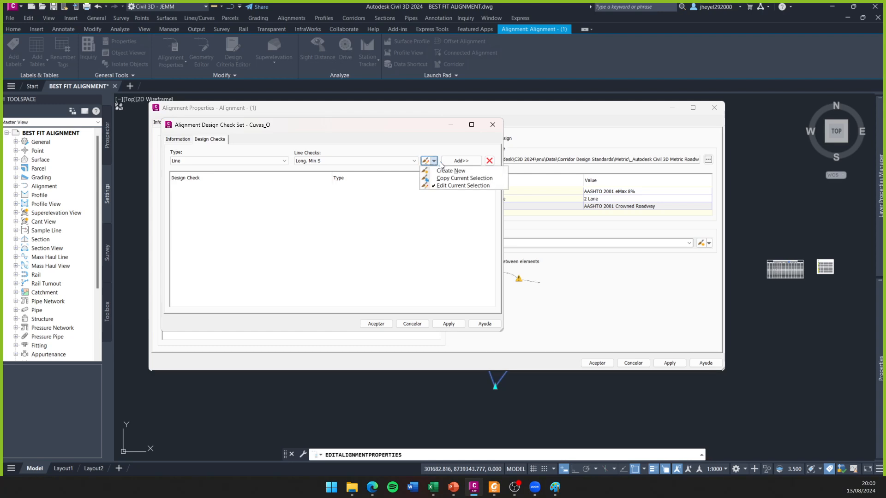
left_click(450, 170)
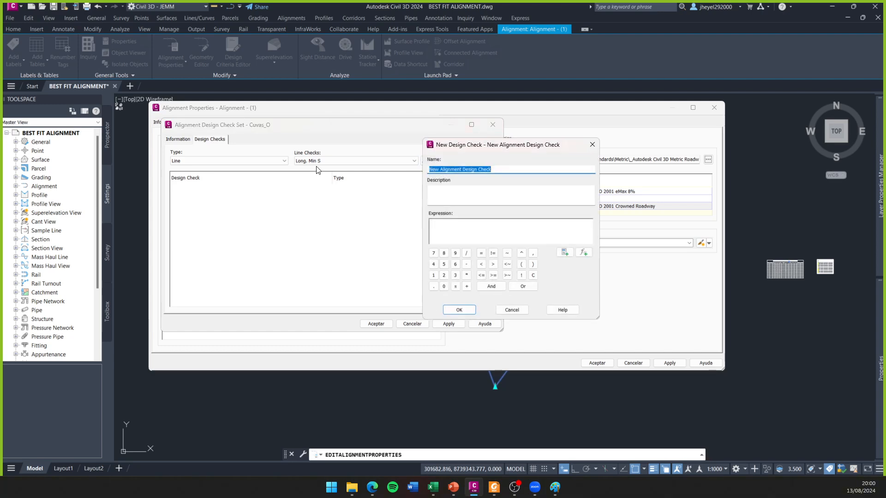
type("Long. Min O")
left_click(473, 195)
type("Longitud del")
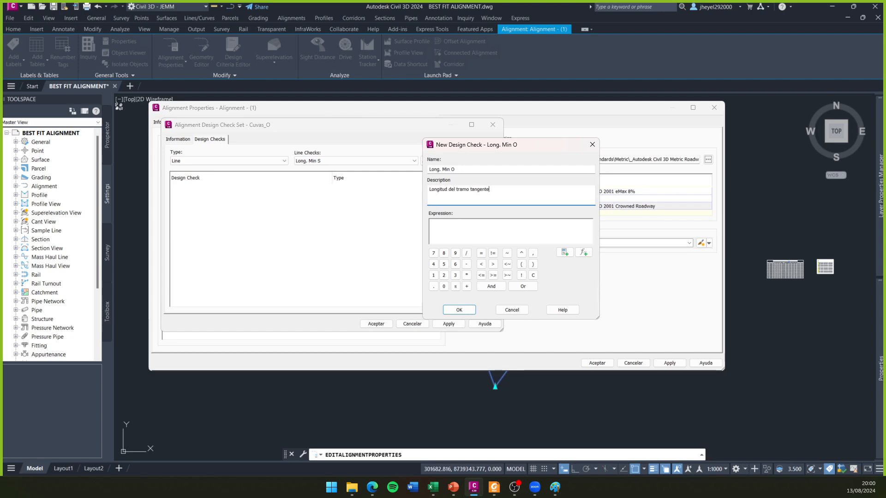
type("mo para curvas en O")
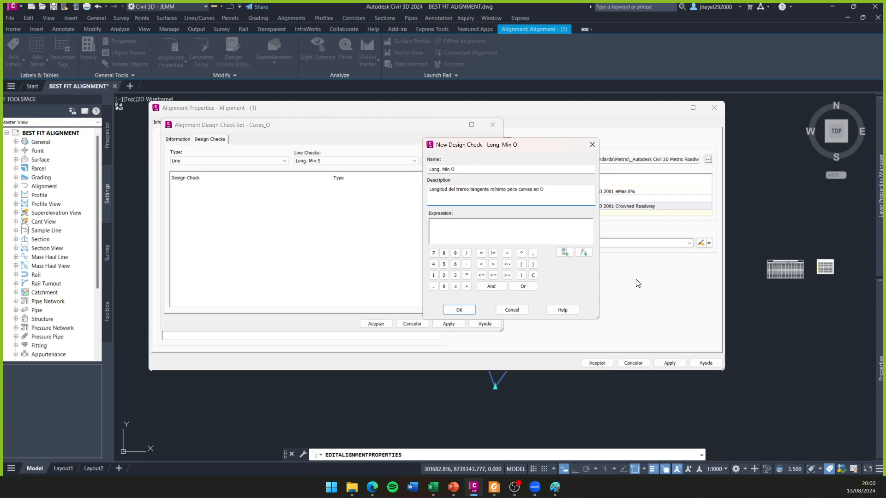
- Consult the L mín.o formula in the road manual PDF and begin the Long. Min O expression with Length>=
left_click(467, 232)
left_click(494, 487)
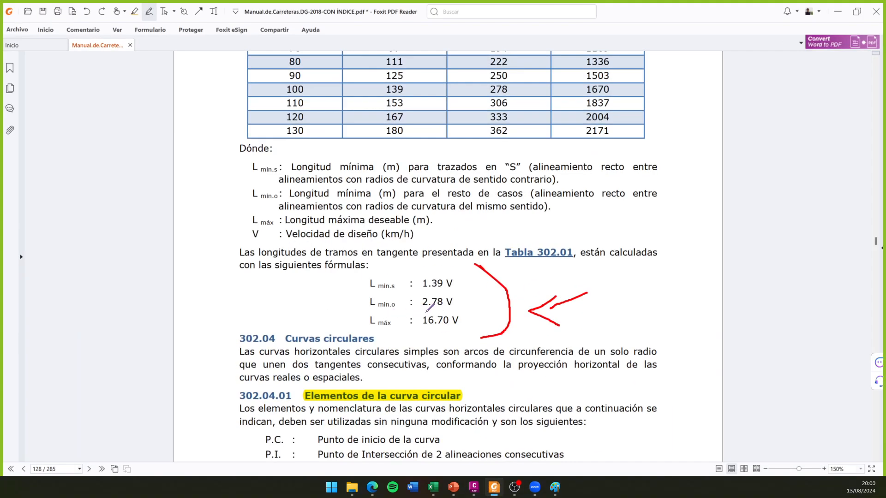
left_click(837, 11)
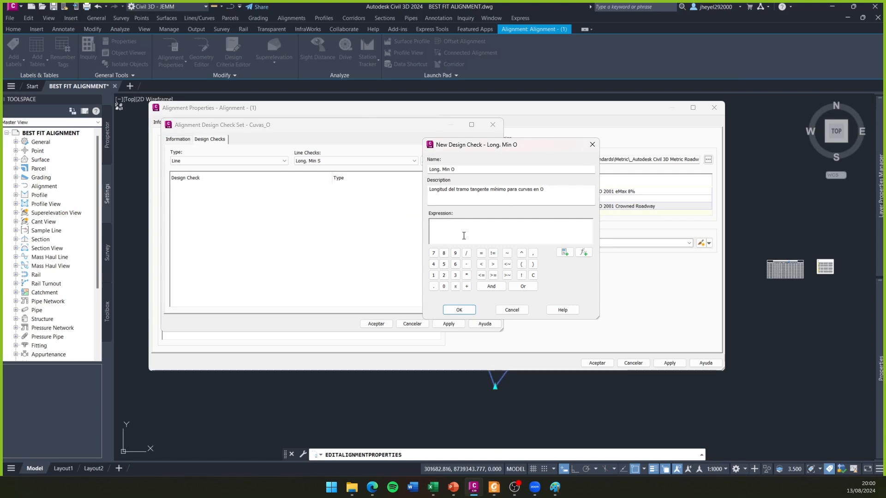
left_click(564, 251)
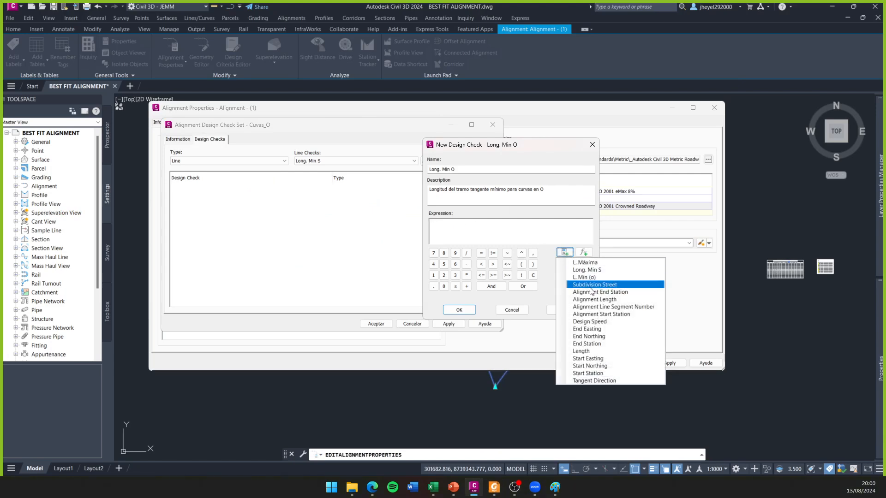
left_click(595, 352)
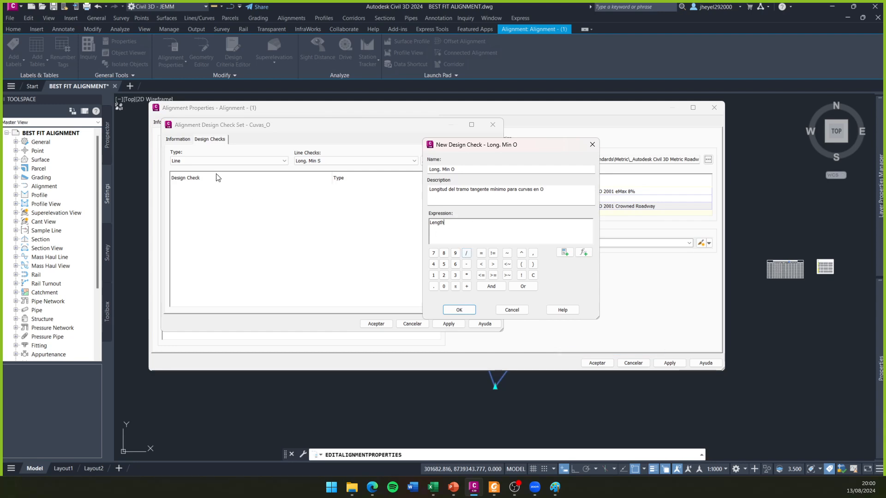
left_click(493, 276)
- Recheck the L mín.o factor in the road manual PDF and complete the expression as Length>=2.78*{Design Speed}
left_click(494, 488)
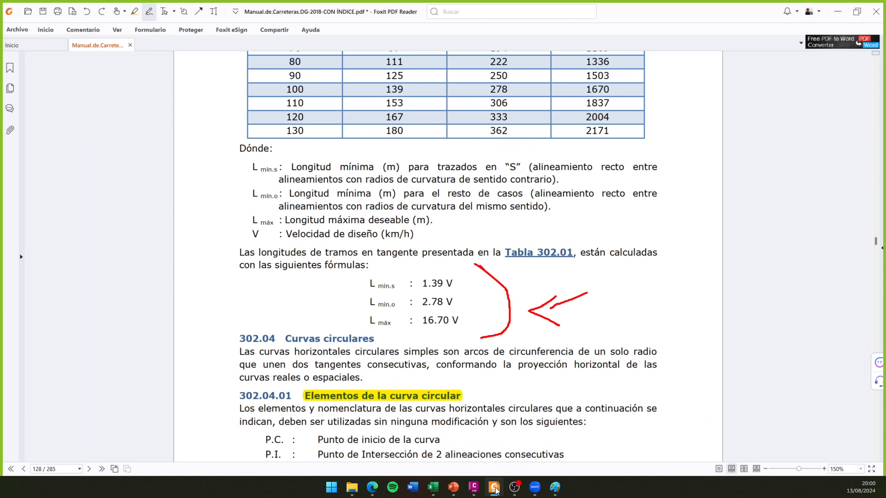
left_click(495, 488)
left_click(445, 277)
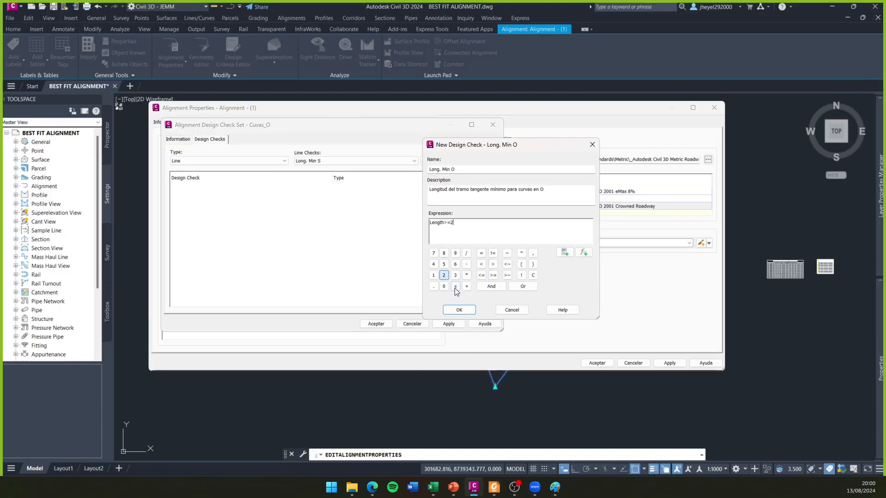
left_click(433, 286)
left_click(434, 253)
left_click(444, 253)
left_click(467, 275)
left_click(564, 252)
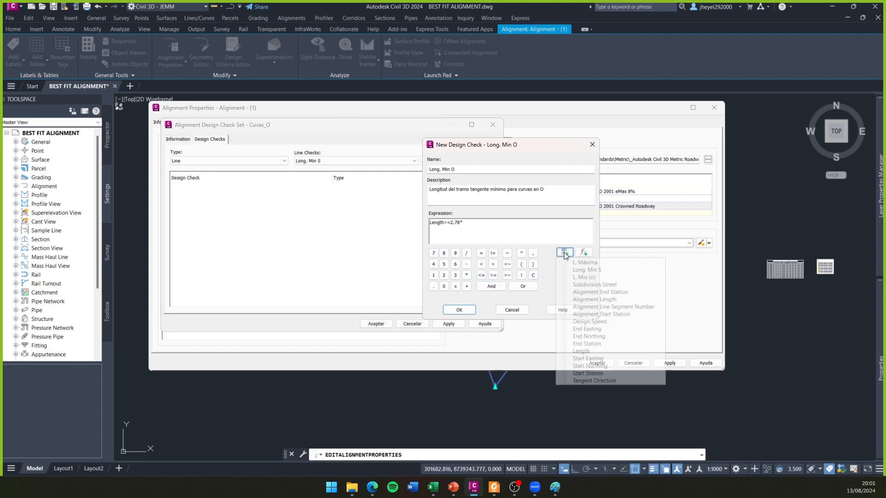
left_click(590, 322)
- Save the Long. Min O line check, add it to the Cuvas_O design check set and accept the set
left_click(459, 309)
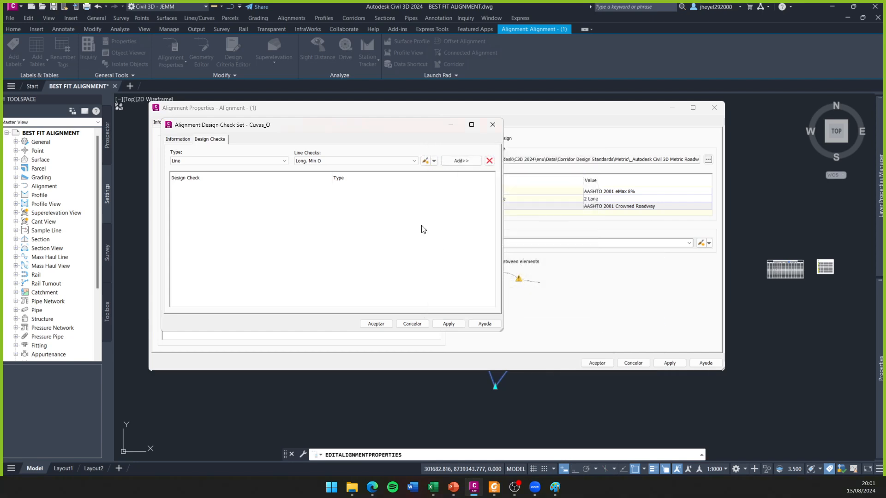
left_click(461, 160)
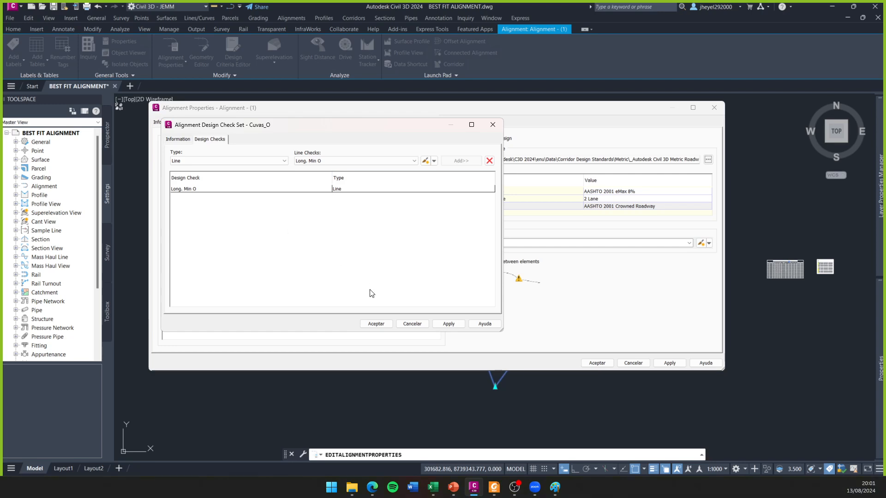
left_click(376, 324)
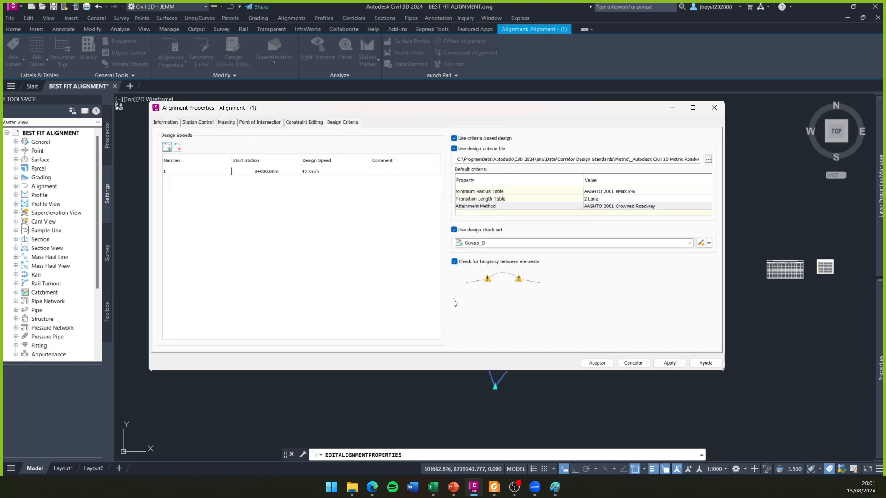
- Review the available design check sets and consult the maximum tangent length formula in the road manual PDF
left_click(653, 243)
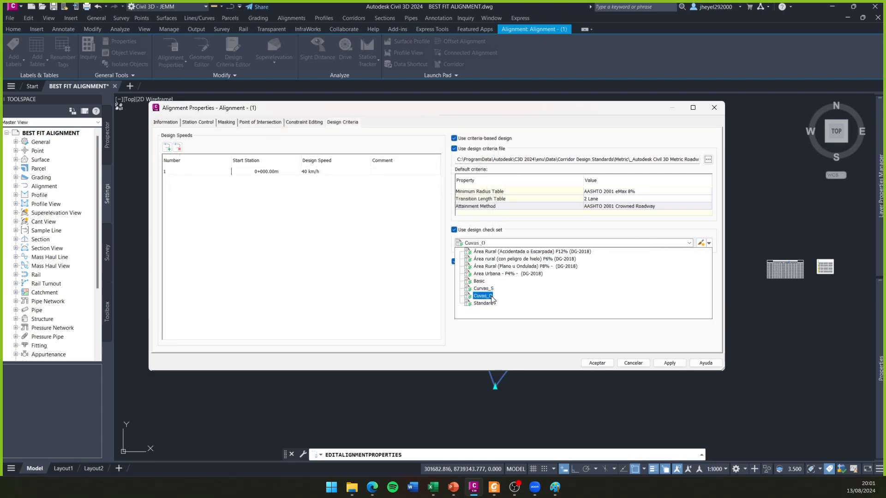
left_click(642, 243)
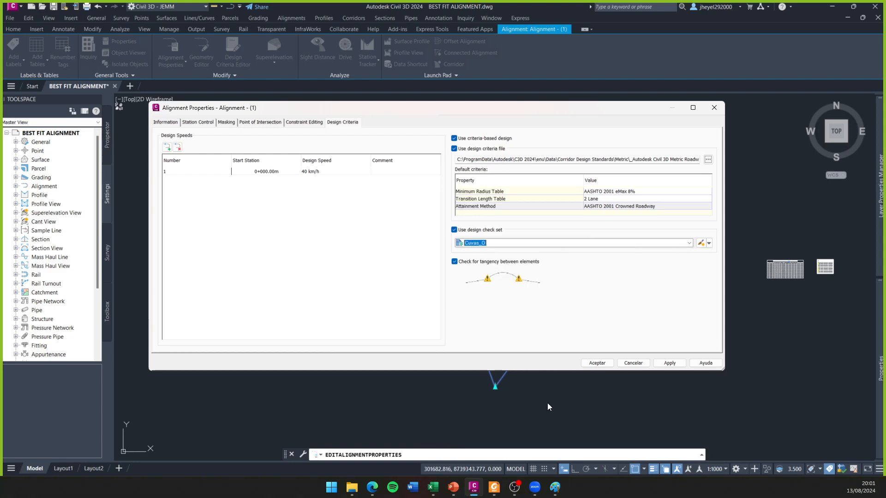
left_click(494, 487)
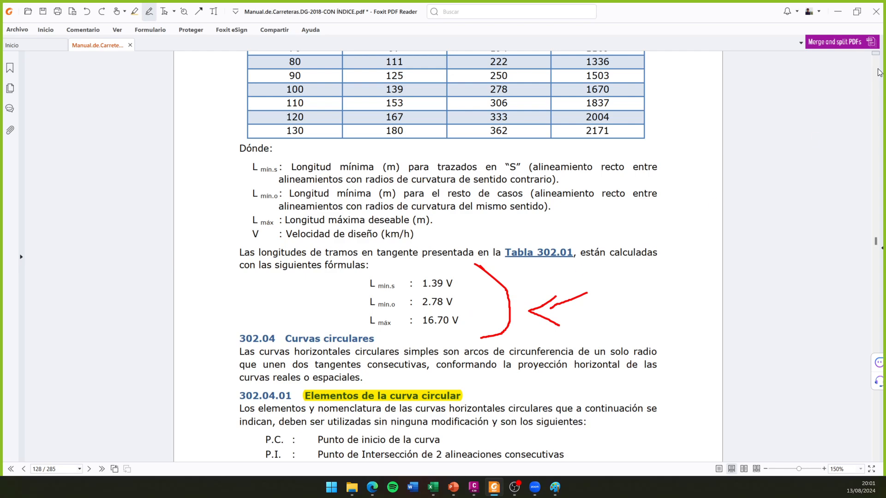
left_click(837, 12)
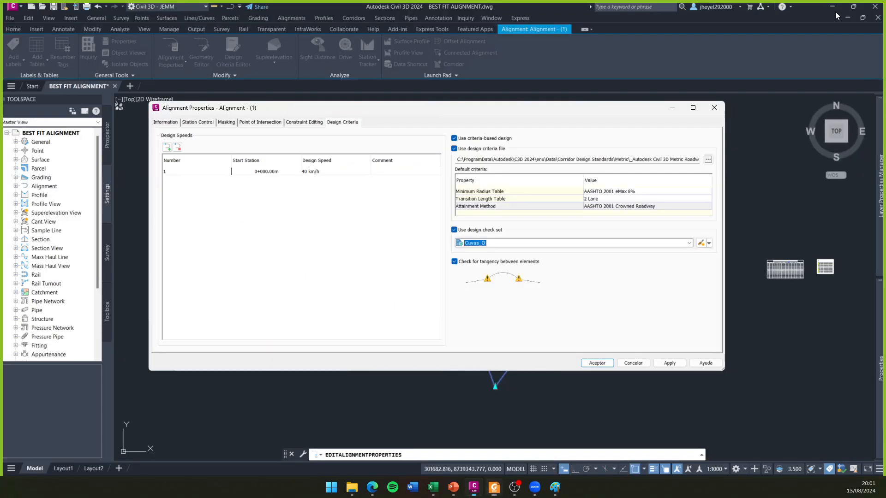
- Create a new alignment design check set named LONGITUD MAX and display its list of design checks
left_click(708, 243)
left_click(720, 252)
left_click(208, 140)
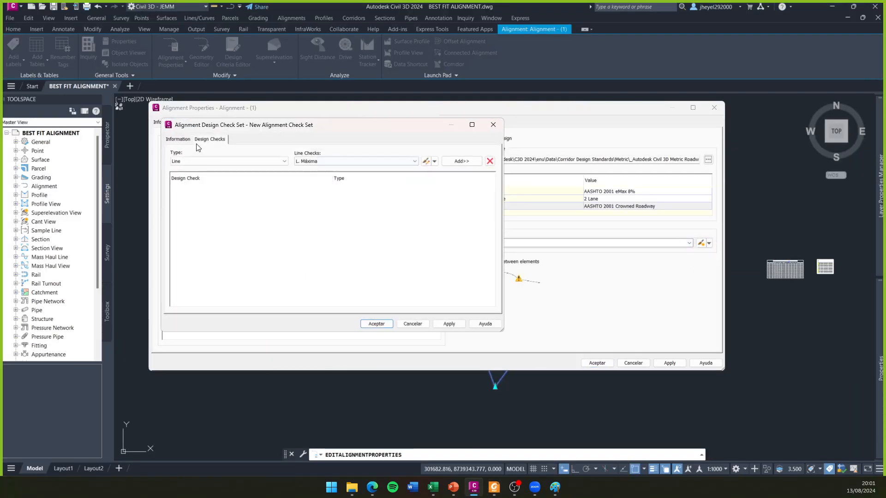
left_click(183, 140)
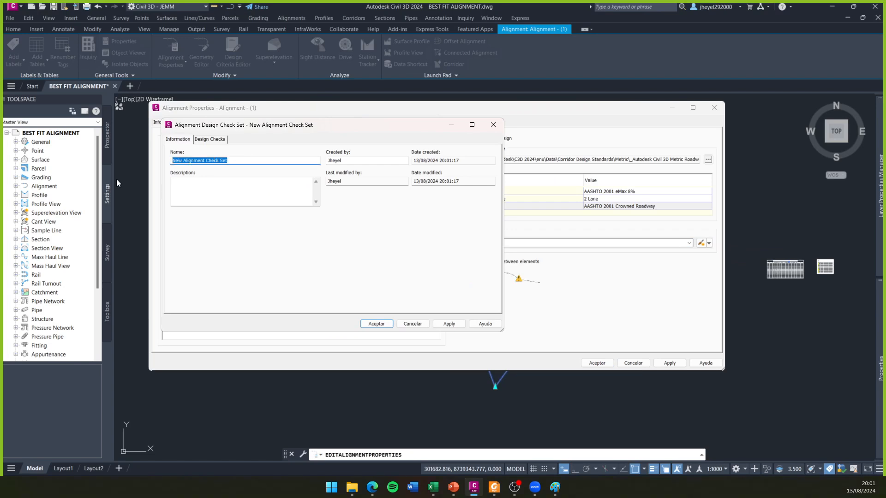
type("LONGITUD")
left_click(209, 139)
- Choose the existing L. Máxima line check for the LONGITUD MAX set and examine its expression
left_click(209, 160)
left_click(323, 160)
left_click(323, 169)
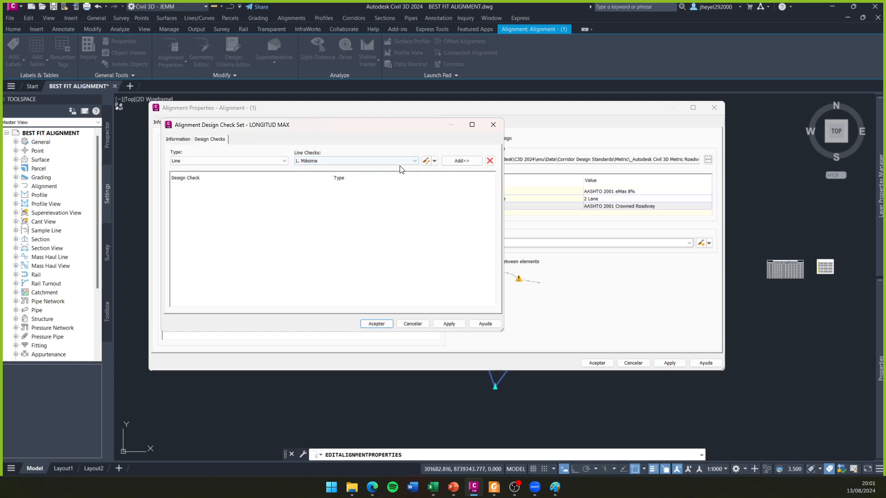
left_click(425, 161)
left_click(435, 189)
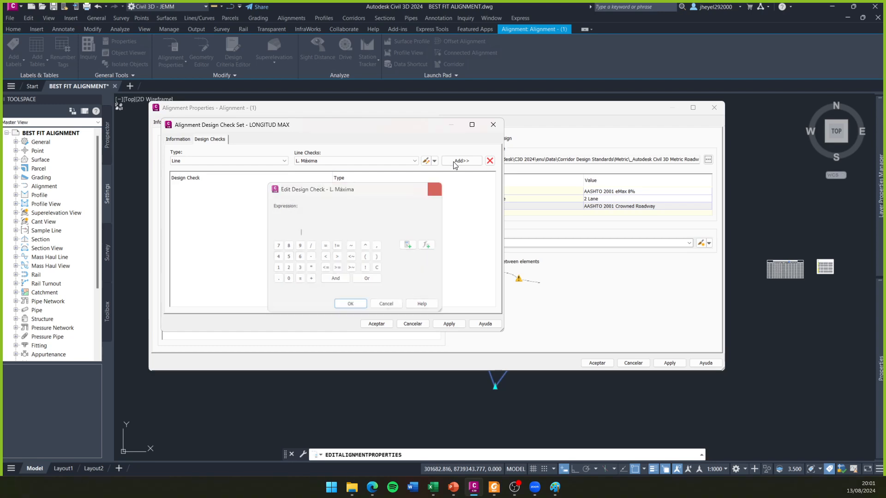
left_click(461, 161)
left_click(296, 192)
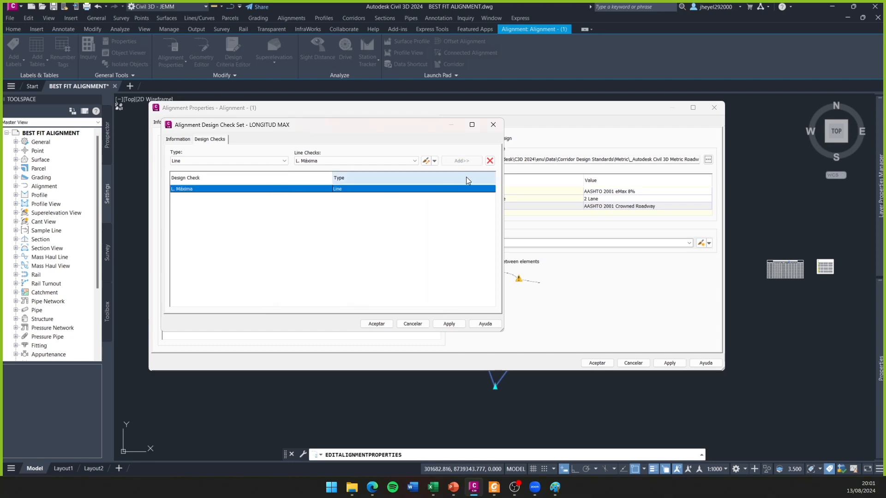
left_click(490, 160)
- Create a new line check named Long. Máxima with the description "Longitud máxima de tramos tangentes"
left_click(435, 161)
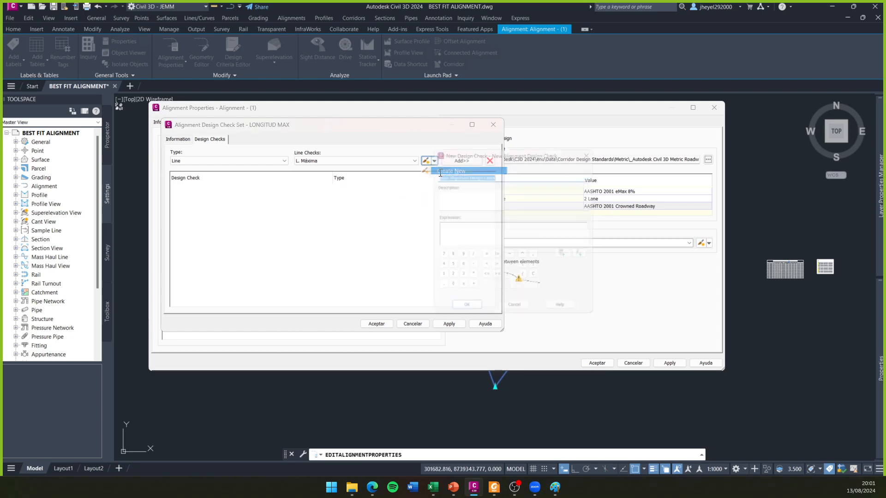
left_click(451, 171)
type("L")
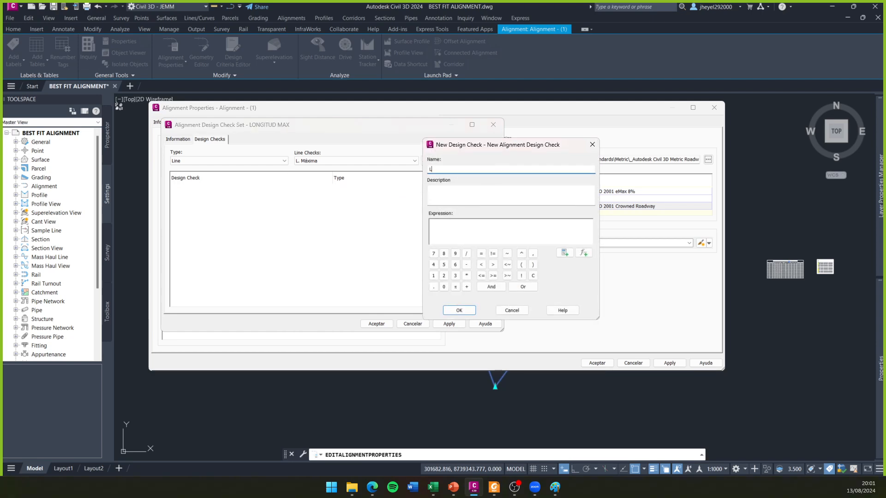
type("O")
key("BackSpace")
left_click(477, 197)
type("Longitud máxi")
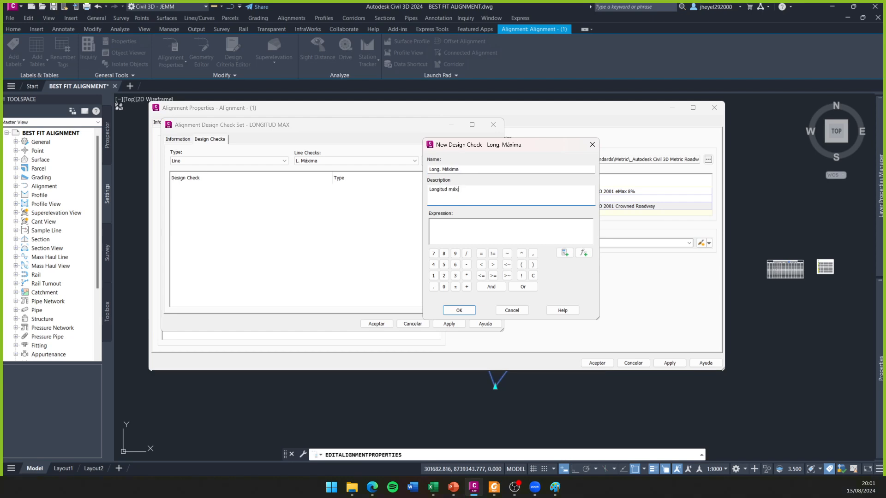
type("ma de tramos tangentes")
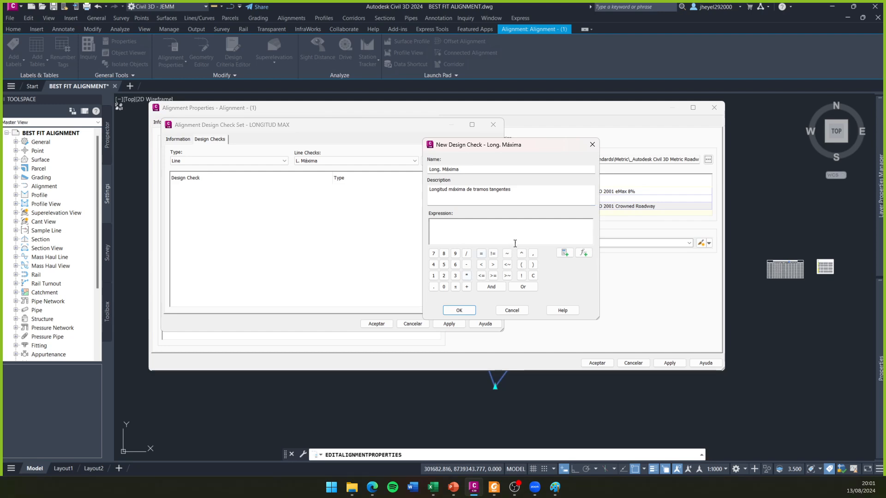
- Build the check's expression as Length<=16.70*{Design Speed}, consulting the L máx formula in the road manual PDF for the factor
left_click(565, 253)
left_click(594, 359)
left_click(494, 487)
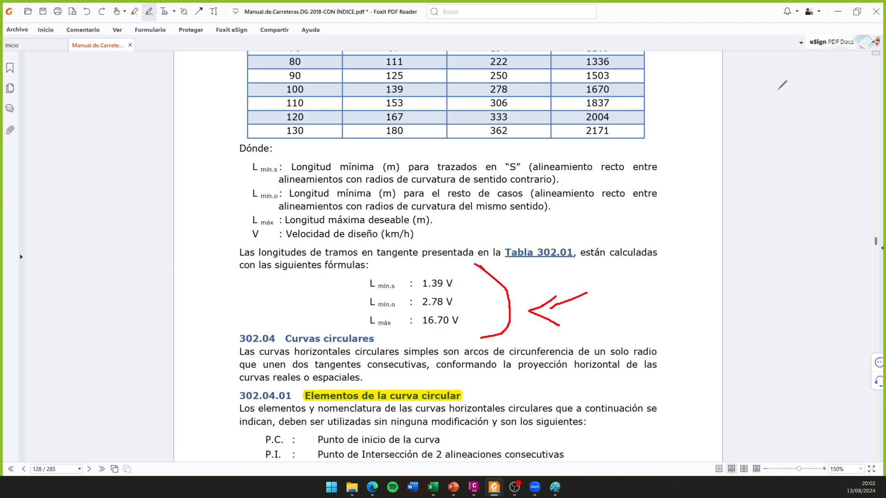
left_click(833, 16)
left_click(434, 276)
left_click(455, 265)
left_click(433, 253)
left_click(444, 286)
left_click(466, 276)
left_click(564, 253)
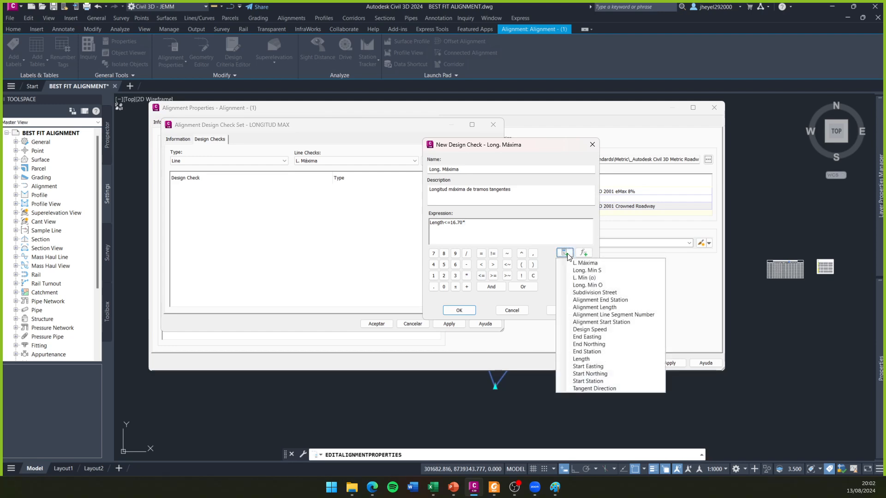
left_click(600, 330)
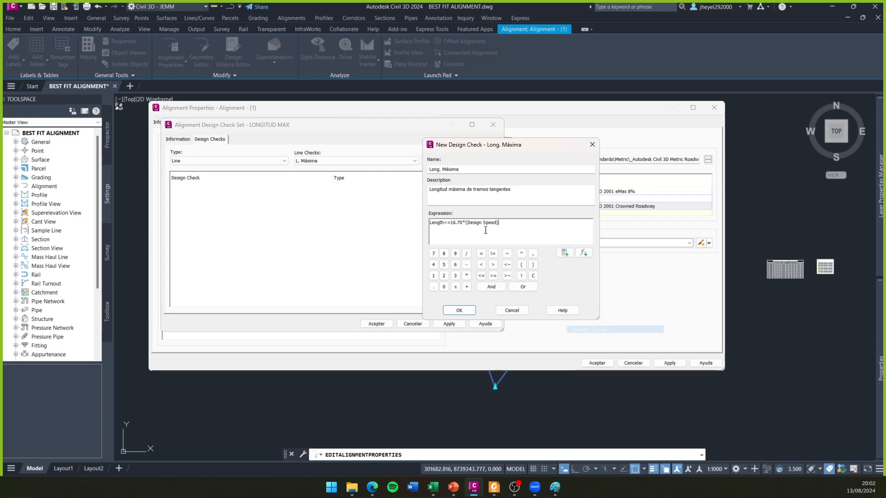
- Save the Long. Máxima line check, add it to the LONGITUD MAX design check set and accept the set
left_click(466, 312)
left_click(456, 161)
left_click(377, 324)
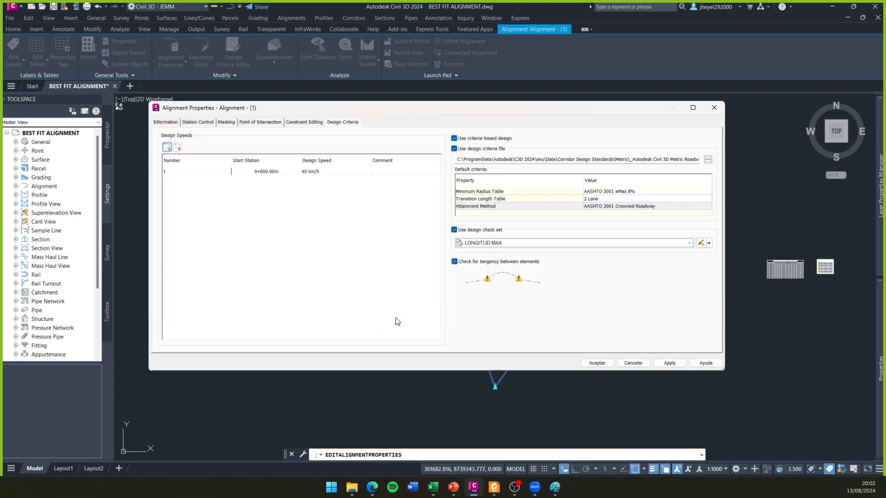
- Choose Área Rural (Plano u Ondulada) P8% - (DG-2018) as the alignment's design check set
left_click(587, 245)
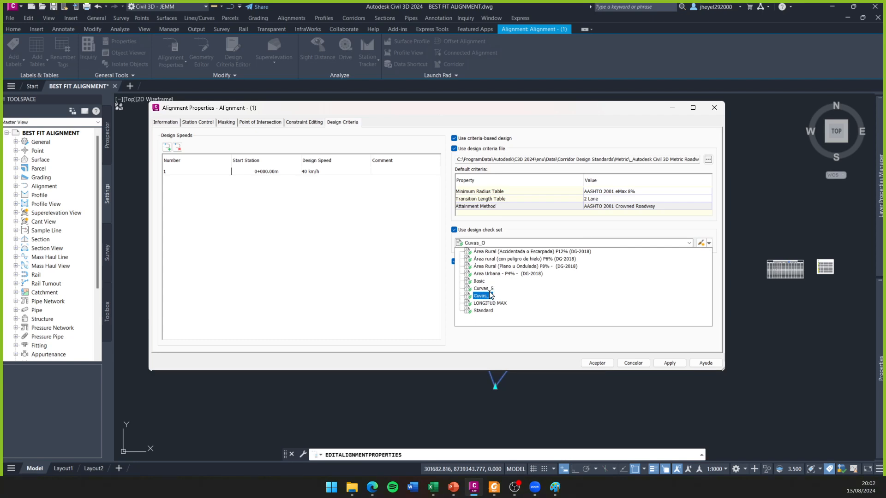
left_click(510, 267)
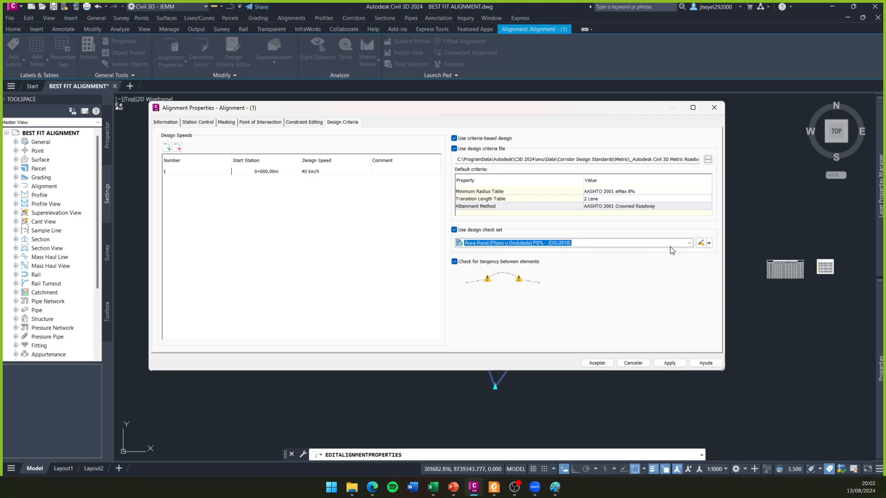
left_click(700, 244)
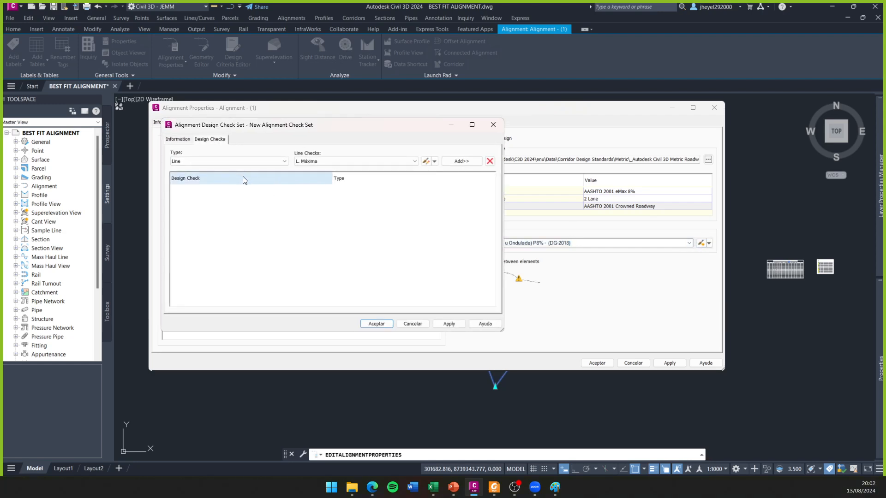
left_click(177, 140)
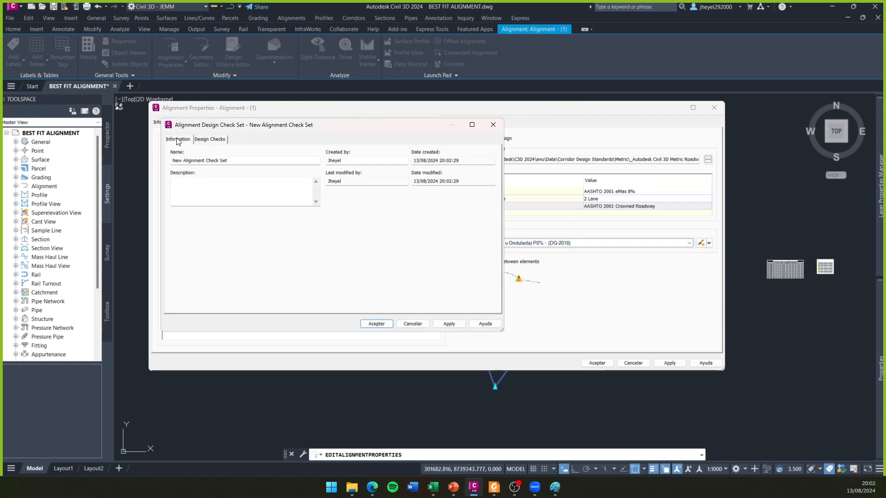
left_click(210, 139)
left_click(493, 125)
- Open the chosen Área Rural (Plano u Ondulada) set for editing, widen its window and review its design checks
left_click(709, 244)
left_click(728, 268)
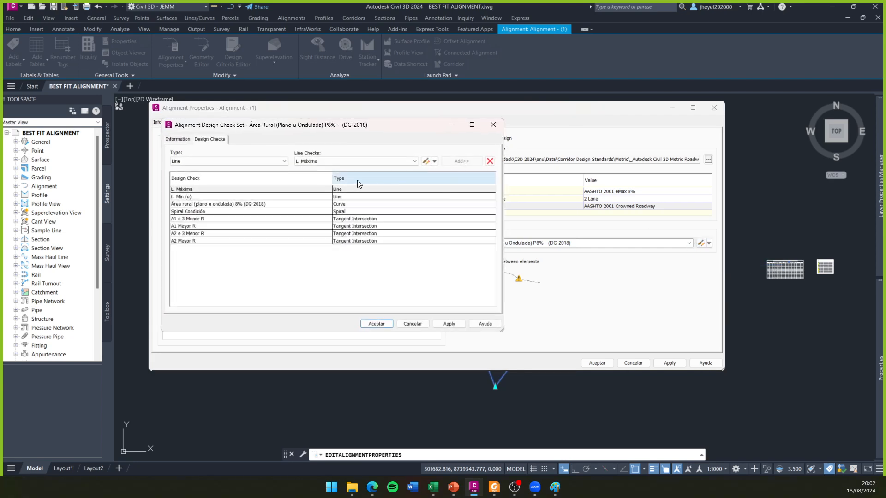
left_click_drag(506, 330, 679, 330)
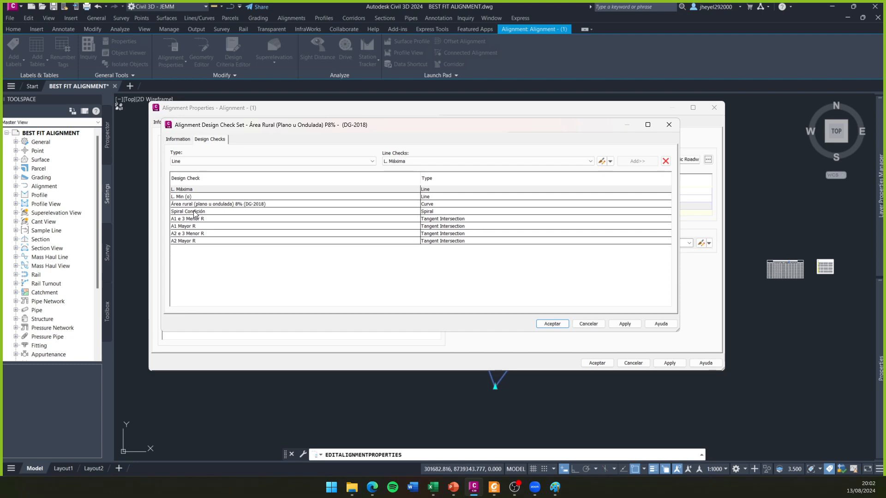
left_click(290, 204)
left_click(236, 190)
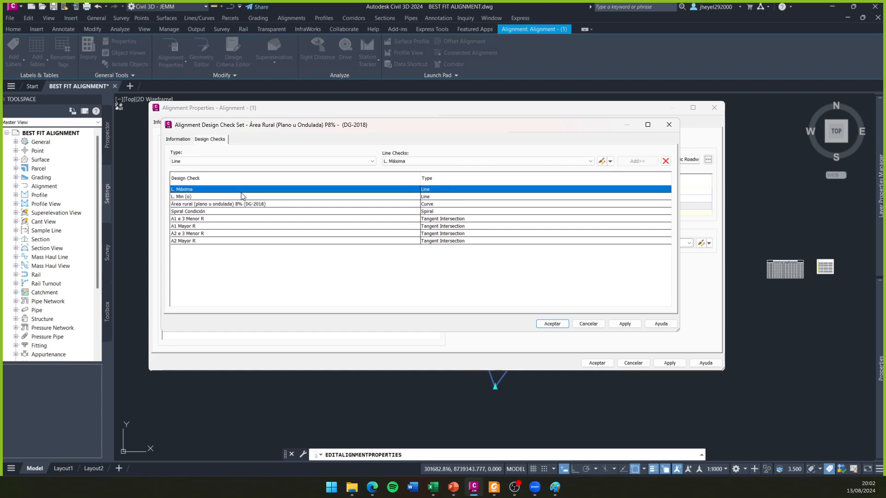
left_click(472, 159)
left_click(472, 159)
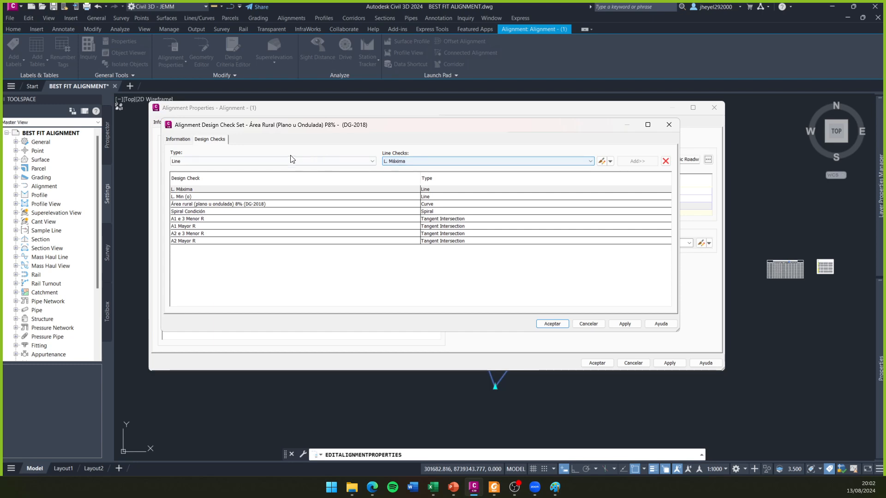
- Open the curve check Área rural (plano u ondulada) 8% (DG-2018) for editing and examine its minimum radius expression
left_click(298, 161)
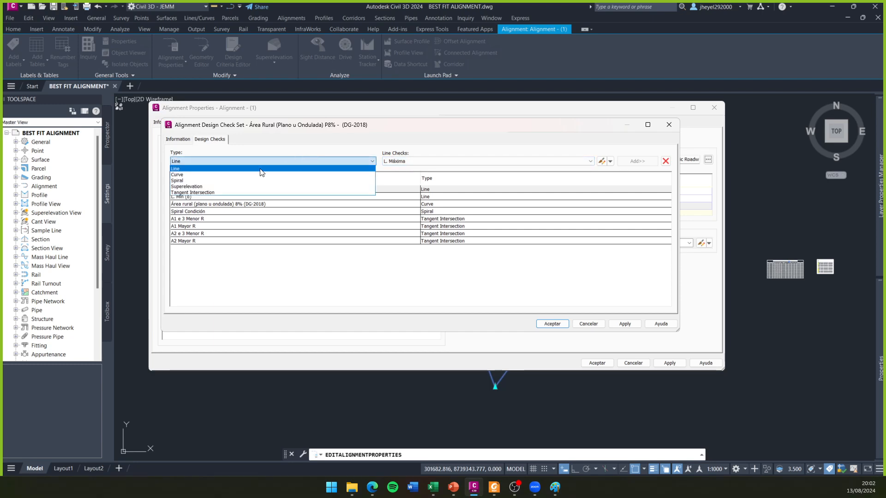
left_click(282, 174)
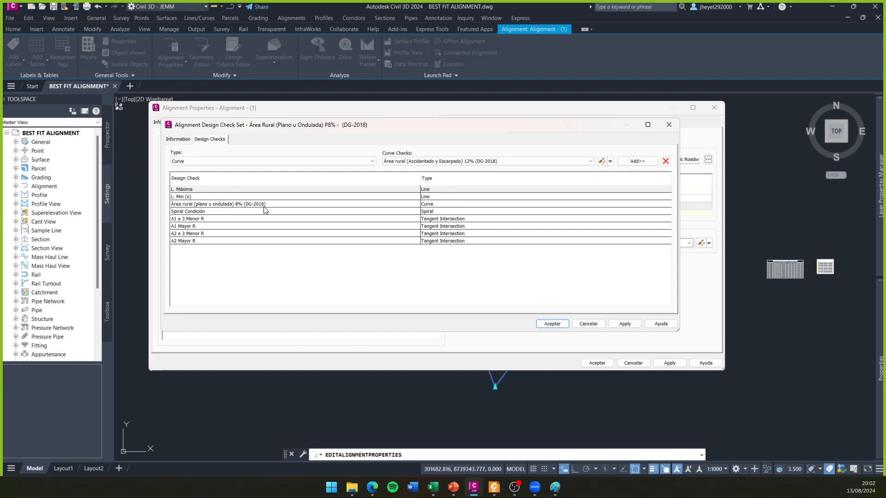
left_click(486, 160)
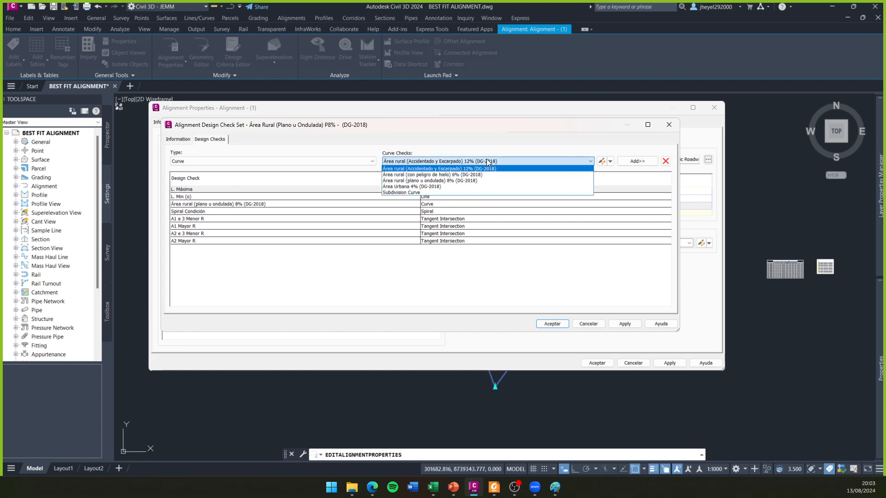
left_click(465, 181)
left_click(610, 163)
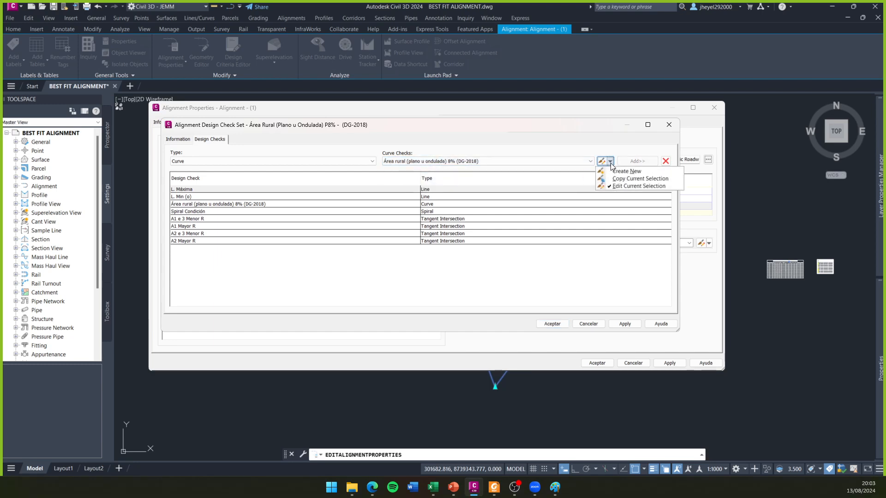
left_click(639, 186)
left_click(312, 219)
left_click_drag(312, 219, 276, 258)
left_click_drag(311, 231, 249, 193)
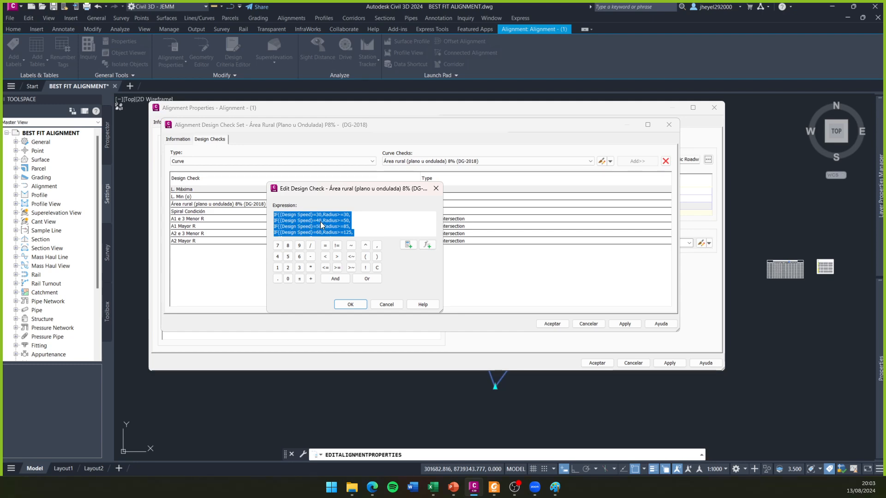
left_click_drag(363, 193, 214, 209)
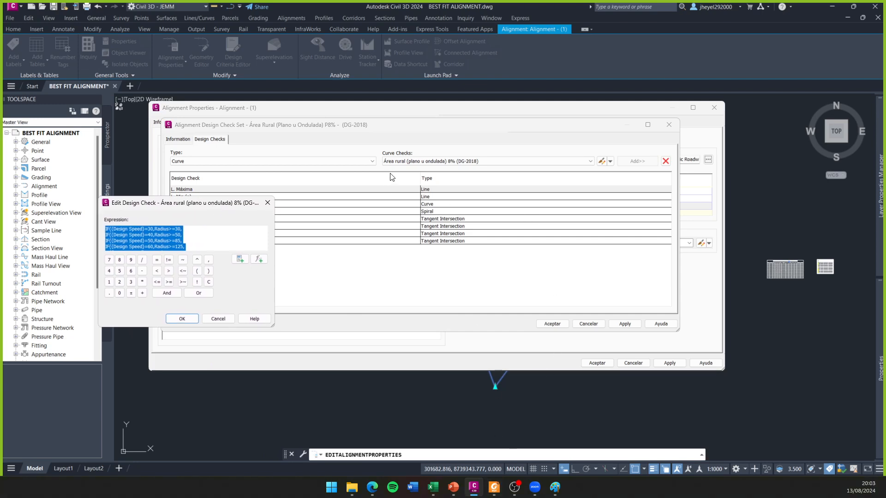
- Compare the curve check's expression with the minimum radii in Tabla 302.02 of the road manual PDF, viewed alongside it
left_click(494, 487)
left_click_drag(397, 21, 554, 48)
scroll(664, 215, "down", 4, "ctrl")
scroll(656, 226, "down", 10)
scroll(644, 233, "down", 8)
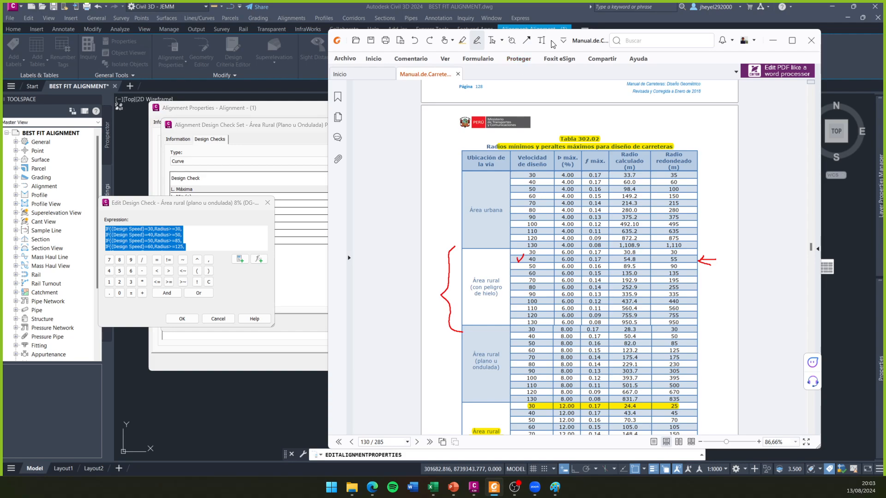
mouse_move(589, 42)
left_mouse_down()
mouse_move(597, 346)
mouse_move(597, 8)
mouse_move(586, 307)
mouse_move(595, 45)
left_mouse_up()
scroll(526, 367, "down", 2)
scroll(526, 368, "down", 1)
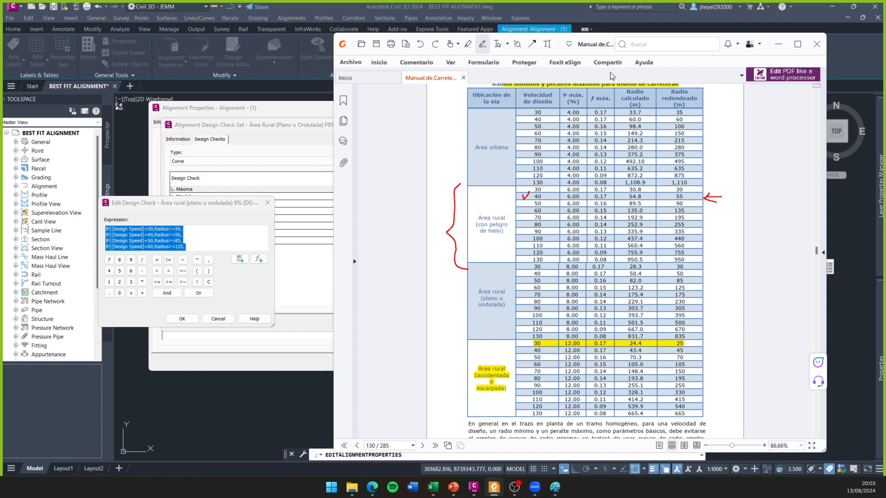
left_click_drag(588, 50, 608, 99)
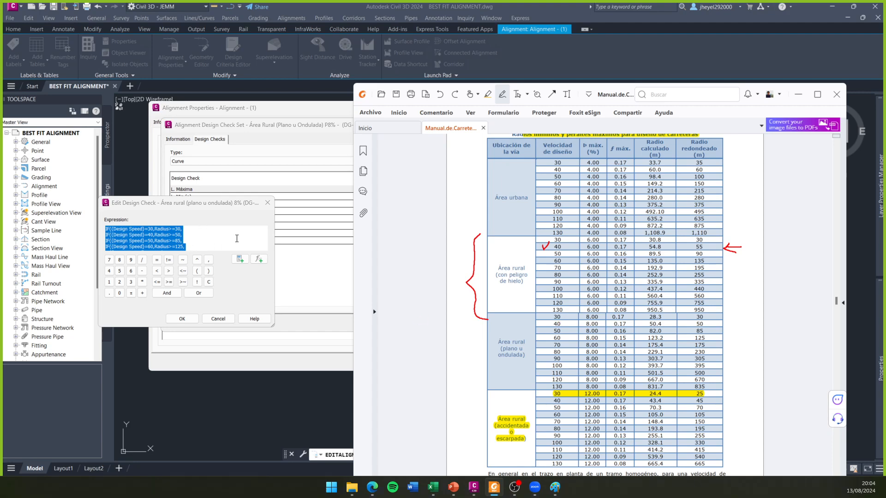
left_click_drag(608, 101, 620, 36)
left_click(810, 30)
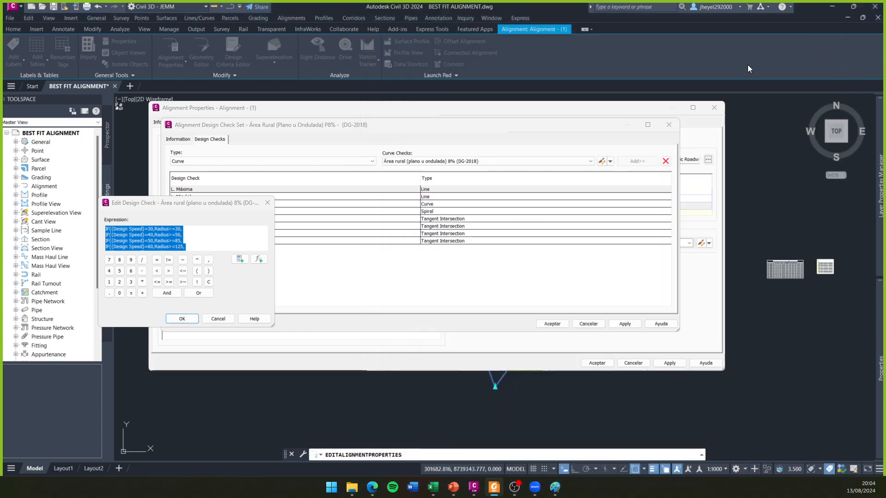
- Examine the rest of the curve check's expression through its closing parentheses and close it without changes
left_click_drag(213, 203, 347, 134)
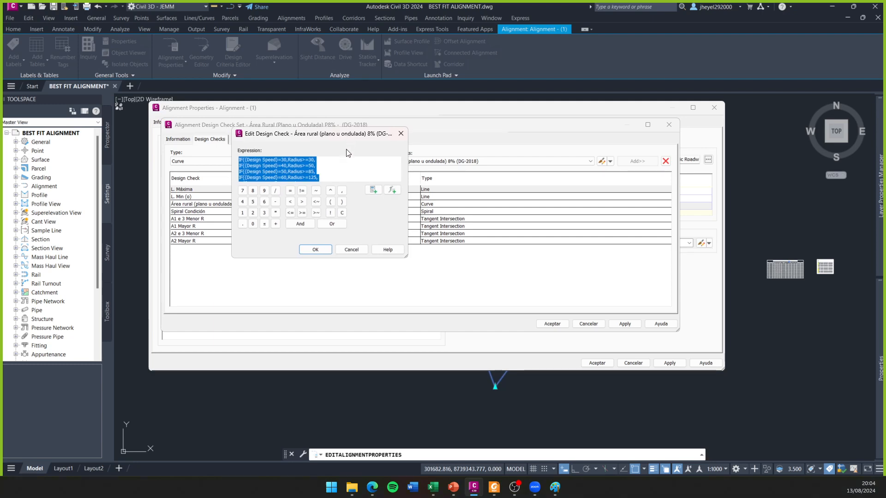
left_click(337, 179)
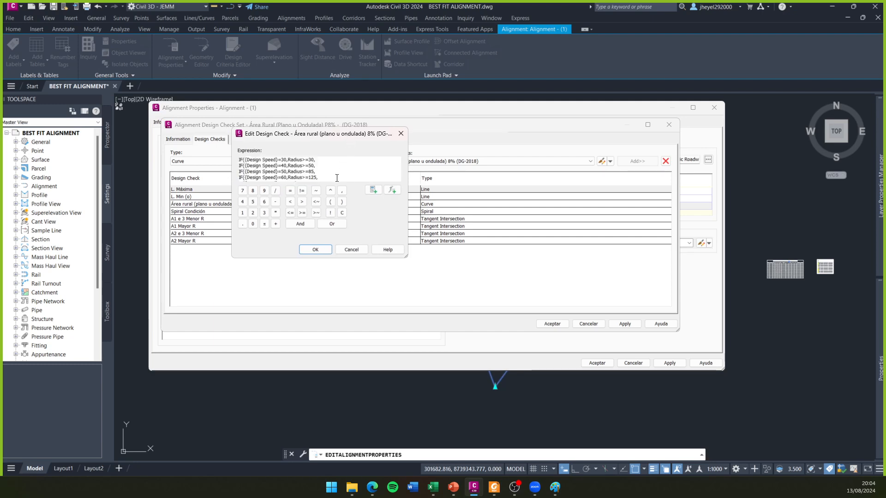
key("ctrl+a")
scroll(331, 174, "down", 2)
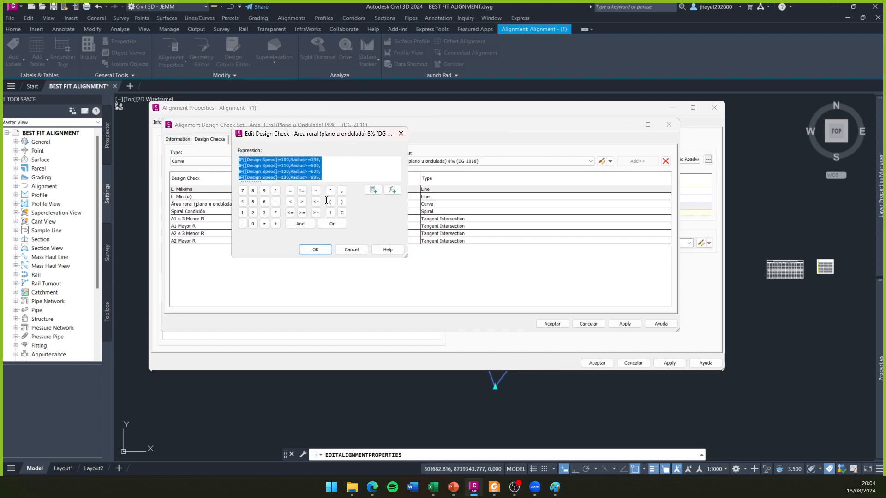
left_click(301, 166)
mouse_move(322, 176)
left_mouse_down()
mouse_move(244, 128)
mouse_move(249, 173)
mouse_move(316, 167)
mouse_move(322, 188)
mouse_move(331, 178)
mouse_move(308, 197)
mouse_move(319, 172)
mouse_move(329, 179)
left_mouse_up()
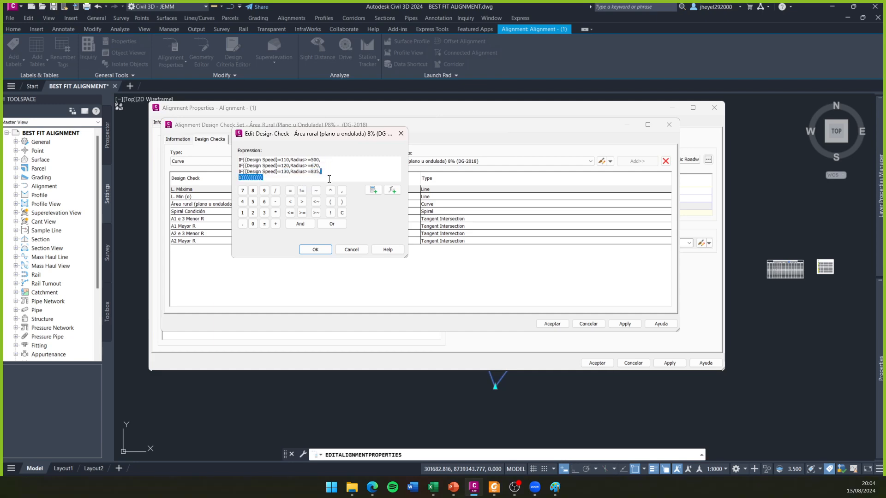
left_click(401, 135)
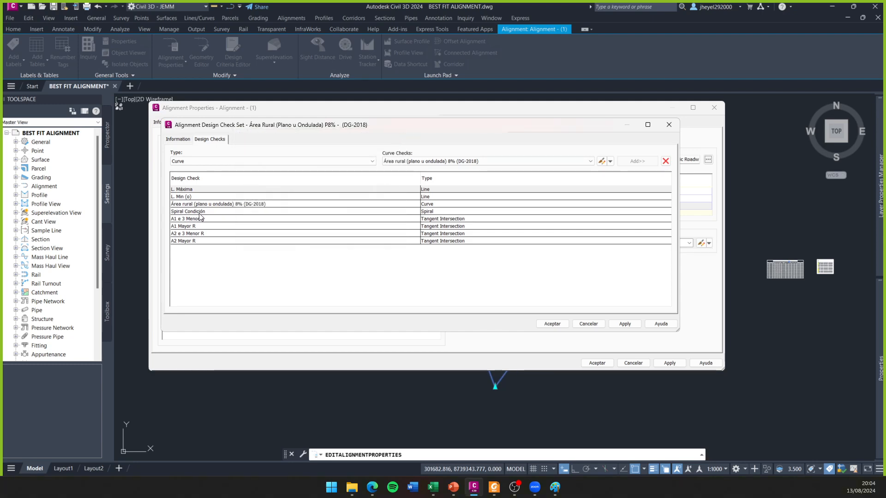
- Open the spiral check R/3<A<R for editing, examine its expression, and close it and the check set without changes
left_click(249, 162)
left_click(198, 182)
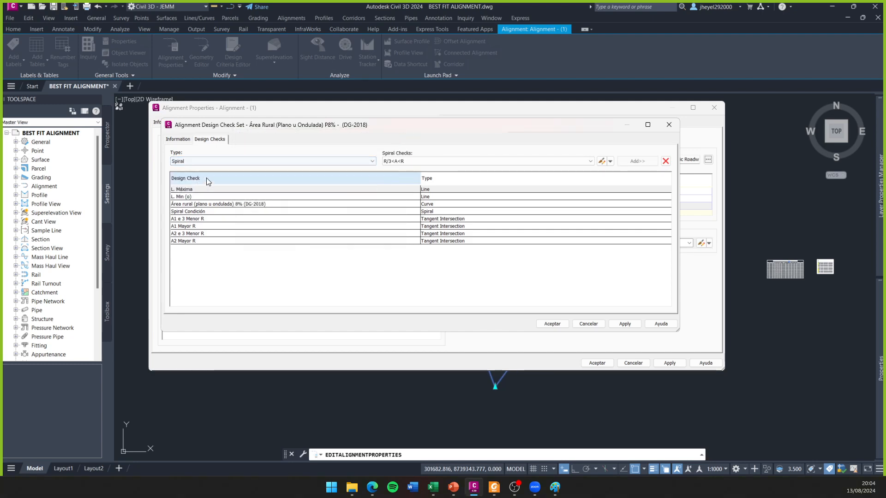
left_click(436, 161)
left_click(436, 161)
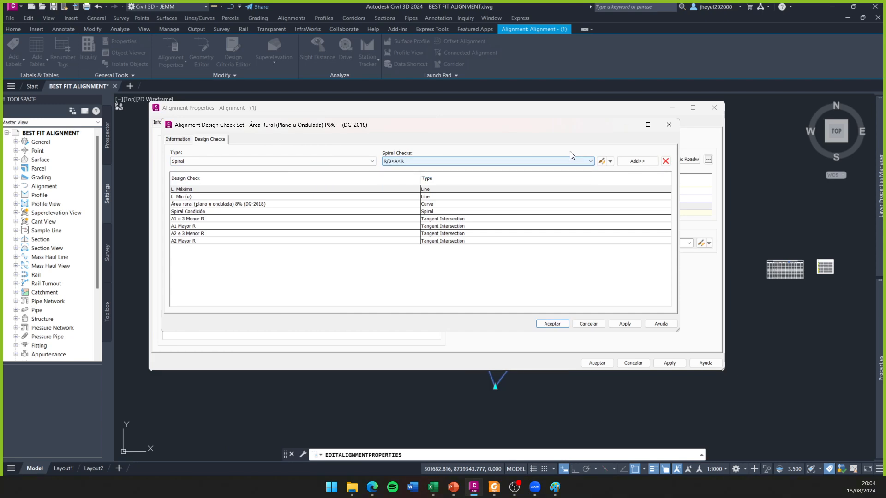
left_click(602, 161)
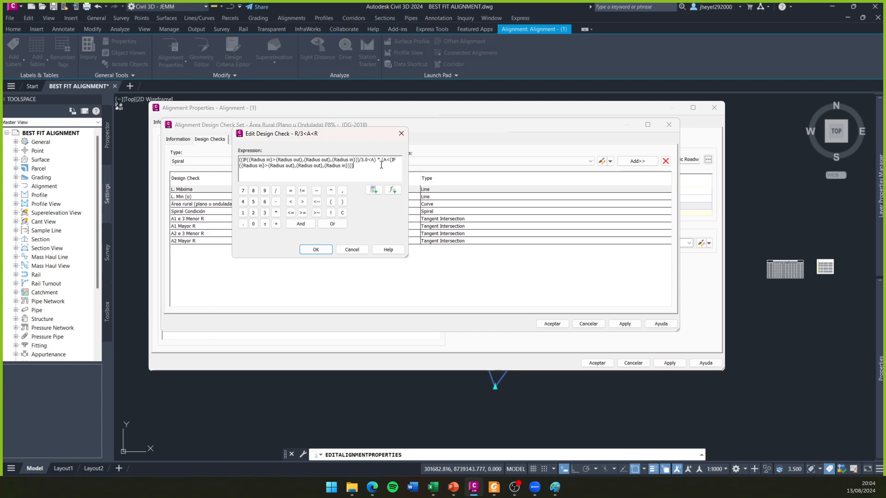
left_click_drag(352, 168, 222, 160)
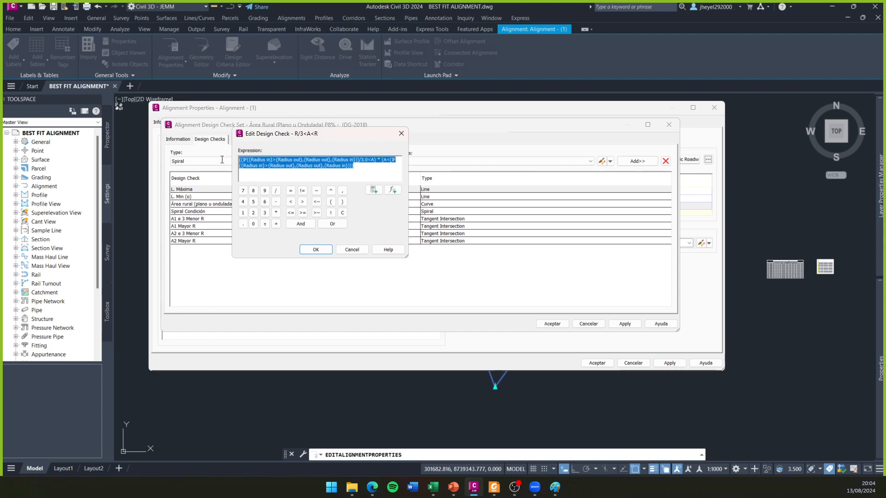
left_click(401, 133)
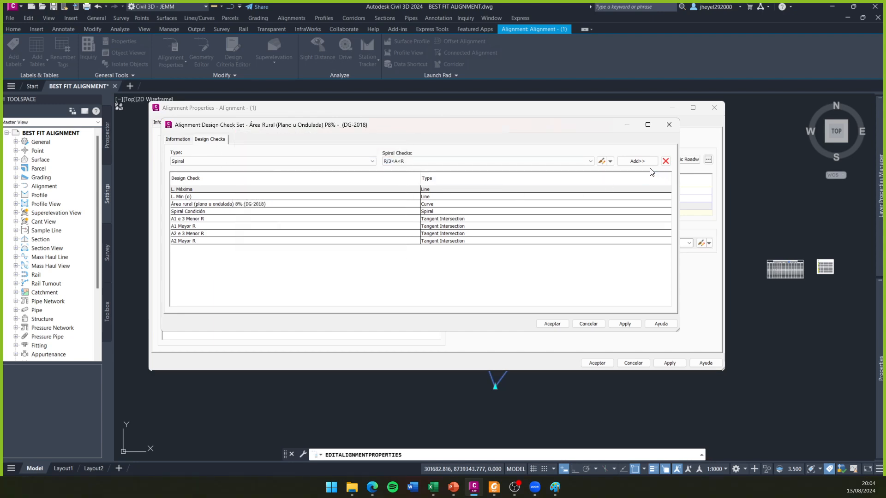
left_click(675, 129)
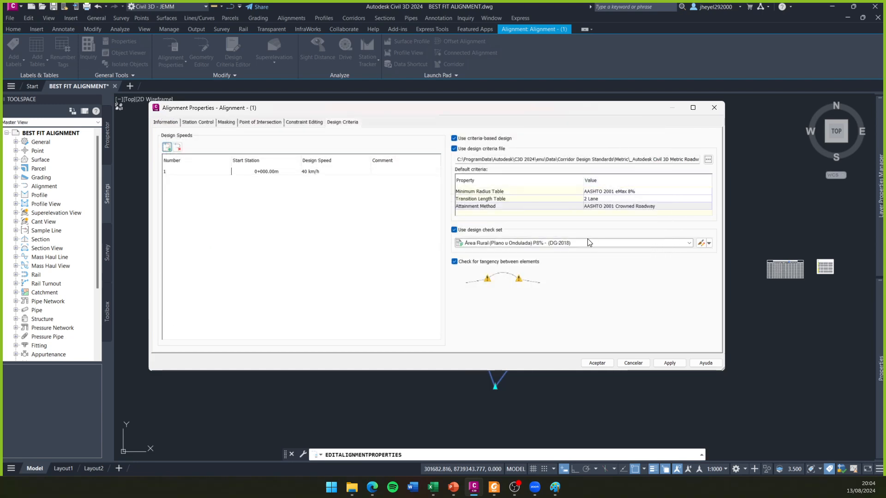
- Assign the Curvas_S design check set to the alignment, apply it, accept the alignment properties and clear the selection
left_click(590, 243)
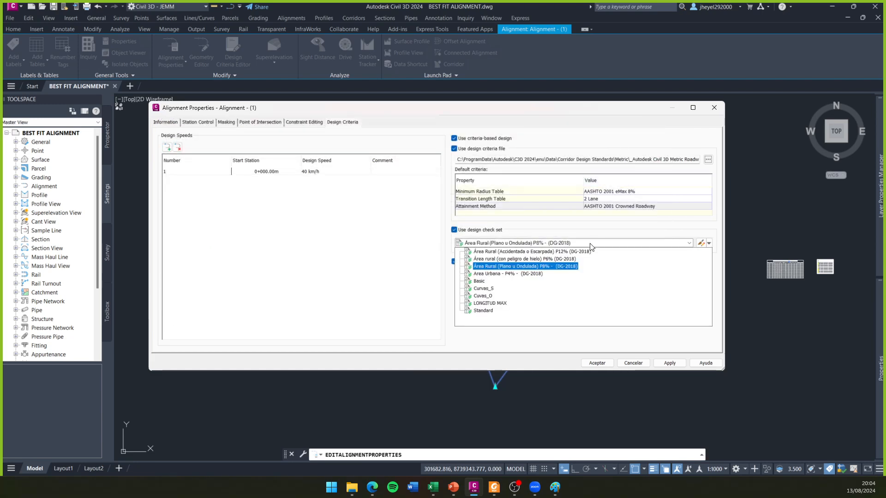
left_click(483, 289)
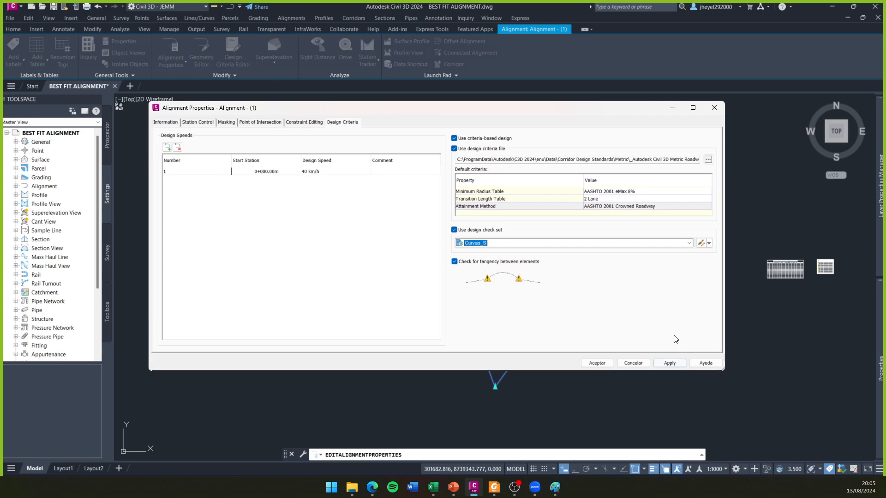
left_click(671, 363)
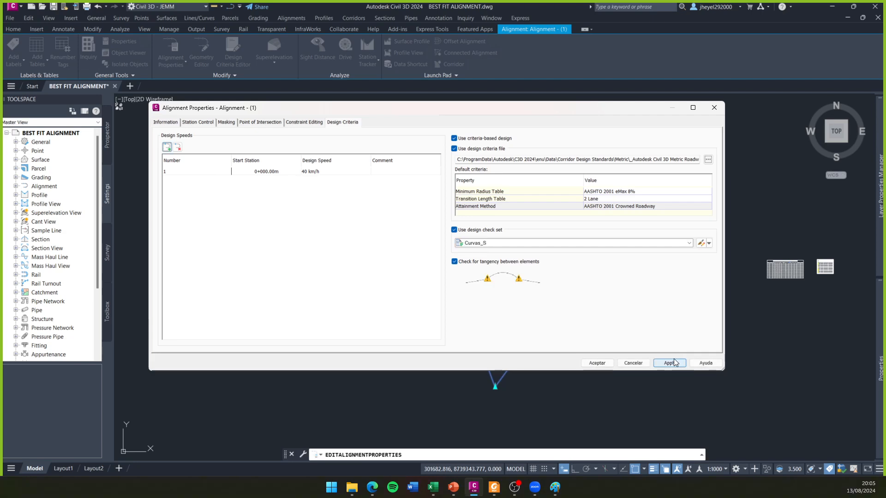
left_click(597, 363)
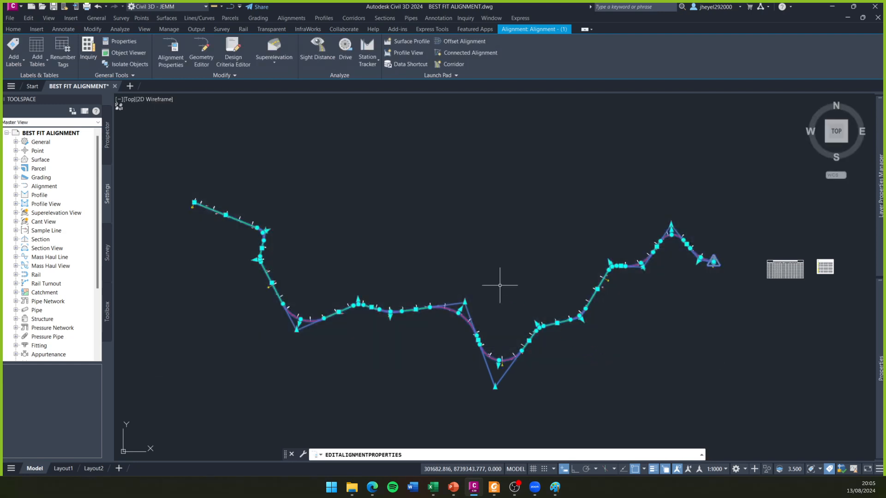
key("Escape")
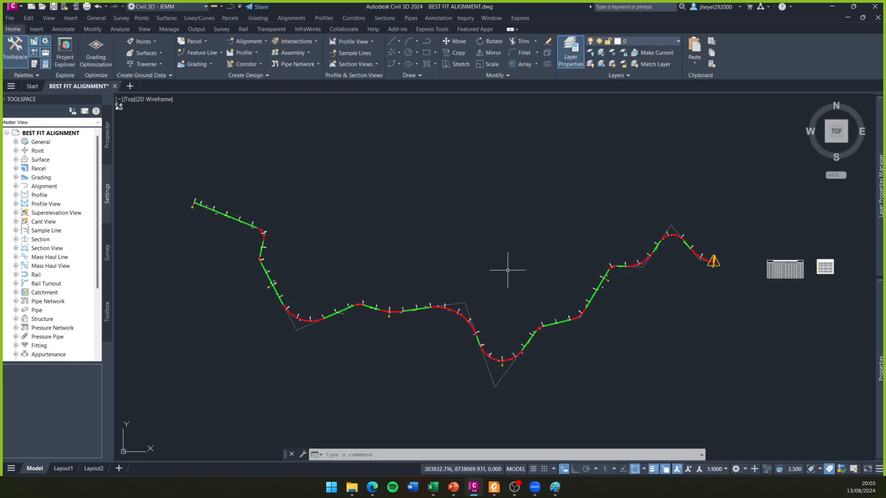
- Examine the warning symbol and the final curve at the alignment's eastern end
scroll(692, 267, "up", 15)
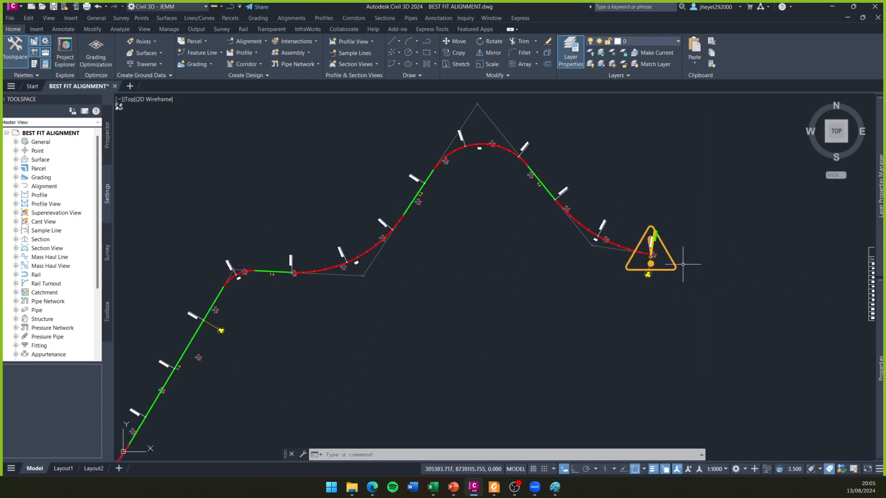
scroll(562, 236, "down", 3)
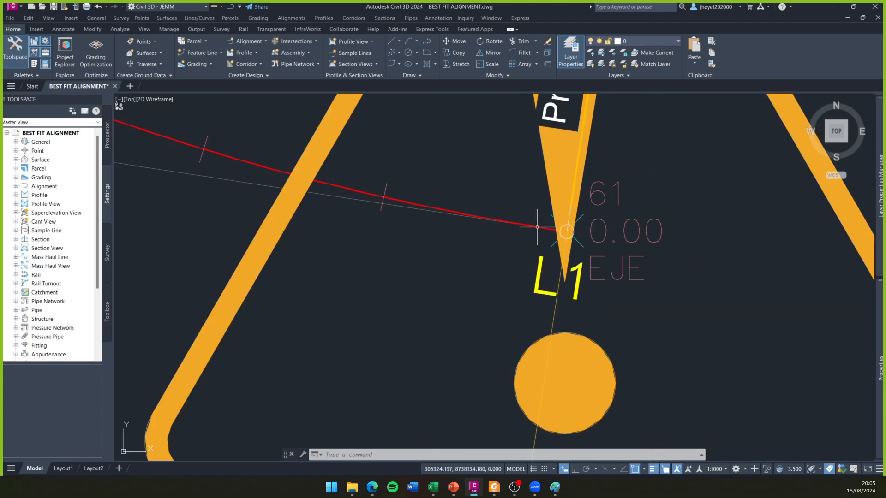
left_click(559, 234)
scroll(557, 235, "up", 5)
scroll(565, 226, "down", 7)
scroll(456, 242, "up", 5)
key("Escape")
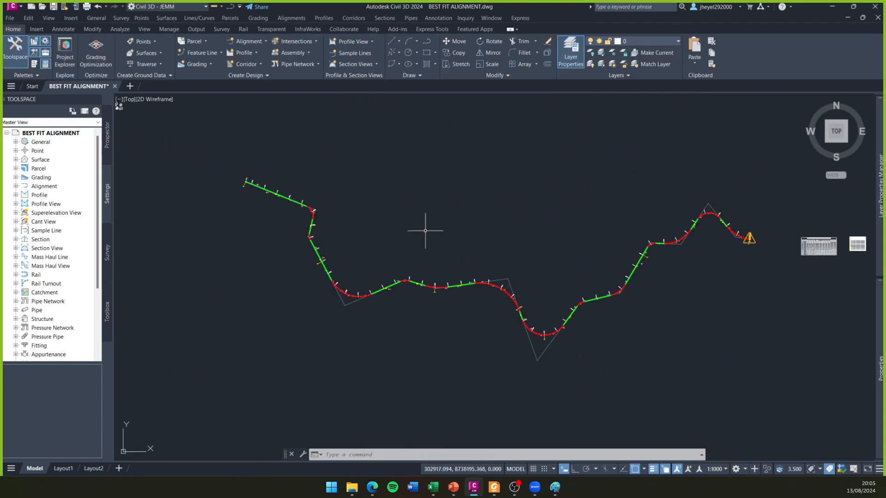
- Draw a circle with a radius of about 177 centred on the long tangent between the second and third western curves
key("Return")
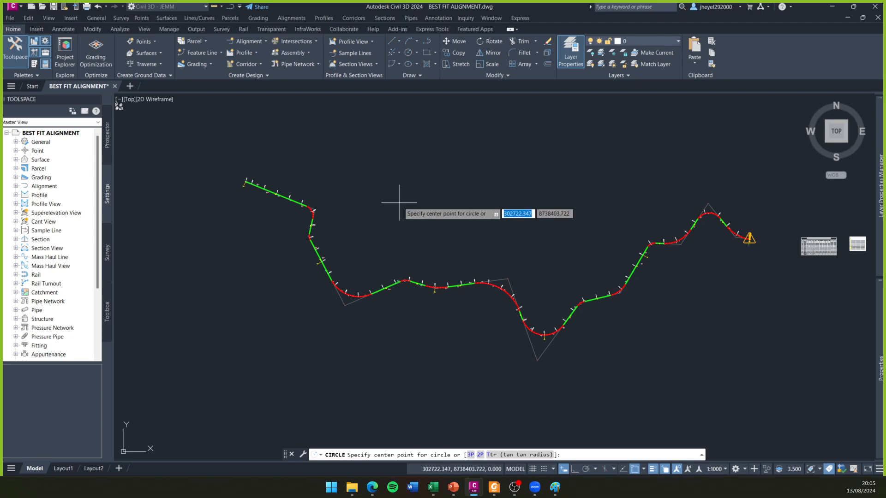
scroll(300, 252, "up", 6)
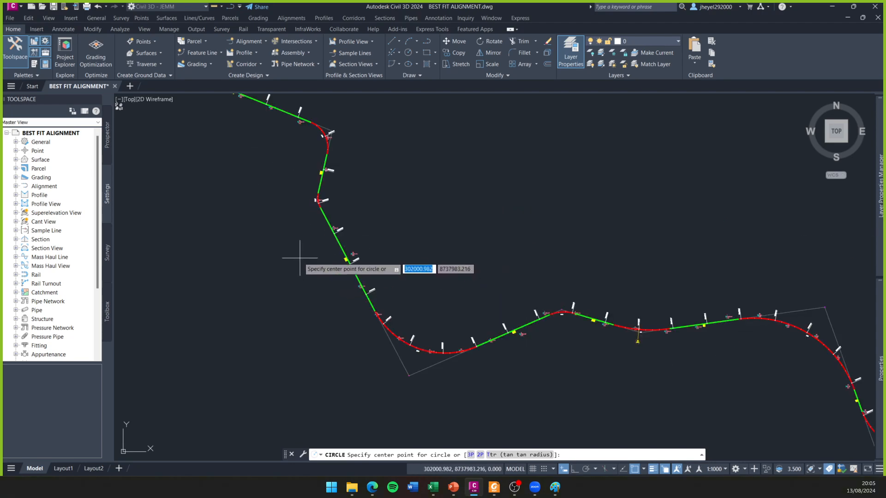
middle_click_drag(299, 253, 351, 302)
scroll(352, 302, "down", 4)
scroll(366, 236, "up", 4)
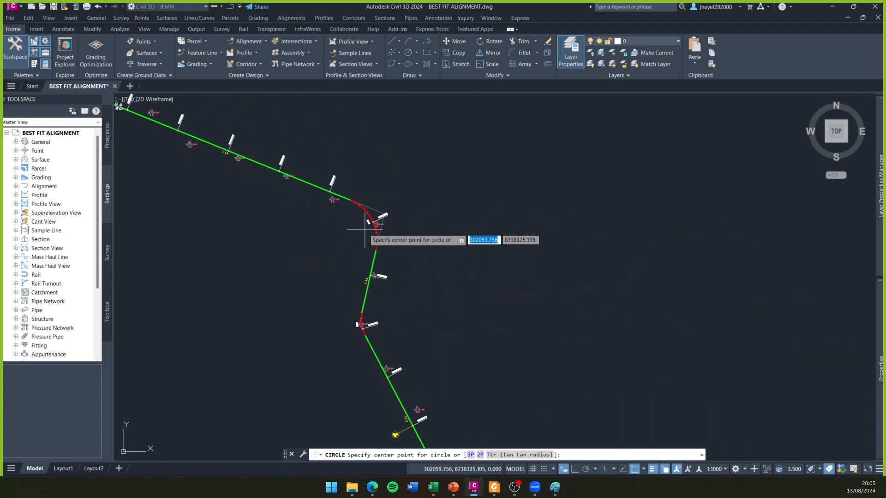
middle_click_drag(331, 226, 403, 255)
middle_click_drag(442, 292, 414, 146)
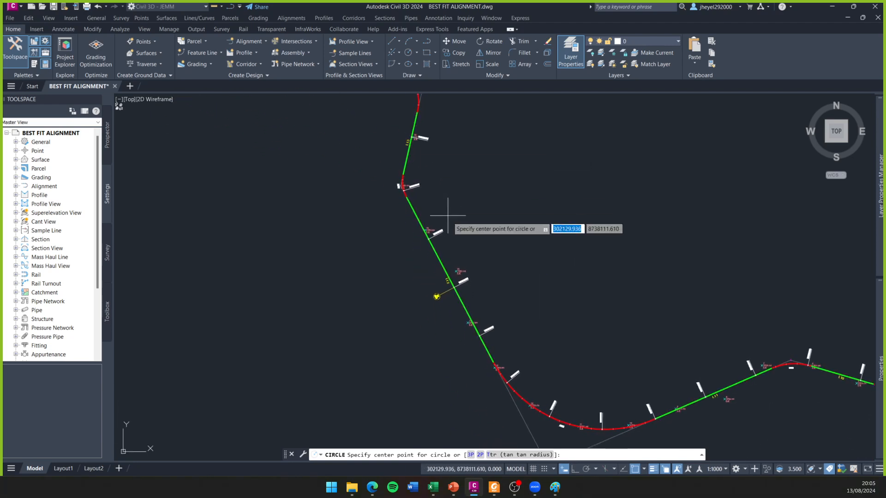
left_click(454, 287)
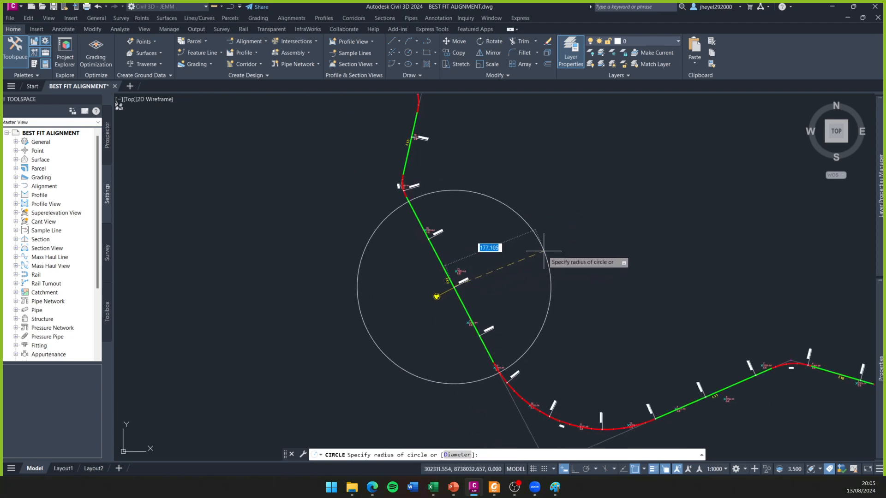
left_click(536, 250)
- Examine the remaining tangents and curves along the alignment through to its eastern end, without adding another circle
middle_click_drag(646, 280, 539, 202)
type("c")
key("Return")
middle_click_drag(590, 263, 453, 226)
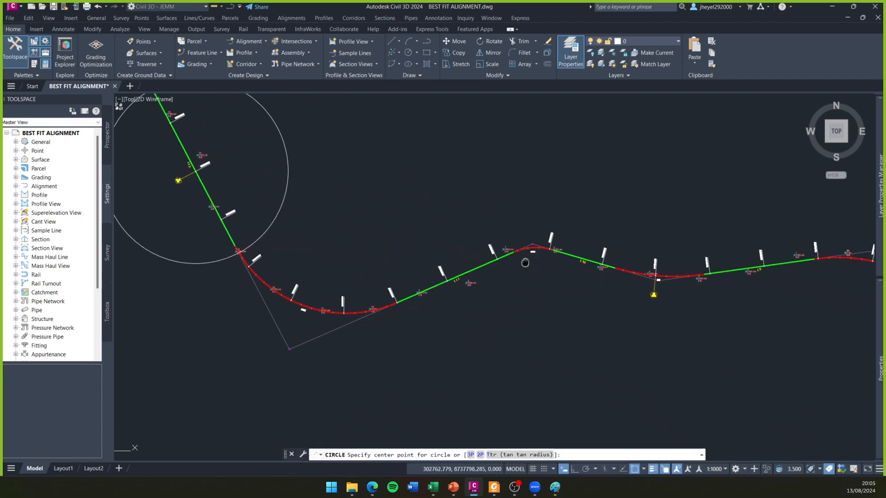
middle_click_drag(538, 259, 380, 247)
middle_click_drag(530, 266, 354, 238)
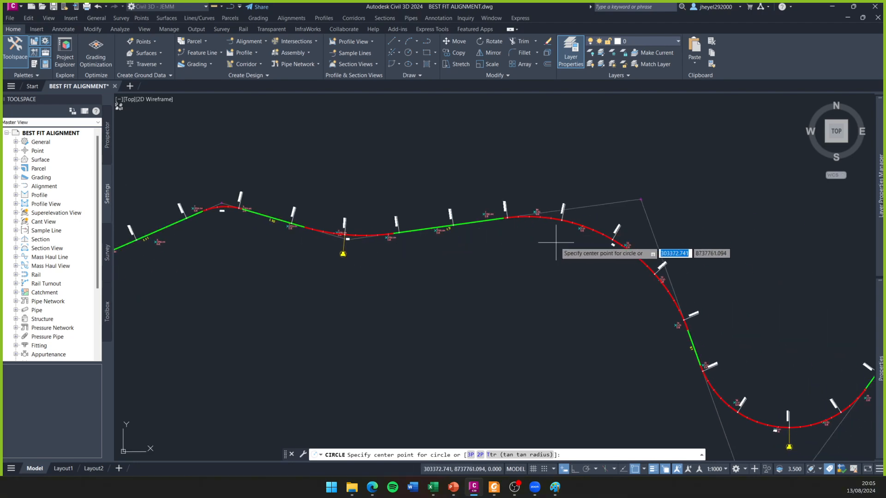
middle_click_drag(542, 238, 313, 160)
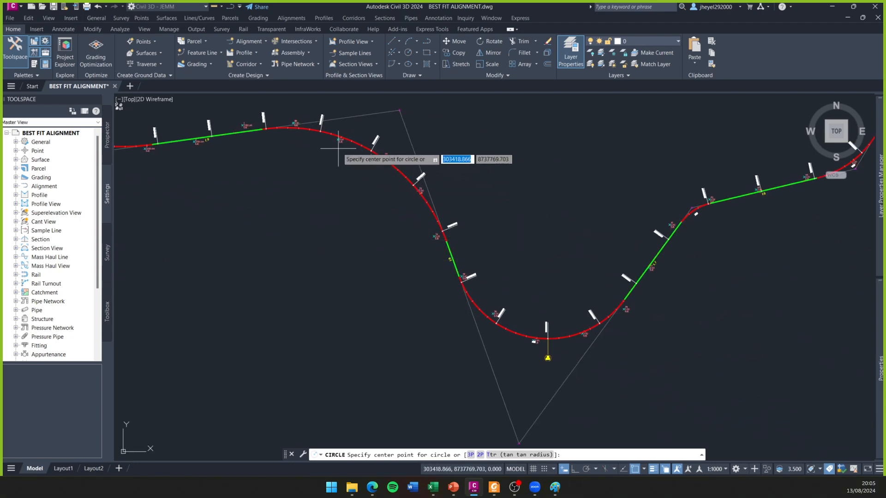
middle_click_drag(545, 299, 309, 316)
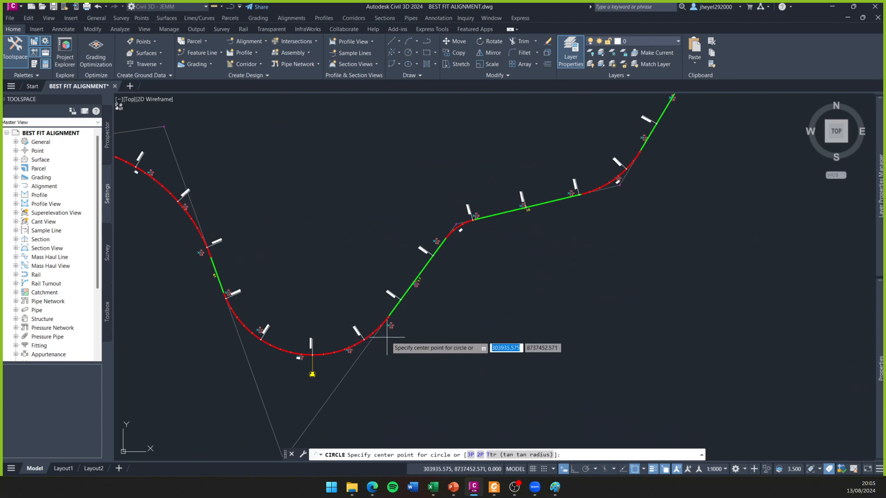
middle_click_drag(456, 229, 318, 318)
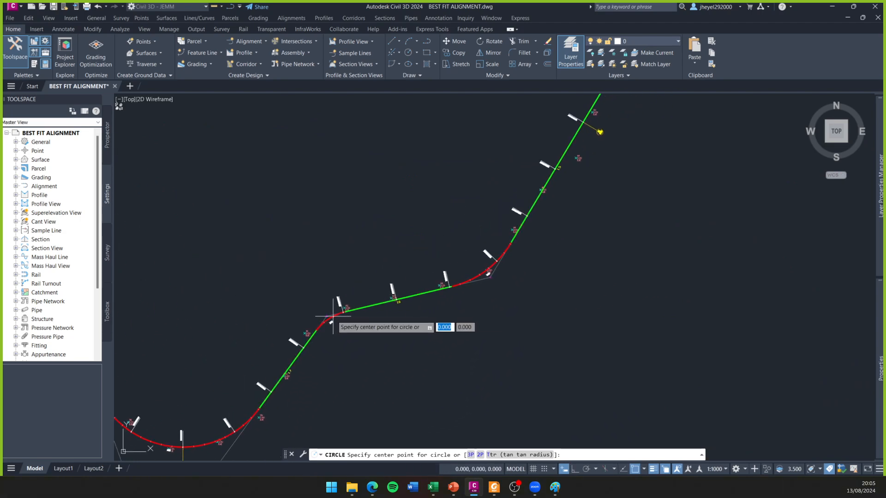
middle_click_drag(473, 265, 328, 392)
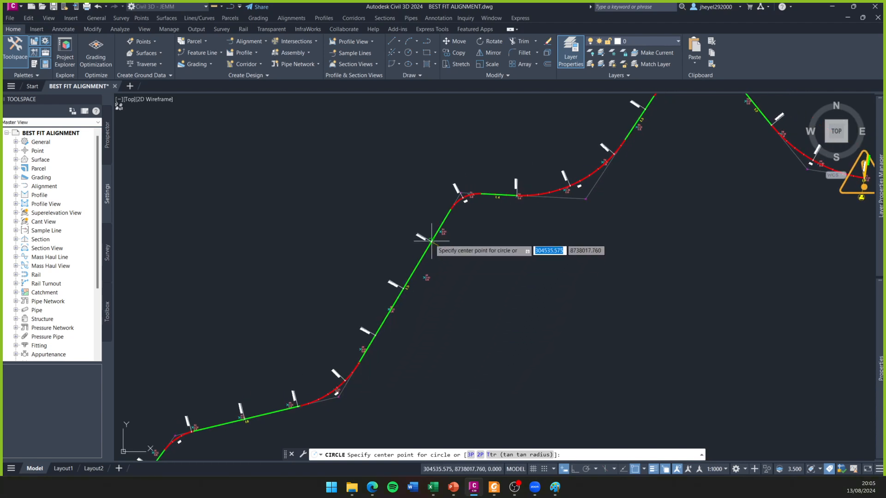
middle_click_drag(429, 238, 281, 384)
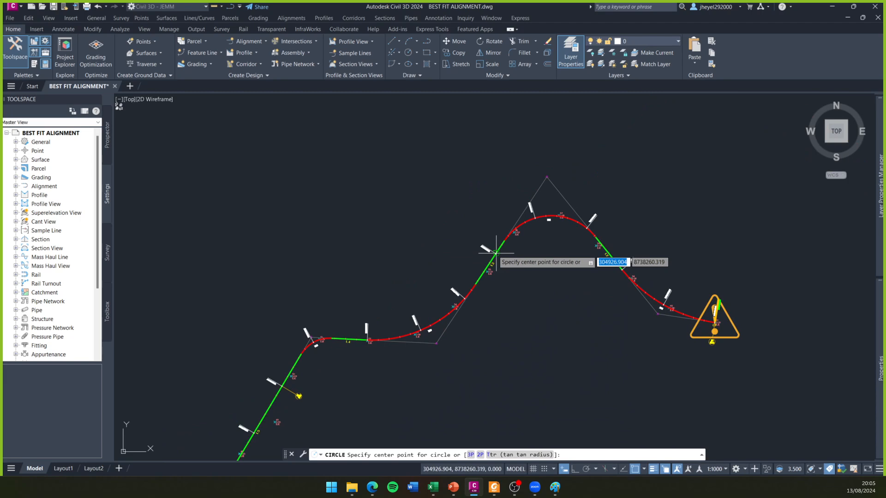
scroll(600, 305, "down", 3)
scroll(508, 298, "up", 4)
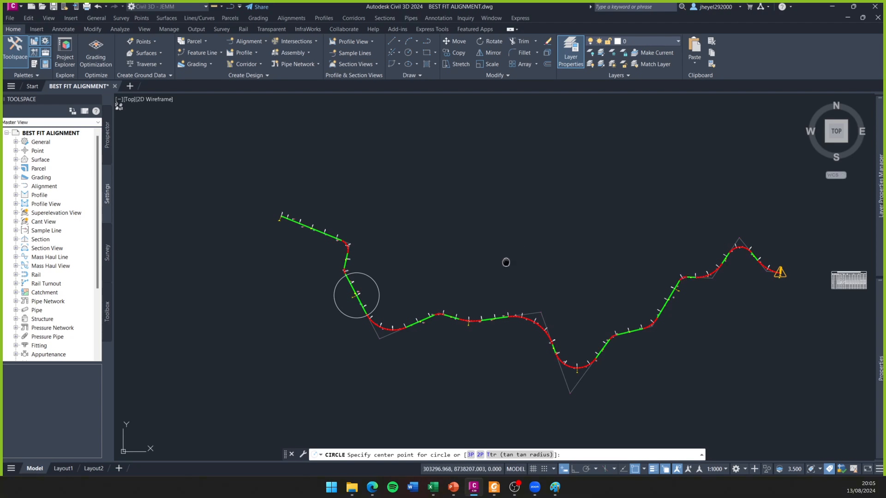
key("Escape")
middle_click_drag(507, 254, 483, 247)
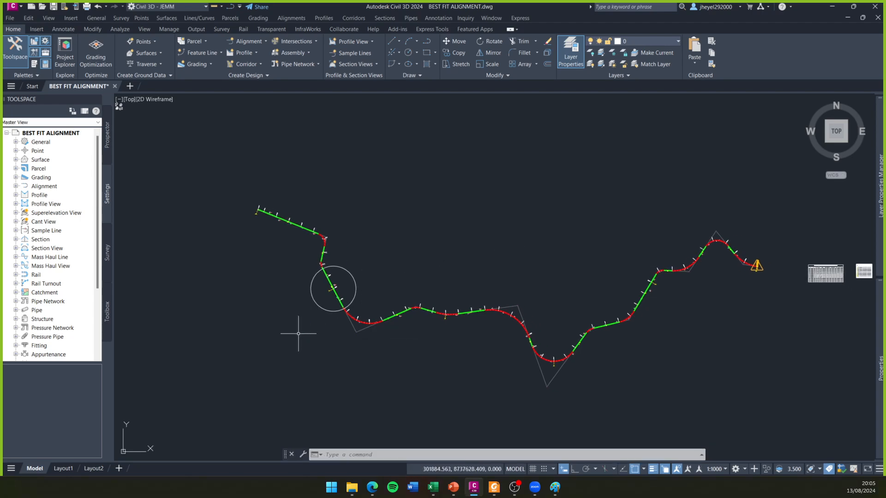
- Add multiline text reading "Tang-" in the empty space just northeast of the circle
type("M")
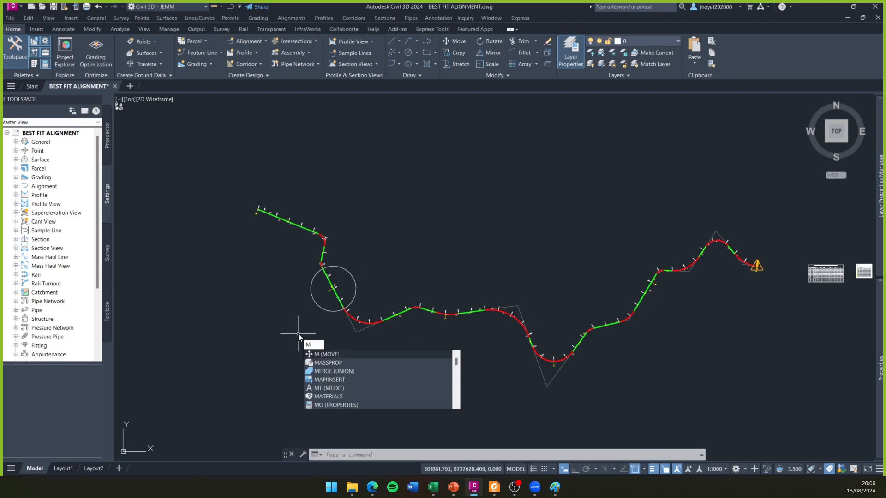
type("TEXT")
key("Return")
scroll(162, 354, "up", 2)
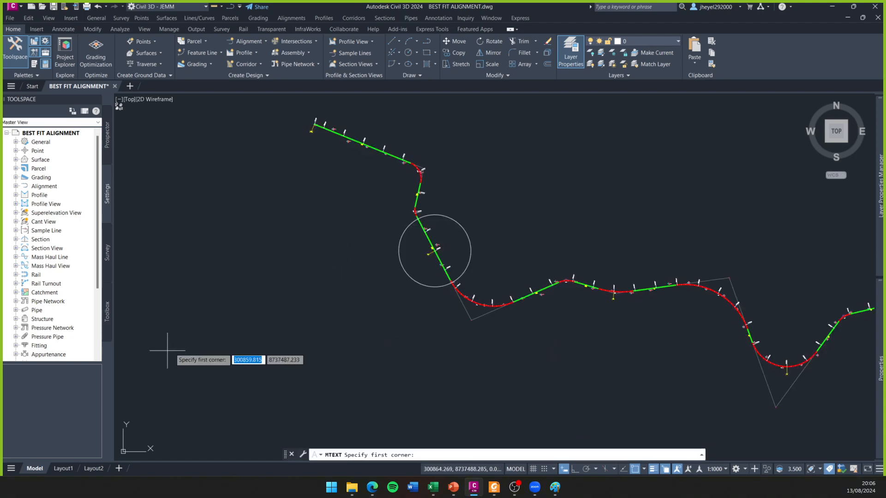
left_click(459, 202)
left_click(485, 205)
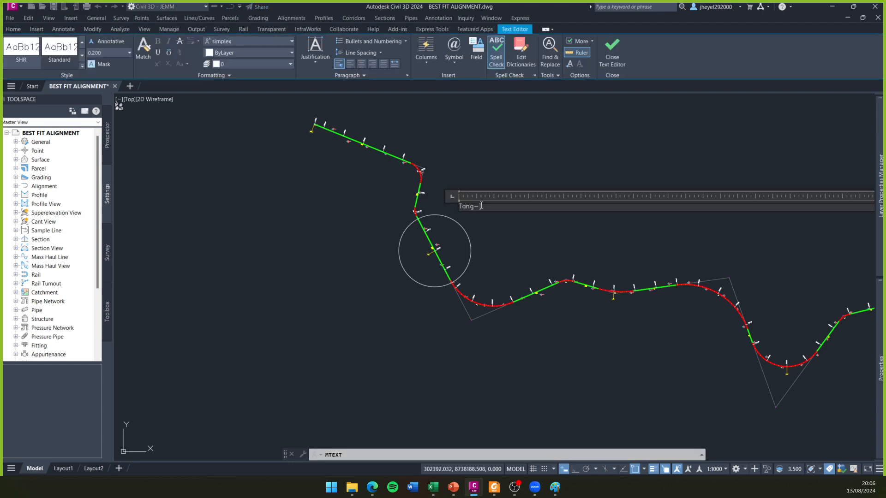
left_click(509, 180)
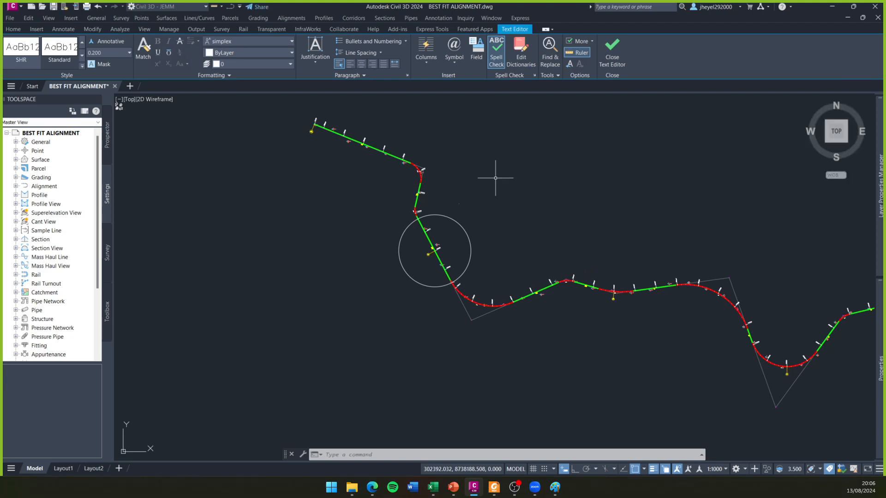
- Scale up the multiline text northeast of the circle freehand from its insertion point
scroll(462, 208, "up", 4)
left_click(440, 189)
left_click(486, 213)
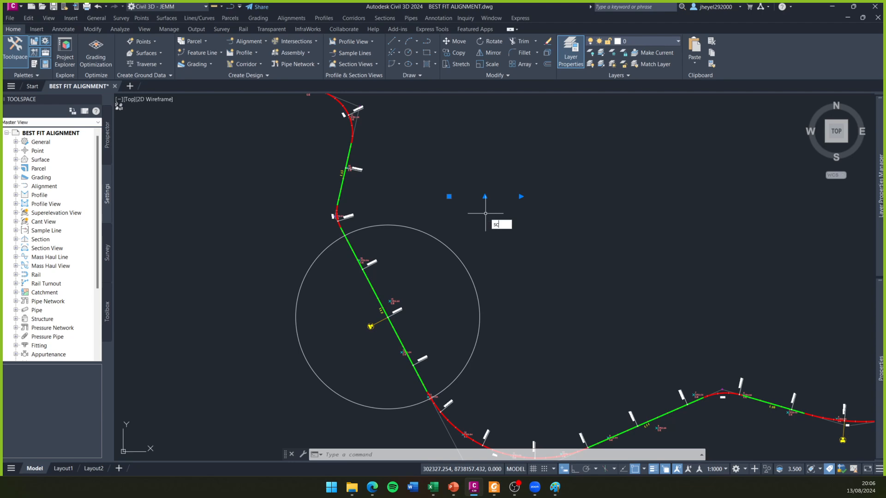
key("Return")
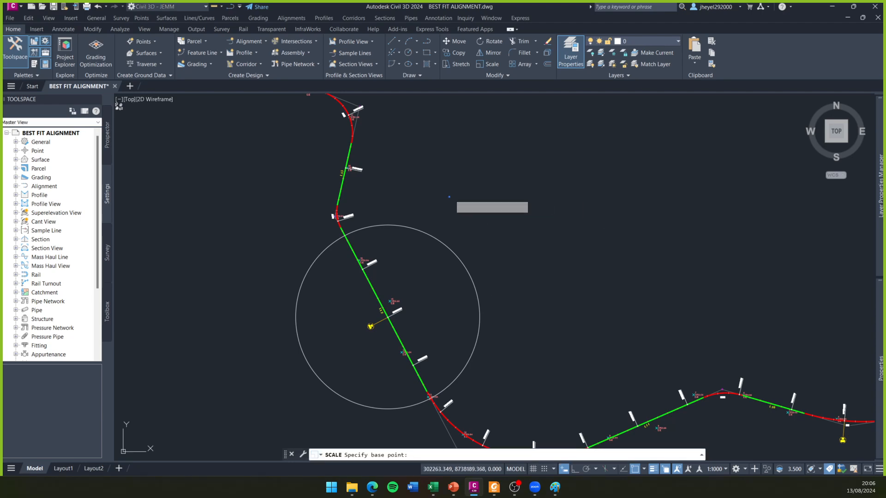
left_click(449, 197)
left_click(699, 297)
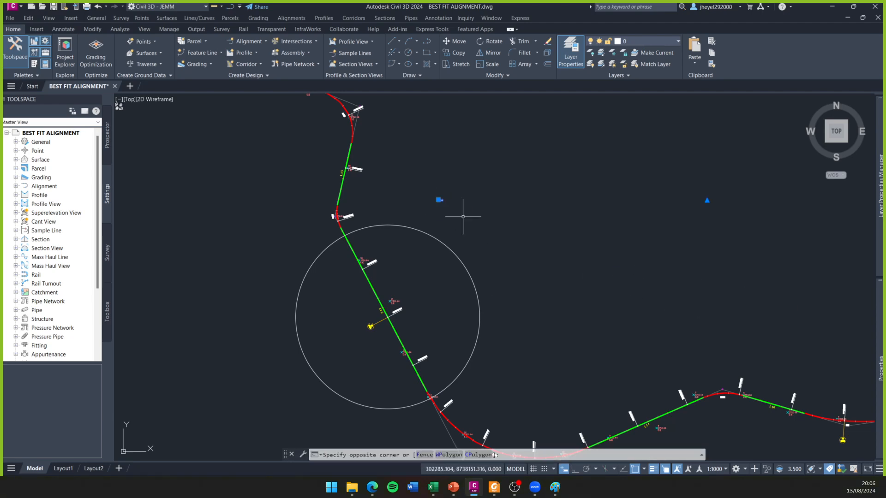
- Scale the same text a second time about its left end, setting the factor freehand towards the lower right
type("sc")
key("Return")
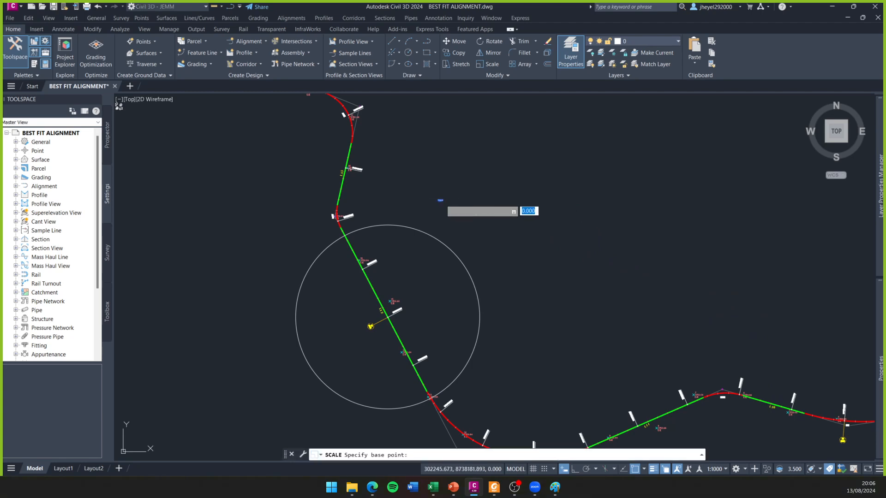
left_click(439, 199)
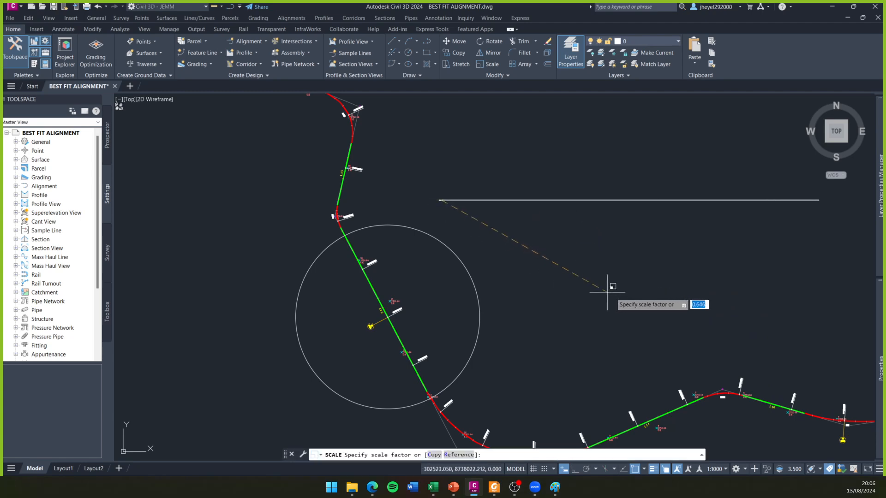
left_click(531, 263)
- Scale the "Tang-O" text by a factor of 3 about its left end
left_click(416, 189)
left_click(410, 196)
key("Return")
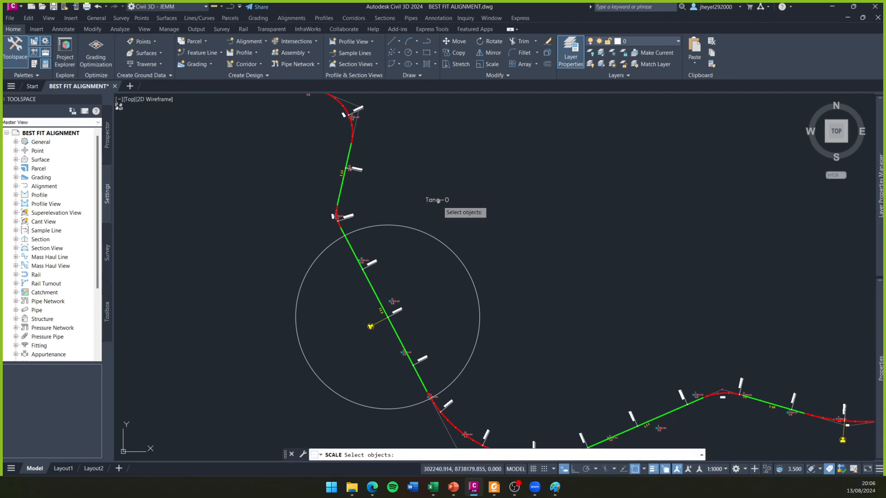
left_click(436, 202)
key("Return")
left_click(428, 202)
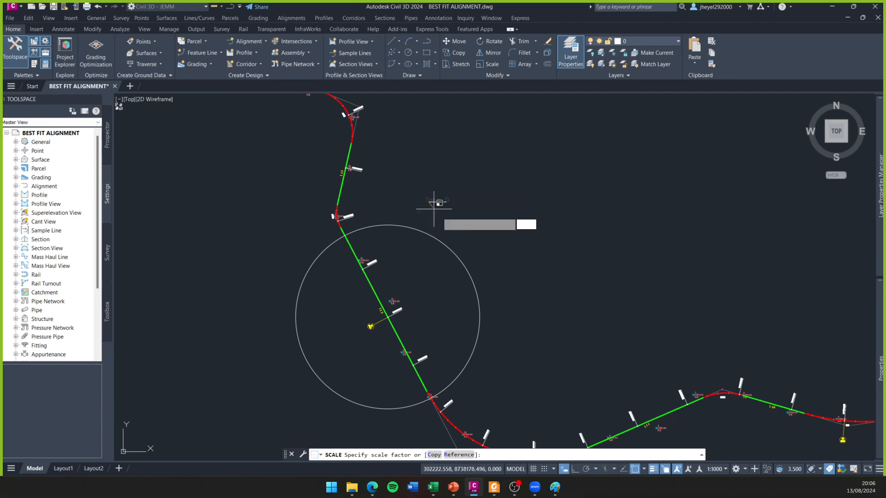
type("3")
key("Return")
- Move the "Tang-O" text slightly down and right so it sits closer to the circle
left_click(441, 196)
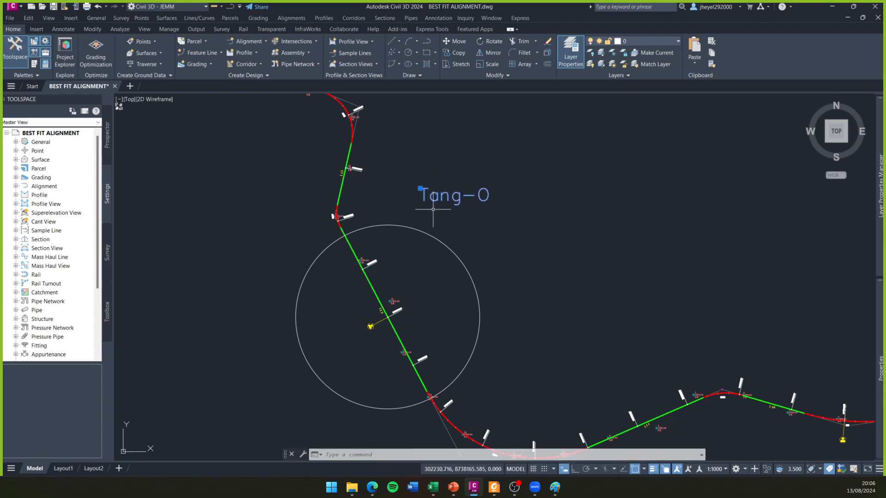
left_click(420, 188)
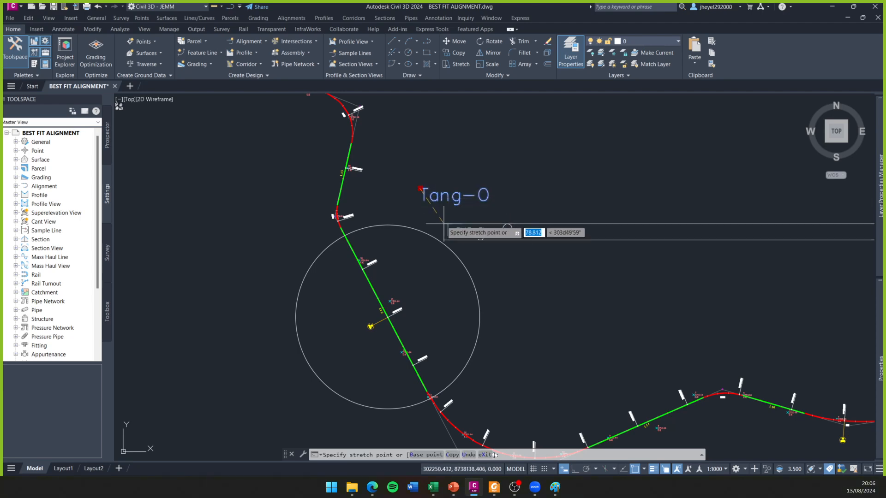
left_click(436, 212)
key("Escape")
scroll(483, 218, "down", 4)
scroll(342, 247, "down", 2)
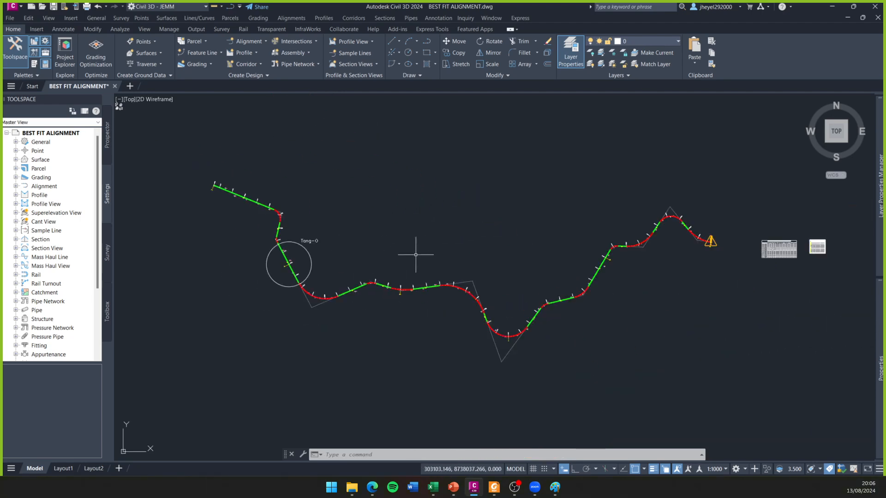
- Change the alignment's design check set to Cuvas_O in its design criteria properties and deselect the alignment
left_click(422, 288)
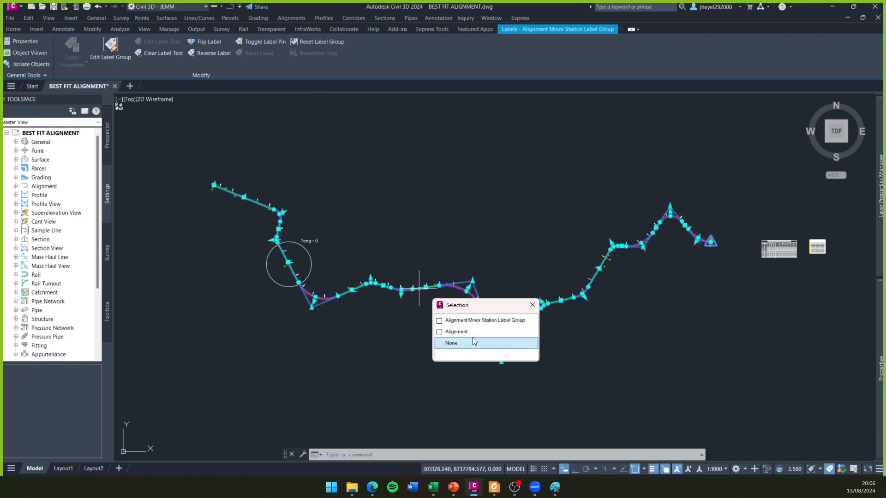
left_click(450, 329)
left_click(172, 49)
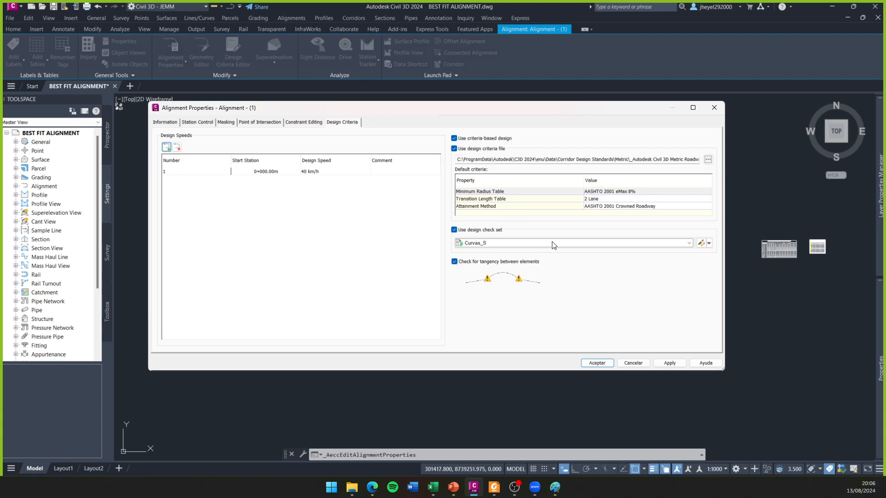
left_click(552, 244)
left_click(487, 297)
left_click(607, 365)
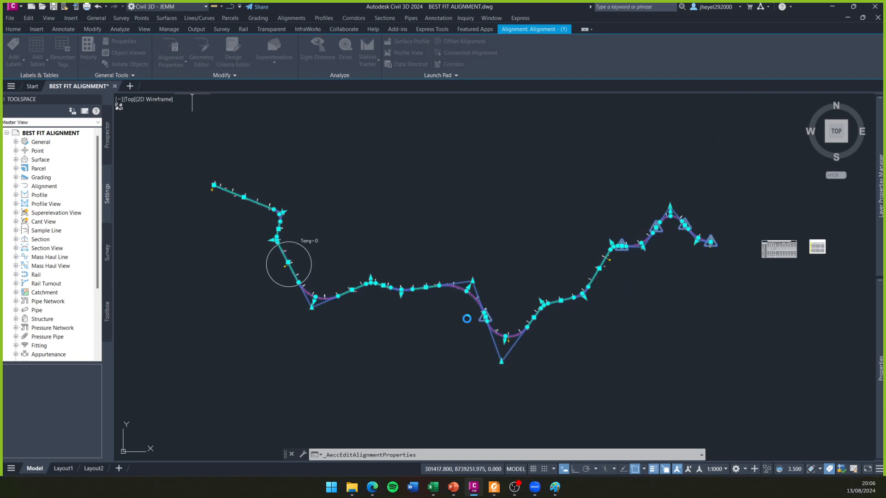
key("Escape")
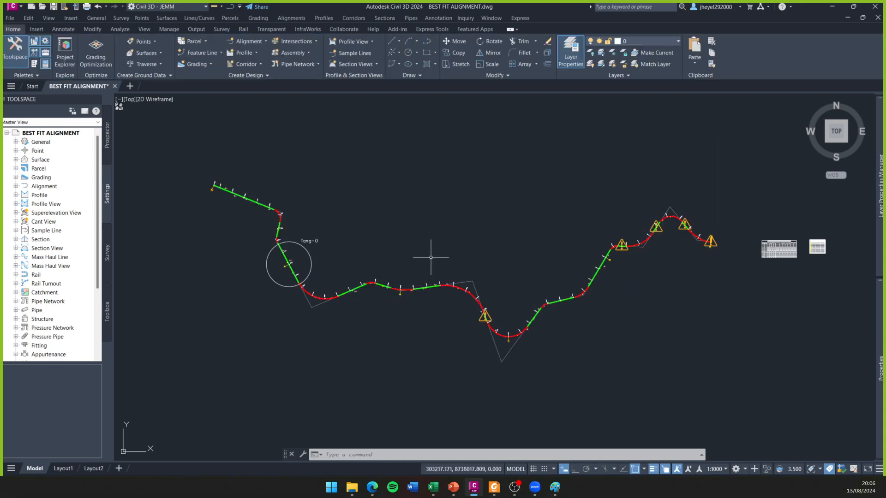
- Examine the warning symbols along the alignment and the circled tangent beside the "Tang-O" text
middle_click_drag(427, 249, 420, 263)
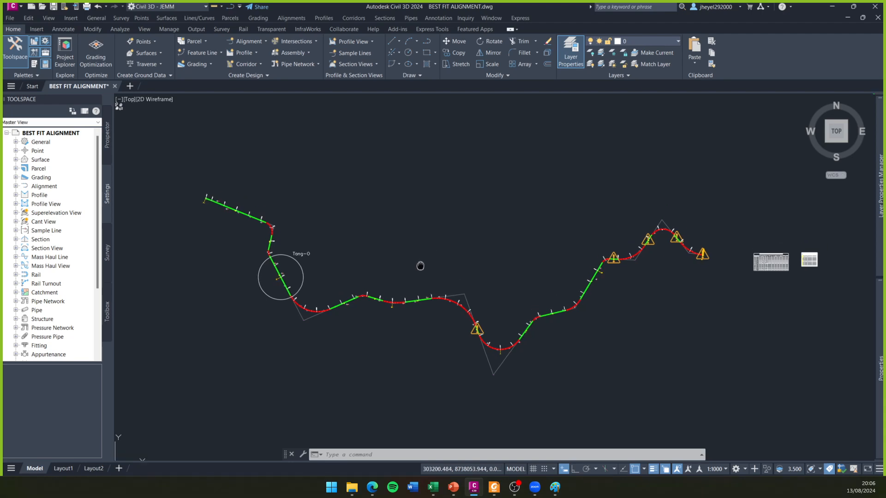
scroll(427, 259, "up", 2)
scroll(428, 263, "down", 2)
scroll(428, 262, "up", 2)
scroll(428, 263, "down", 2)
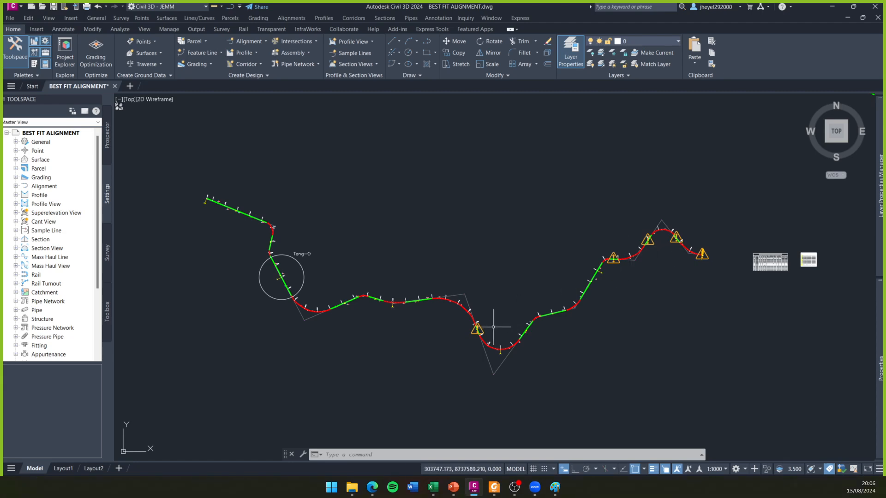
mouse_move(493, 328)
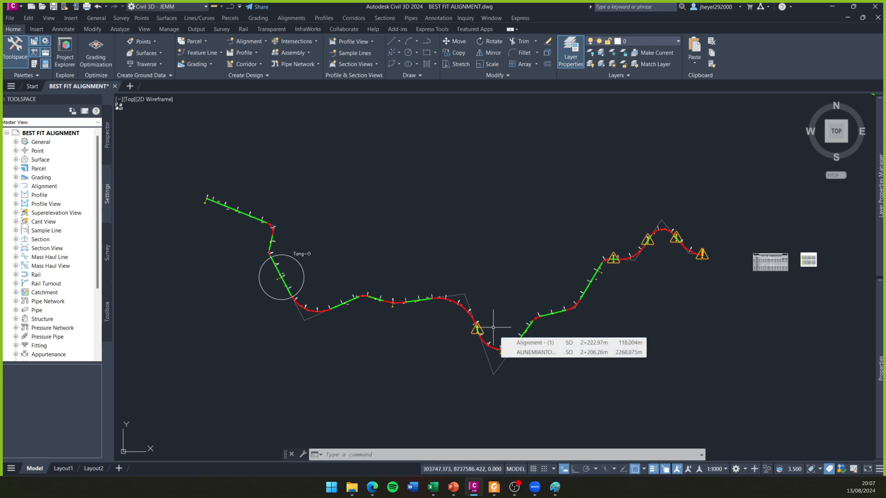
scroll(269, 279, "up", 3)
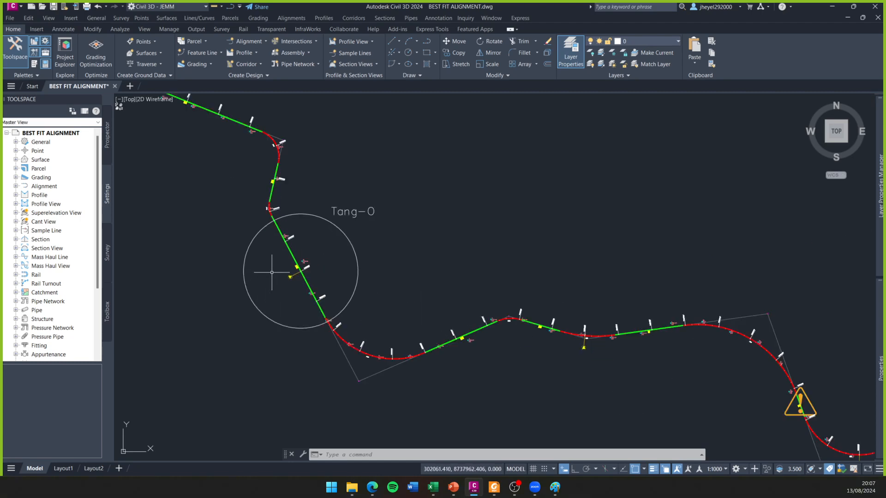
scroll(293, 250, "up", 3)
scroll(292, 257, "down", 5)
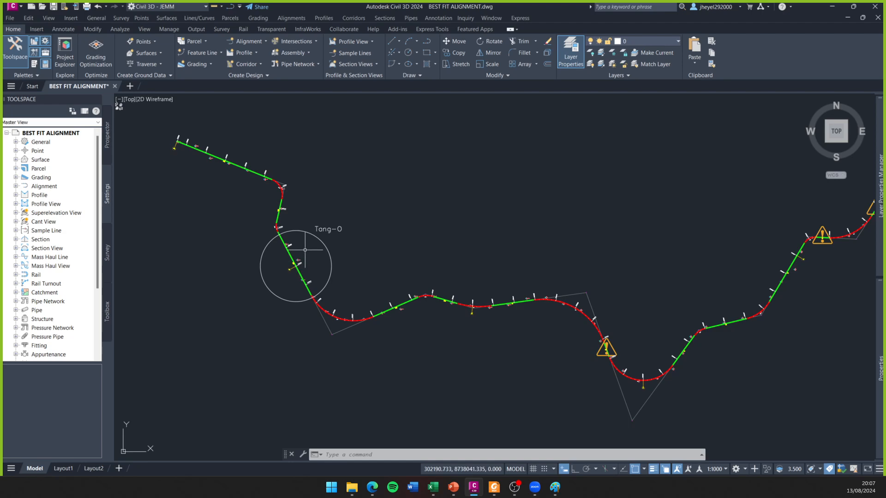
middle_click_drag(304, 255, 283, 271)
scroll(304, 277, "down", 3)
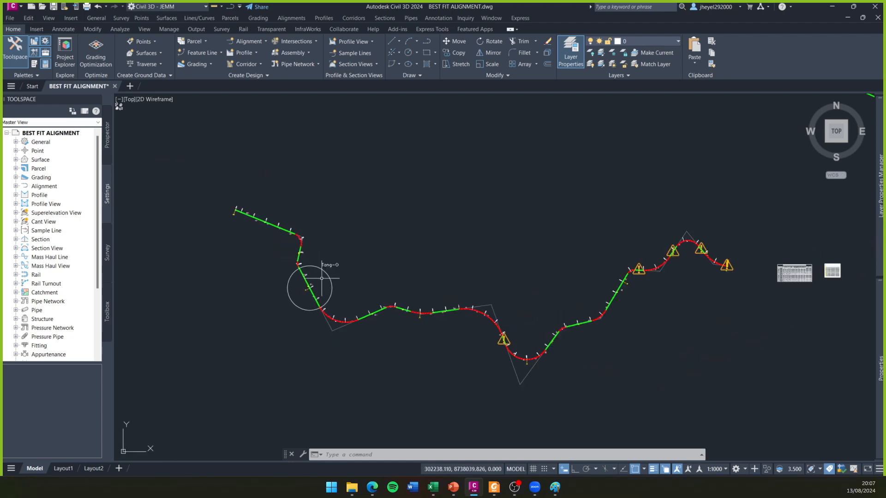
- Open the alignment's geometry editor with its layout parameters window, and place that window clear of the alignment
left_click(380, 308)
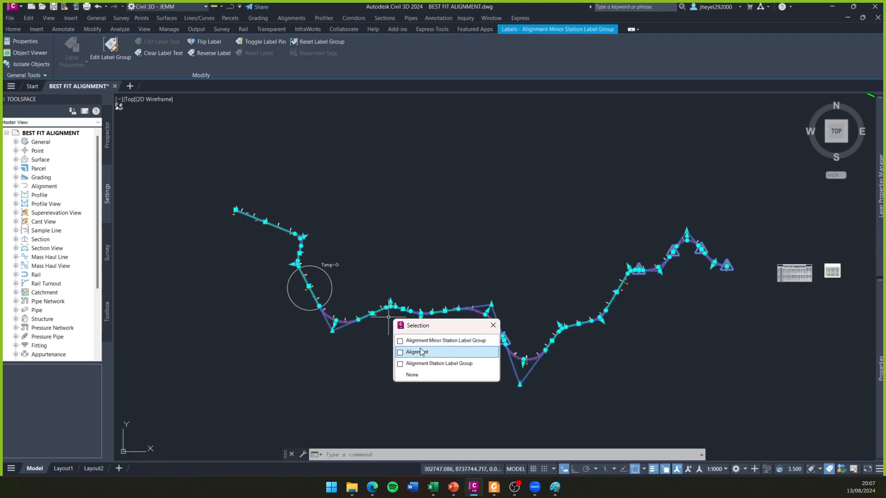
left_click(423, 352)
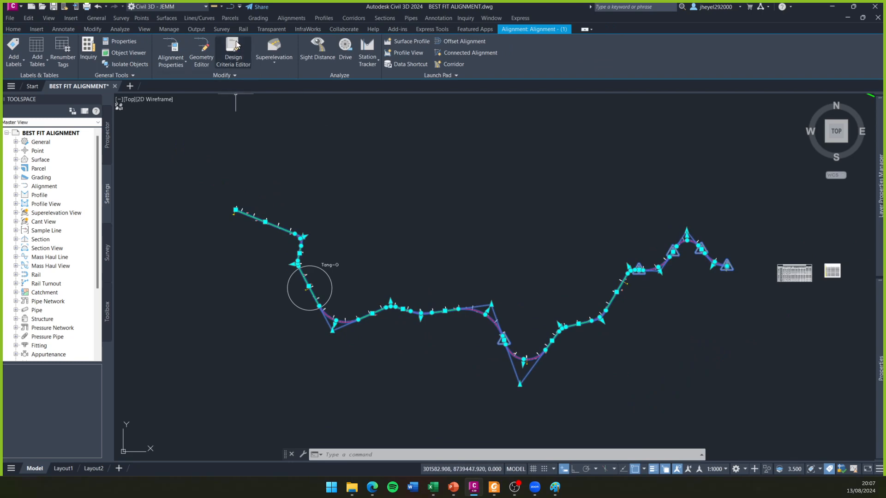
left_click(234, 57)
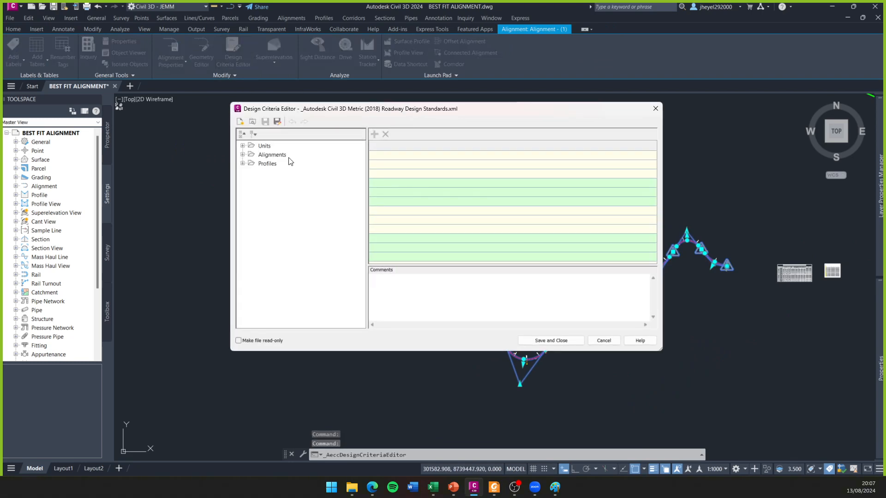
left_click(656, 109)
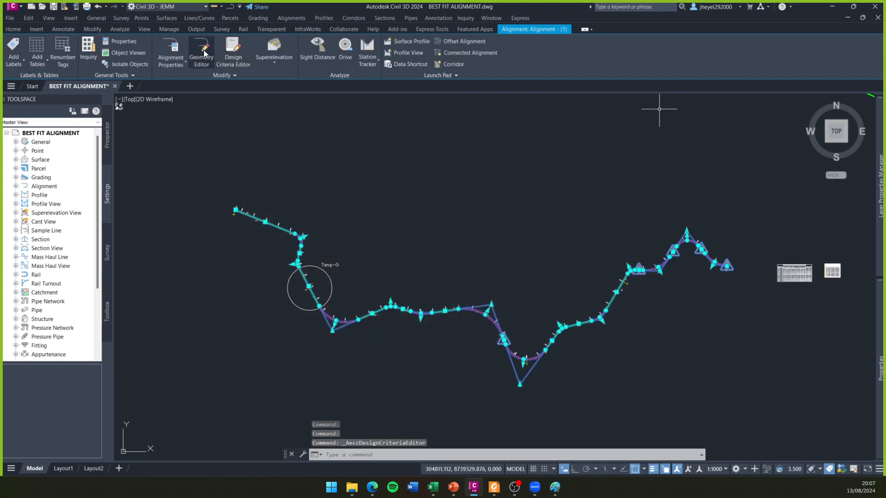
left_click(204, 53)
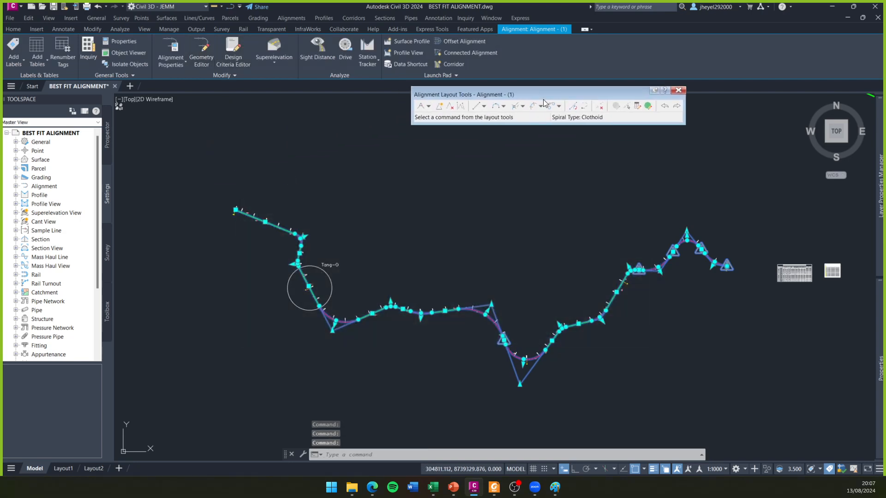
left_click(637, 107)
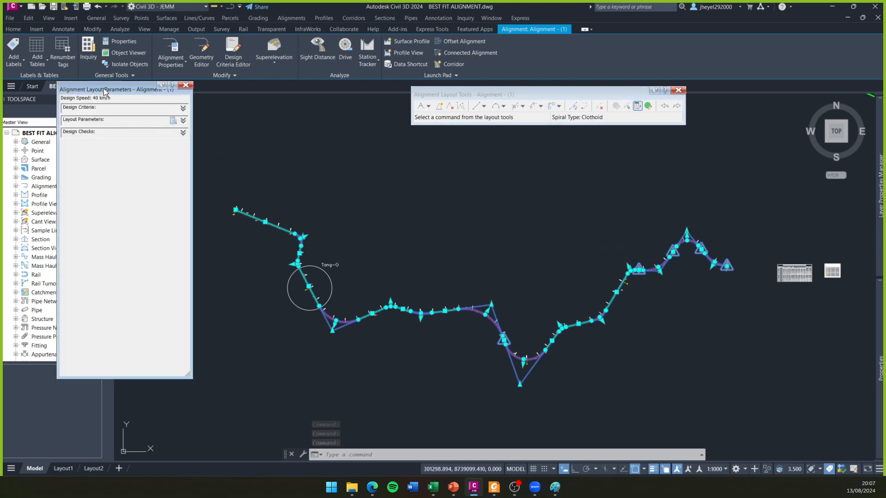
left_click_drag(104, 92, 80, 93)
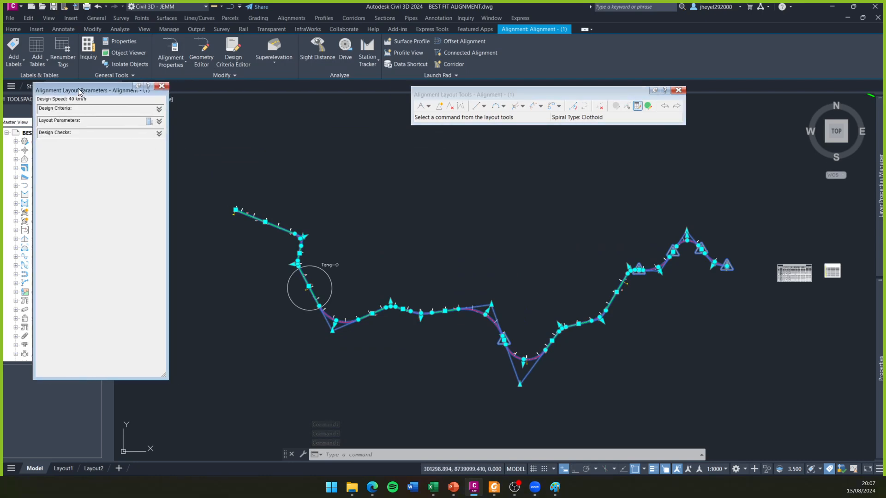
- Pick the circled tangent as a sub-entity to inspect its layout parameters and design checks
left_click(627, 106)
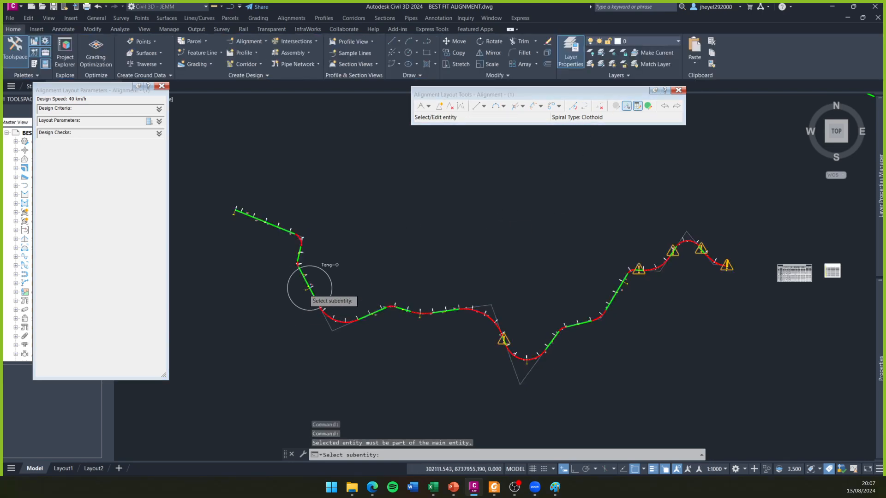
scroll(305, 290, "up", 2)
left_click(310, 262)
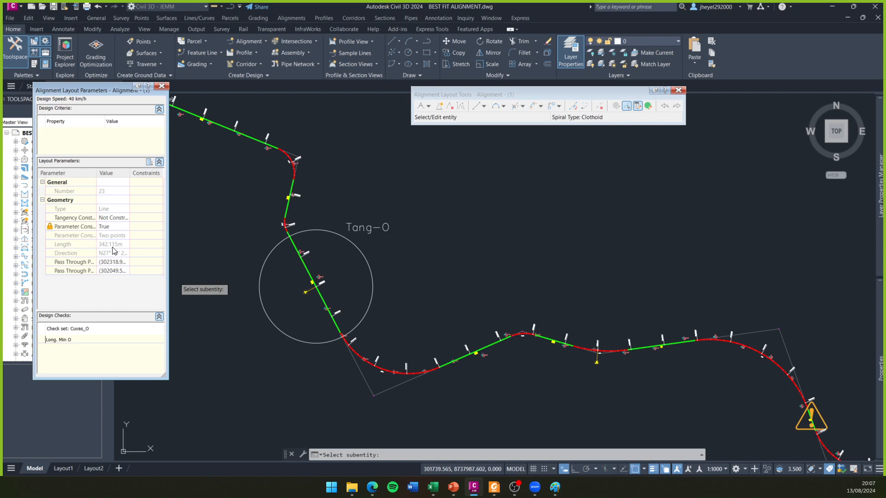
- Switch to the road manual in Foxit PDF Reader, review Tabla 302.01 on tangent lengths, and return to the drawing
left_click(493, 485)
scroll(743, 224, "up", 15)
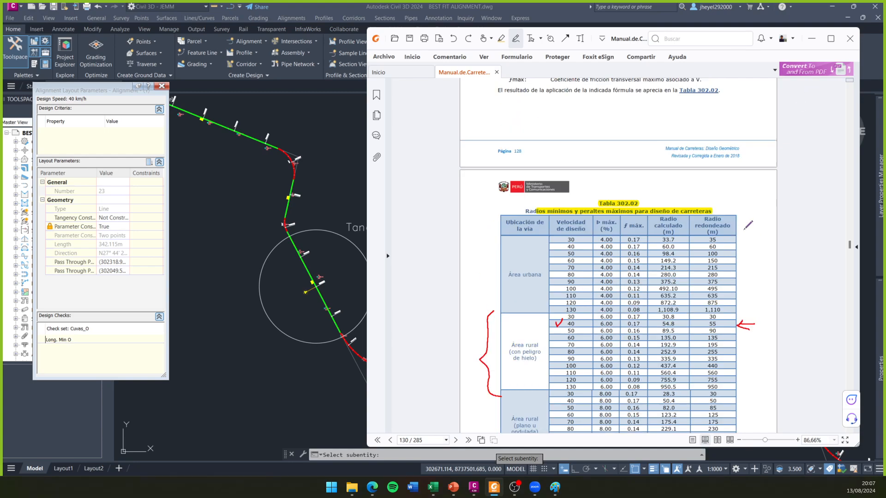
scroll(750, 225, "down", 3)
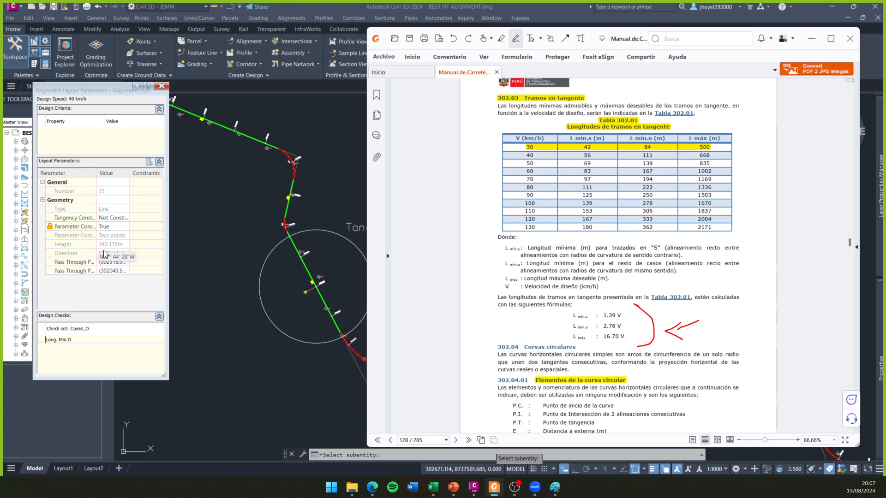
left_click(850, 38)
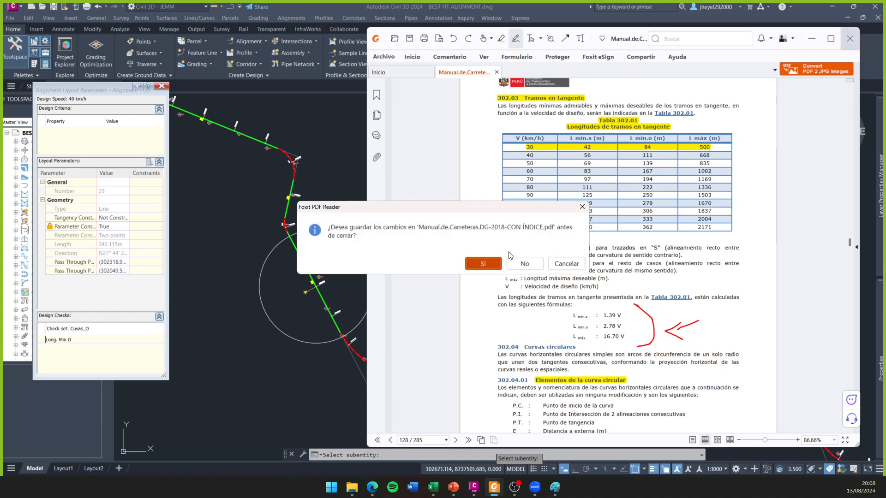
left_click(580, 207)
left_click(811, 38)
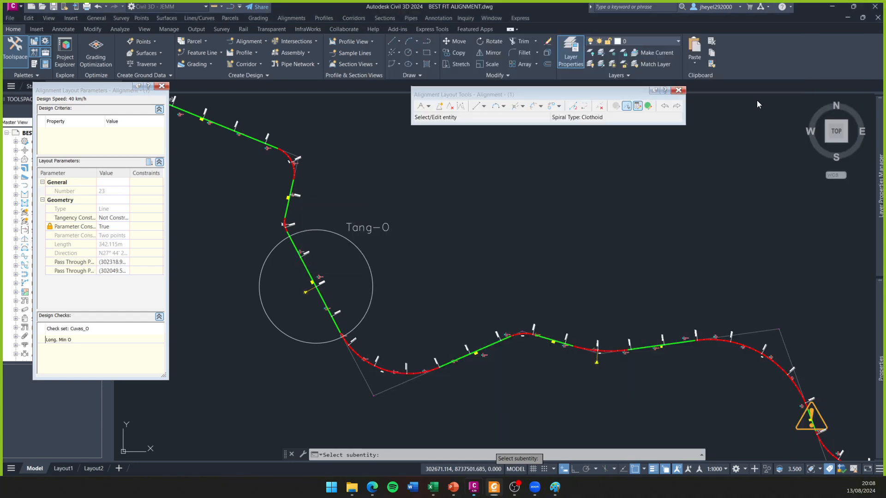
- Pick the short tangent under the warning symbol between the two large curves to inspect its length and design check
middle_click_drag(444, 265, 344, 222)
scroll(376, 221, "down", 2)
middle_click_drag(492, 252, 413, 240)
scroll(513, 299, "up", 2)
scroll(505, 307, "up", 3)
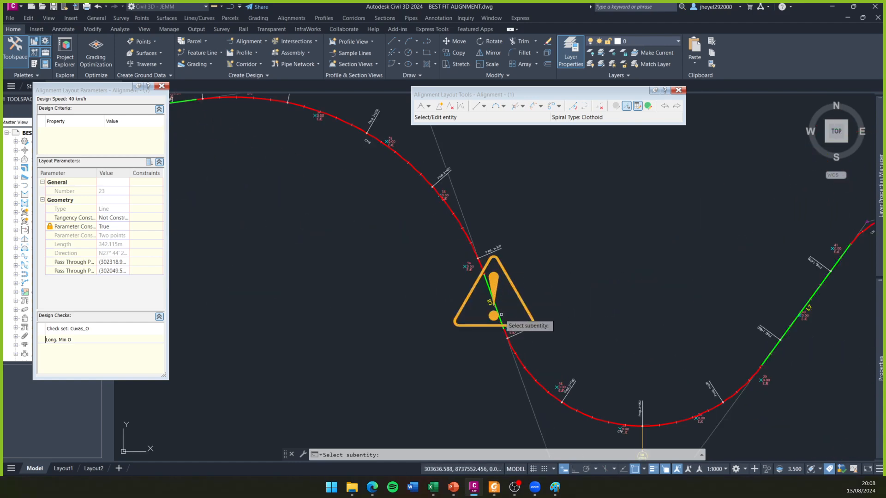
left_click(501, 314)
left_click(538, 355)
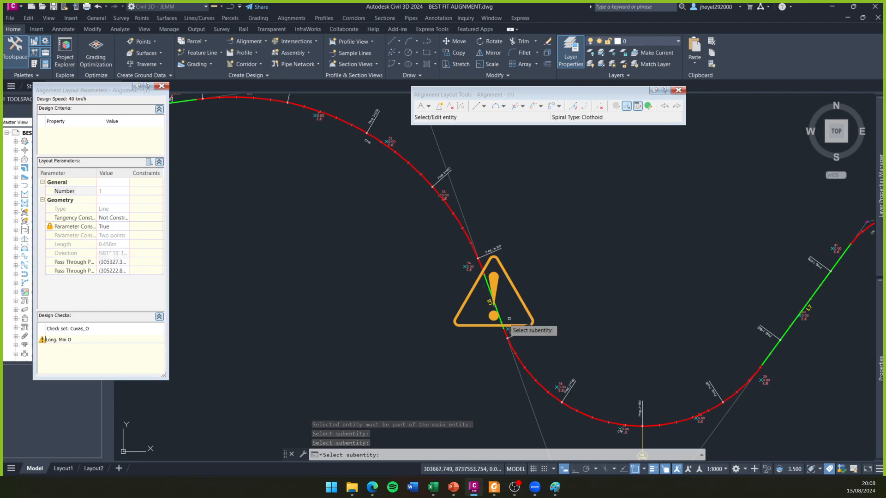
- Pick tangent L8 as a sub-entity at close range to inspect its length and design check
scroll(531, 312, "up", 8)
scroll(480, 251, "up", 2)
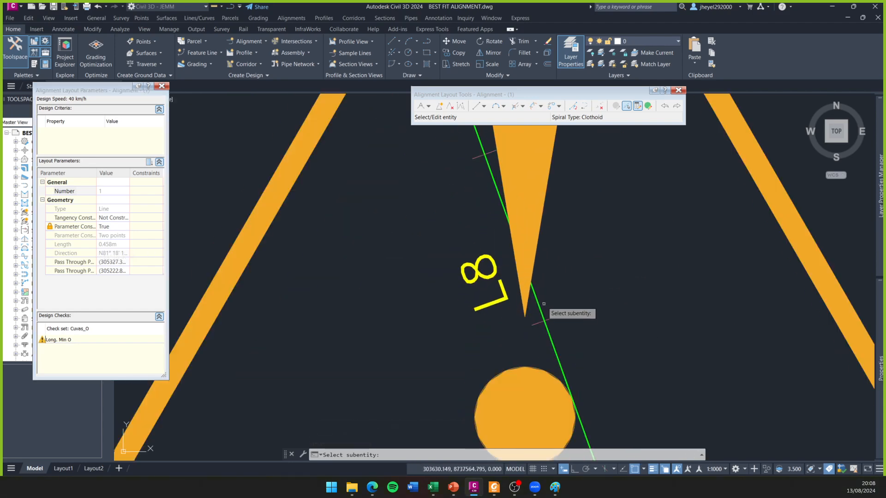
left_click(549, 332)
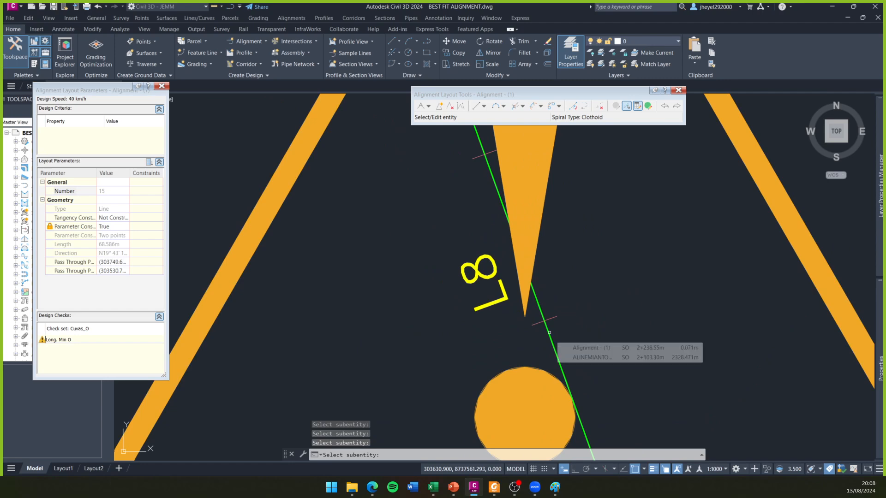
scroll(475, 272, "down", 5)
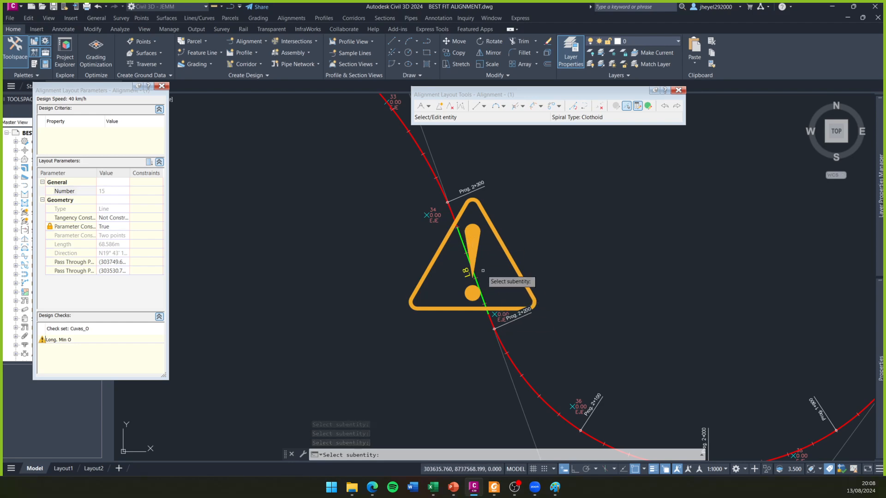
- Examine the whole alignment for tangents flagged with warning symbols, including the circled Tang-O tangent, and end the sub-entity picking
scroll(483, 270, "down", 4)
mouse_move(486, 266)
middle_mouse_down()
mouse_move(632, 305)
mouse_move(473, 340)
middle_mouse_up()
scroll(632, 305, "down", 3)
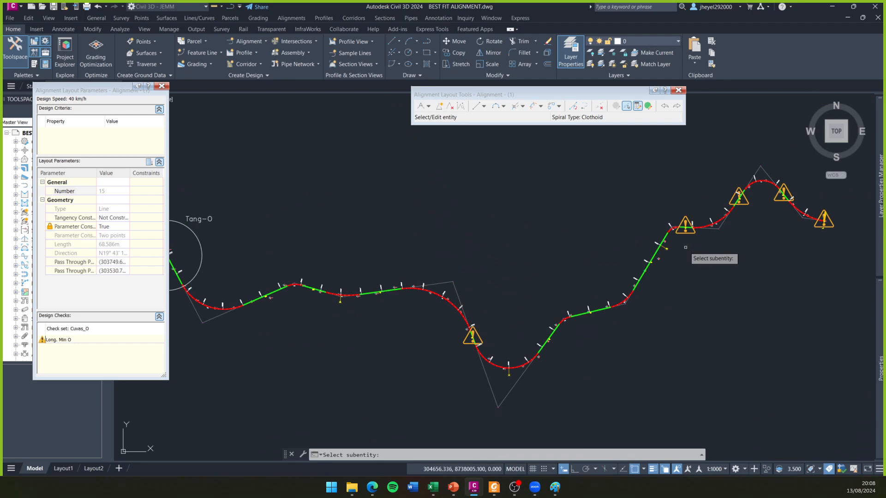
middle_click_drag(687, 245, 636, 271)
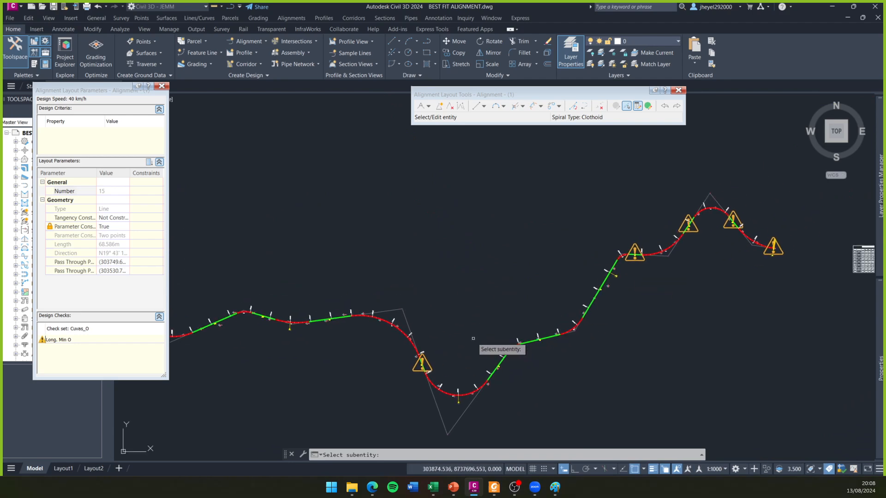
mouse_move(437, 305)
middle_mouse_down()
mouse_move(557, 280)
mouse_move(660, 307)
mouse_move(565, 329)
middle_mouse_up()
scroll(565, 328, "down", 1)
scroll(570, 368, "down", 5)
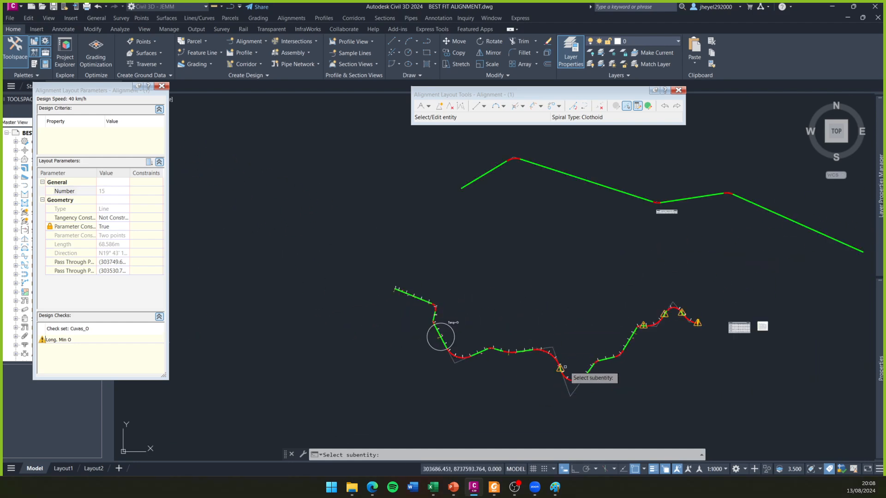
scroll(563, 375, "up", 4)
scroll(559, 361, "down", 2)
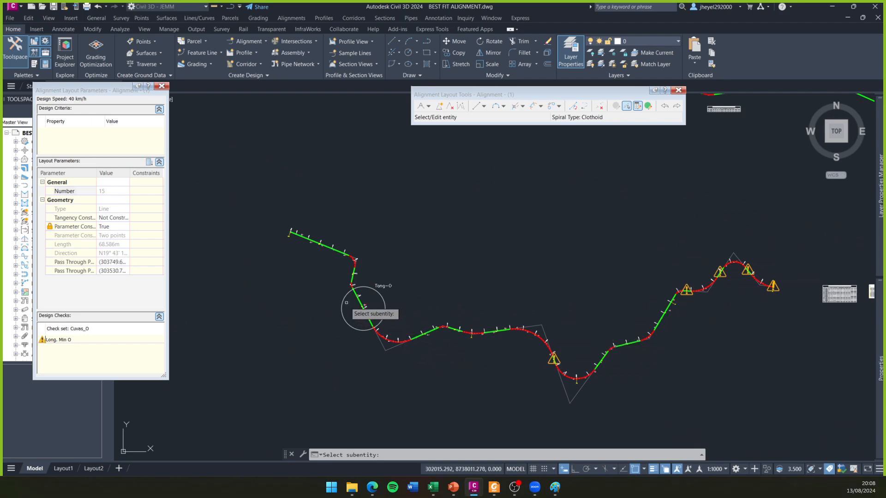
scroll(362, 306, "up", 4)
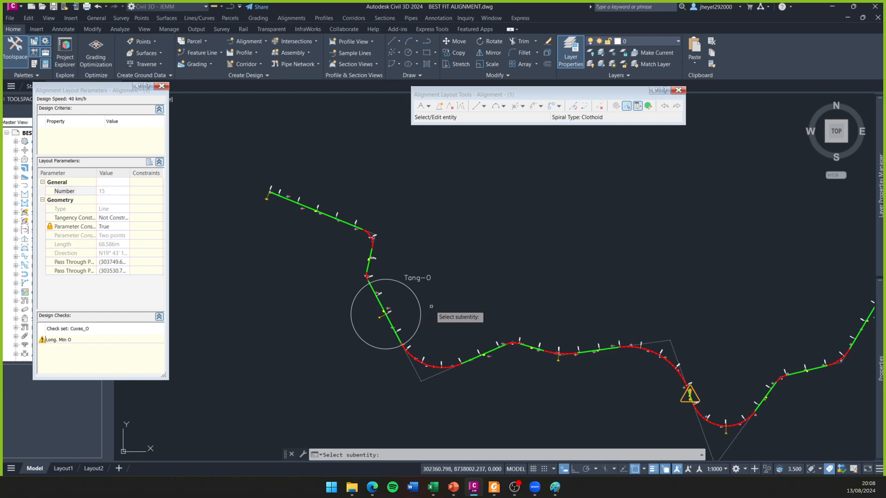
scroll(489, 294, "down", 2)
scroll(412, 303, "up", 2)
middle_click_drag(489, 295, 392, 299)
key("Escape")
scroll(412, 303, "down", 2)
key("Escape")
left_click(380, 303)
key("Escape")
key("Escape")
left_click(358, 276)
left_click(340, 316)
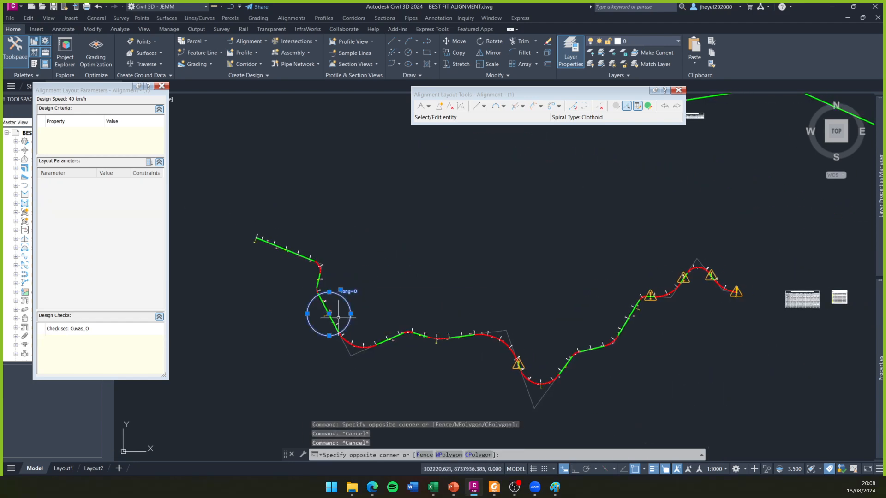
scroll(343, 314, "up", 2)
key("Escape")
middle_click_drag(447, 298, 389, 321)
scroll(390, 320, "down", 2)
key("Escape")
- Select the alignment, open its properties and choose the Curvas_S design check set for review
left_click(433, 351)
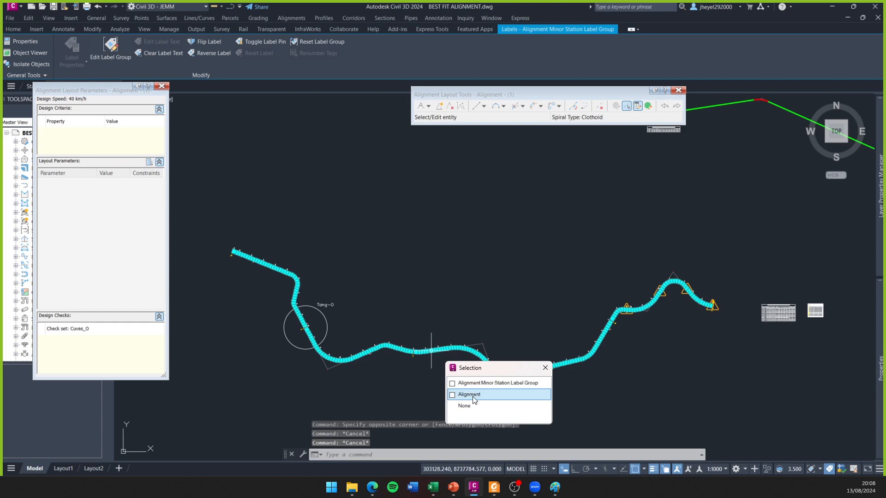
left_click(471, 393)
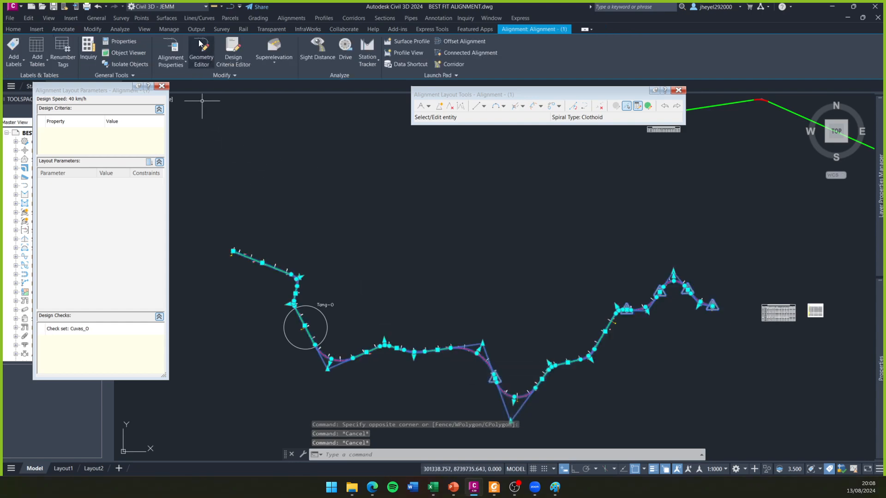
left_click(175, 49)
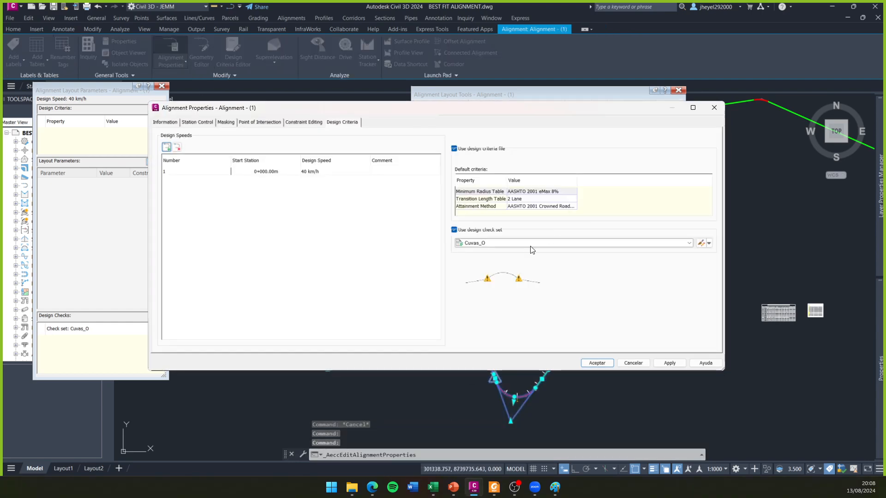
left_click(606, 243)
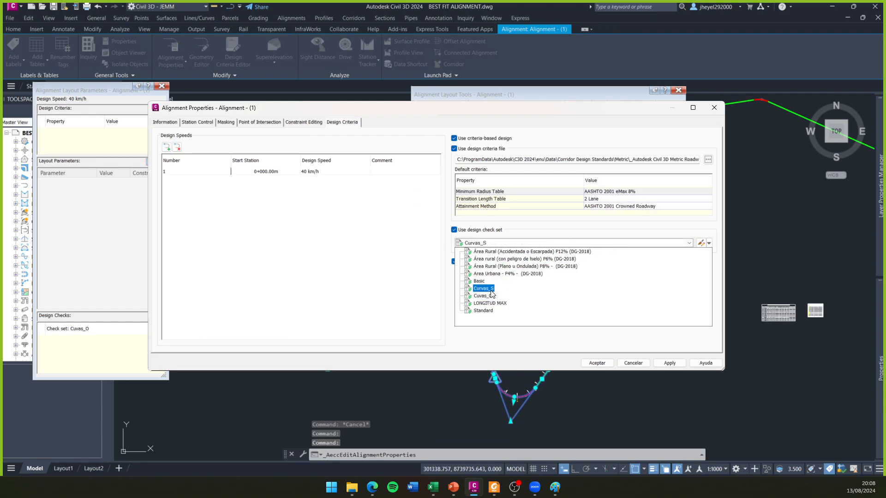
left_click(492, 293)
- Inspect the expression of the Long. Min S line check in Curvas_S, and close the alignment properties without applying
left_click(701, 243)
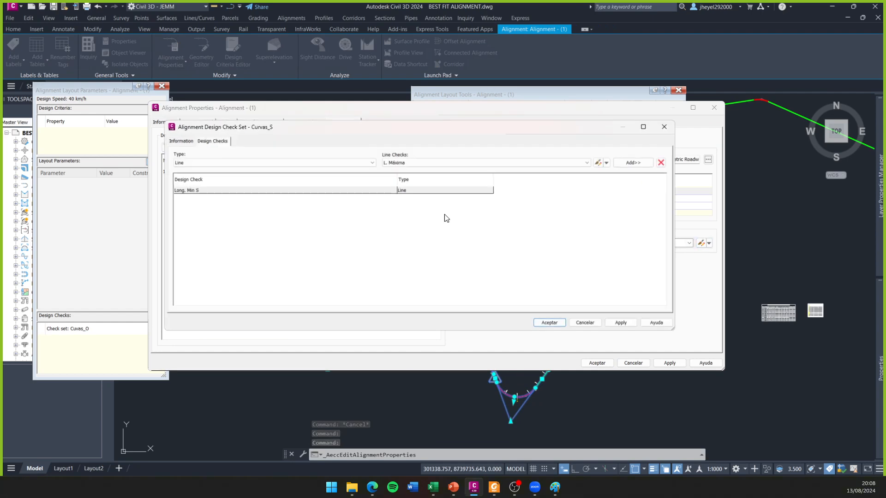
left_click(215, 190)
left_click(590, 161)
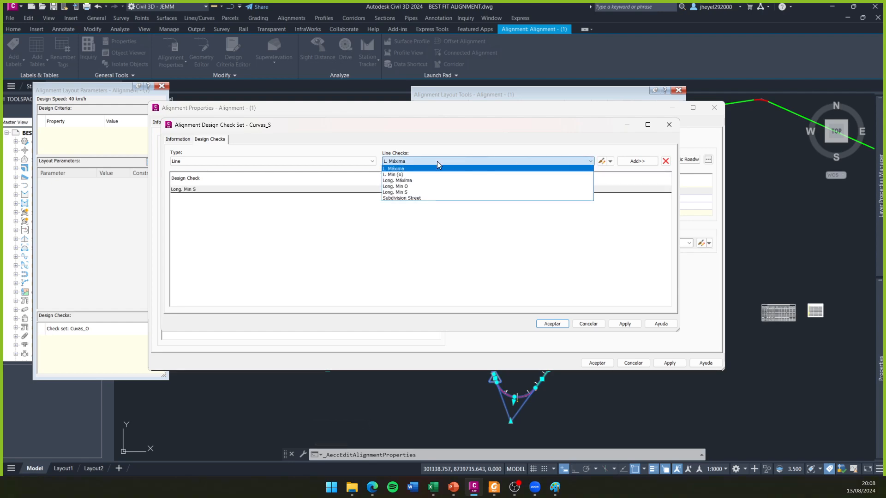
left_click(408, 192)
left_click(601, 161)
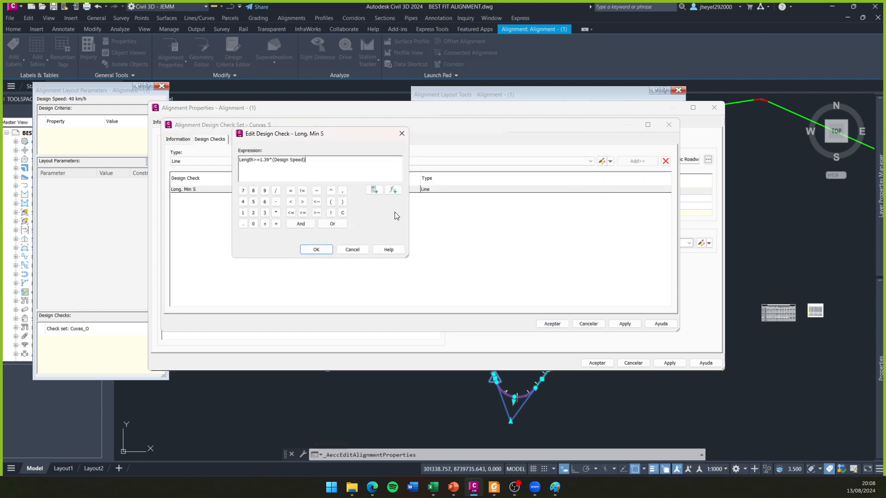
left_click(401, 133)
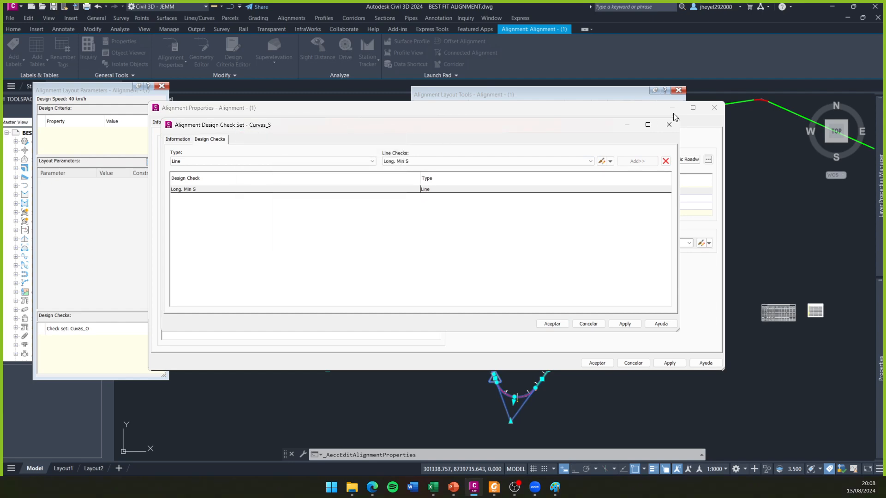
left_click(669, 125)
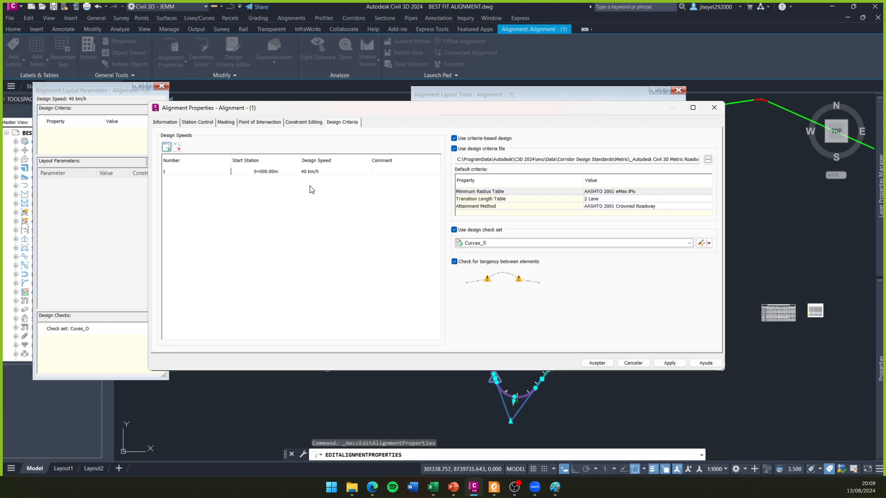
left_click(714, 107)
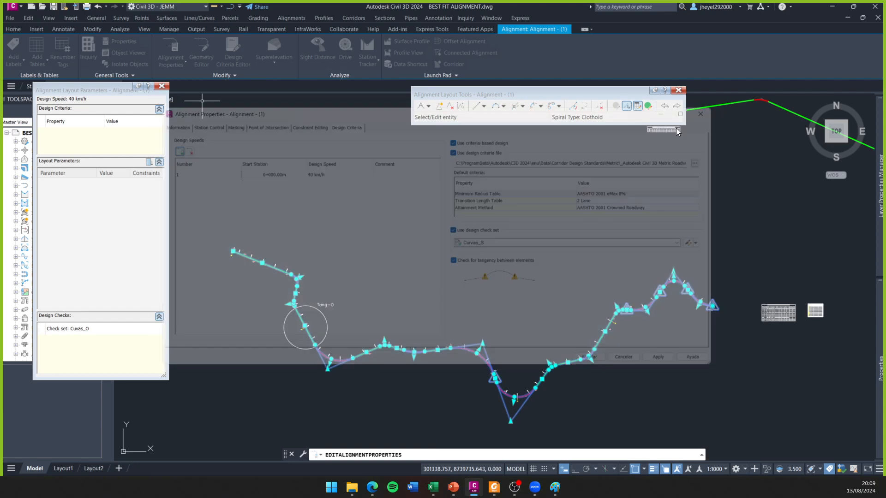
- Apply the Curvas_S design check set in the alignment's properties
middle_click_drag(446, 319, 439, 302)
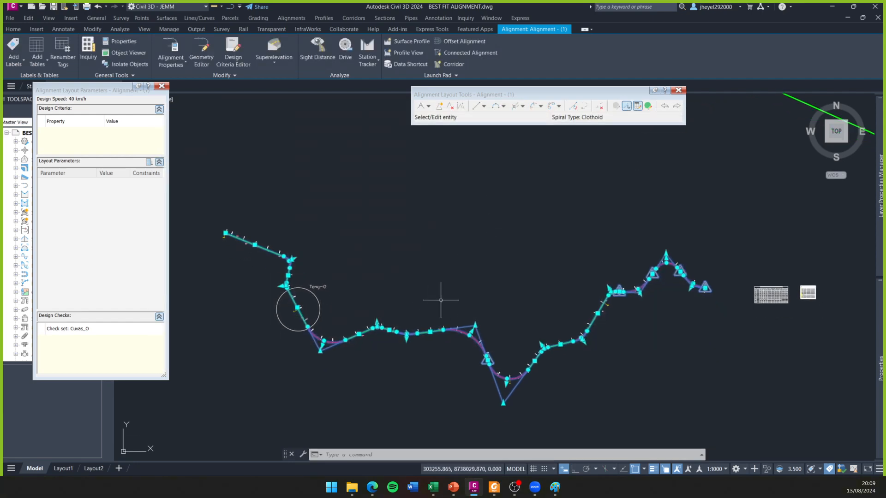
left_click(171, 46)
left_click(511, 245)
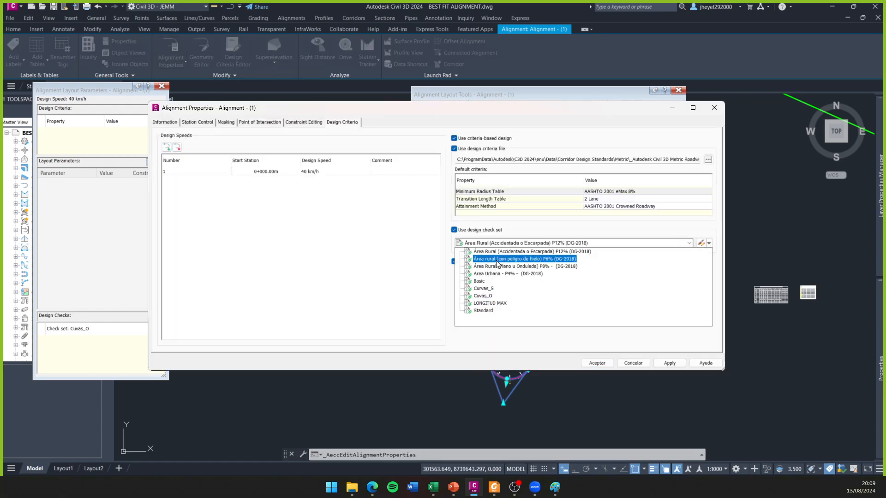
left_click(585, 297)
left_click(670, 363)
left_click(597, 363)
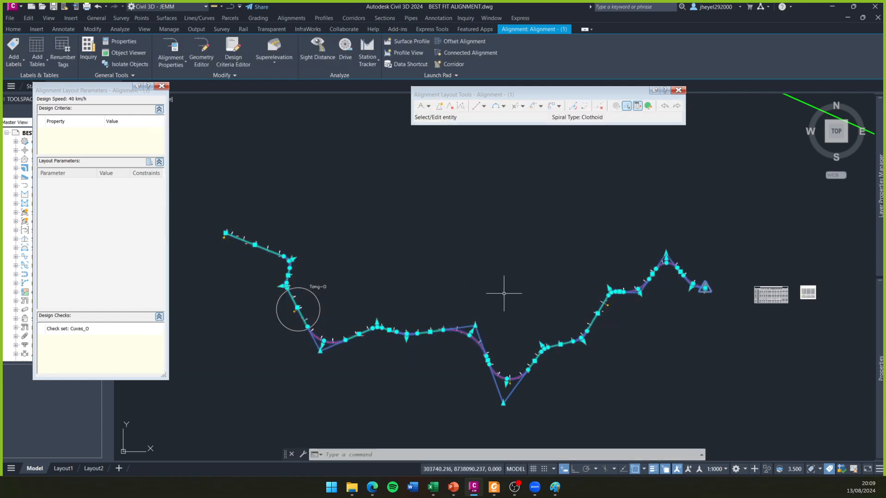
- Regenerate the drawing display at the warning symbol on the alignment's eastern end
scroll(710, 290, "up", 10)
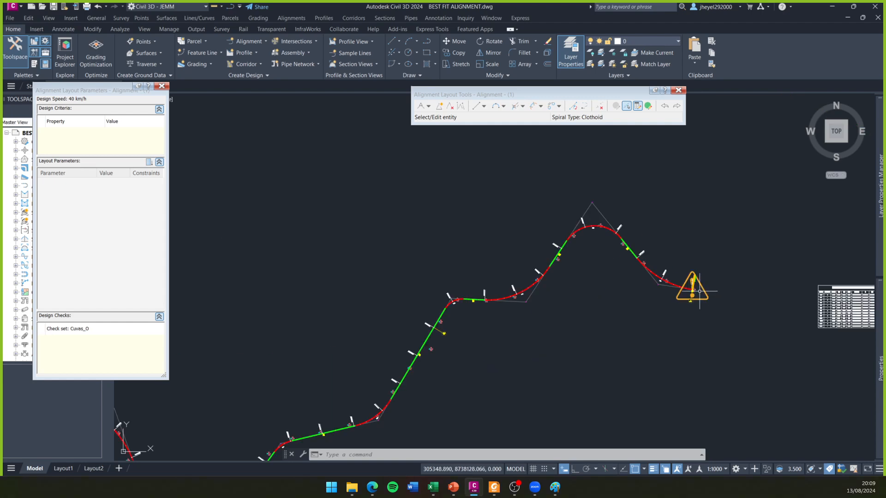
middle_click_drag(589, 367, 585, 327)
scroll(584, 327, "up", 5)
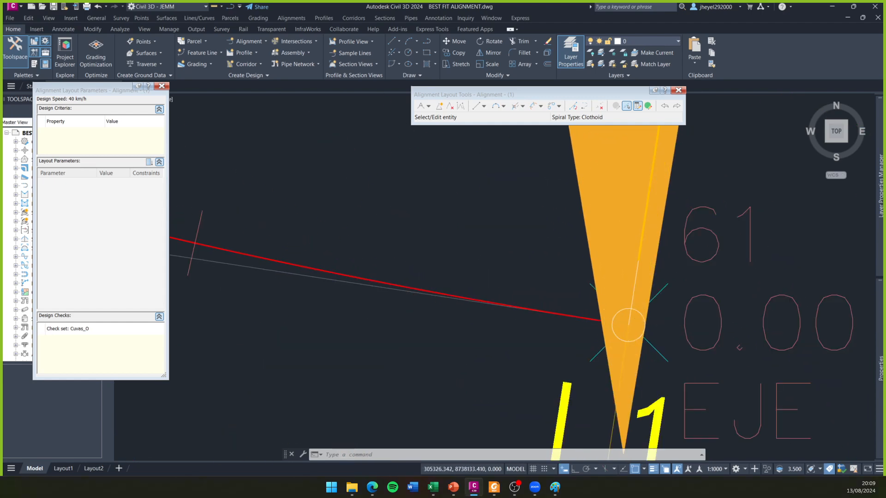
scroll(595, 337, "down", 2)
scroll(597, 340, "up", 2)
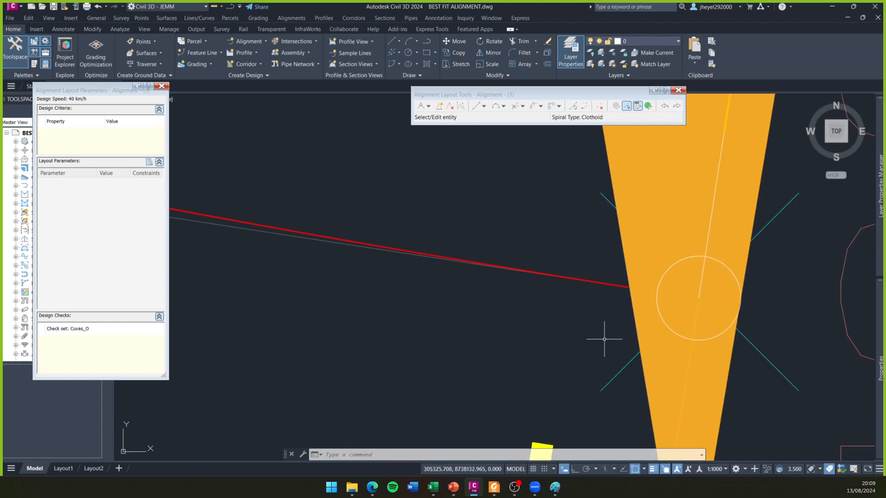
scroll(604, 340, "down", 10)
scroll(595, 330, "up", 8)
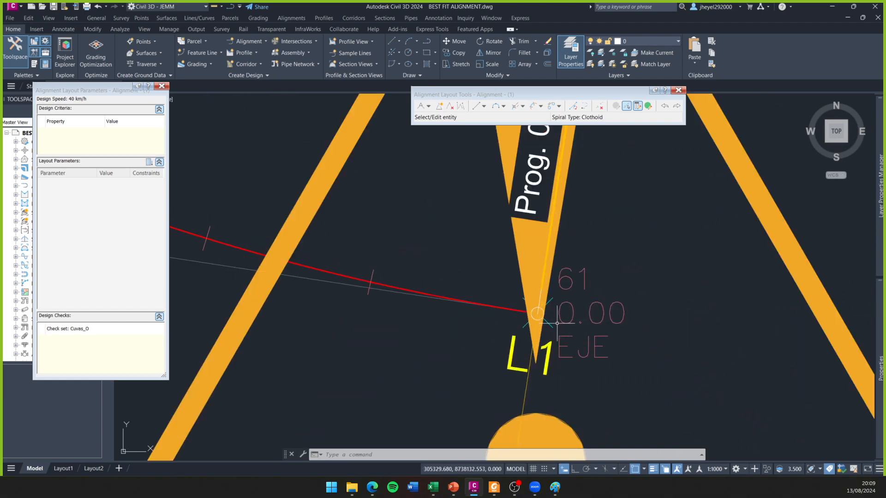
scroll(536, 296, "up", 3)
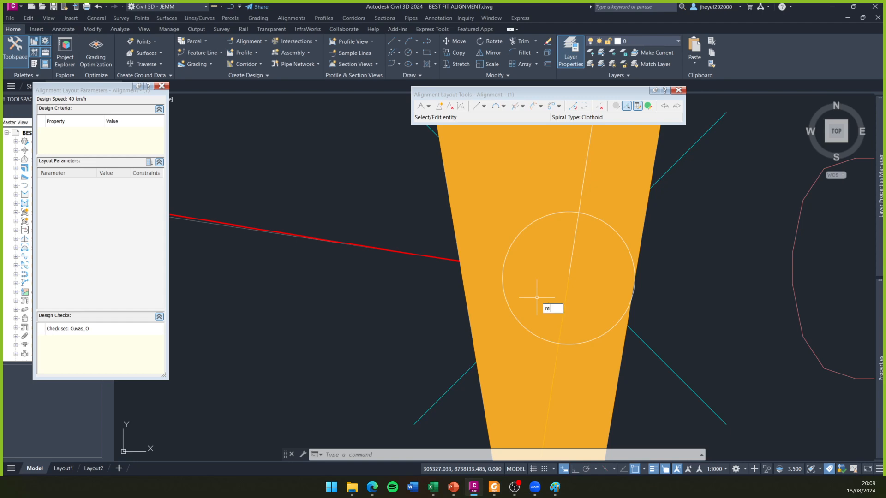
key("Return")
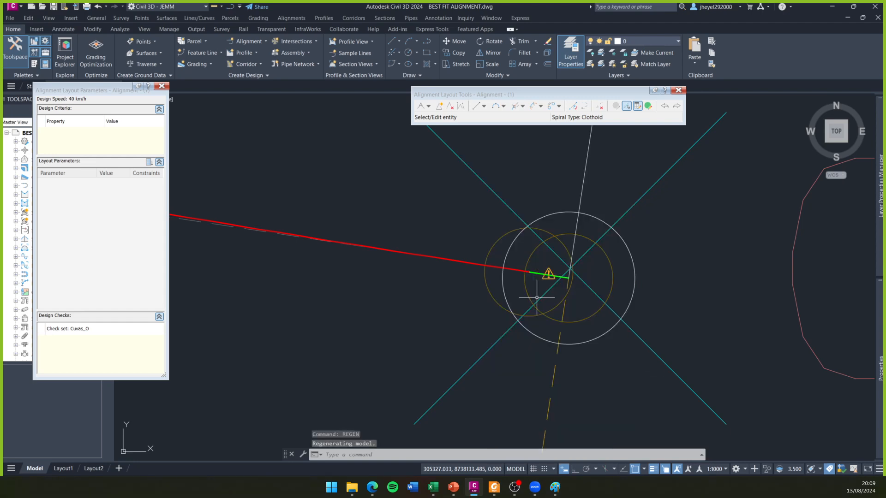
- Examine the very short tangent under the warning symbol at the alignment's eastern end
scroll(537, 298, "up", 5)
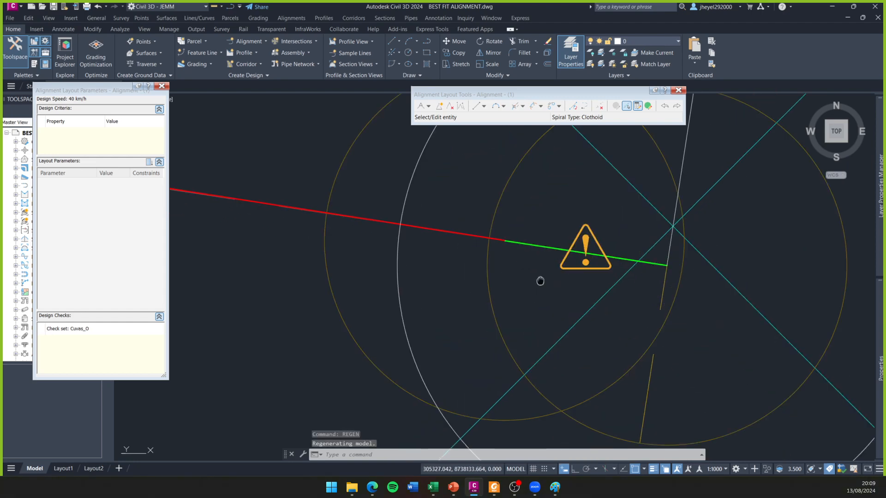
scroll(540, 280, "down", 1)
scroll(544, 288, "down", 1)
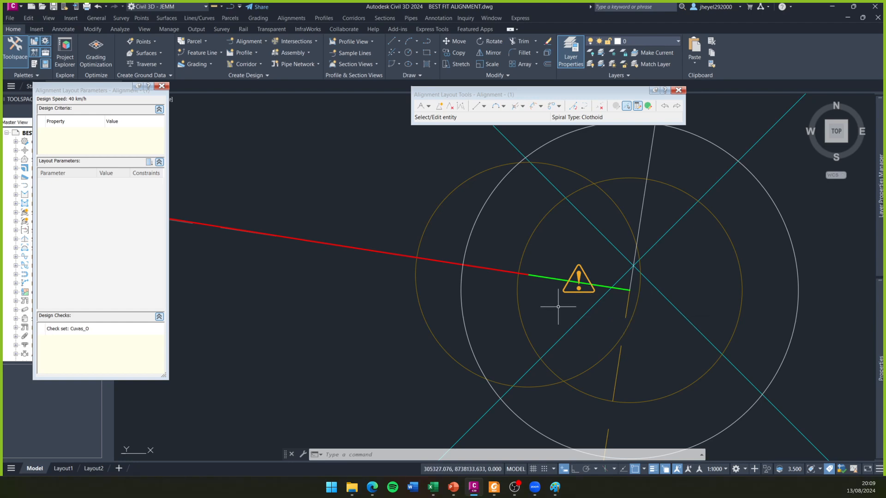
scroll(559, 306, "up", 4)
scroll(560, 307, "up", 5)
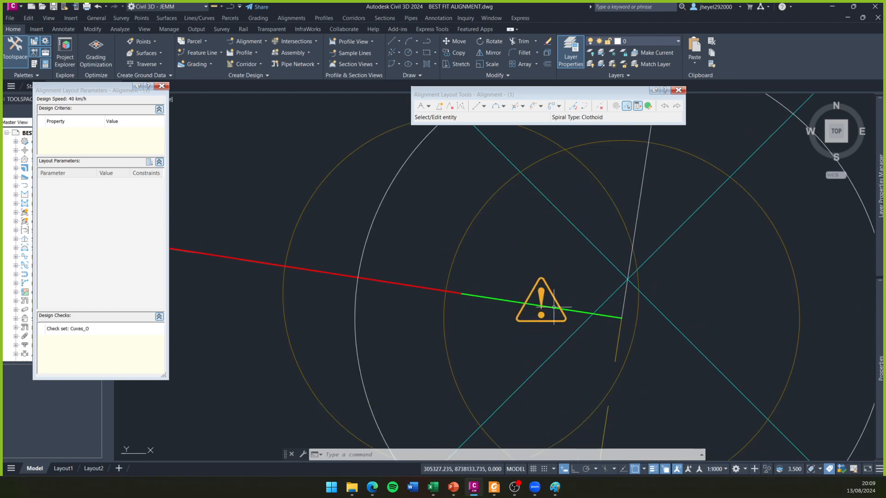
scroll(541, 318, "down", 4)
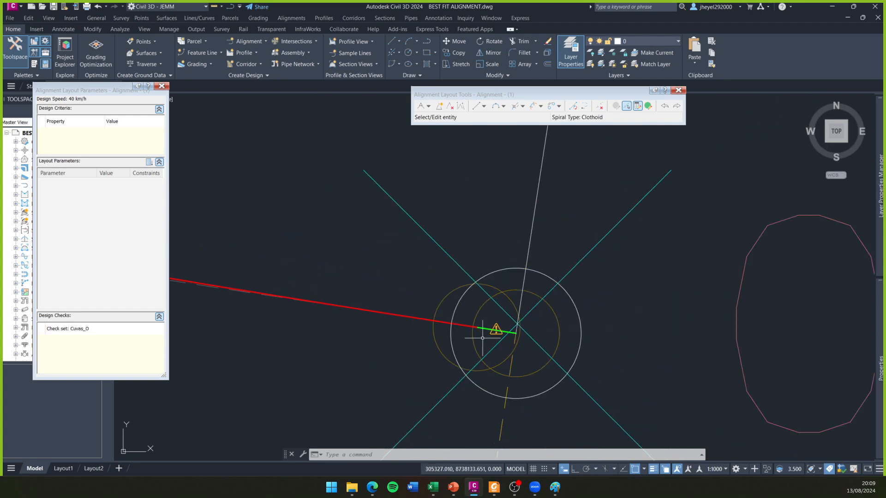
scroll(488, 333, "up", 4)
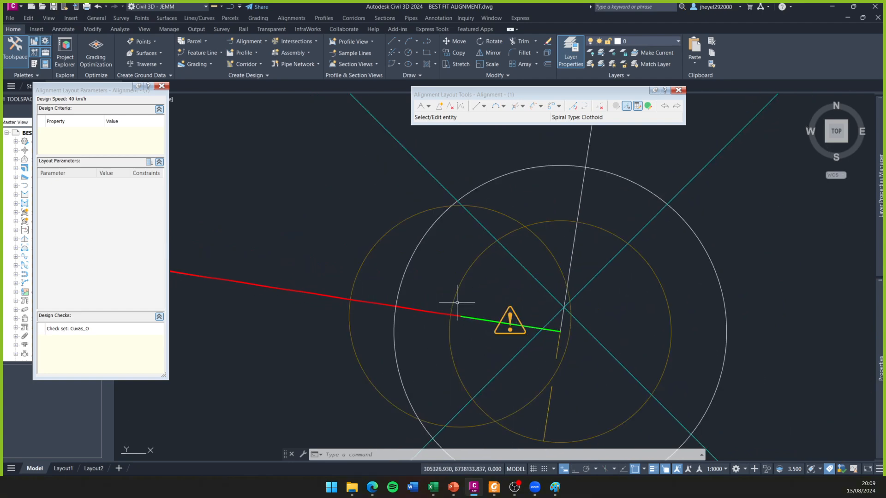
scroll(501, 325, "down", 3)
scroll(502, 323, "up", 5)
scroll(489, 323, "down", 5)
scroll(478, 330, "up", 2)
- Review the full alignment under the Curvas_S check, including tangents L2, L3 and L4 near its eastern end
scroll(470, 325, "down", 7)
scroll(455, 318, "down", 8)
scroll(389, 327, "down", 4)
middle_click_drag(389, 332, 576, 327)
scroll(577, 327, "down", 9)
middle_click_drag(456, 312, 663, 241)
middle_click_drag(544, 339, 790, 215)
middle_click_drag(553, 307, 735, 295)
middle_click_drag(504, 282, 382, 356)
scroll(383, 352, "down", 4)
middle_click_drag(469, 280, 529, 284)
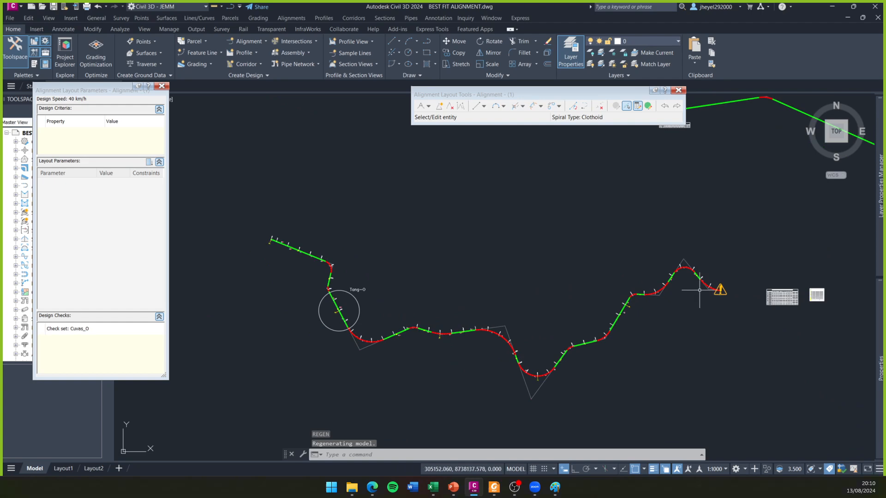
scroll(700, 291, "up", 5)
scroll(637, 293, "up", 3)
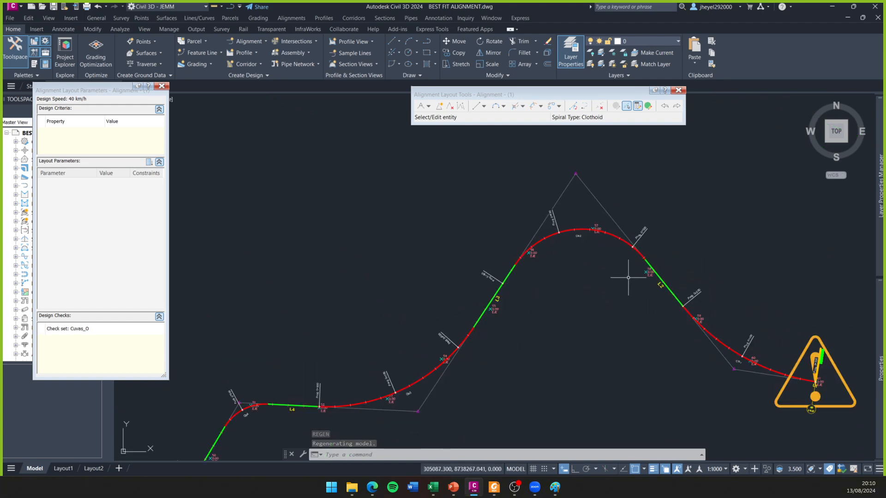
- Open the table of alignment entities and close the layout parameters window
scroll(622, 288, "down", 4)
middle_click_drag(575, 355, 686, 249)
scroll(556, 341, "down", 2)
middle_click_drag(584, 319, 589, 335)
left_click(648, 106)
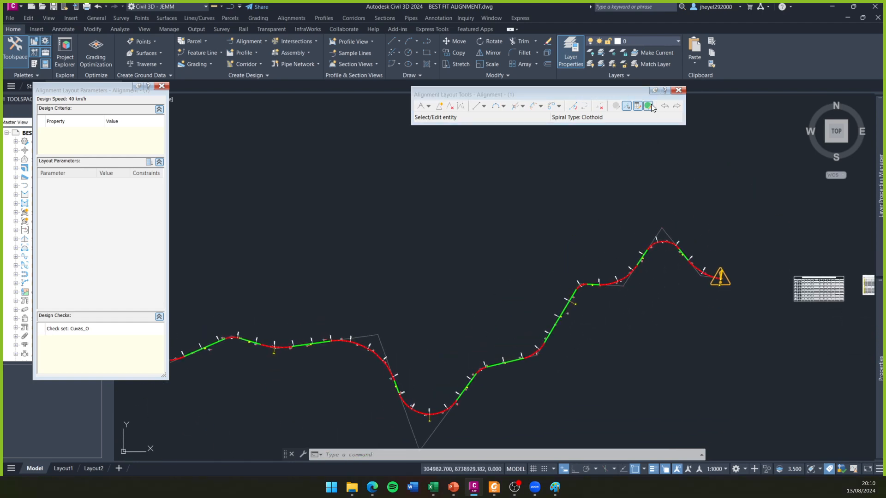
left_click(162, 87)
left_click_drag(90, 143, 298, 131)
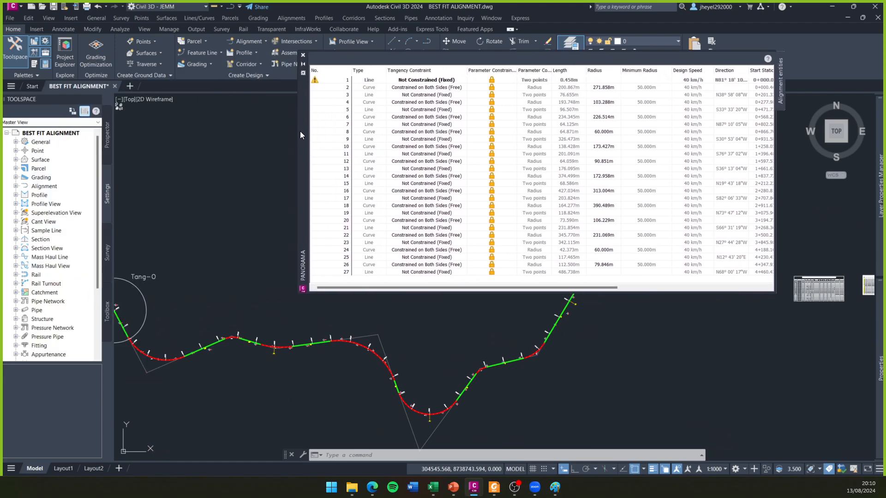
- Locate the circled Tang-O tangent in the entities table by highlighting entities 22 and 23, and check its length
middle_click_drag(114, 324, 288, 392)
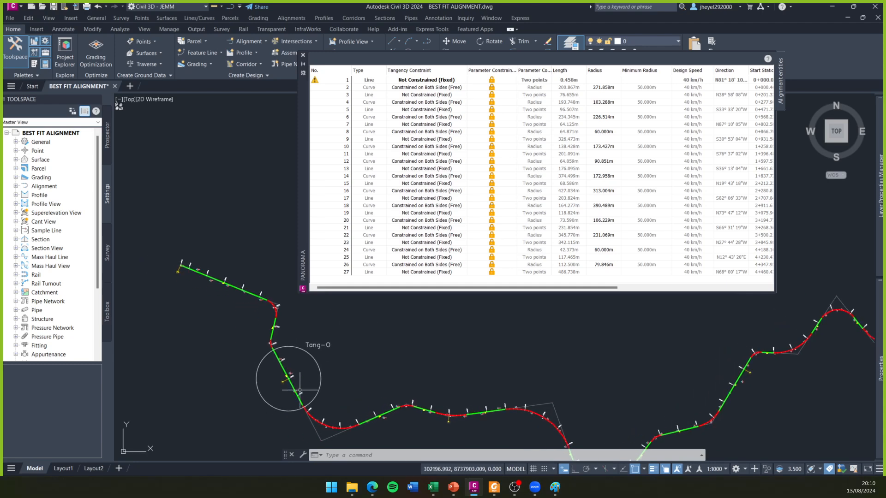
scroll(287, 393, "up", 6)
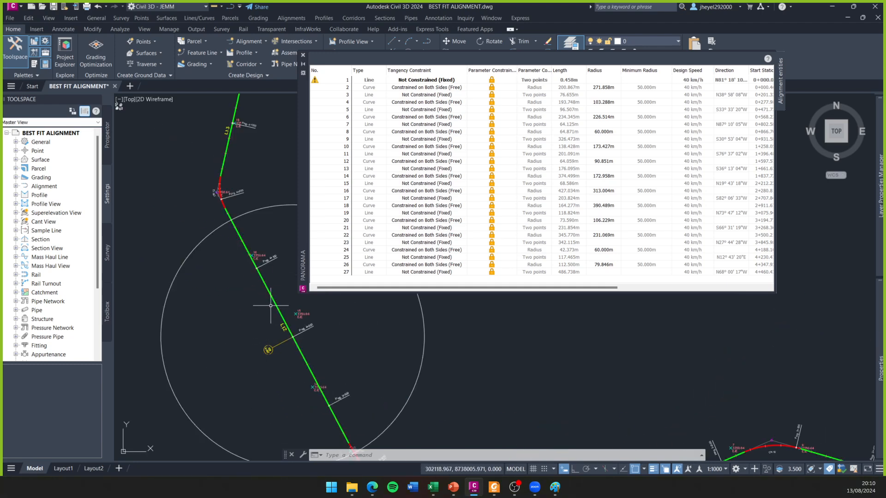
left_click(275, 303)
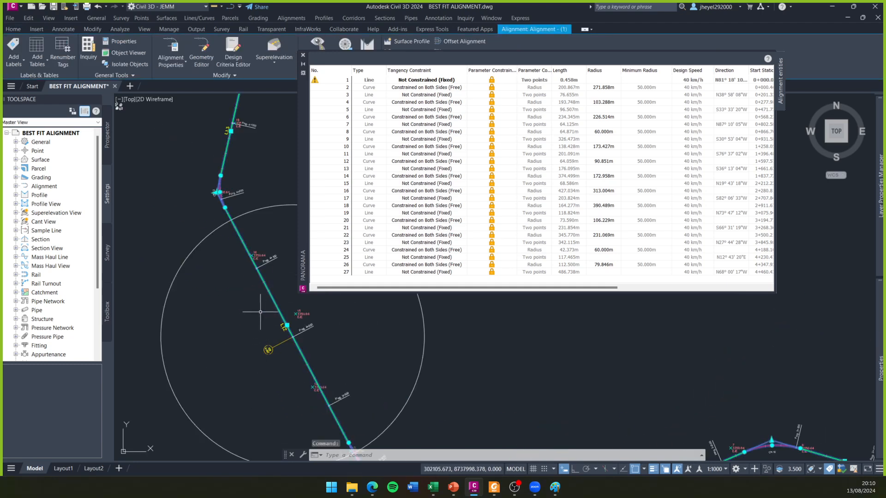
key("Escape")
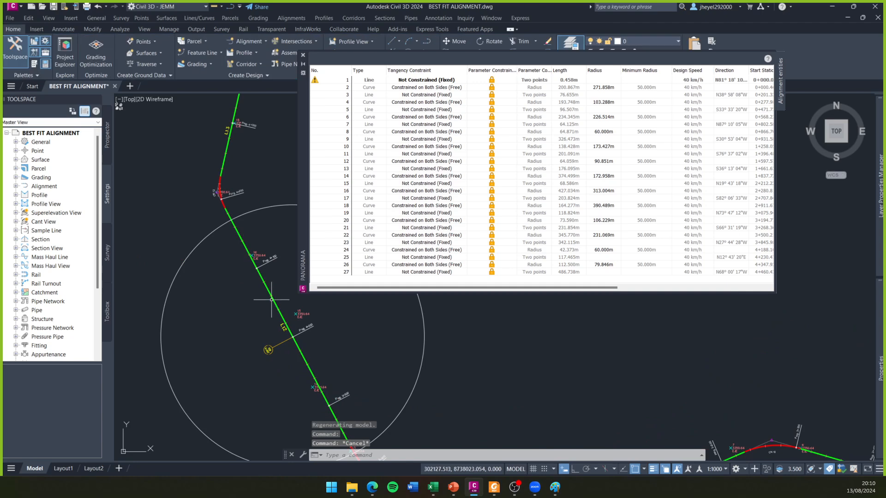
left_click(616, 235)
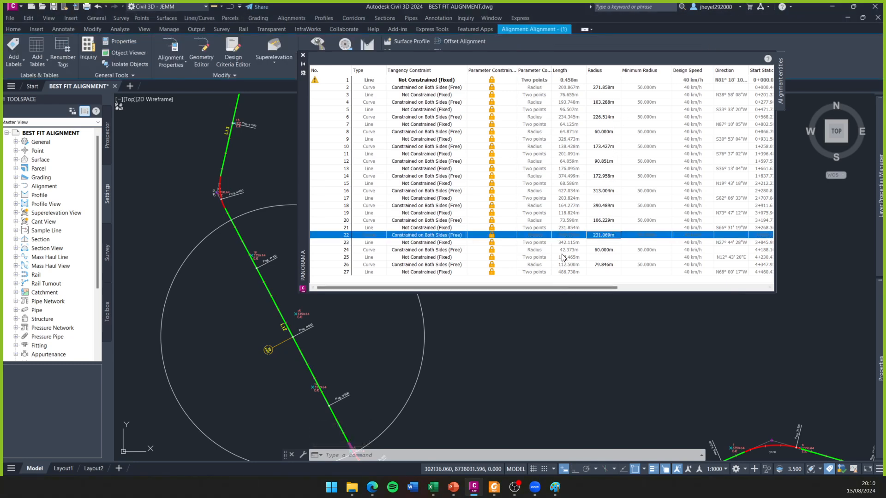
scroll(536, 353, "down", 5)
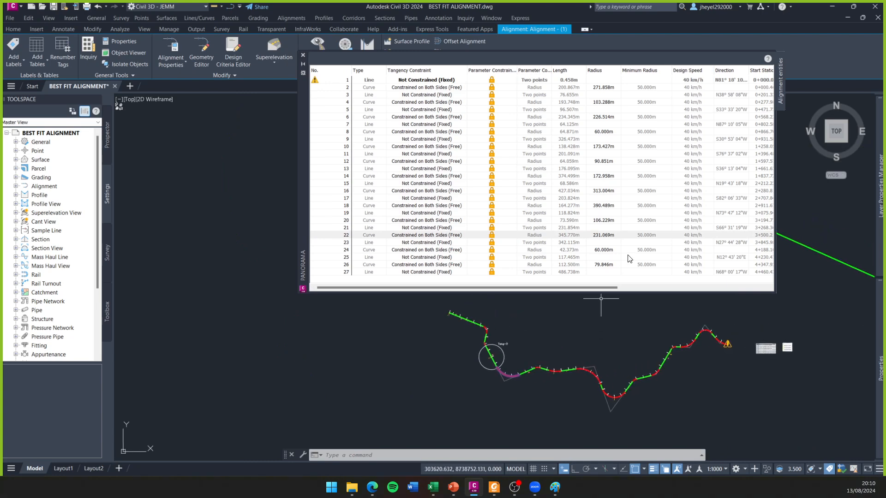
left_click(601, 242)
scroll(493, 360, "up", 8)
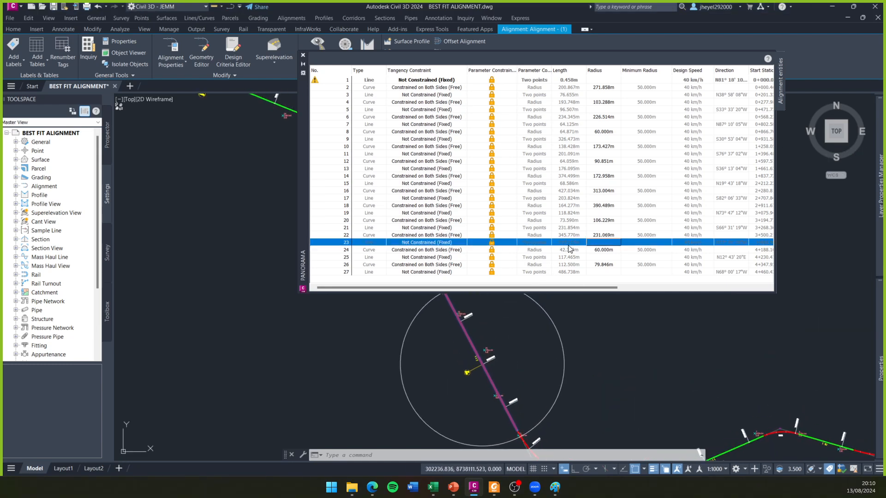
scroll(499, 363, "down", 6)
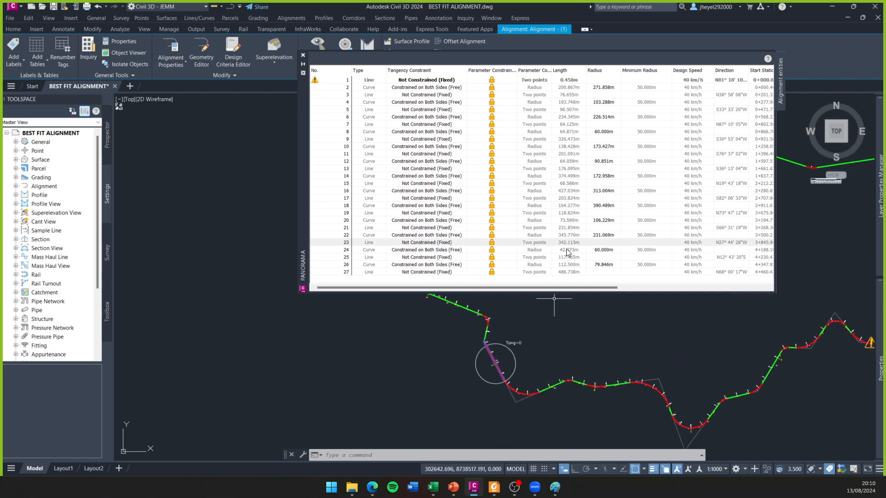
- Consult Table 302.01 of the road manual in the PDF reader, return to Civil 3D and check the length of line entity 3
left_click(494, 488)
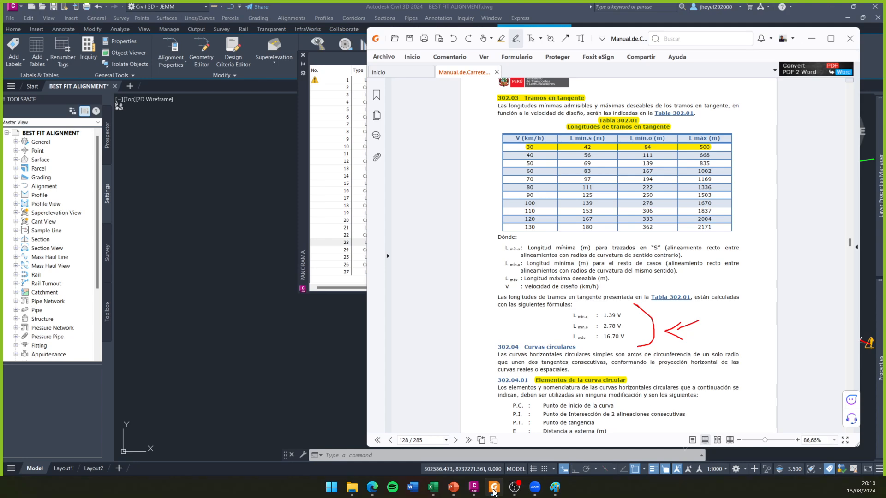
left_click(494, 488)
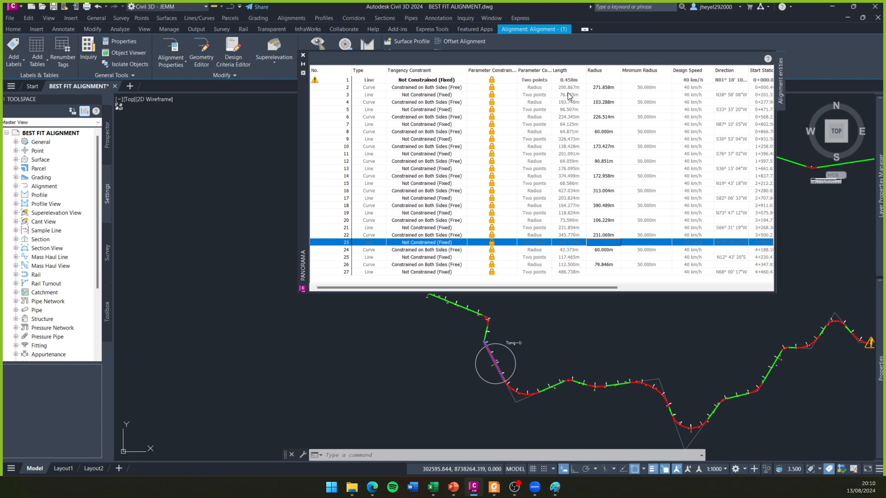
left_click(368, 96)
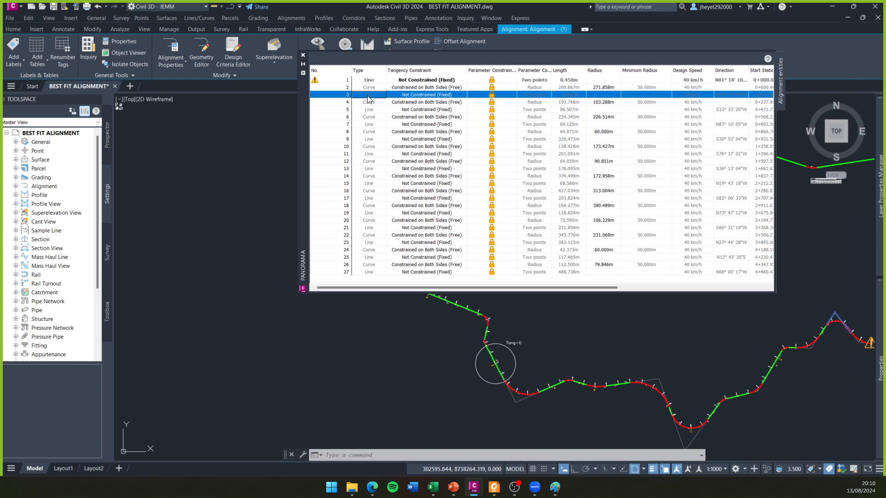
left_click(572, 94)
- Close the alignment entities table and clear the alignment selection
left_click(303, 55)
mouse_move(619, 301)
middle_mouse_down()
mouse_move(370, 231)
mouse_move(462, 225)
middle_mouse_up()
key("Escape")
key("Escape")
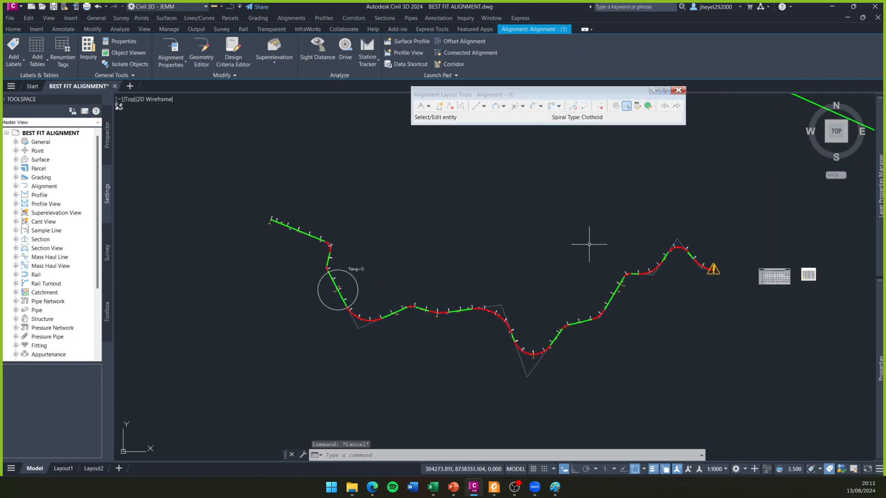
middle_click_drag(532, 267, 505, 268)
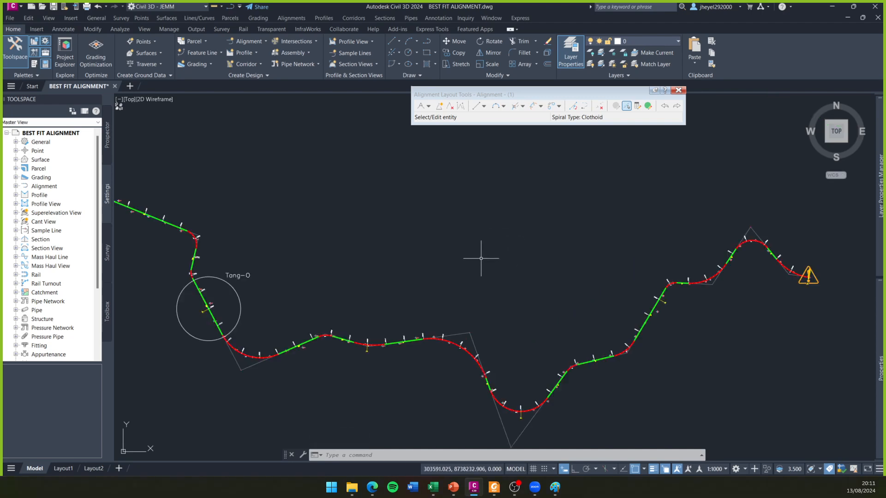
middle_click_drag(480, 259, 470, 261)
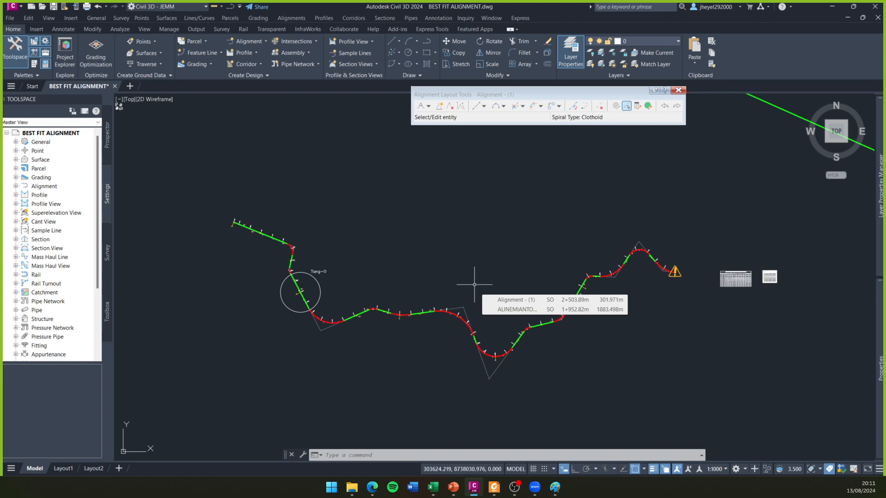
mouse_move(474, 283)
middle_mouse_down()
mouse_move(459, 306)
mouse_move(478, 271)
middle_mouse_up()
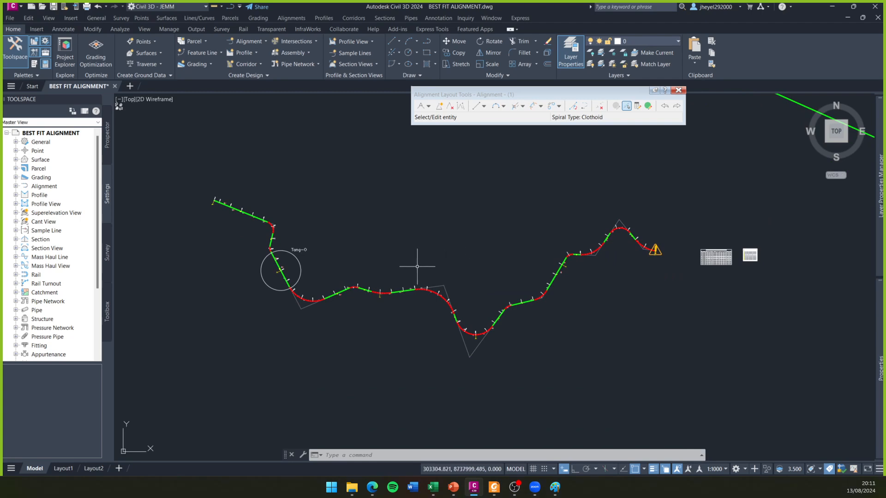
scroll(416, 263, "up", 2)
middle_click_drag(415, 263, 429, 267)
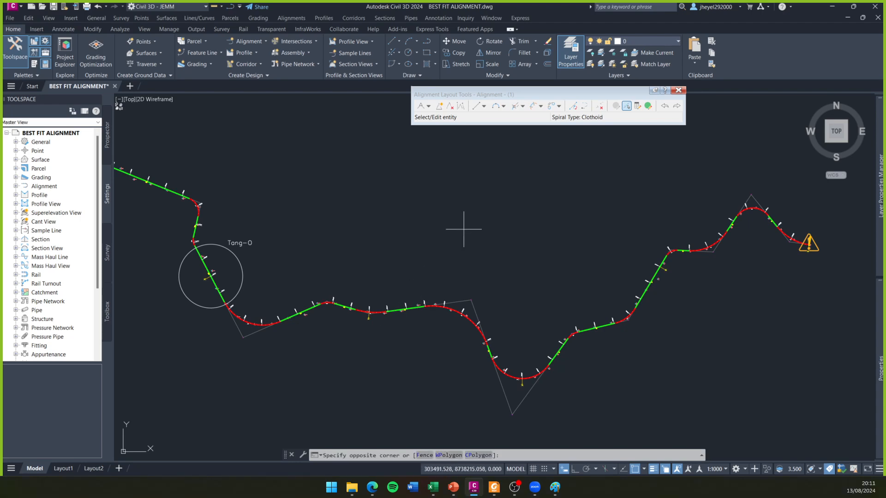
left_click(439, 235)
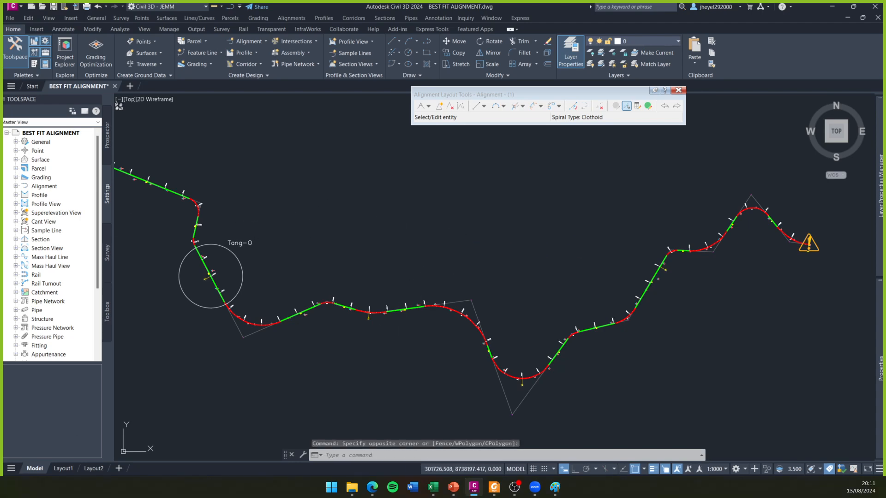